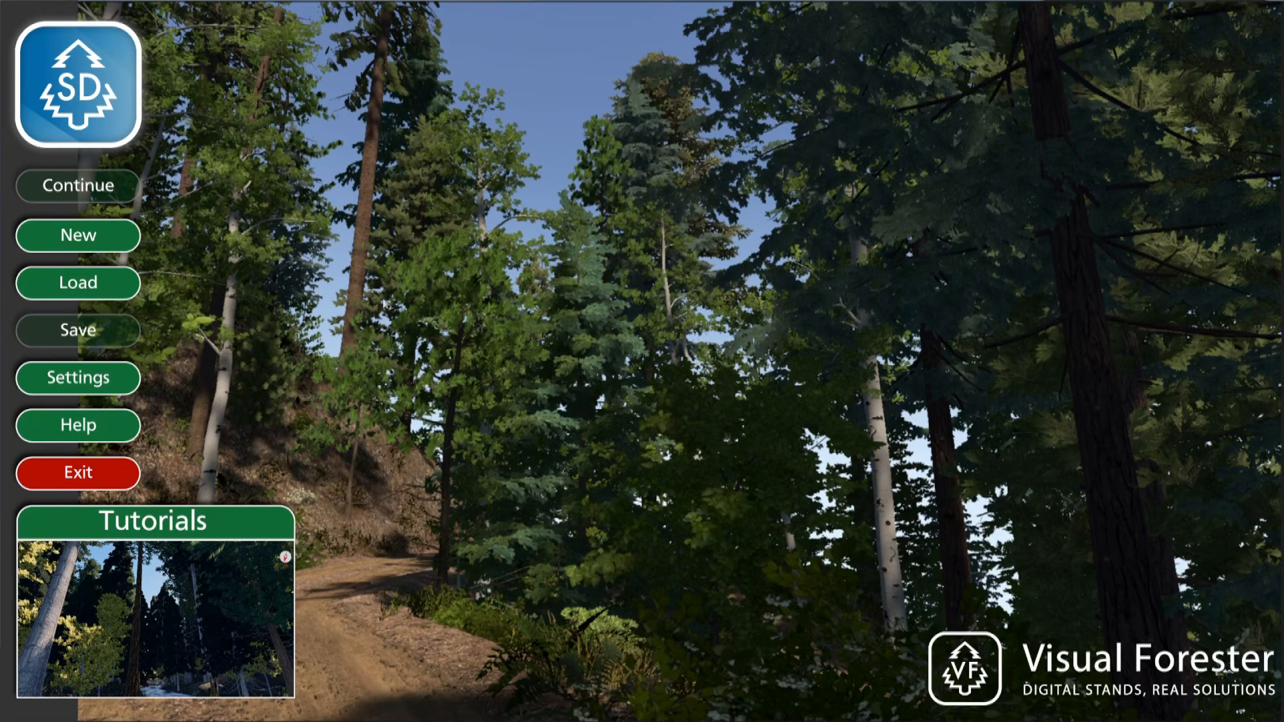
Step: Start a new project, try the Smith Falls and Mine Creek terrains, and set the terrain to Switch Back Mountain
left_click(67, 236)
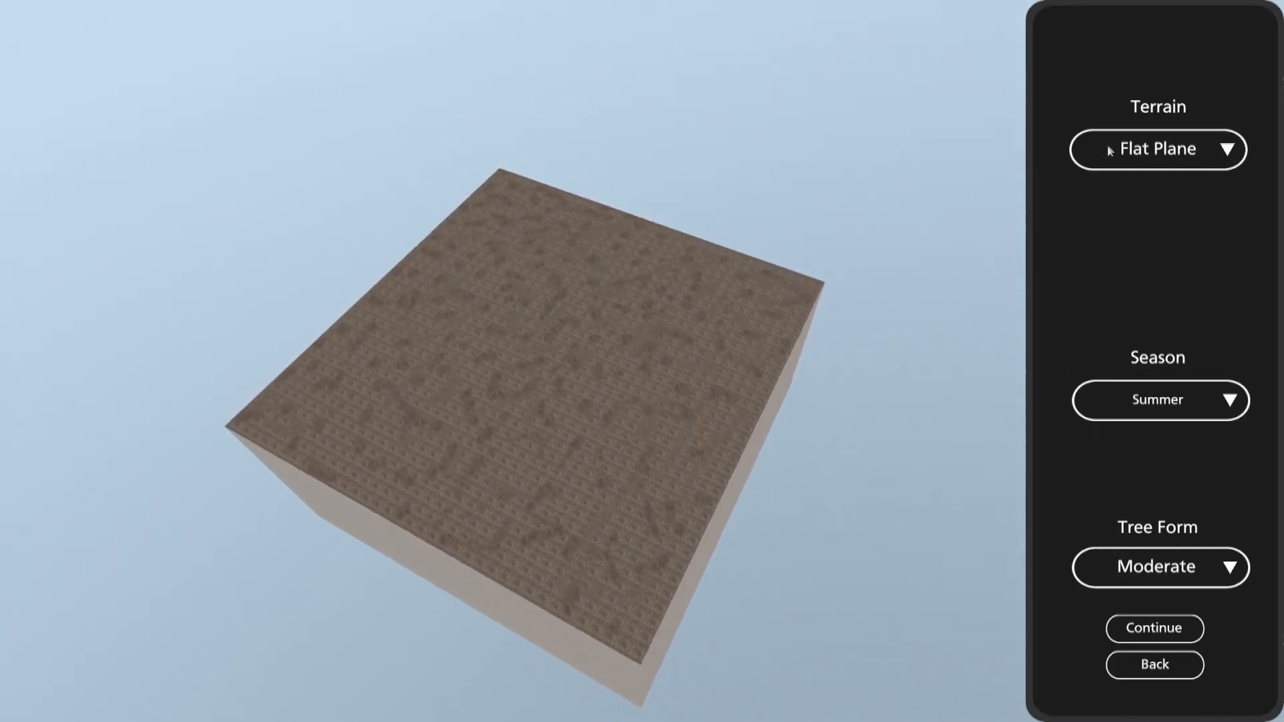
left_click(1226, 151)
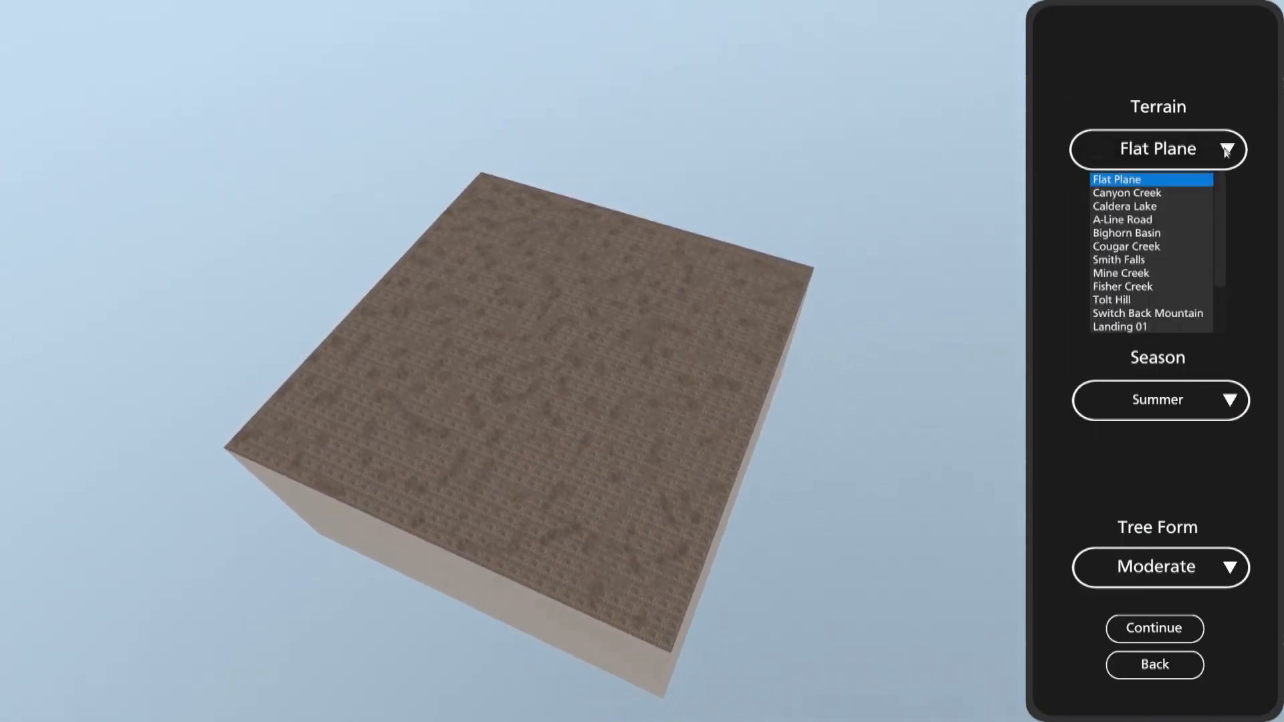
scroll(1162, 232, "down", 1)
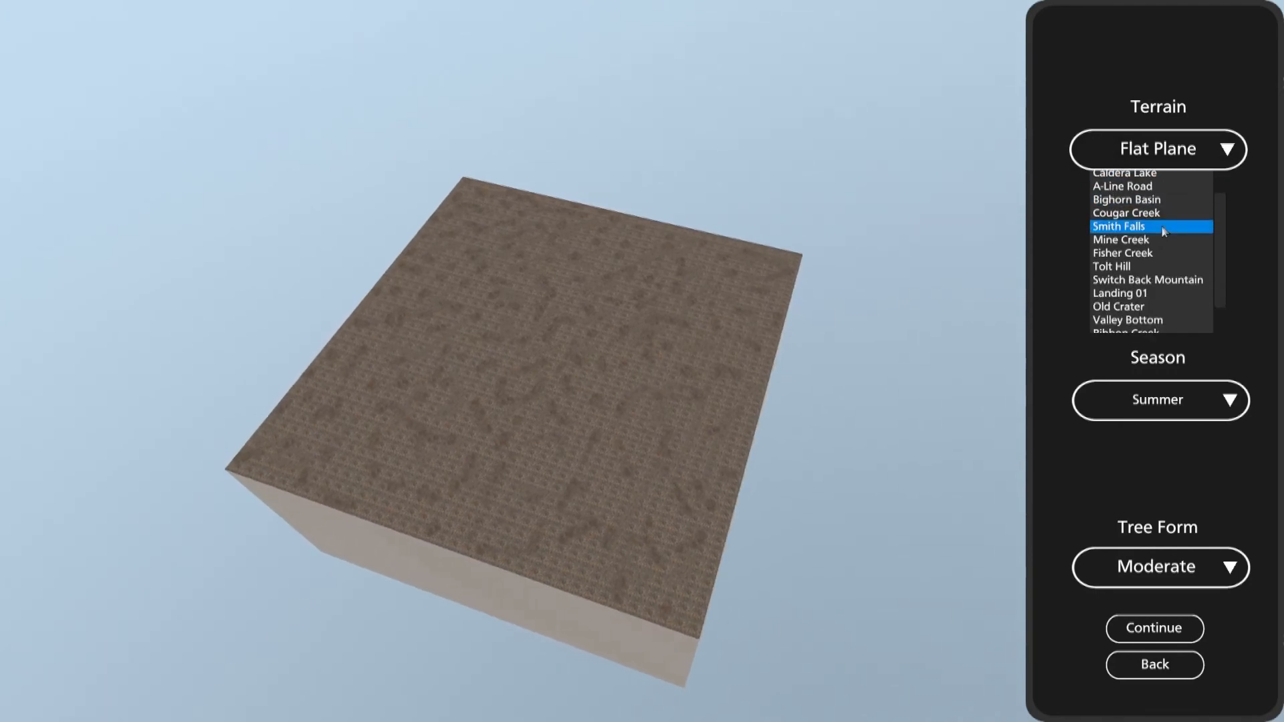
left_click(1161, 230)
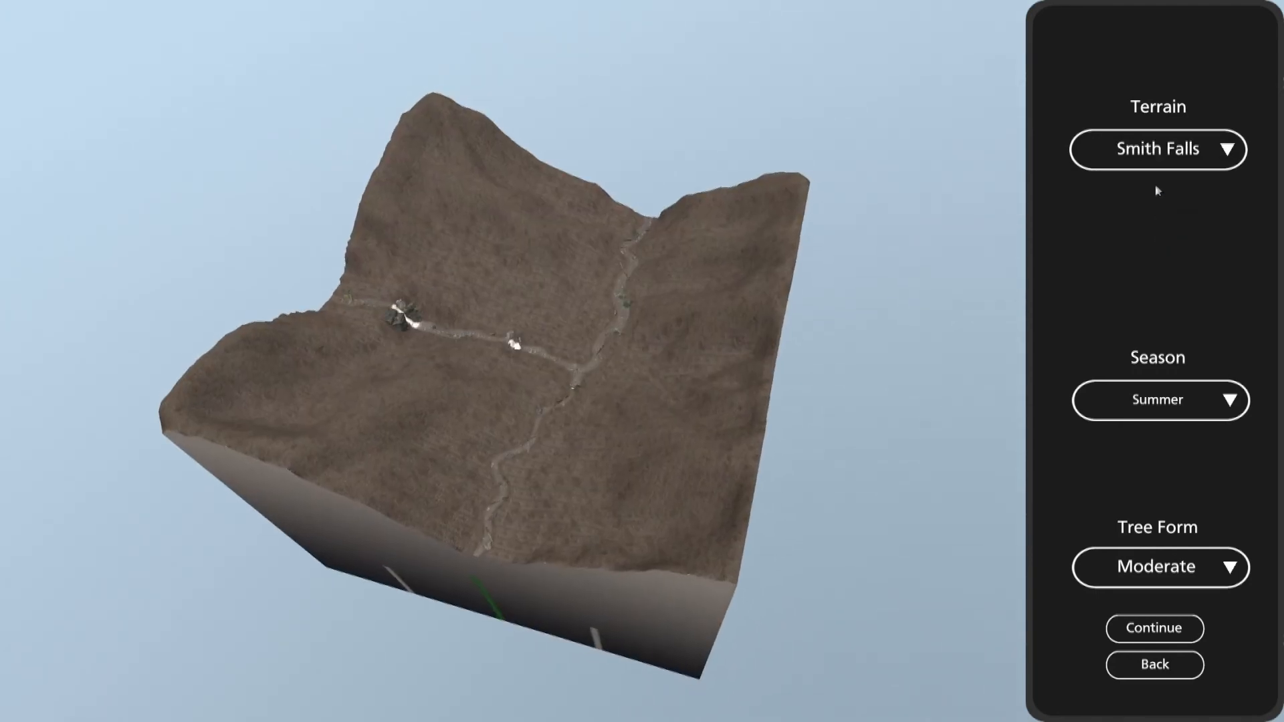
left_click(1157, 150)
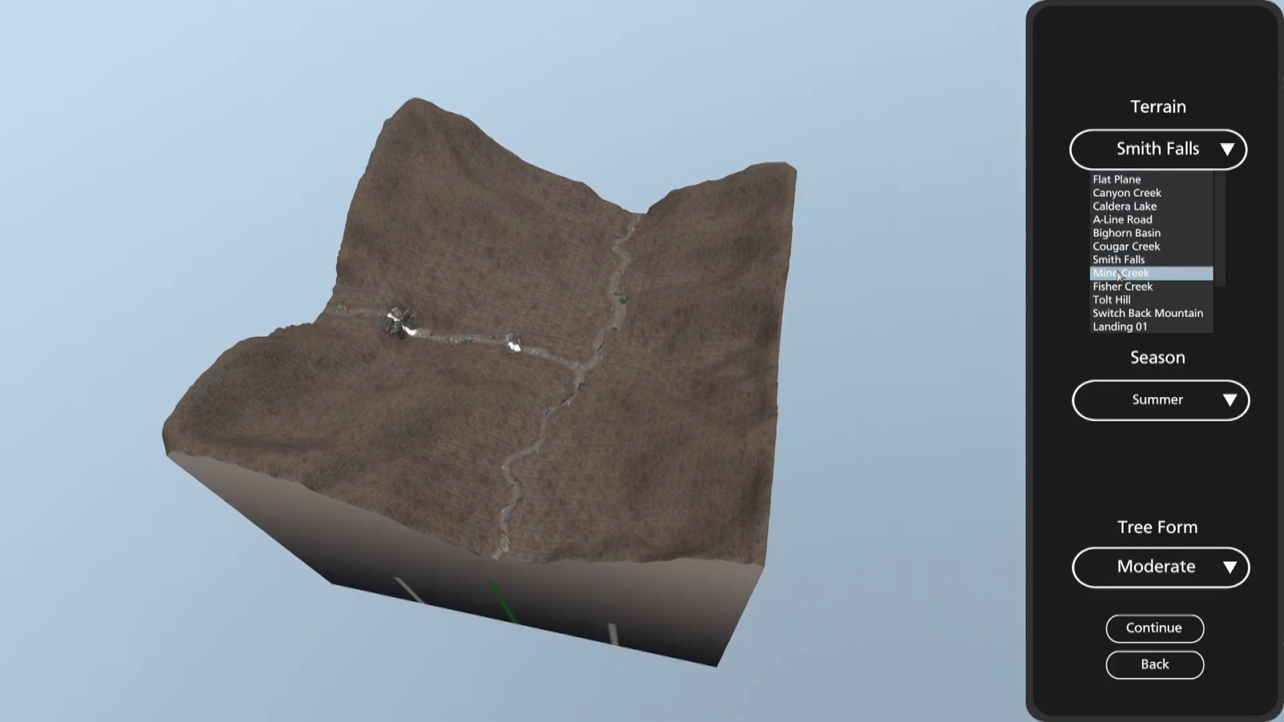
left_click(1121, 273)
left_click(1161, 164)
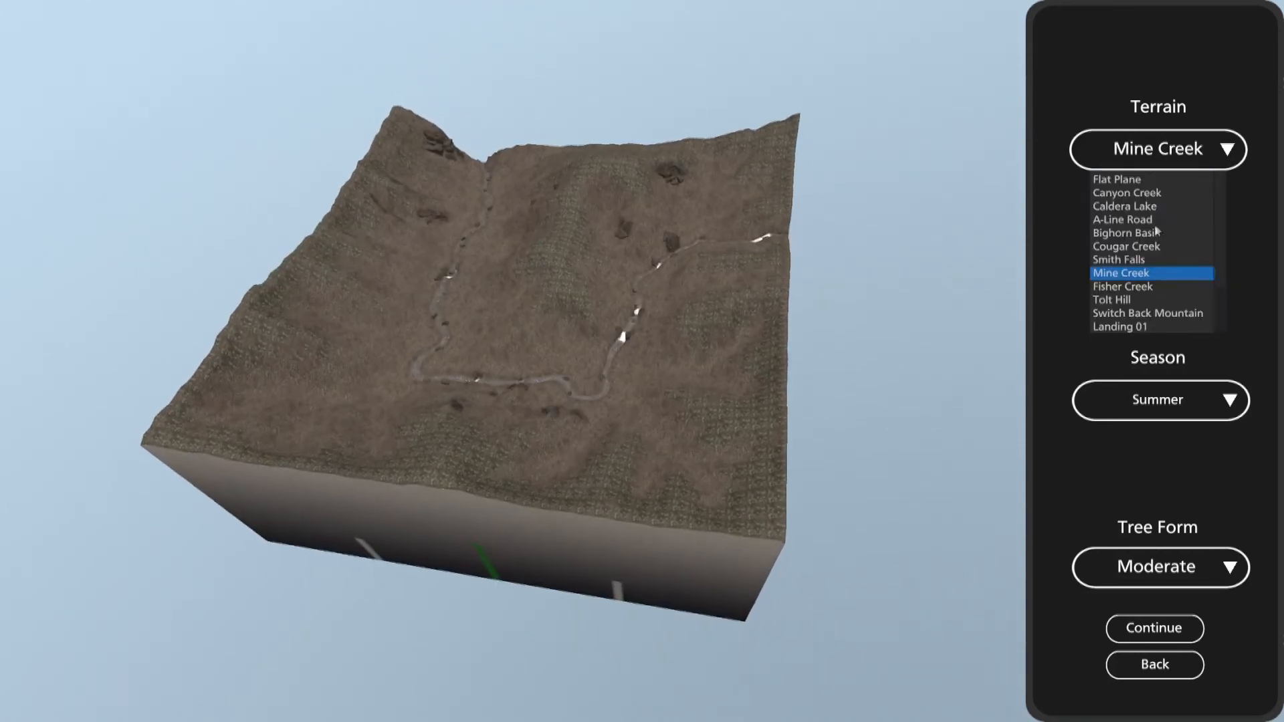
left_click(1112, 310)
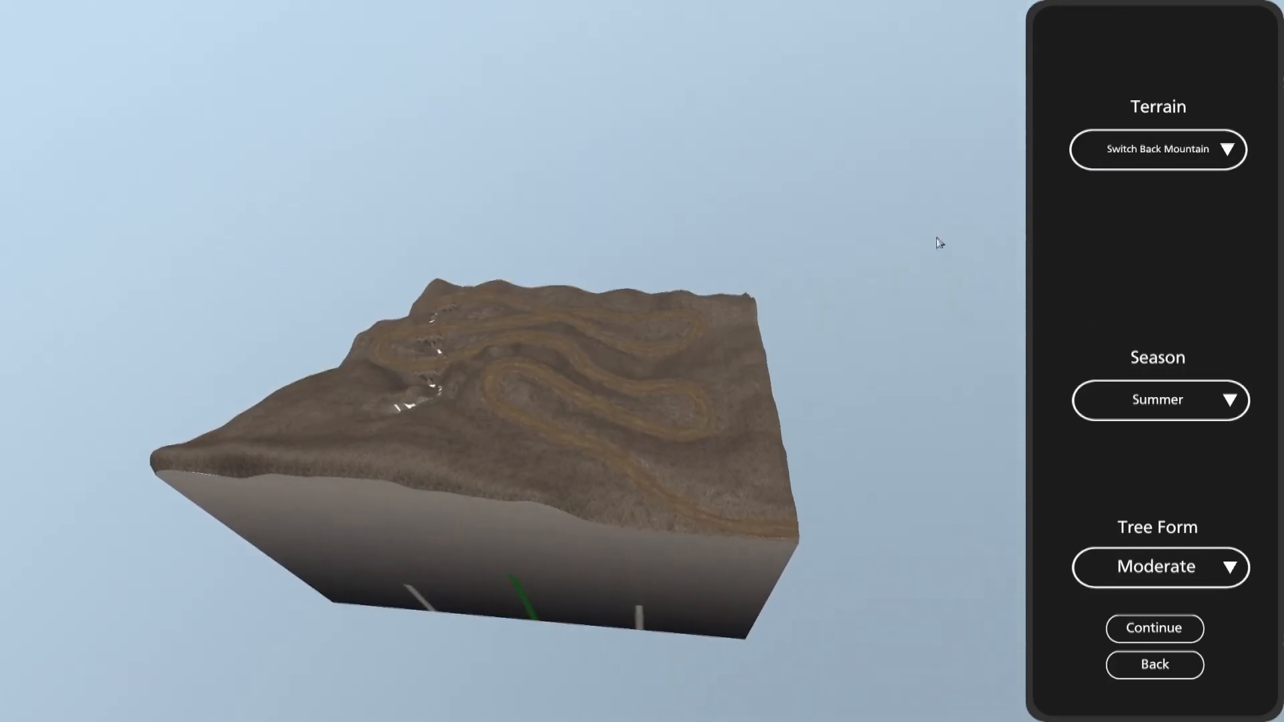
left_click(1227, 149)
scroll(1116, 281, "down", 3)
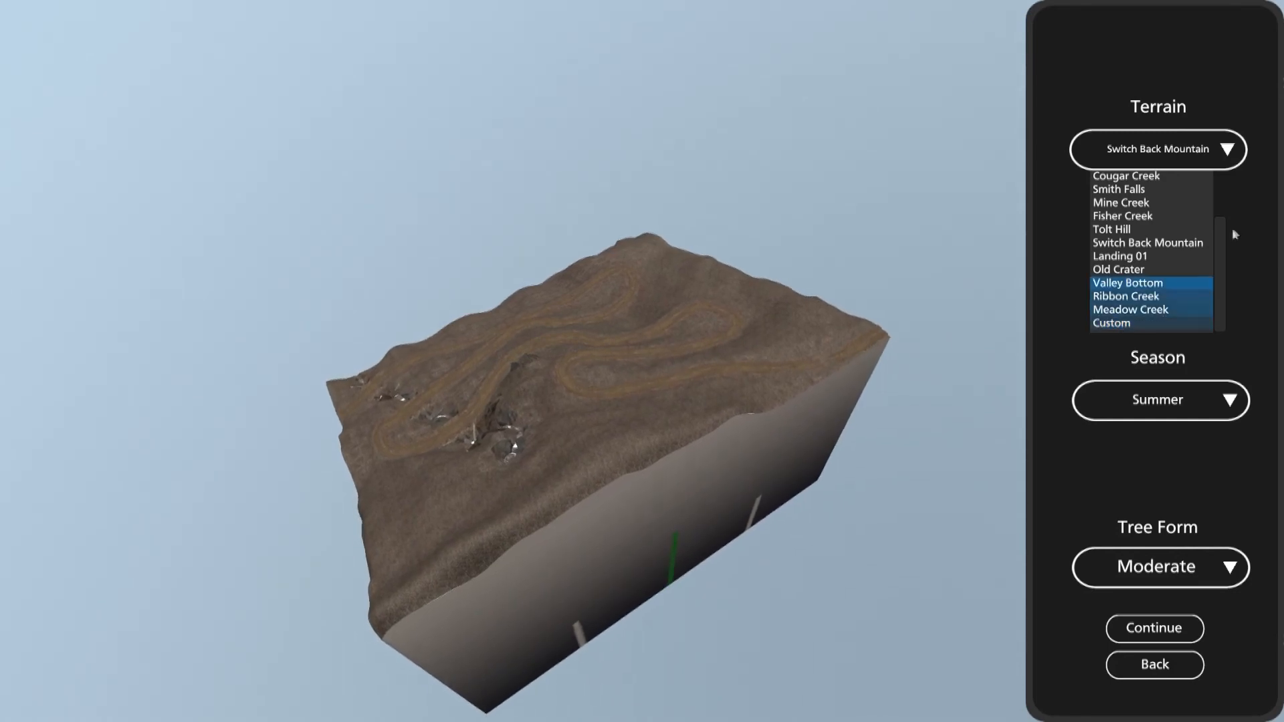
left_click(1248, 190)
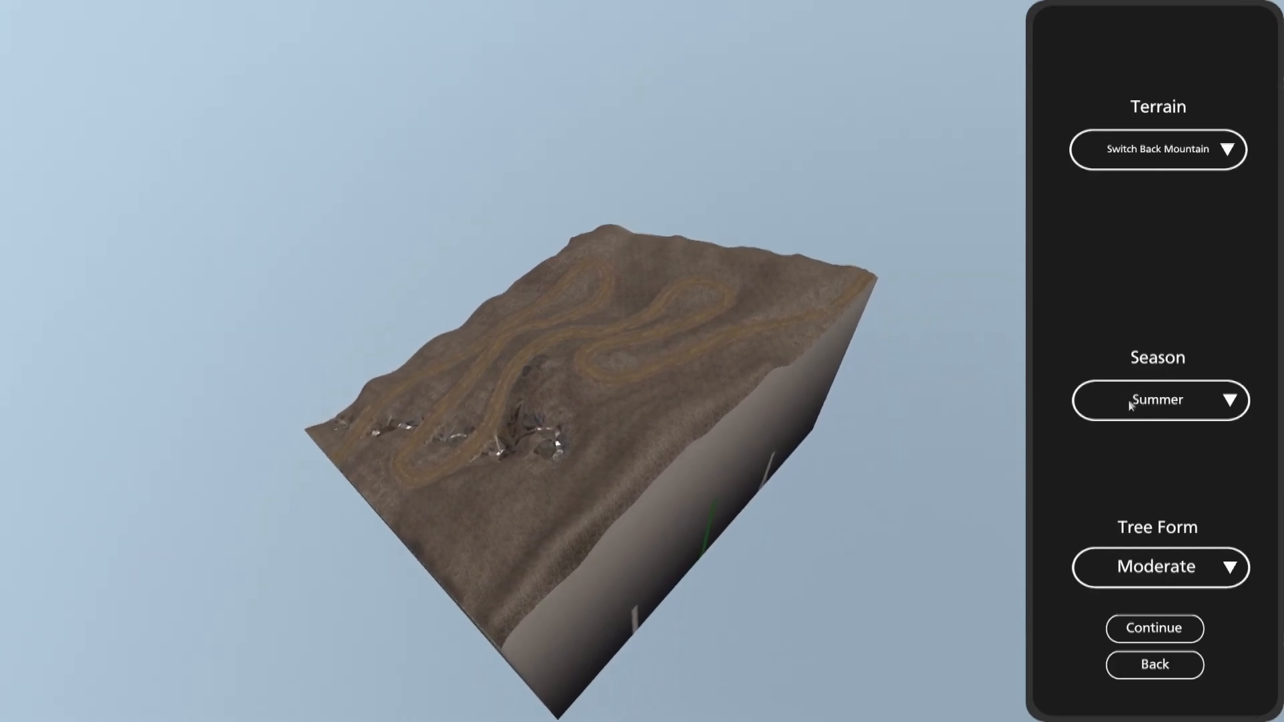
Step: Set the season to Fall, keep the tree form at Moderate, and continue to the stand design workspace
left_click(1229, 400)
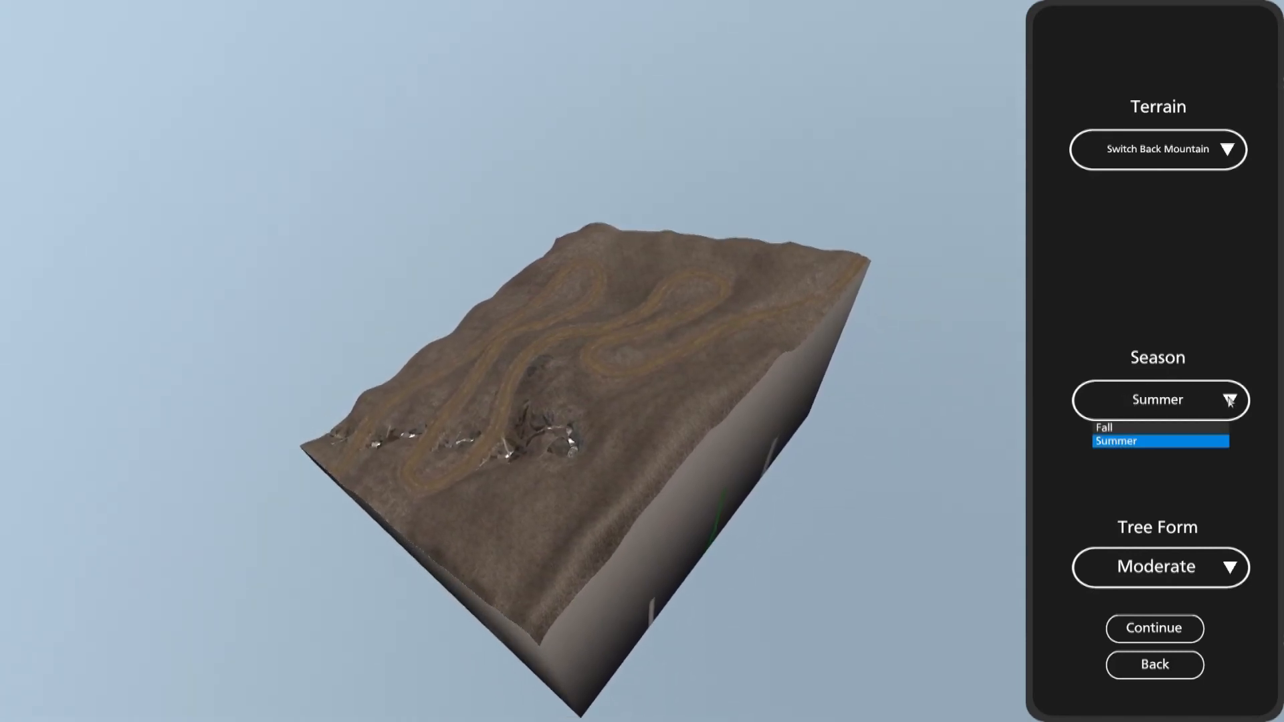
left_click(1113, 428)
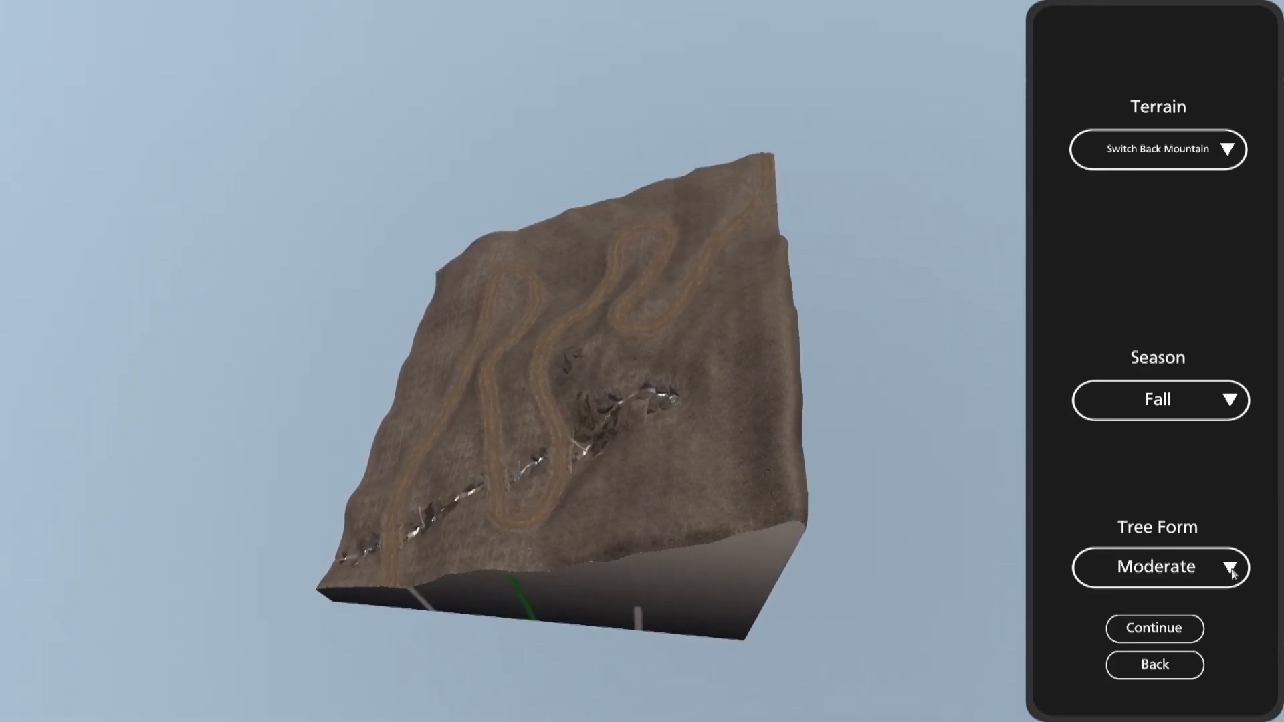
left_click(1230, 569)
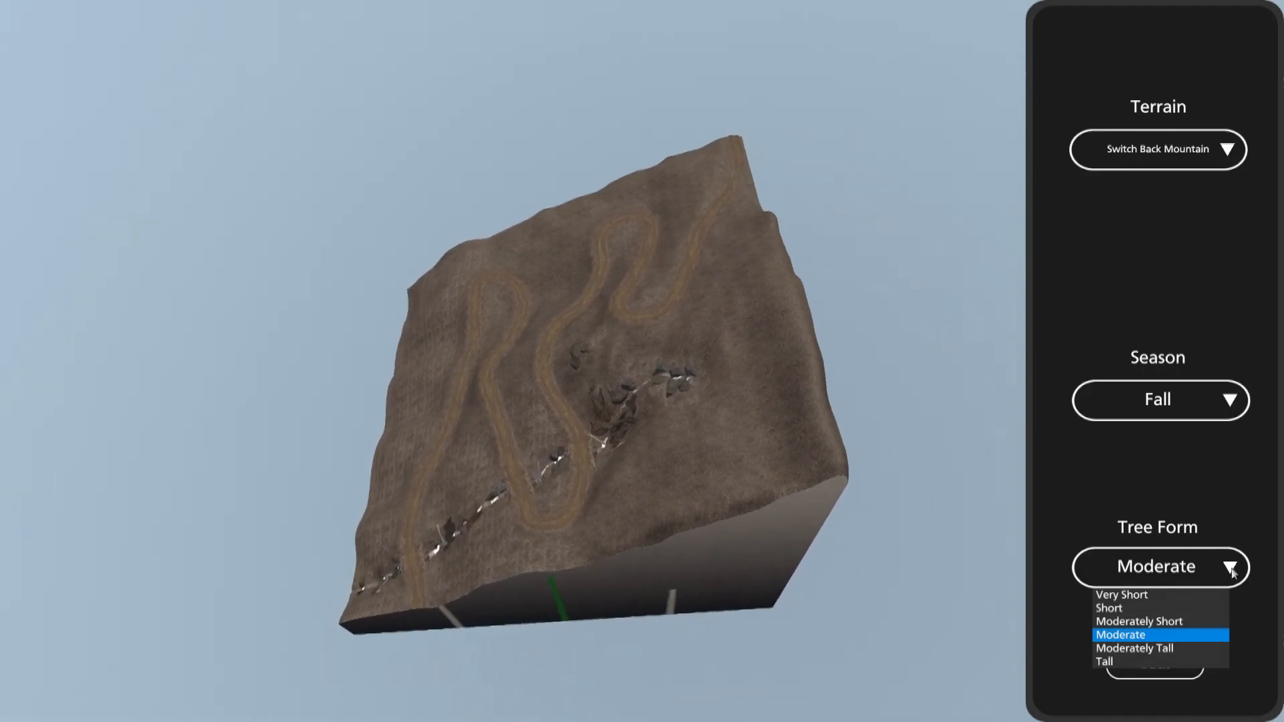
left_click(1113, 636)
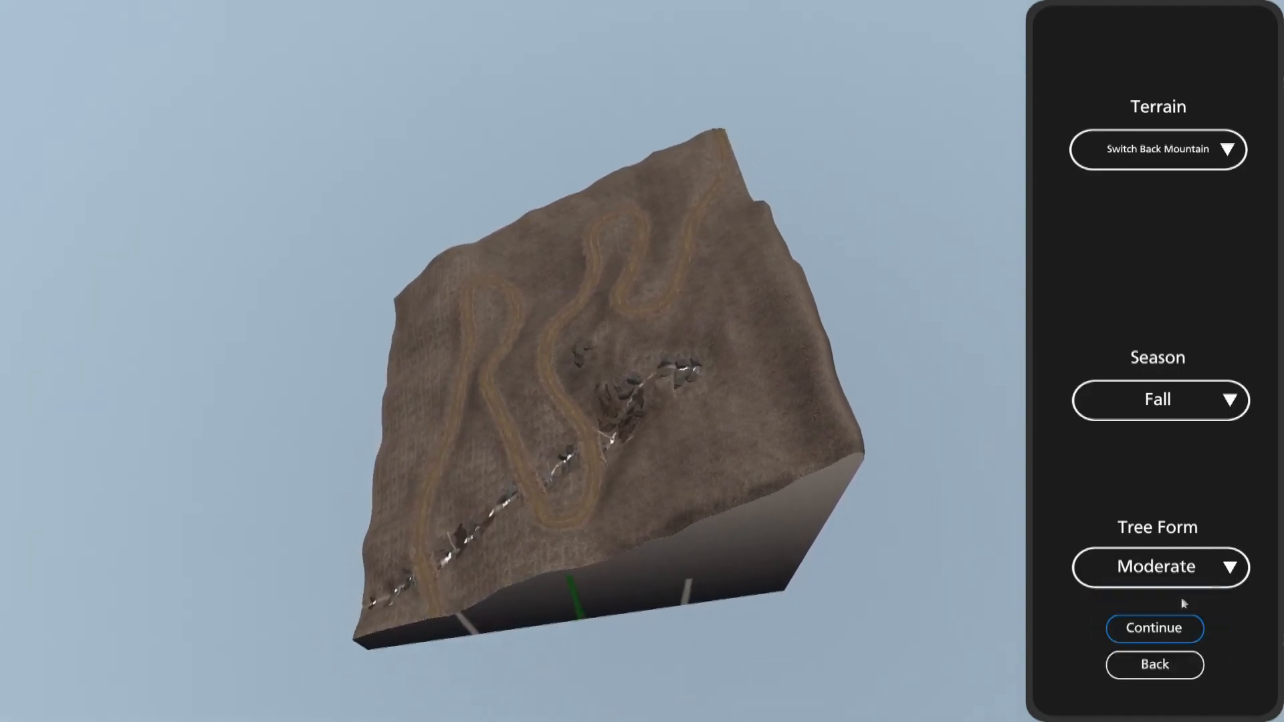
left_click(1150, 630)
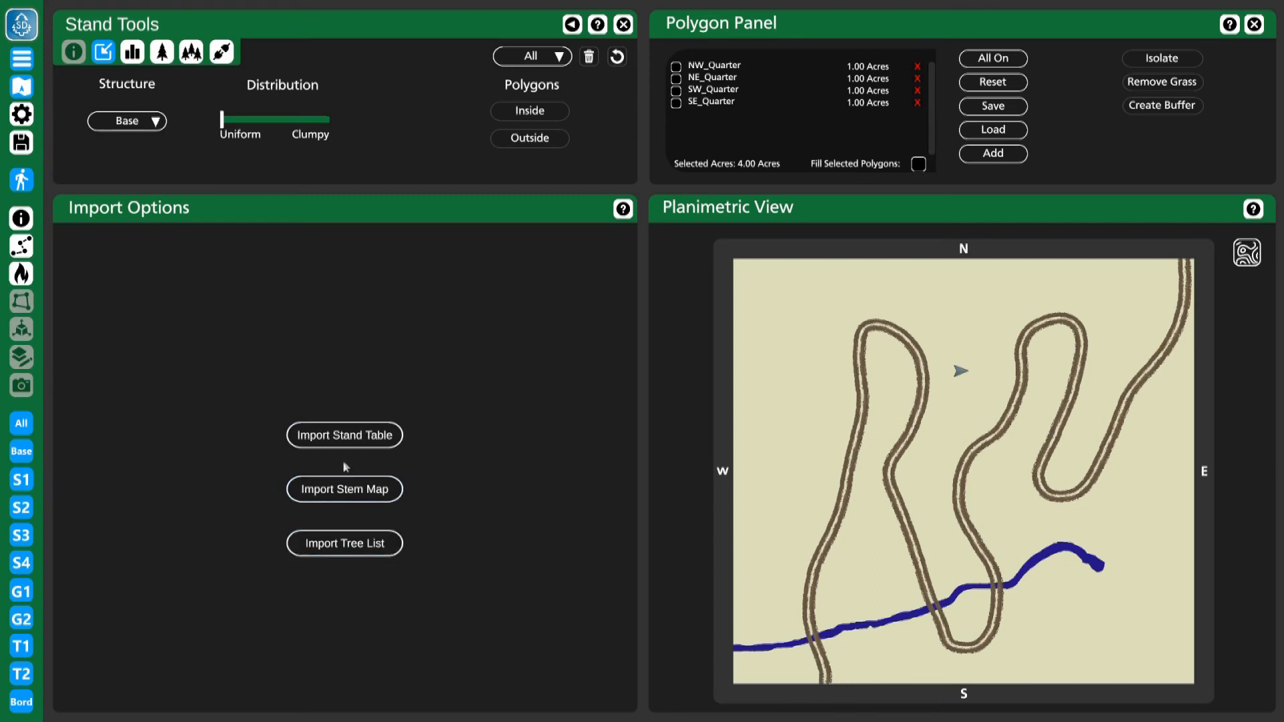
Step: Import Harvest Trees.csv from the Example 2 folder as a stand table
left_click(375, 442)
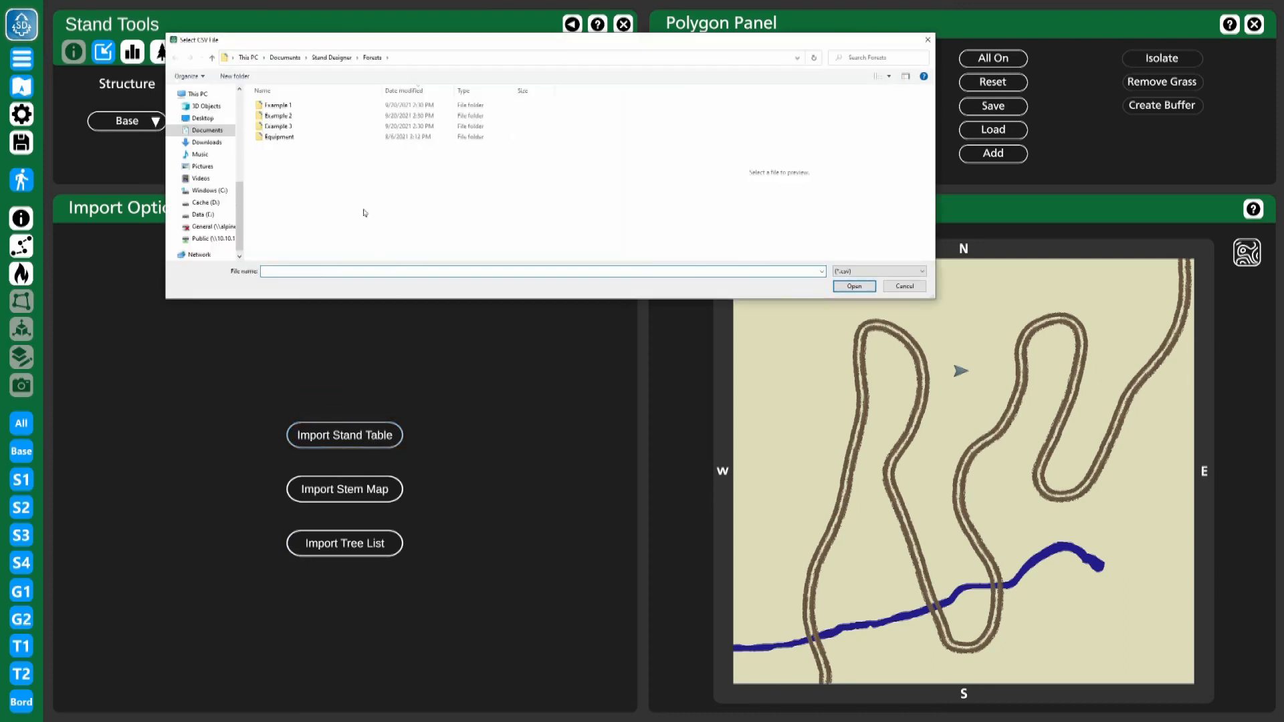
double_click(277, 117)
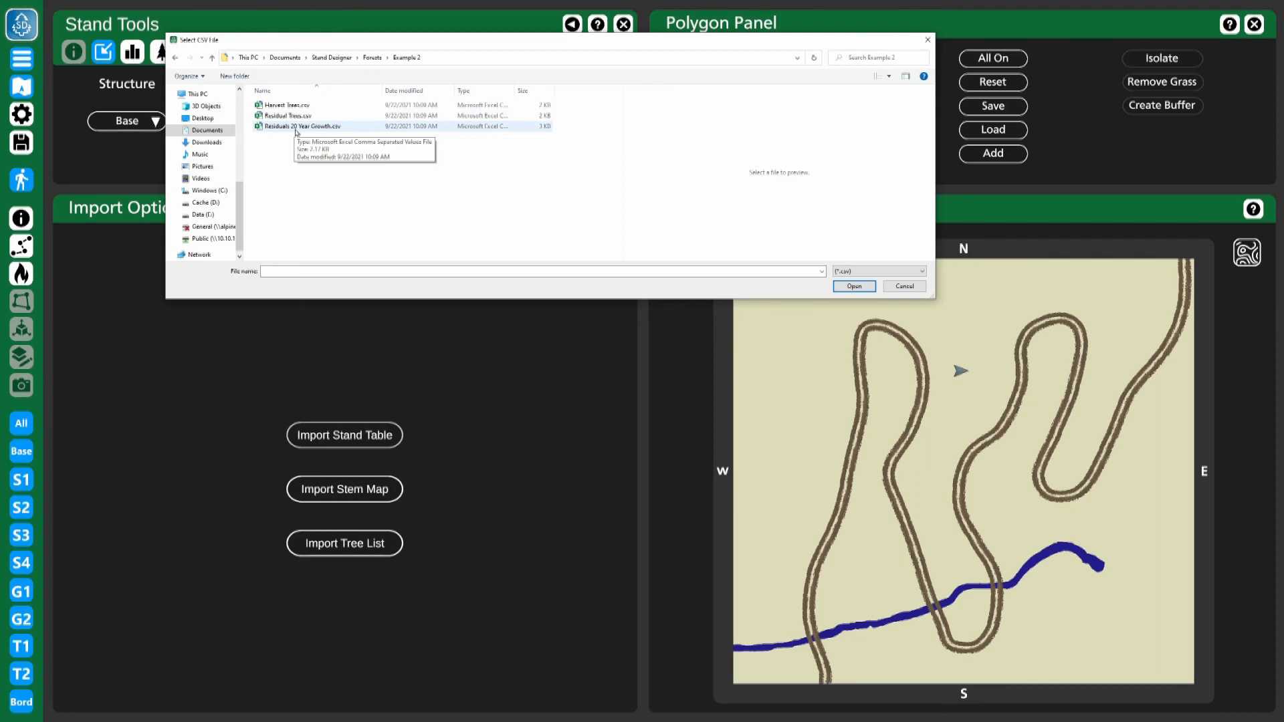
left_click(289, 107)
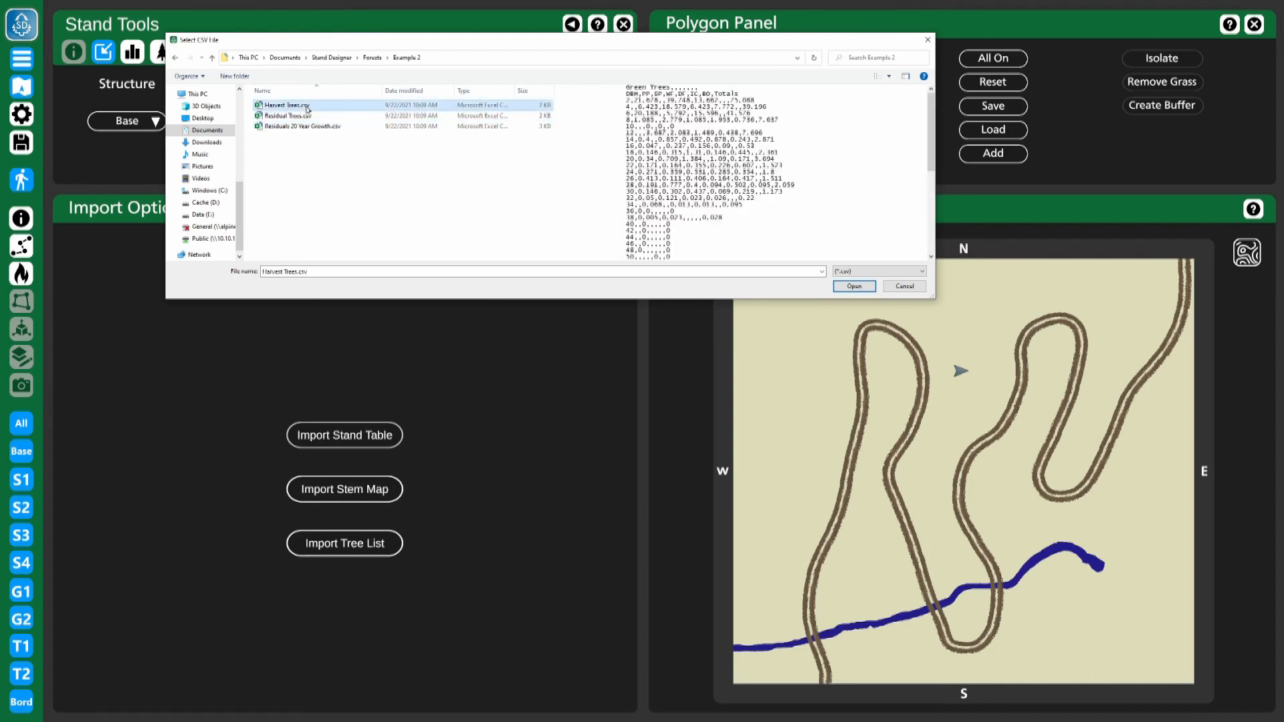
scroll(874, 150, "down", 5)
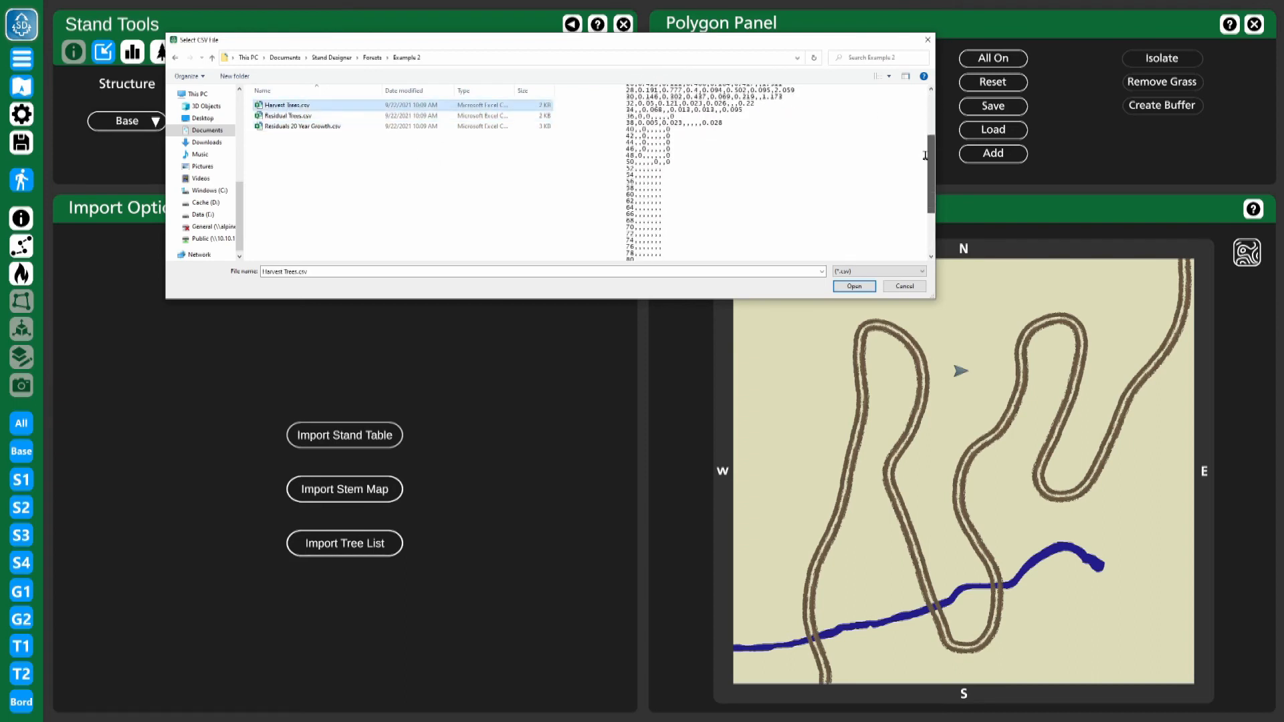
left_click(852, 286)
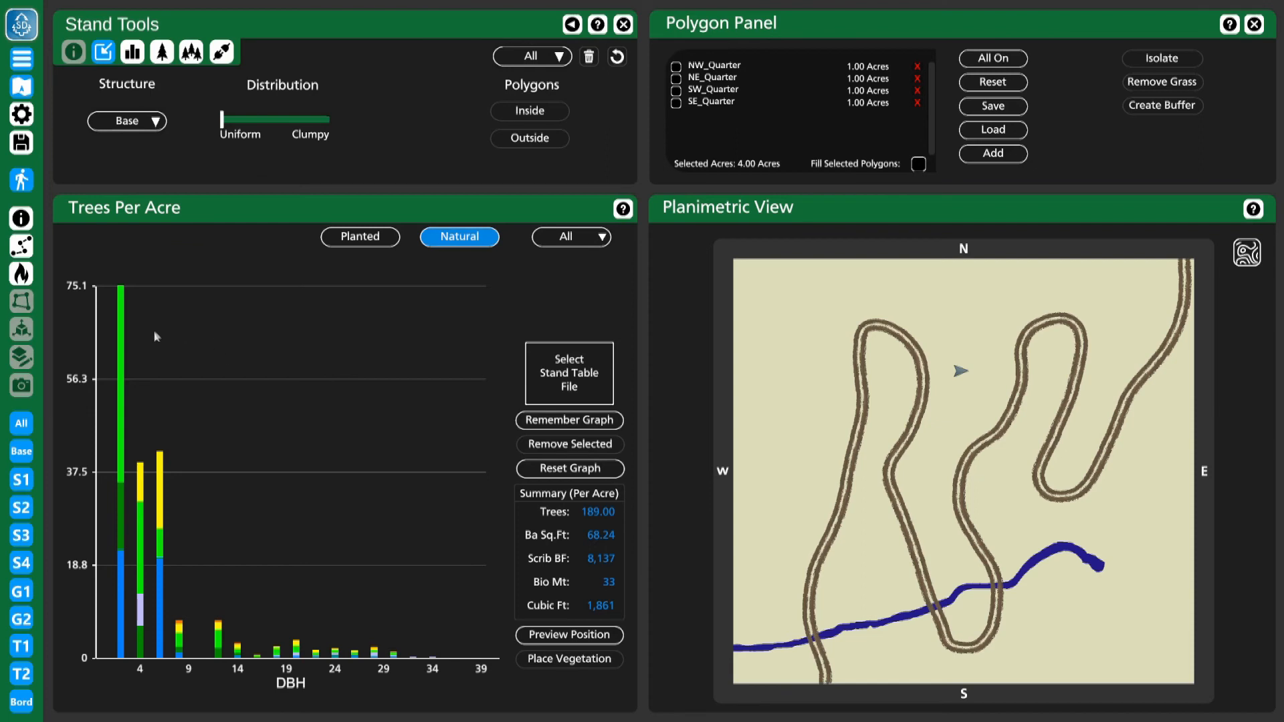
Step: Try removing the 8-inch DBH class from the trees-per-acre graph, and reset the graph
mouse_move(124, 346)
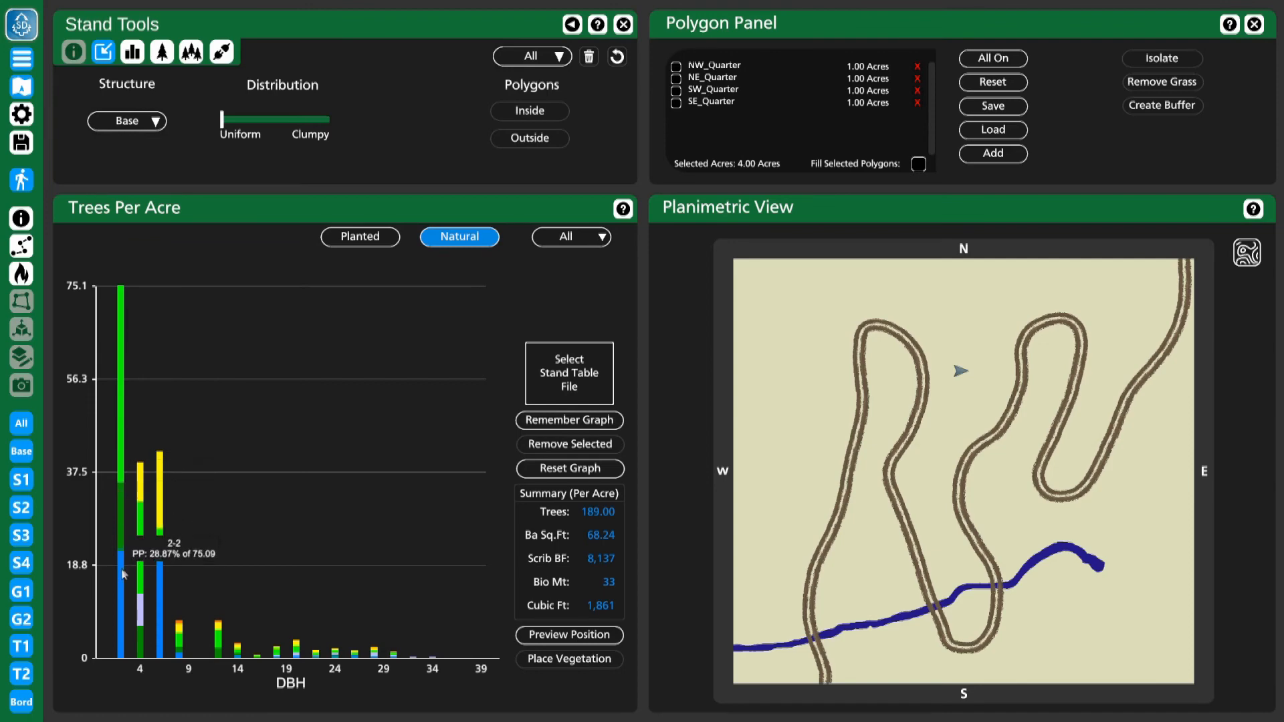
mouse_move(143, 481)
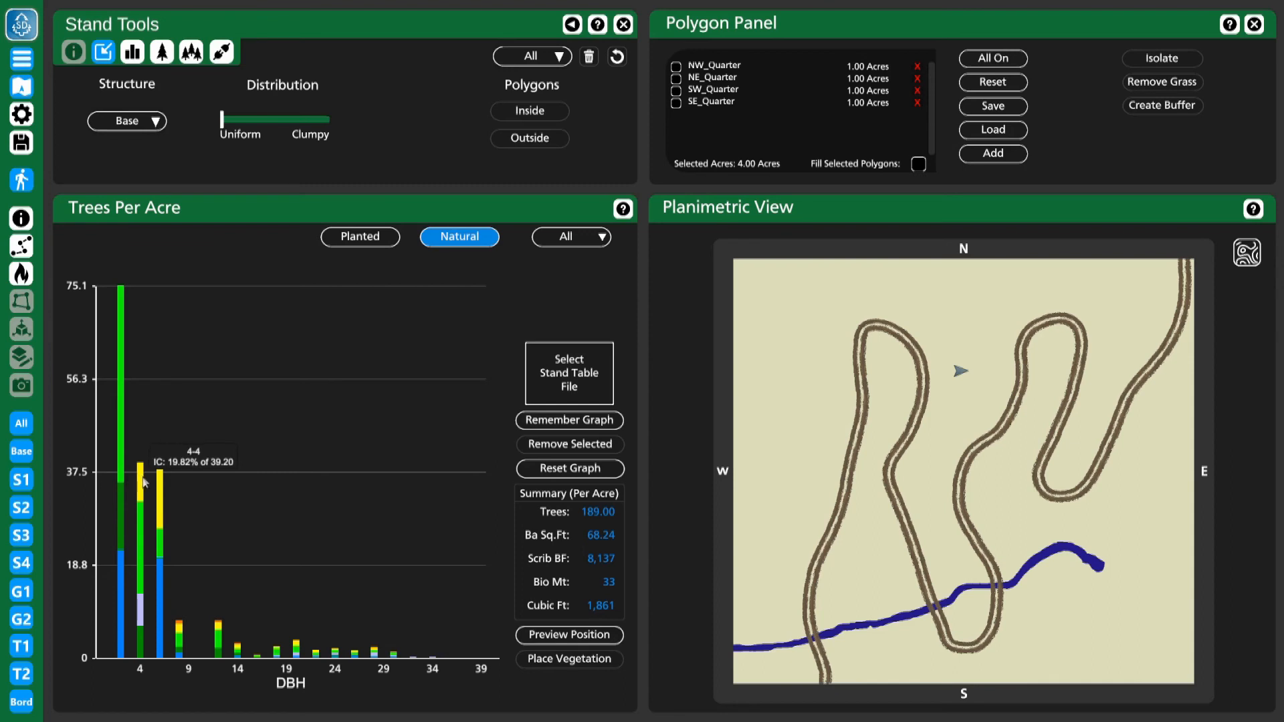
left_click(180, 627)
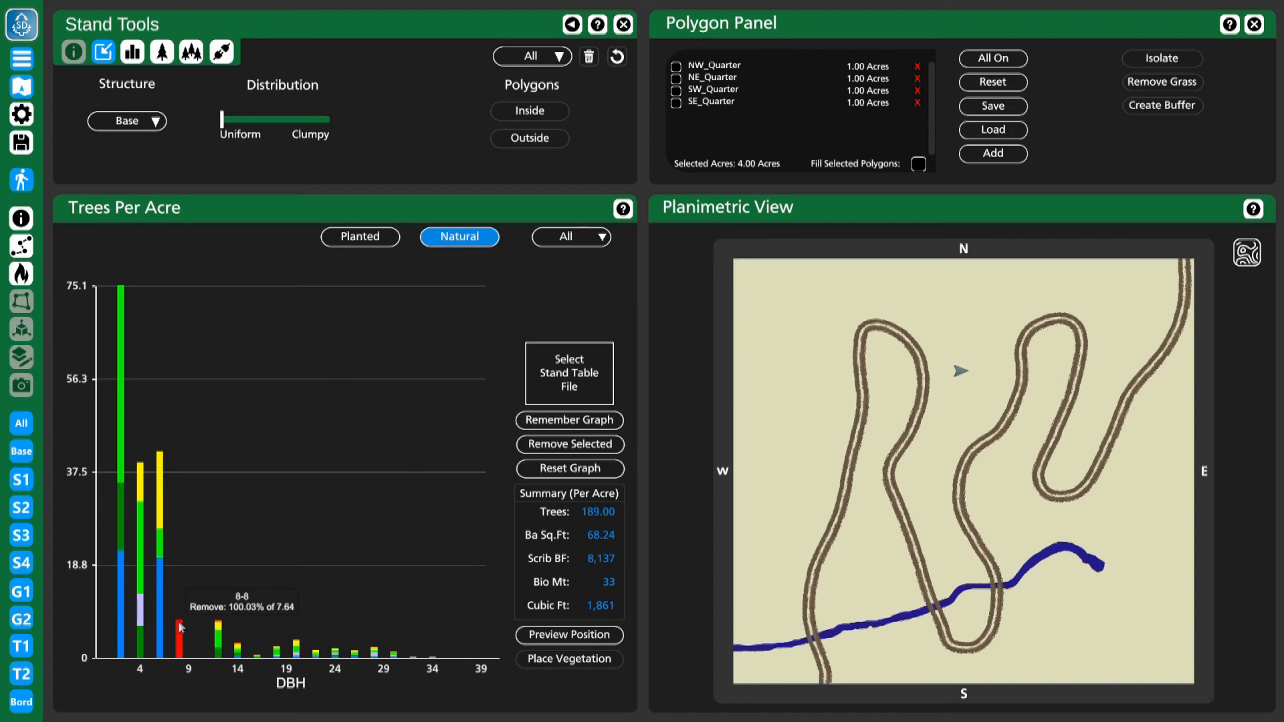
left_click(579, 444)
left_click(571, 469)
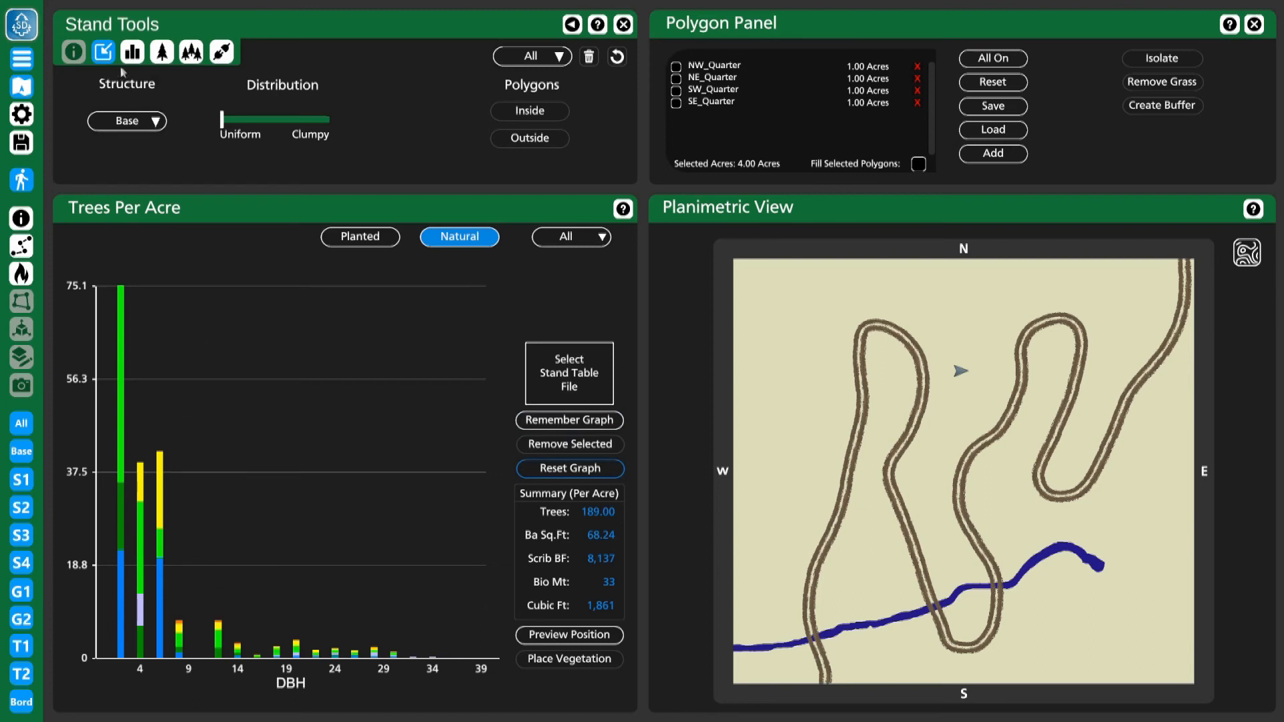
Step: Set the stand structure to S1
left_click(130, 120)
left_click(111, 170)
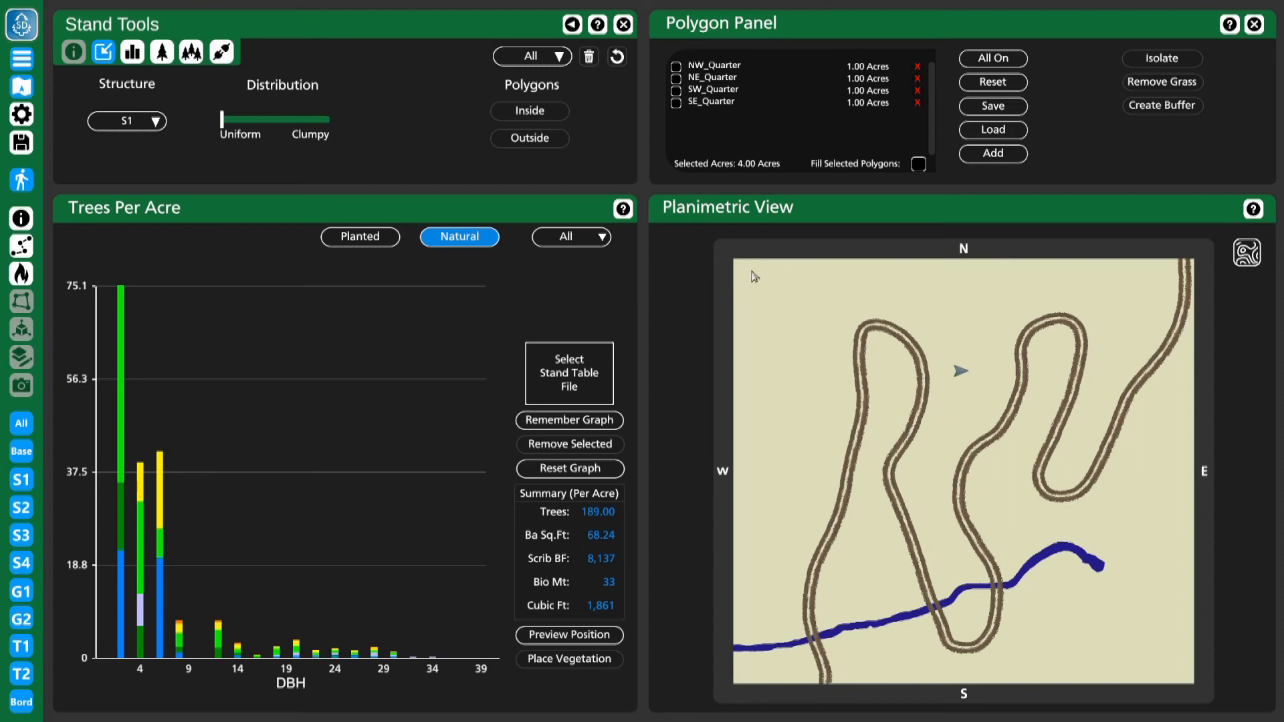
Step: Select all four quarter polygons to see their extents on the map, and deselect them again
left_click(676, 91)
left_click(676, 78)
left_click(675, 66)
left_click(676, 103)
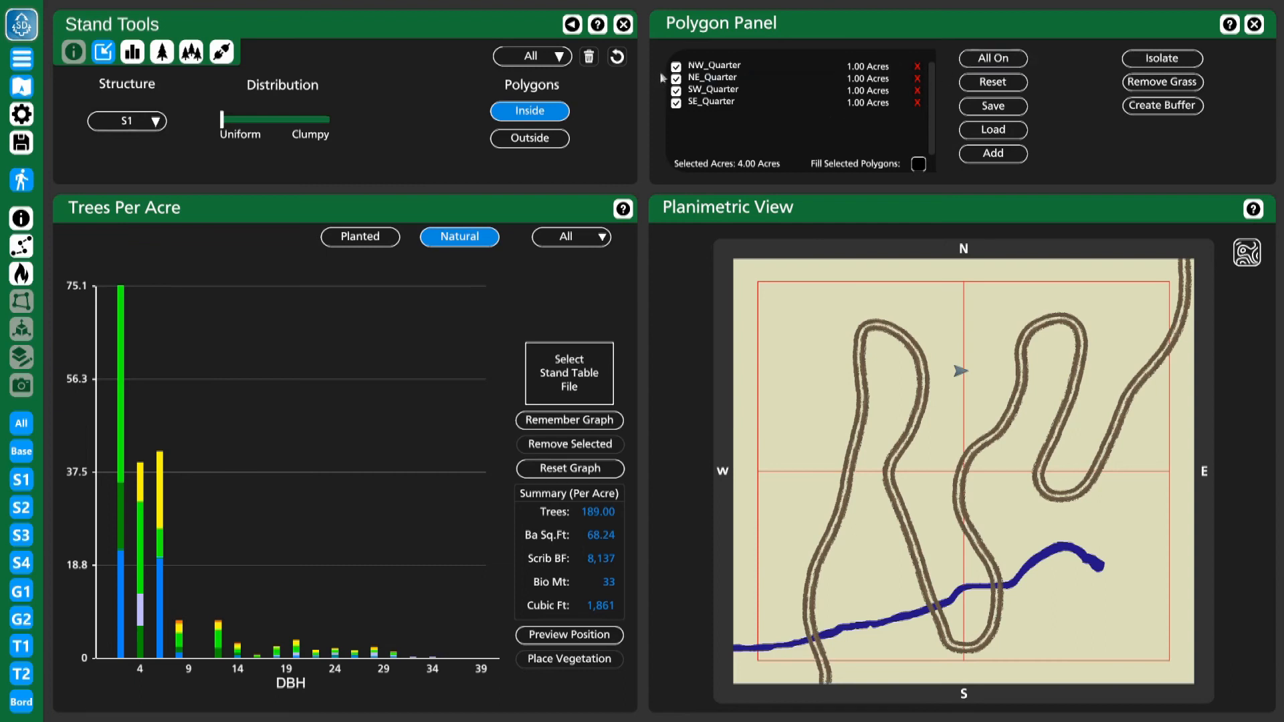
left_click(676, 67)
left_click(676, 78)
left_click(676, 90)
left_click(676, 104)
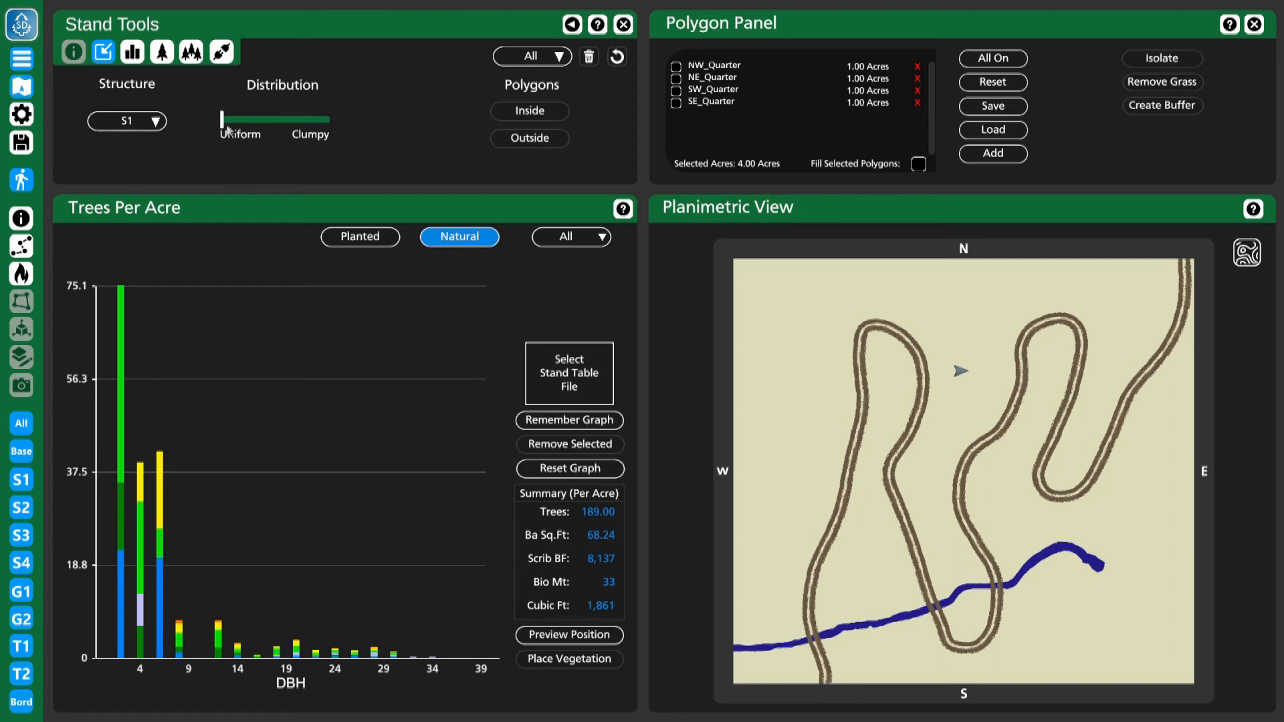
Step: Set the tree distribution fully to Clumpy and preview the tree positions on the map
left_click(280, 121)
left_click(327, 121)
left_click(568, 635)
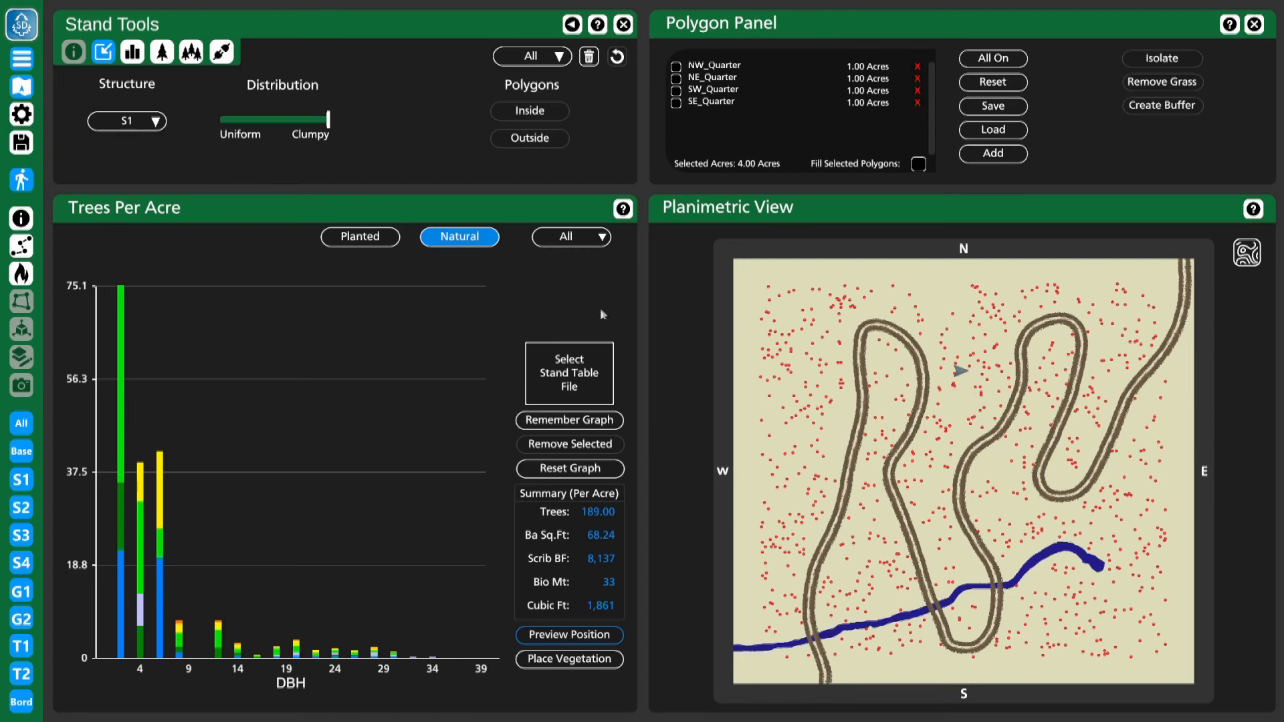
Step: Set the distribution midway between Uniform and Clumpy, and place the vegetation after previewing its positions
left_click(274, 119)
left_click(565, 638)
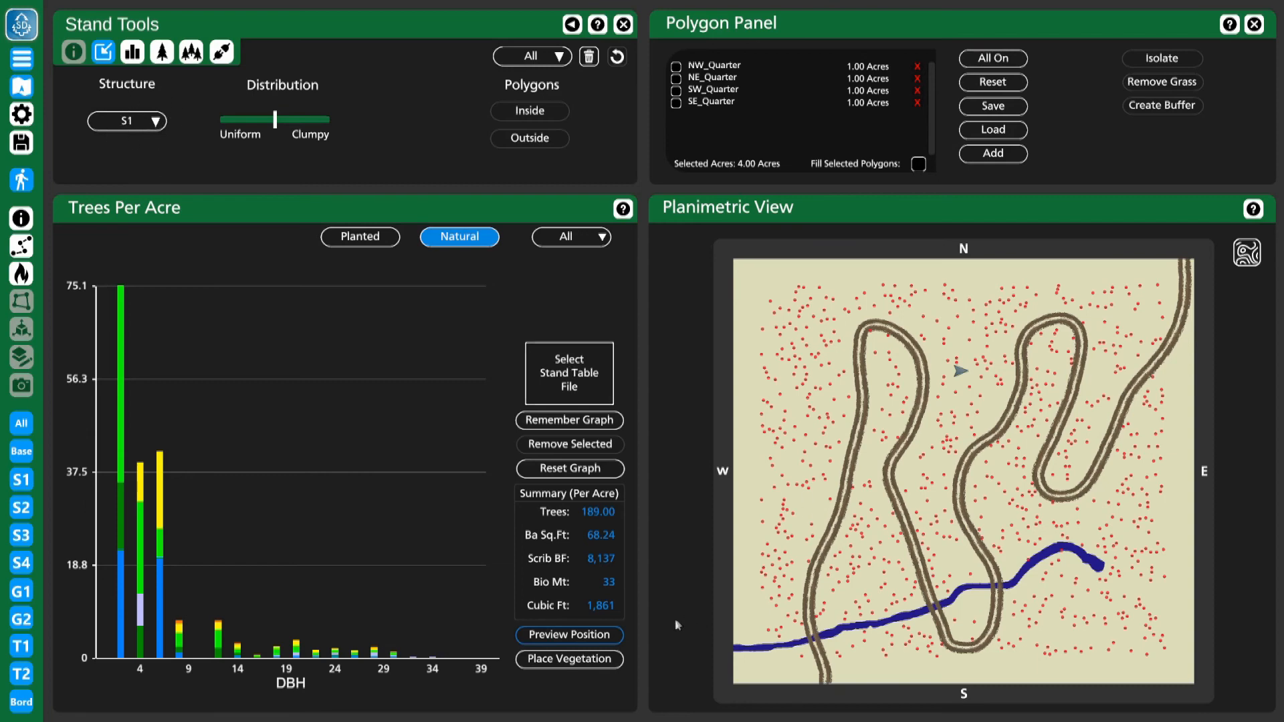
left_click(579, 659)
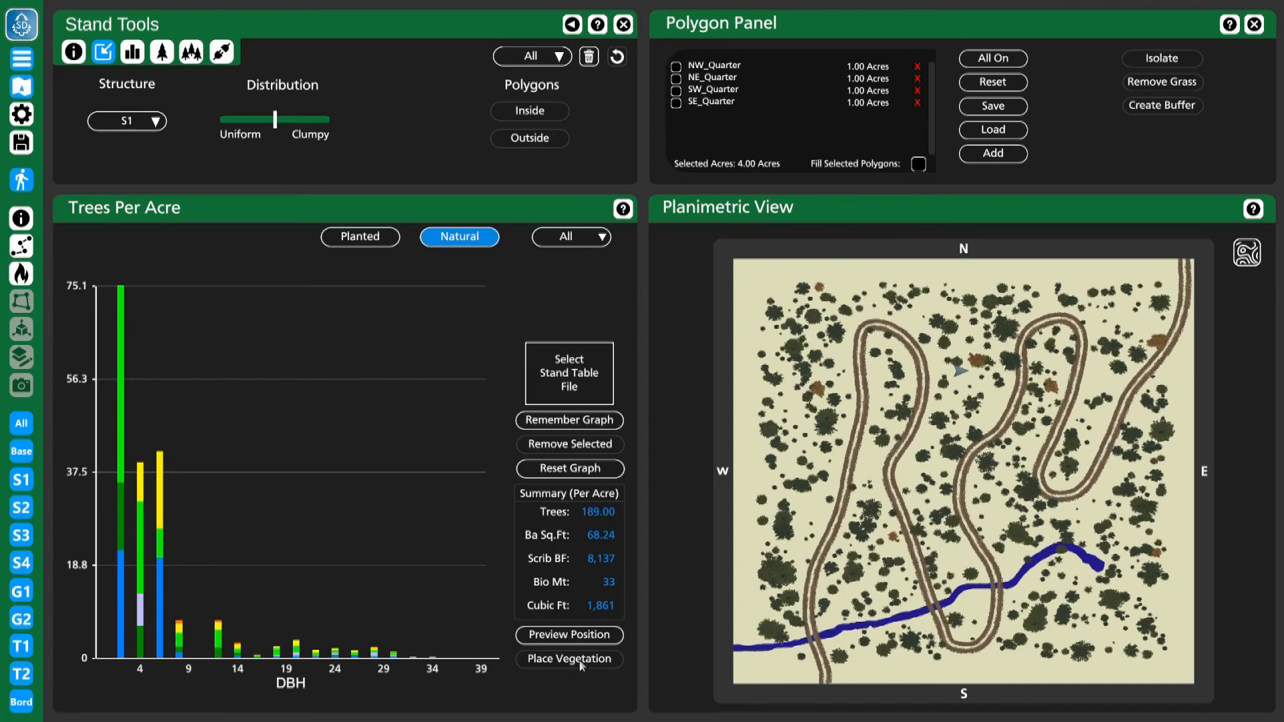
Step: Enter the 3D view just north of the stream and check the species and size of one tree beside the road
left_click(947, 567)
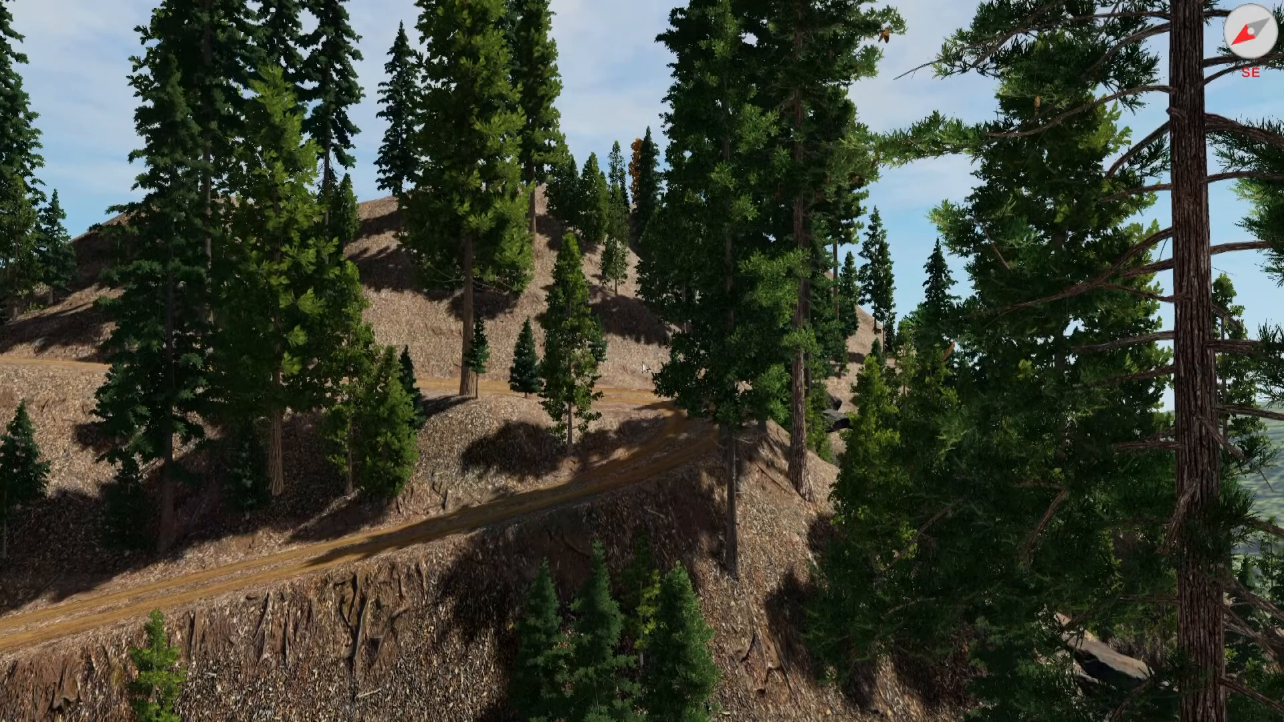
key("Escape")
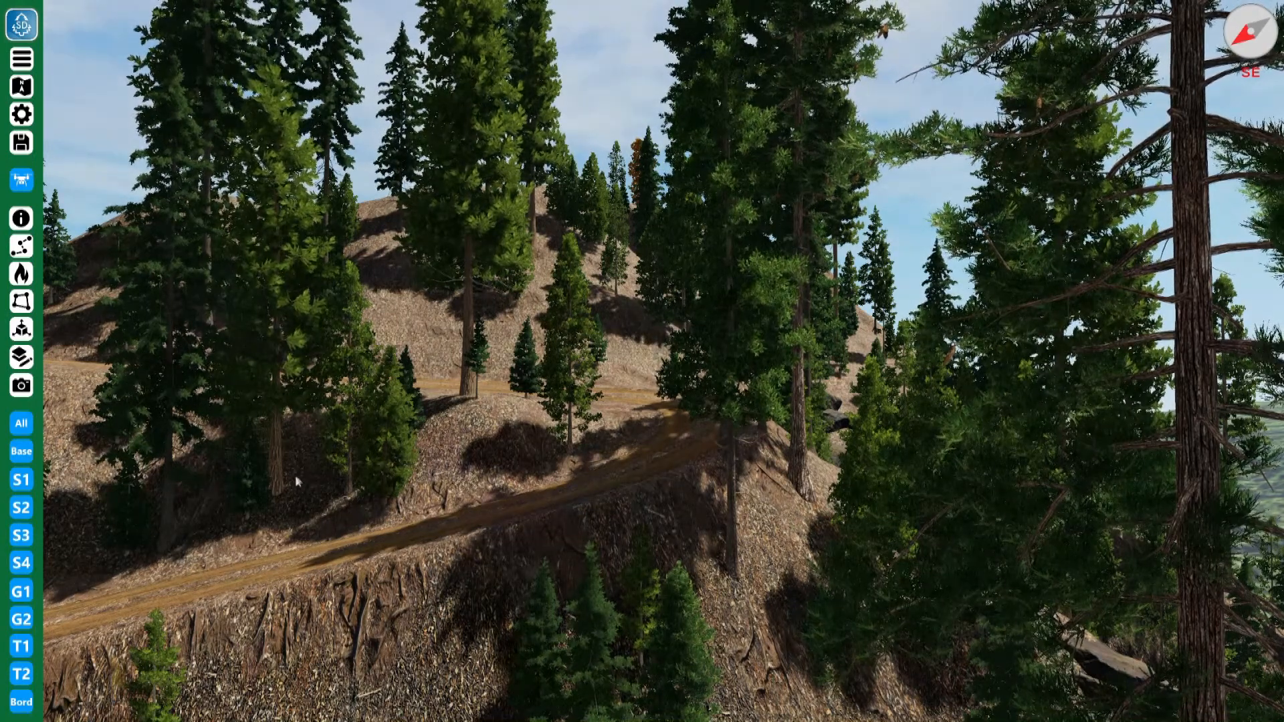
left_click(278, 461)
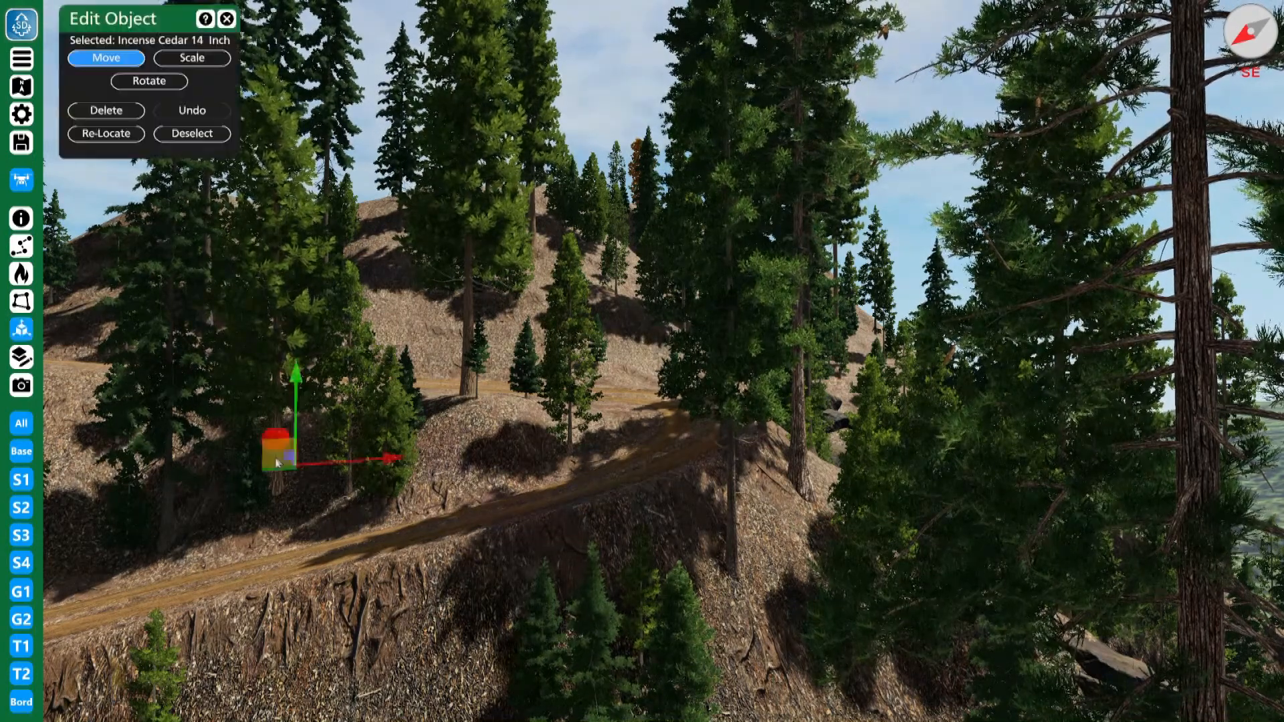
left_click(227, 19)
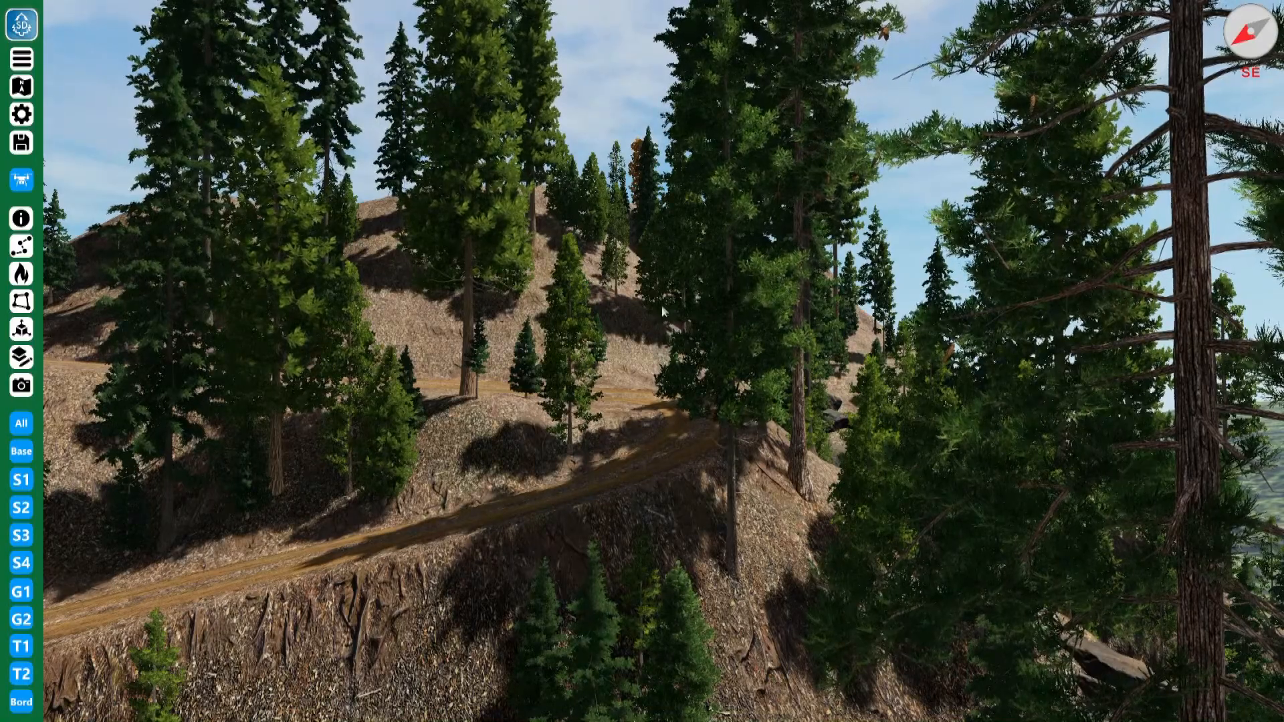
Step: Fly through the 3D stand towards the south to examine the placed trees along the switchback road
right_click_drag(758, 312, 635, 448)
right_click_drag(874, 466, 1040, 403)
key("w")
key("a")
right_click_drag(763, 396, 830, 411)
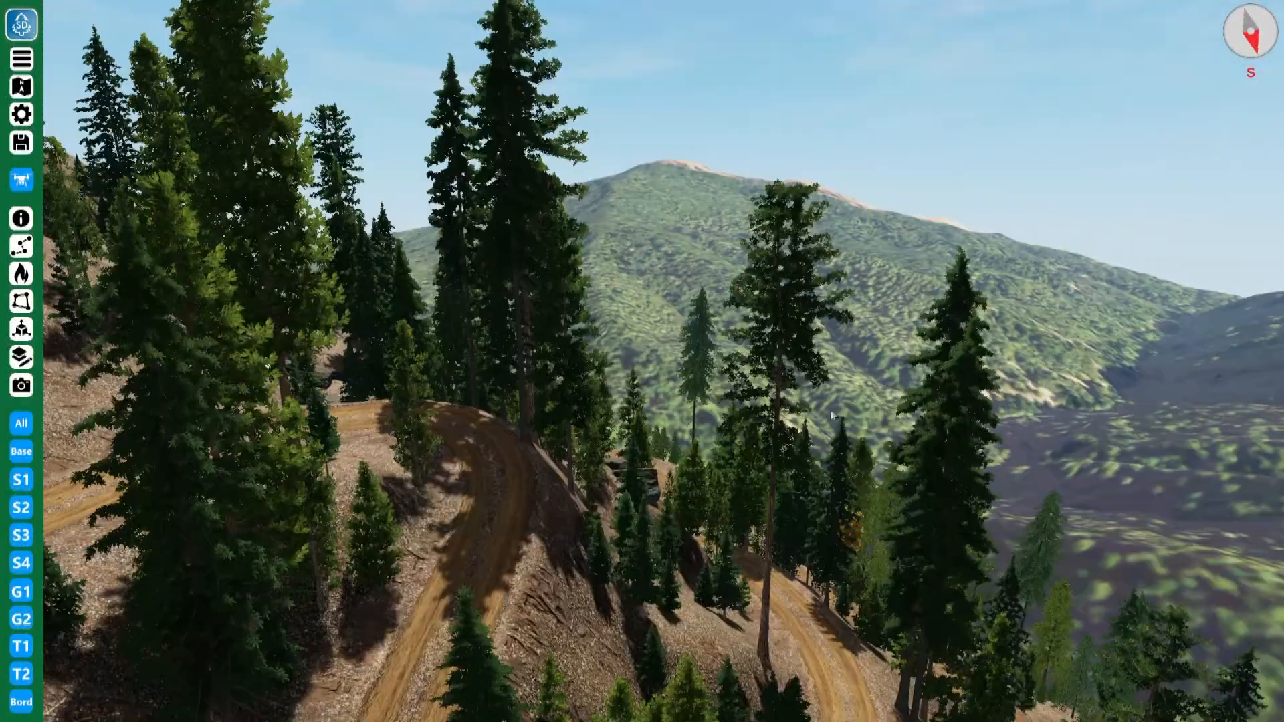
key("w")
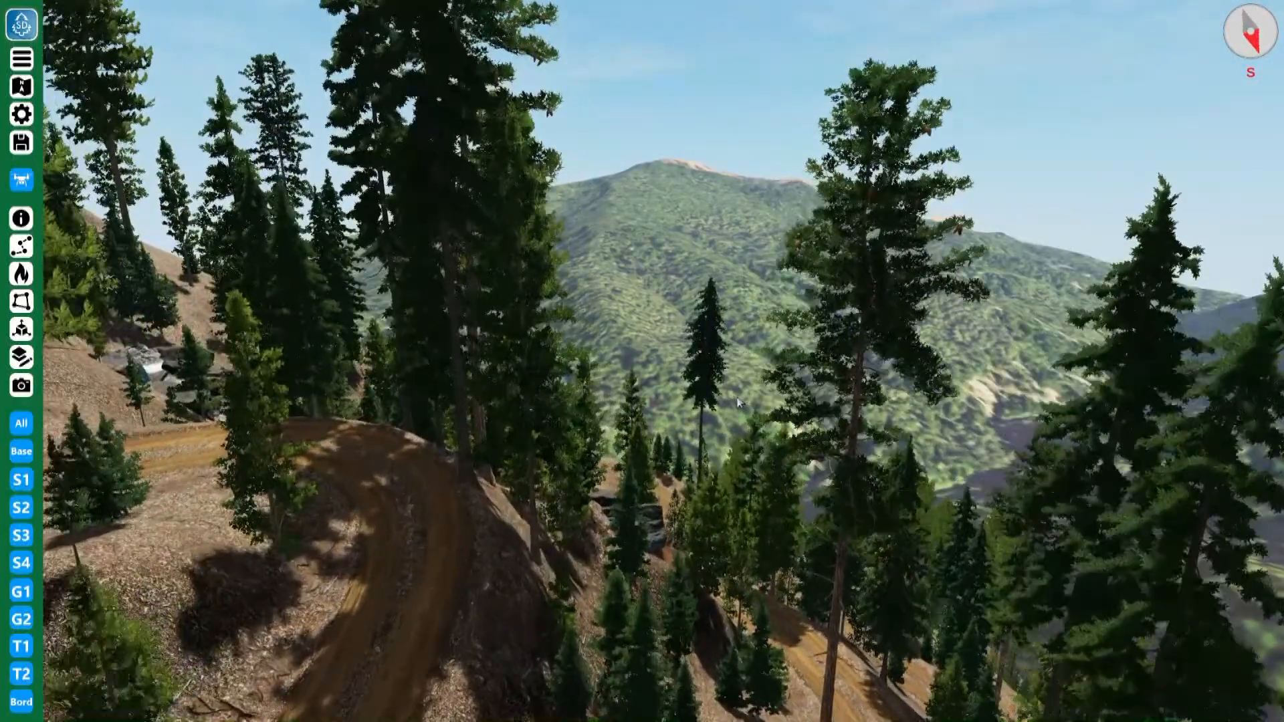
Step: Fly over the switchback road and the rocky stream slope, turning the view round to the northeast to examine the placed trees
key("w")
right_click_drag(738, 402, 669, 407)
key("w")
key("w")
right_click_drag(56, 282, 13, 280)
right_click_drag(669, 401, 401, 401)
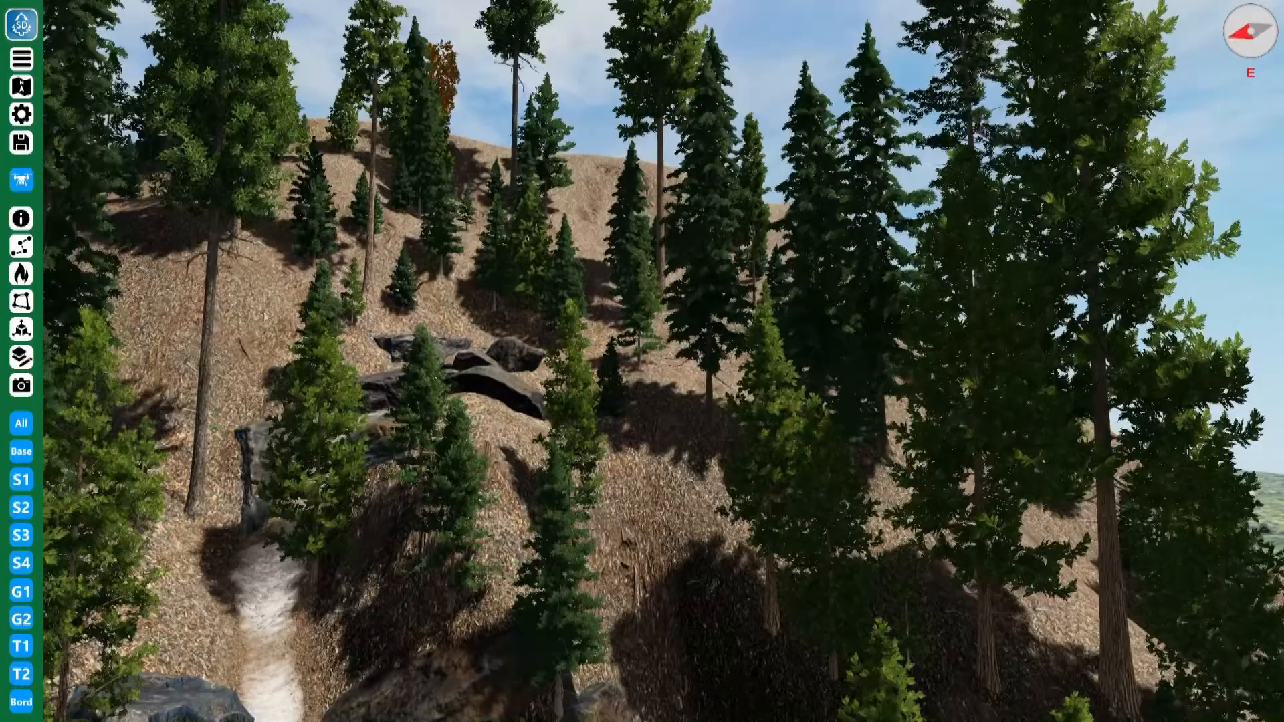
key("w")
right_click_drag(549, 361, 467, 335)
key("s")
right_click_drag(631, 330, 224, 348)
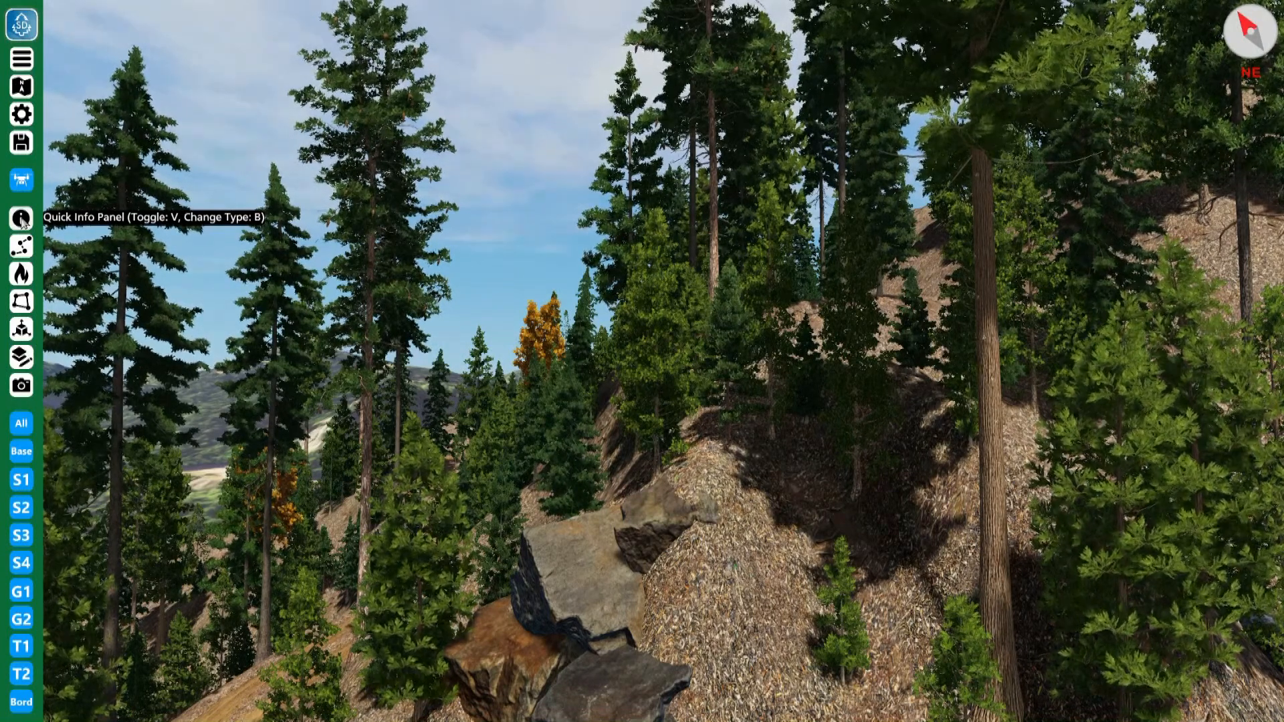
Step: Switch to the flat stand profile view and examine the trees from the east, north, west and top
mouse_move(22, 181)
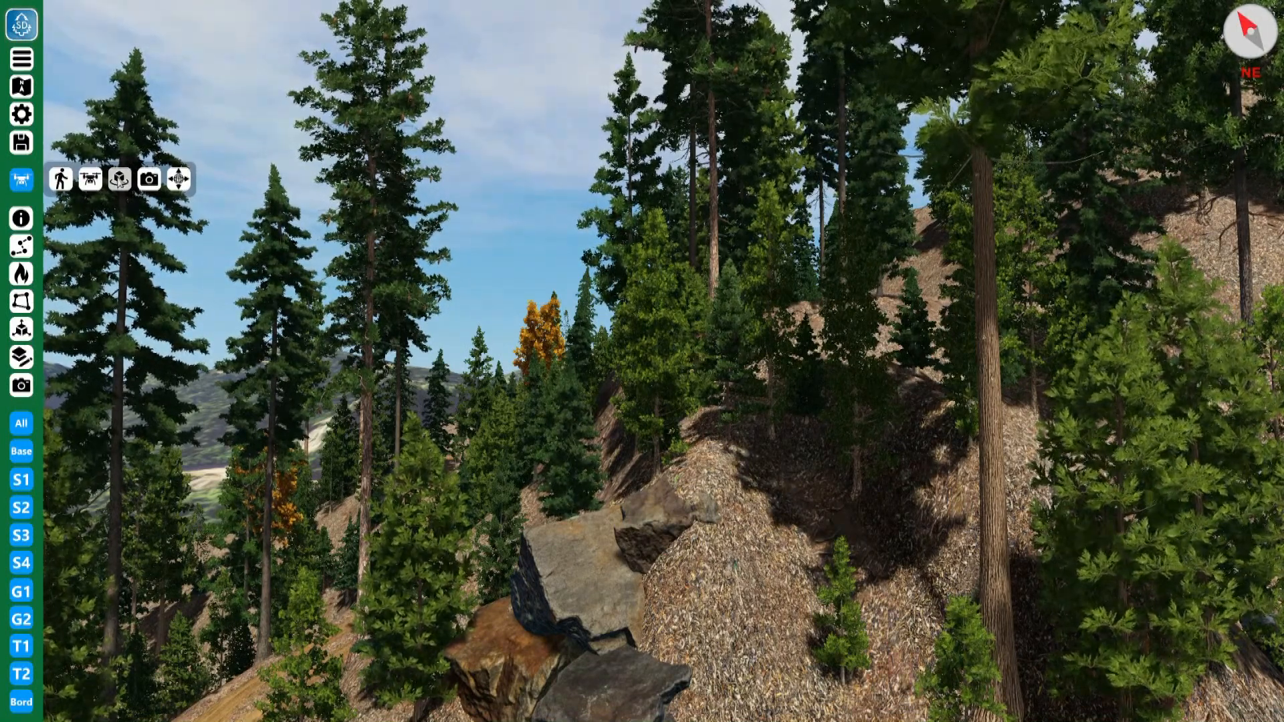
left_click(119, 179)
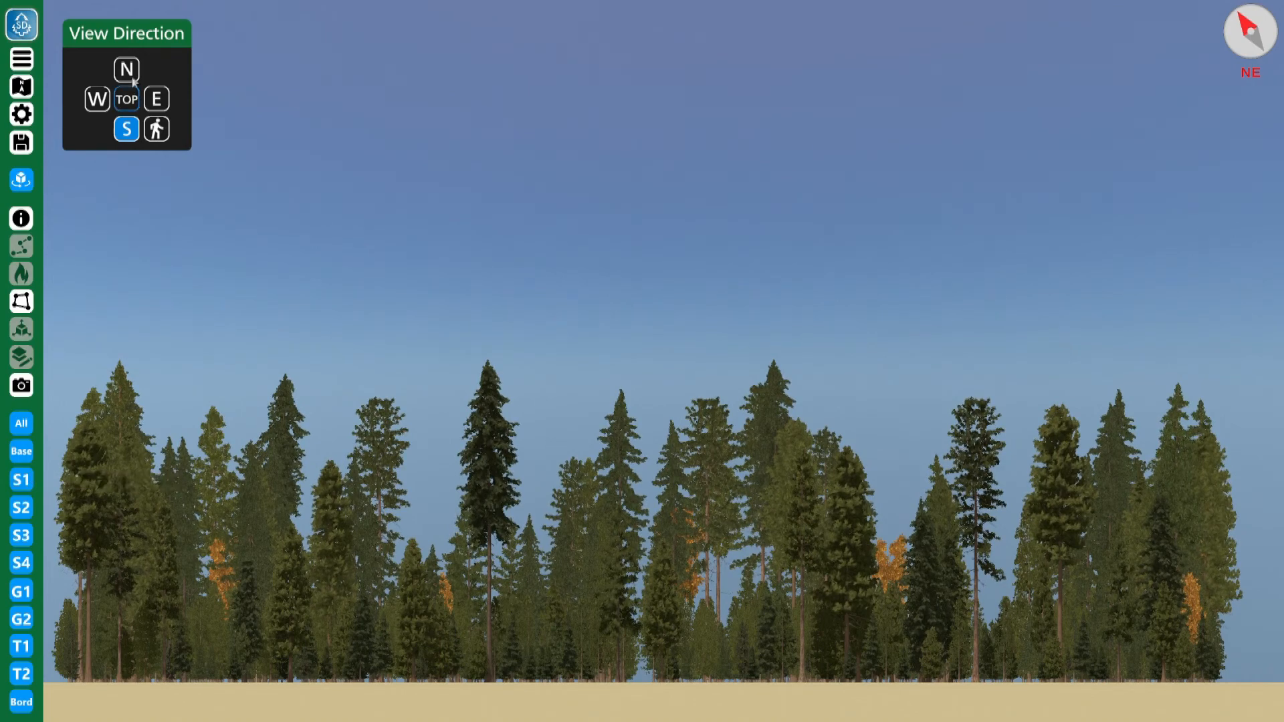
left_click(156, 99)
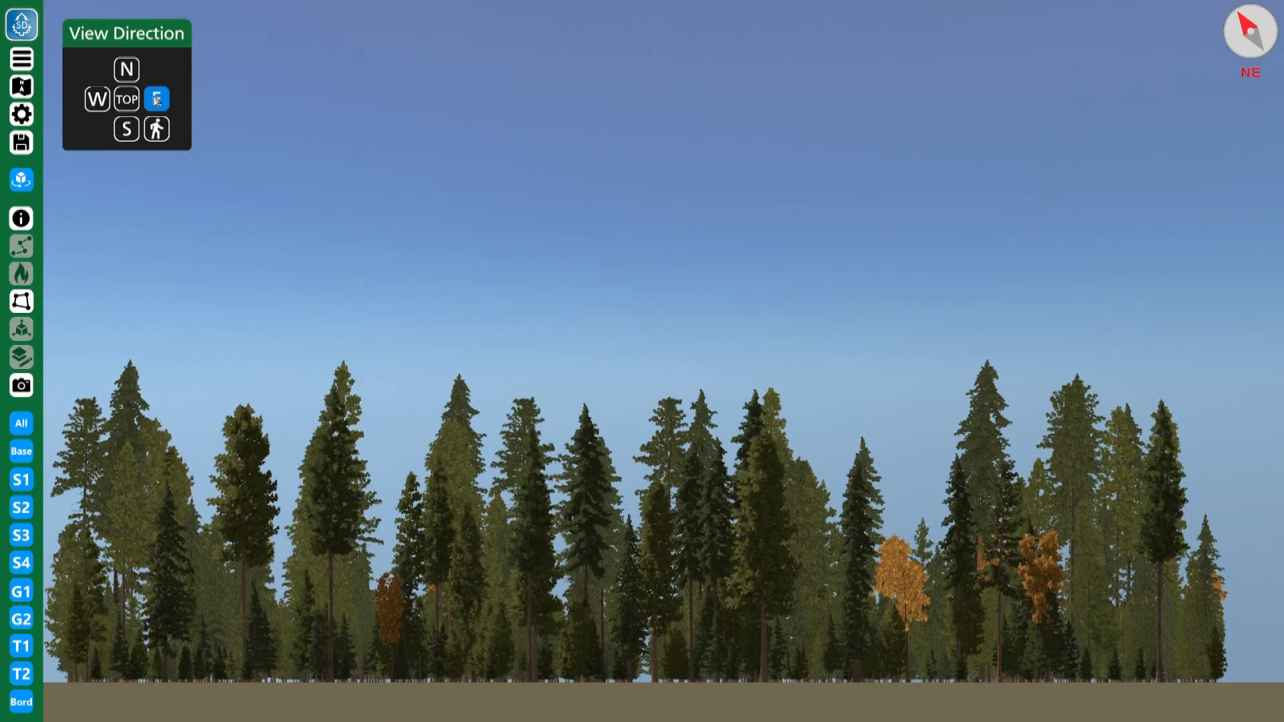
left_click(127, 70)
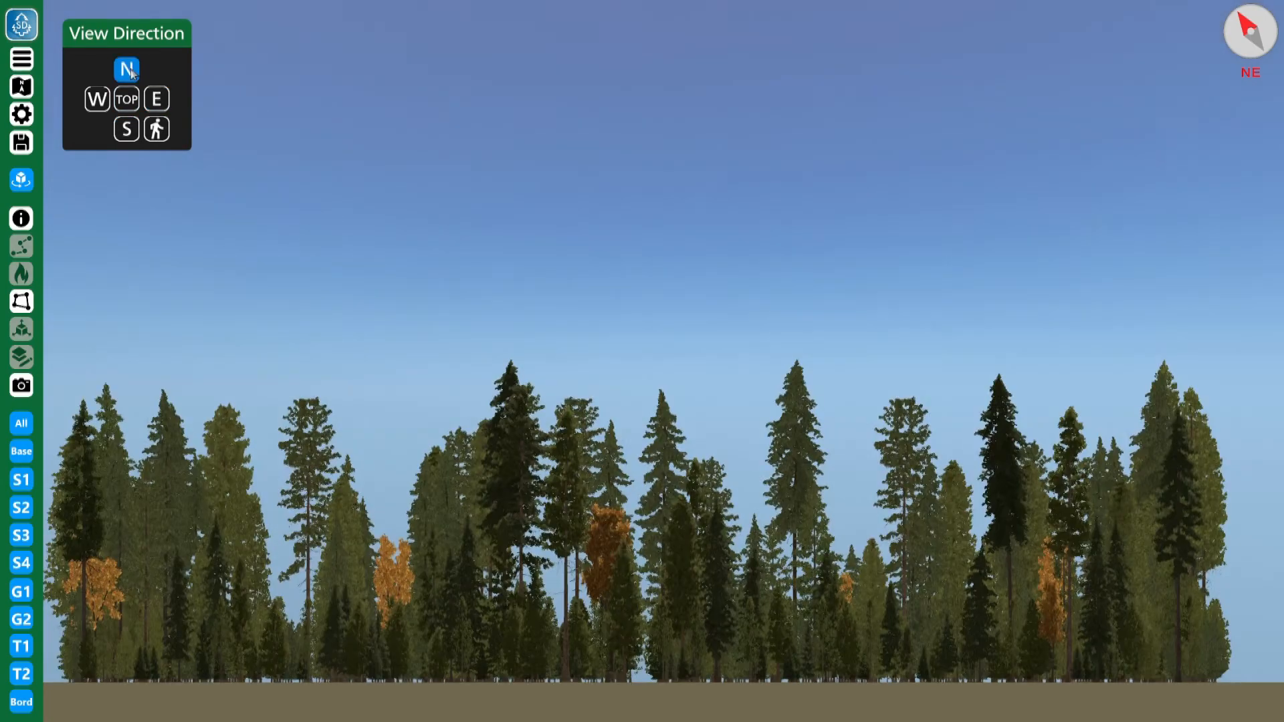
left_click(98, 105)
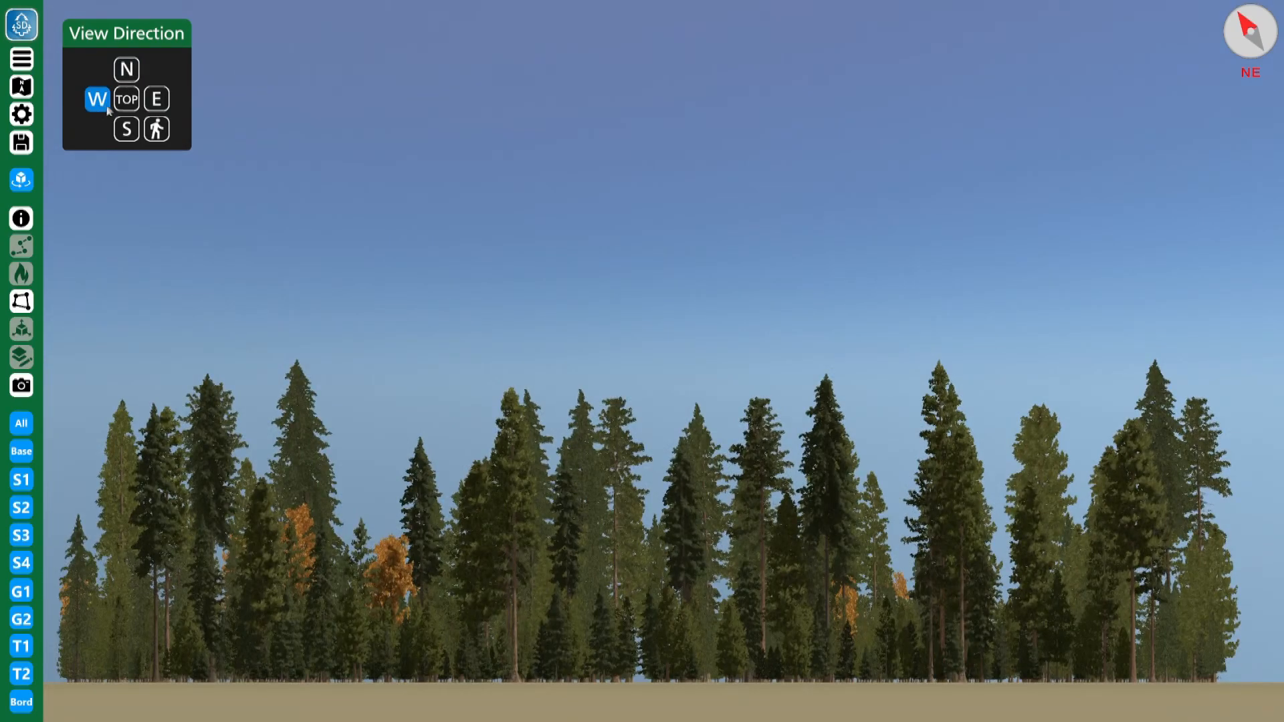
left_click(127, 99)
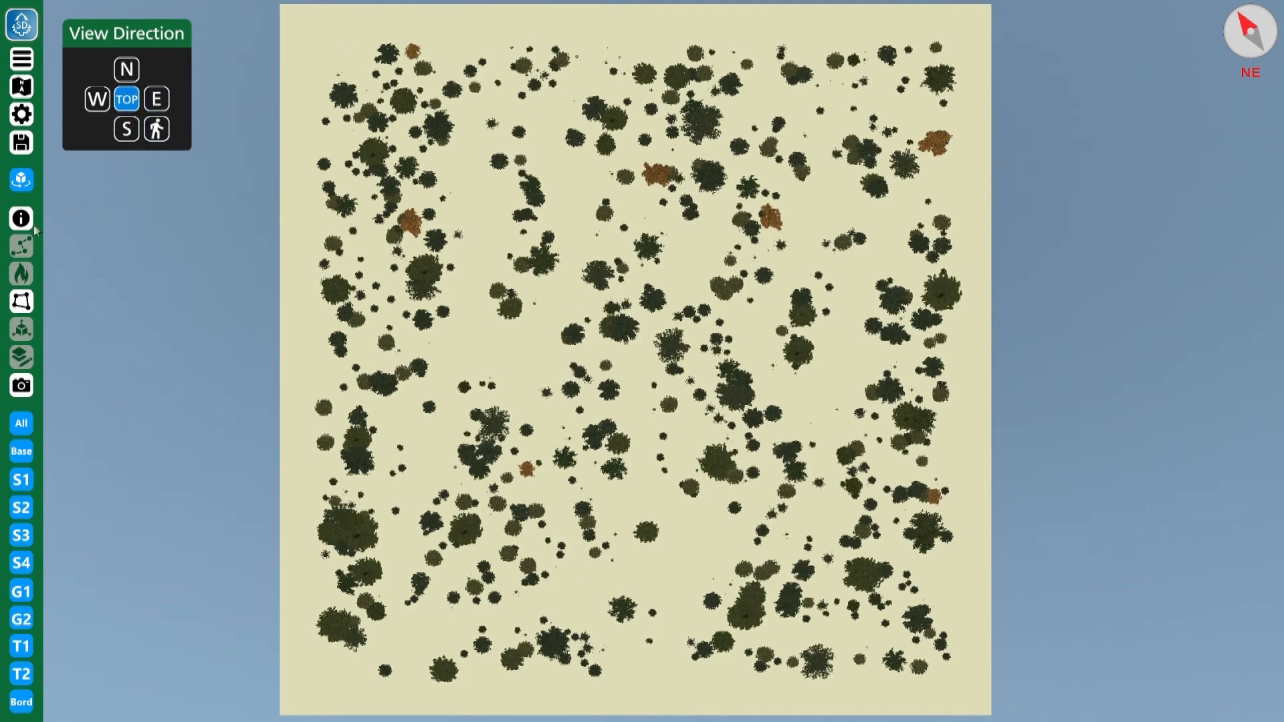
Step: Change to the walking view on the dirt road and look around until facing south along the road
left_click(157, 129)
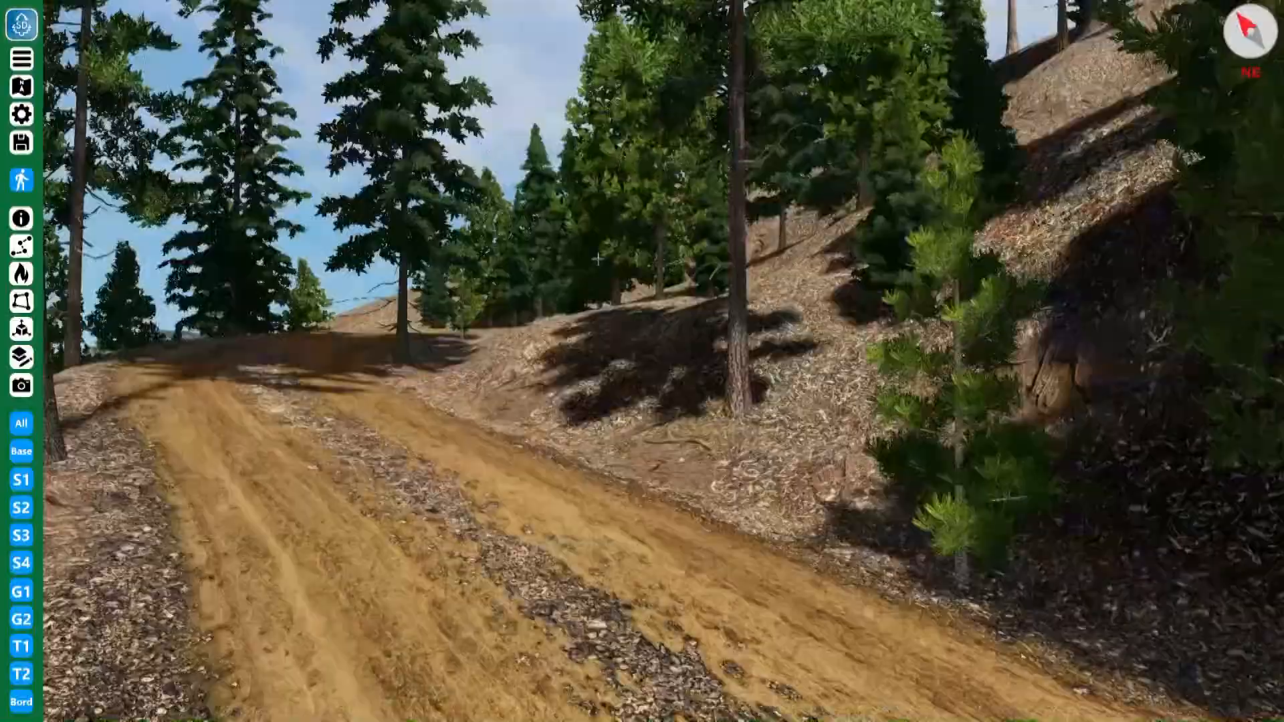
left_click_drag(598, 259, 1278, 339)
left_click_drag(689, 308, 1080, 319)
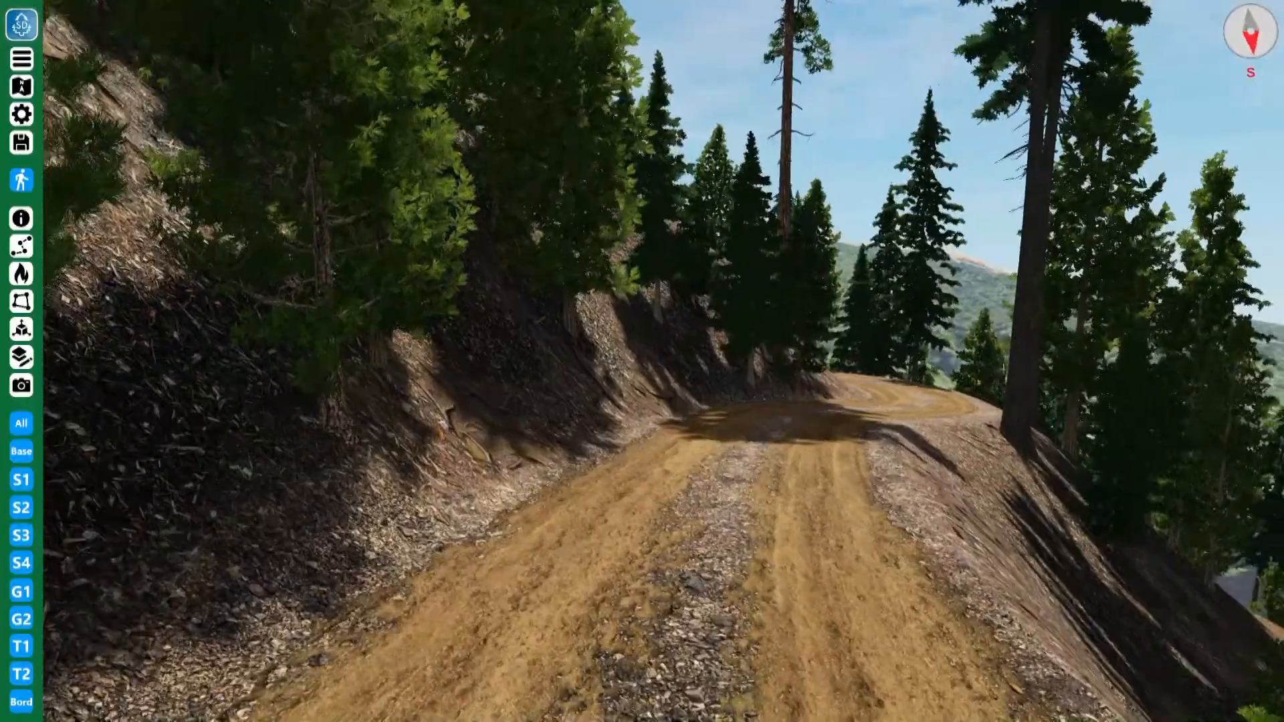
left_click_drag(56, 111, 170, 113)
Step: Change to the overhead free-move camera and view the whole forested mountain, its switchbacks and the stream from several distances and angles
left_click(21, 179)
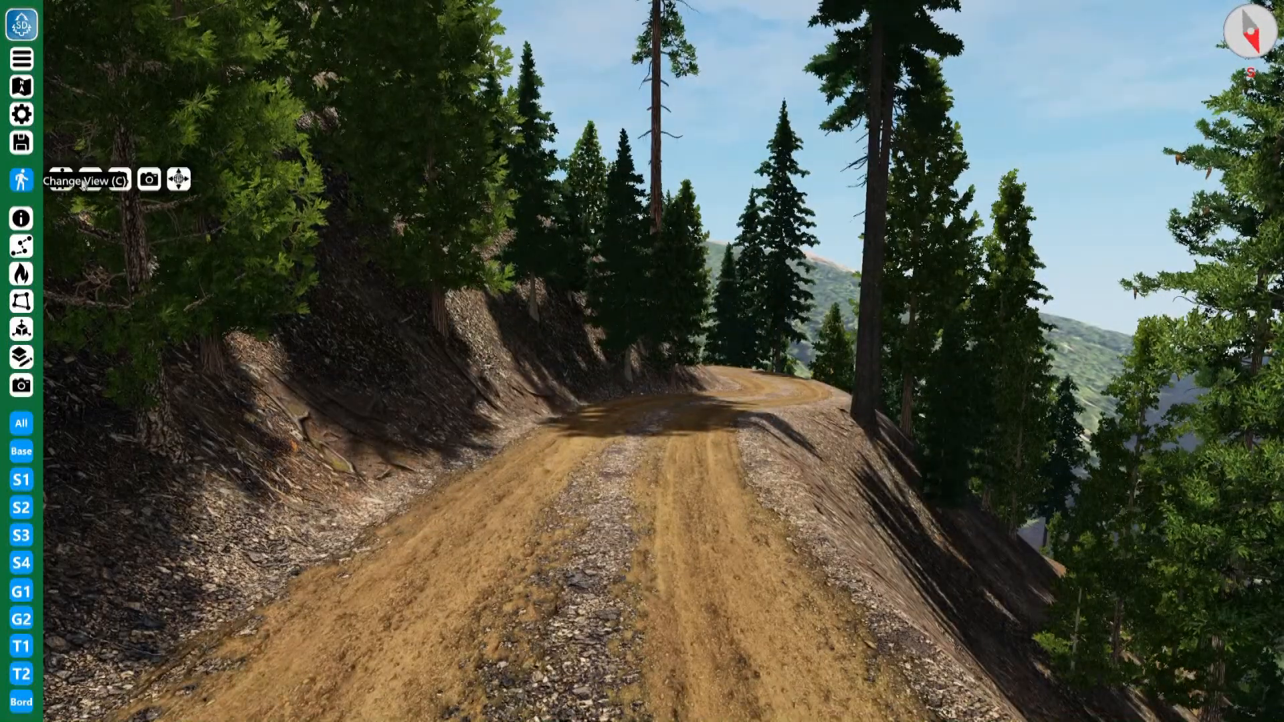
left_click(179, 179)
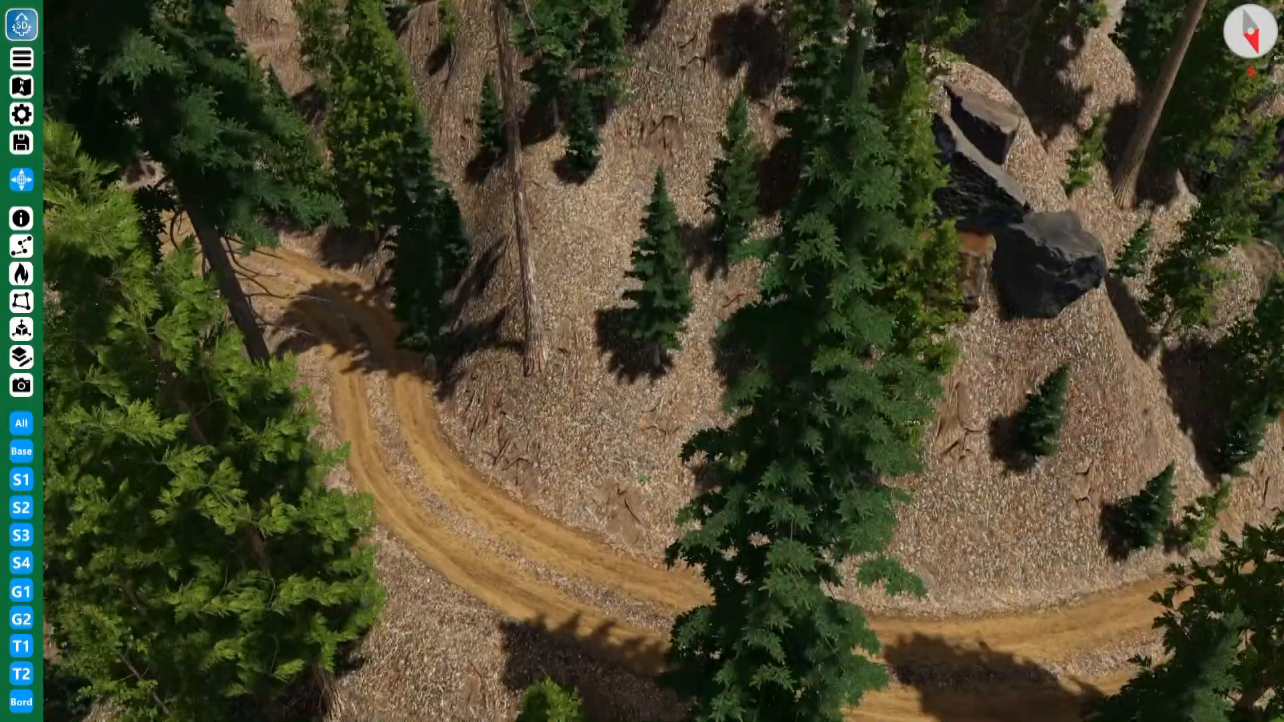
left_click_drag(644, 476, 646, 218)
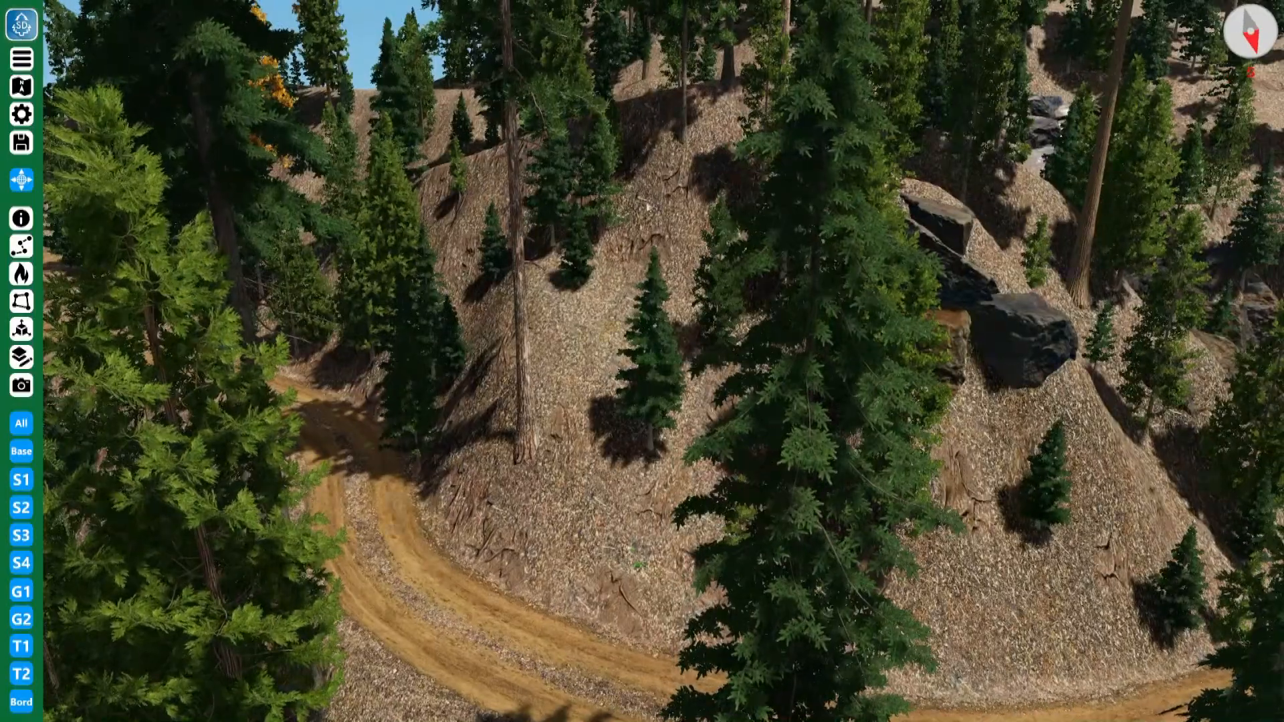
scroll(646, 218, "down", 3)
scroll(645, 216, "down", 5)
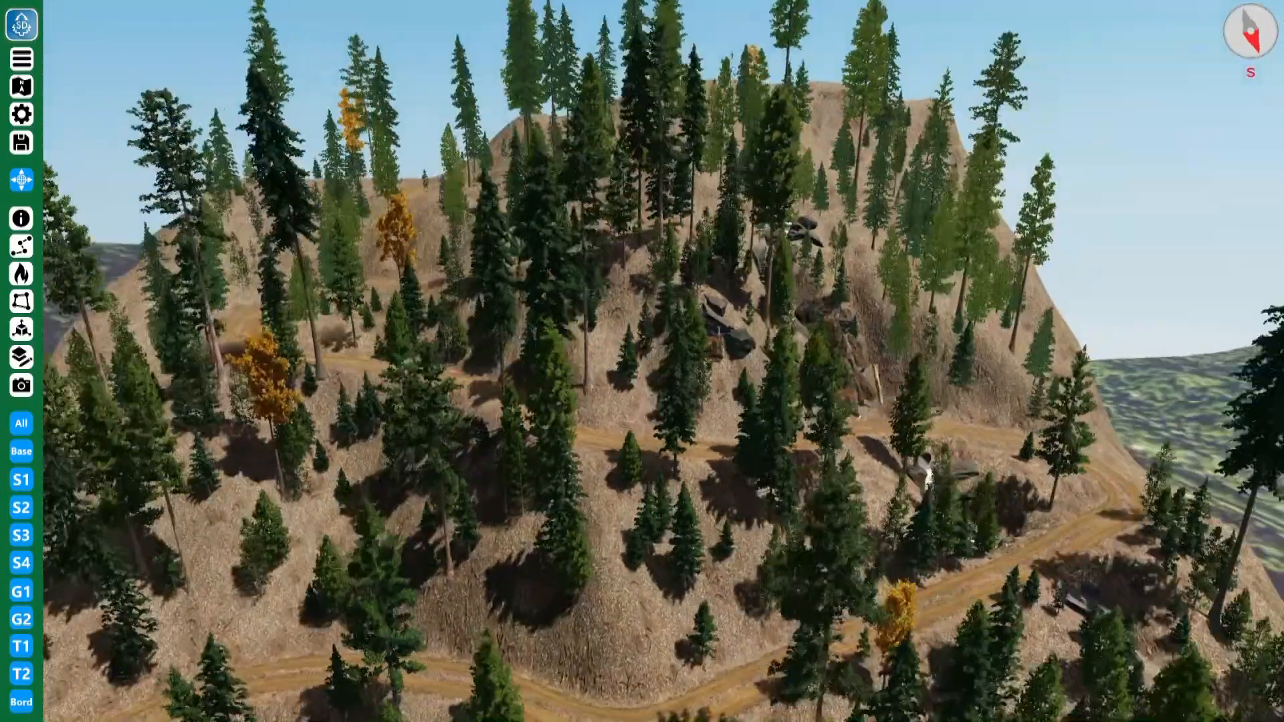
left_click_drag(719, 330, 571, 367)
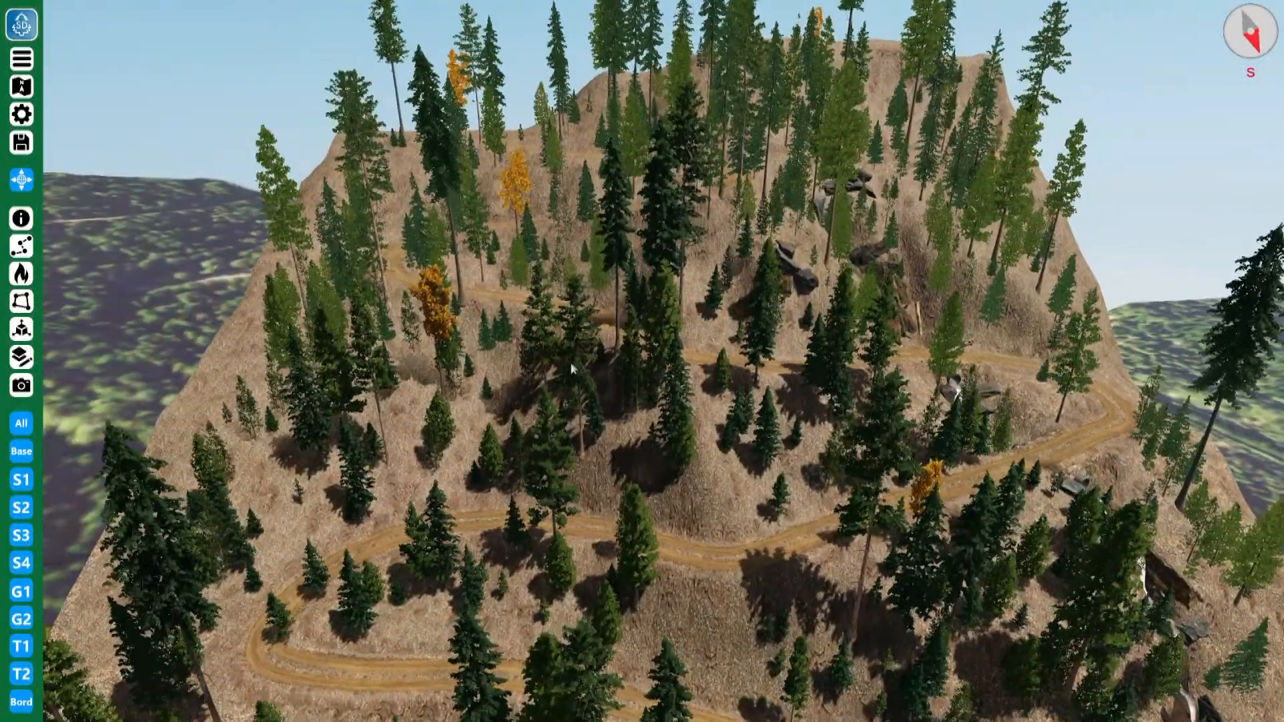
scroll(571, 363, "up", 5)
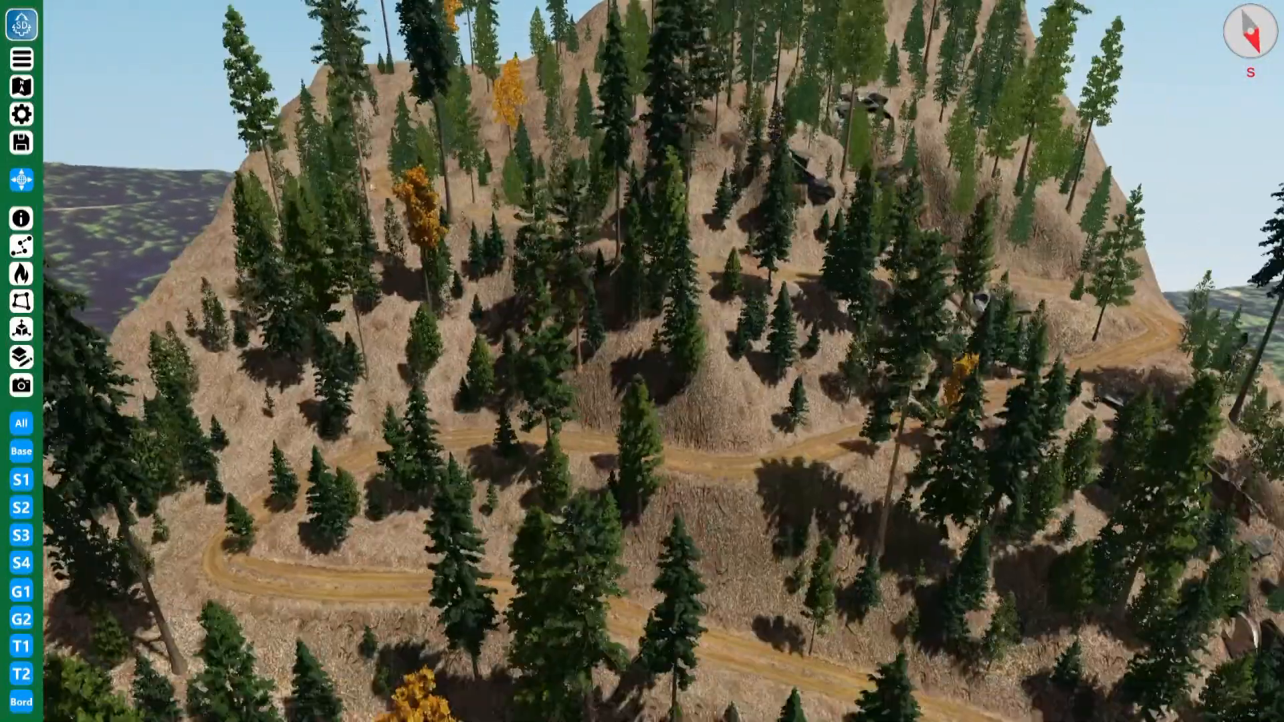
scroll(743, 349, "up", 5)
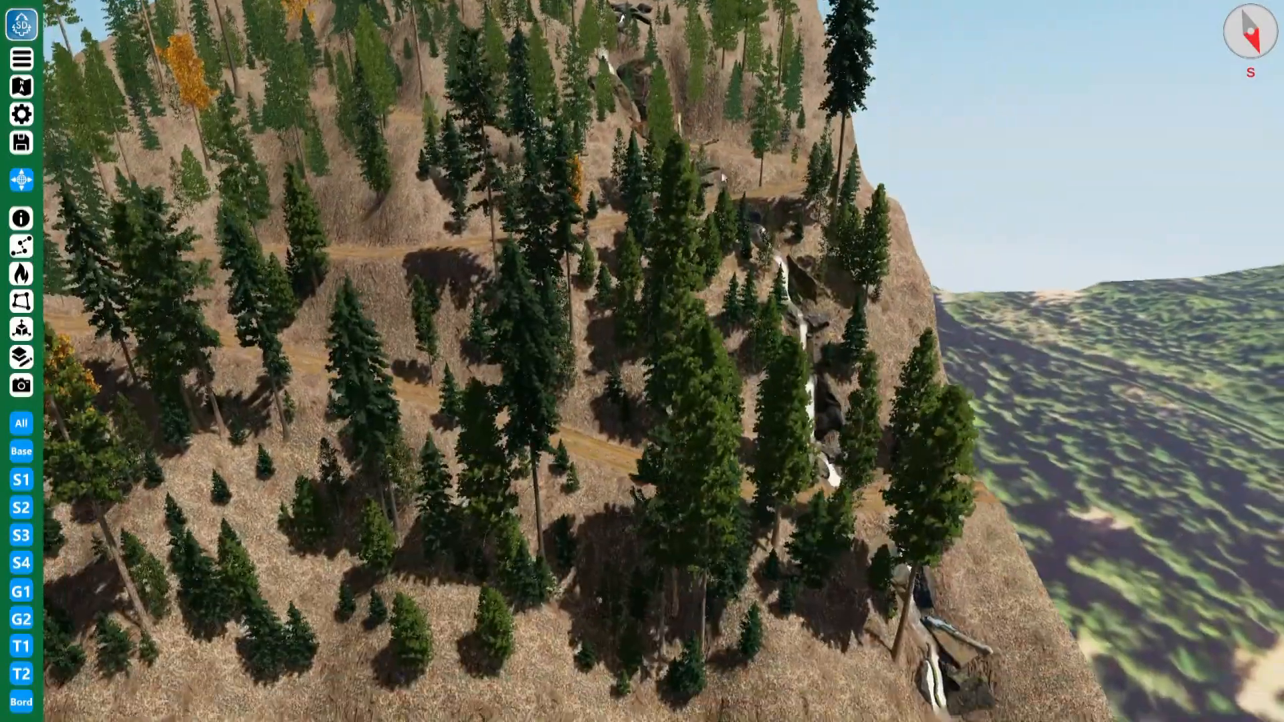
left_click_drag(699, 195, 903, 144)
left_click_drag(666, 276, 836, 305)
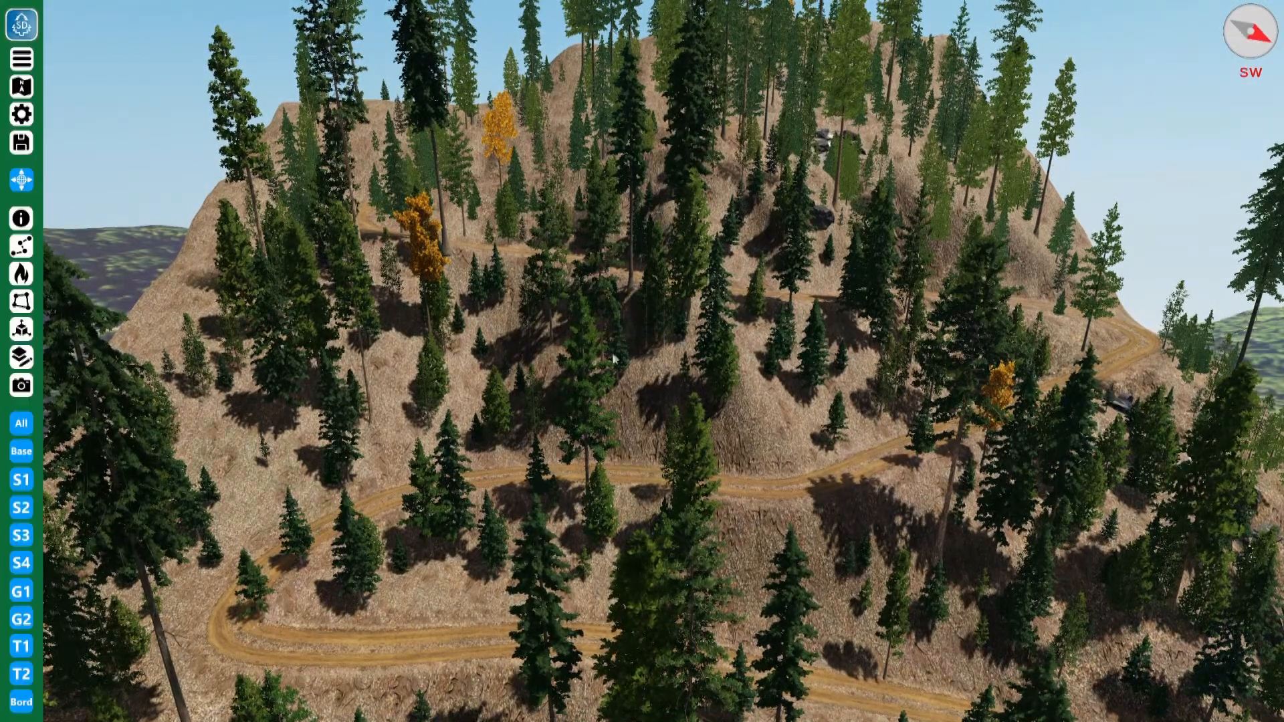
left_click_drag(612, 351, 573, 324)
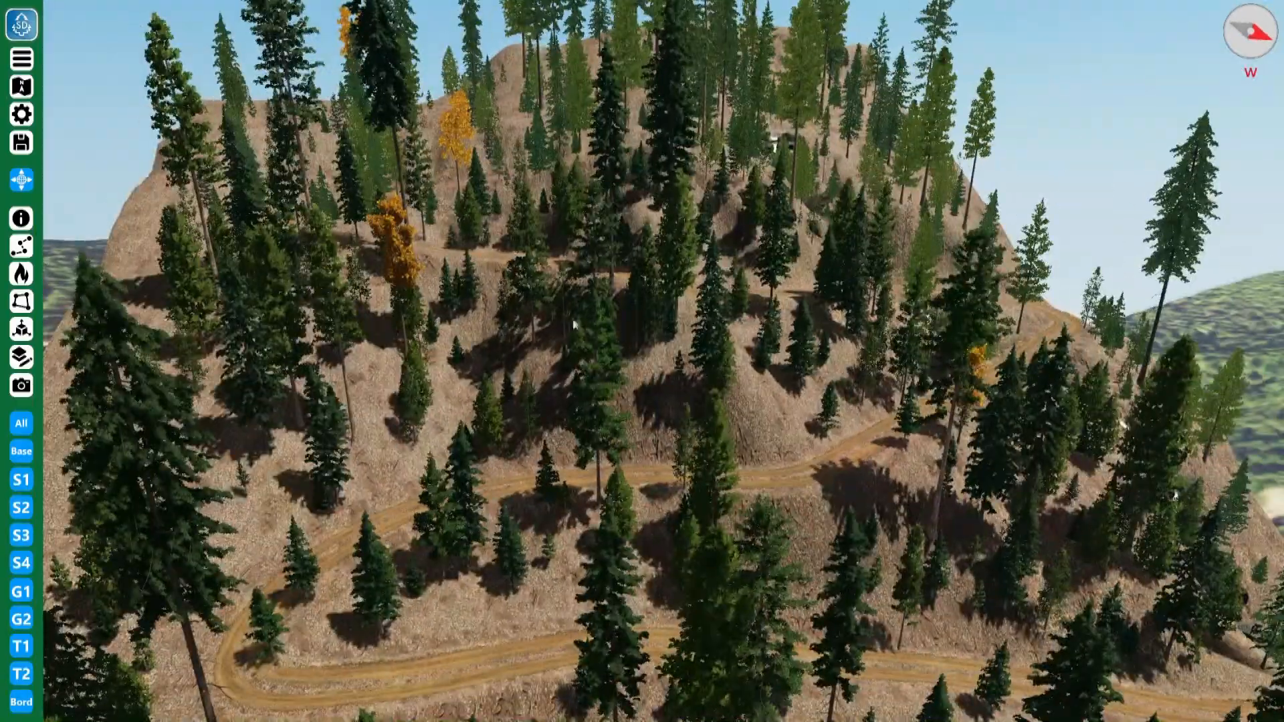
Step: Return to the drone view and turn the camera from the distant valley to the tree-covered hillside
left_click(22, 180)
left_click(101, 182)
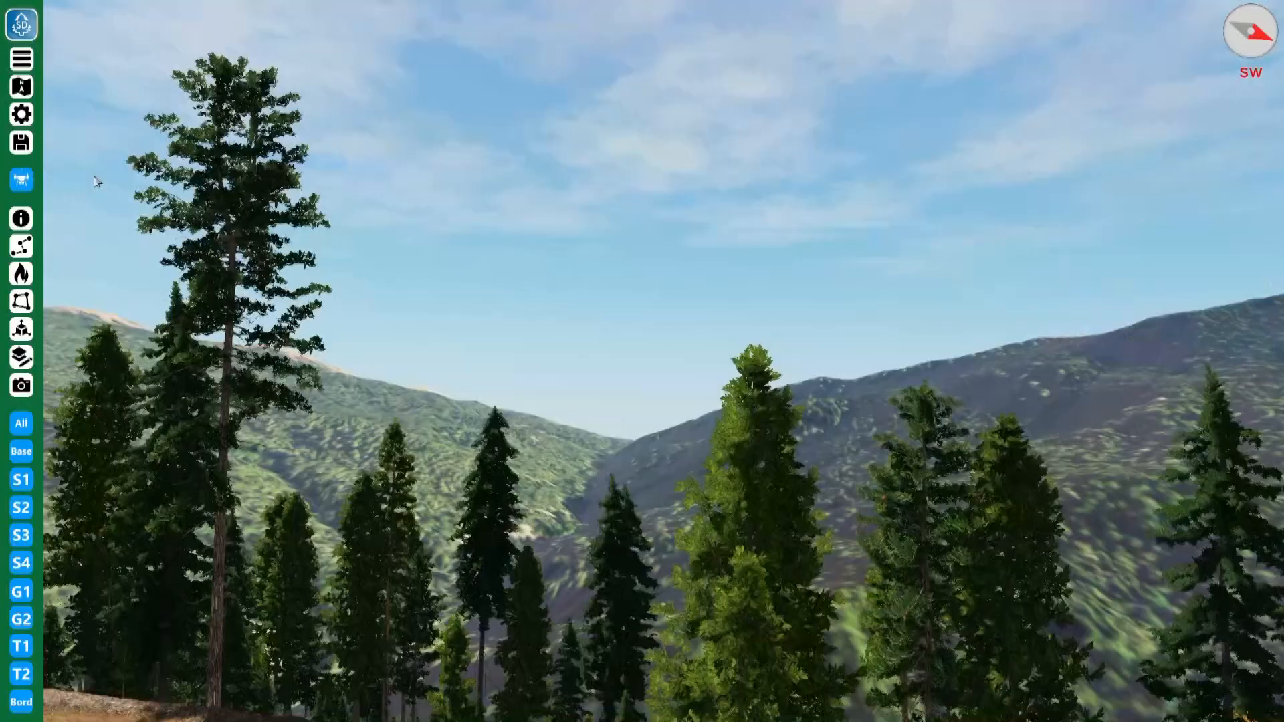
left_click_drag(777, 288, 533, 526)
left_click_drag(1043, 328, 161, 238)
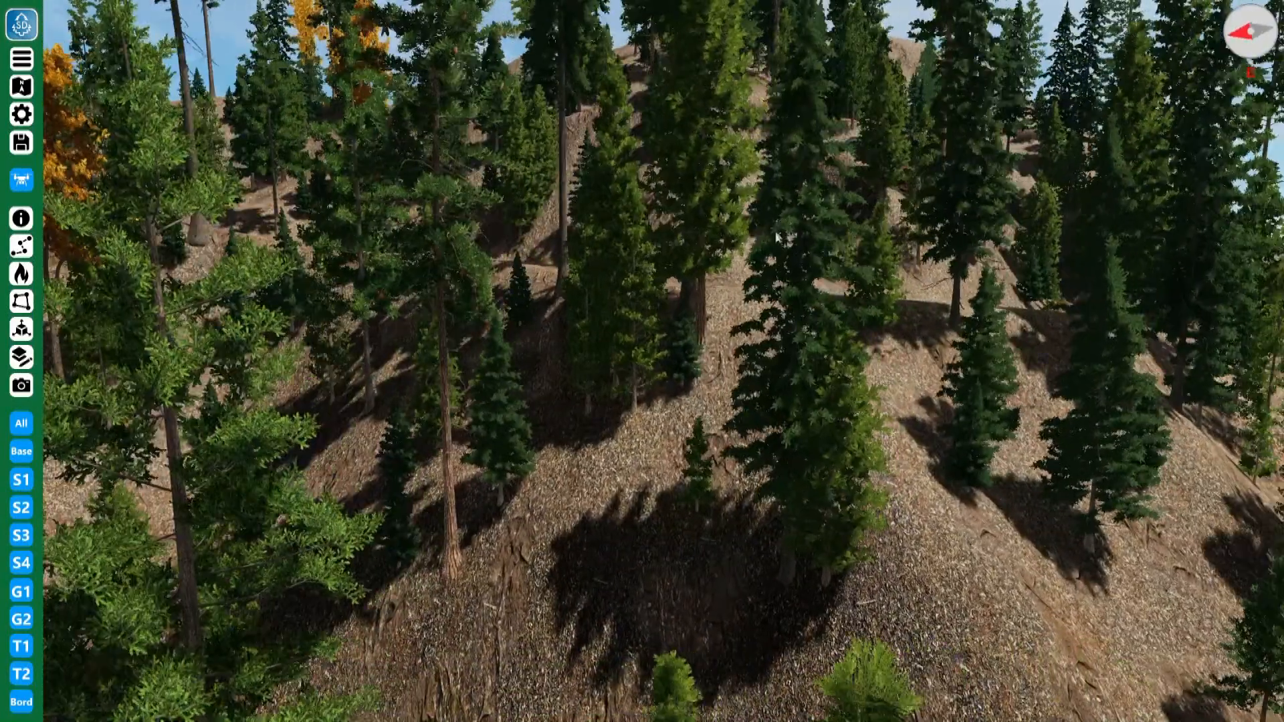
Step: Open Stand Tools beside the planimetric map and look through species selection, single and multiple object placement, and FVS Link
left_click(21, 59)
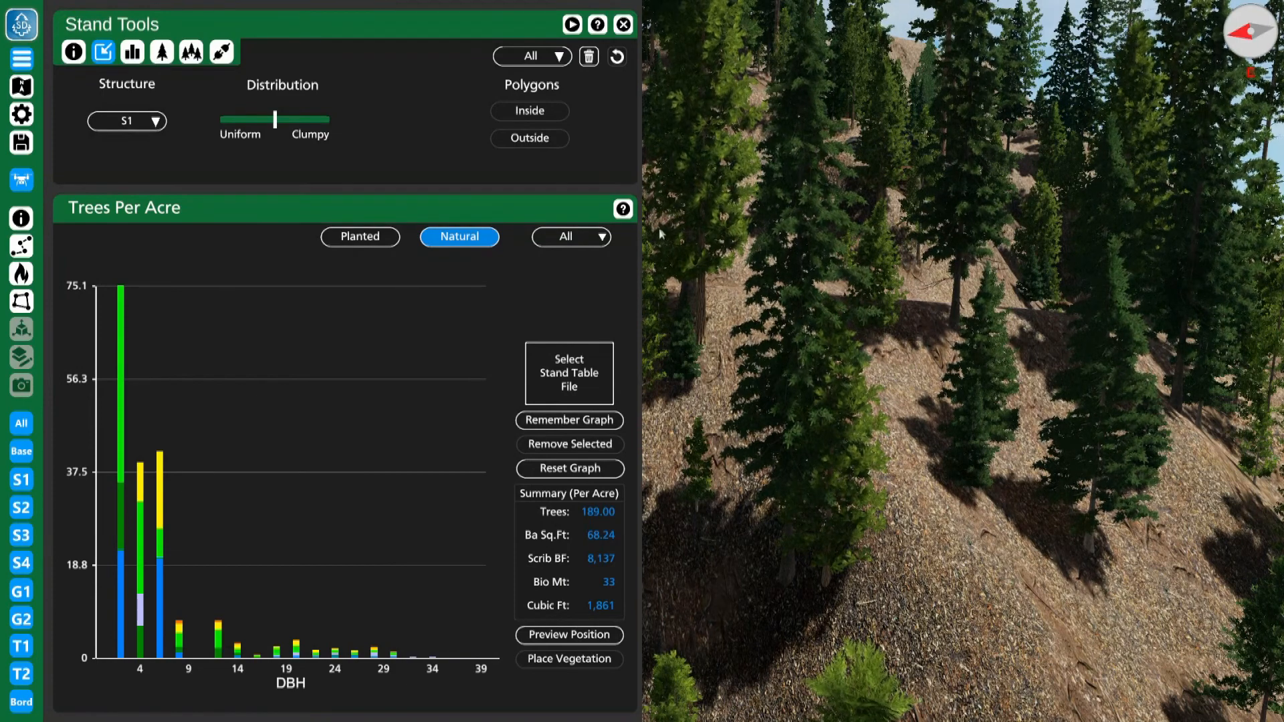
left_click(571, 25)
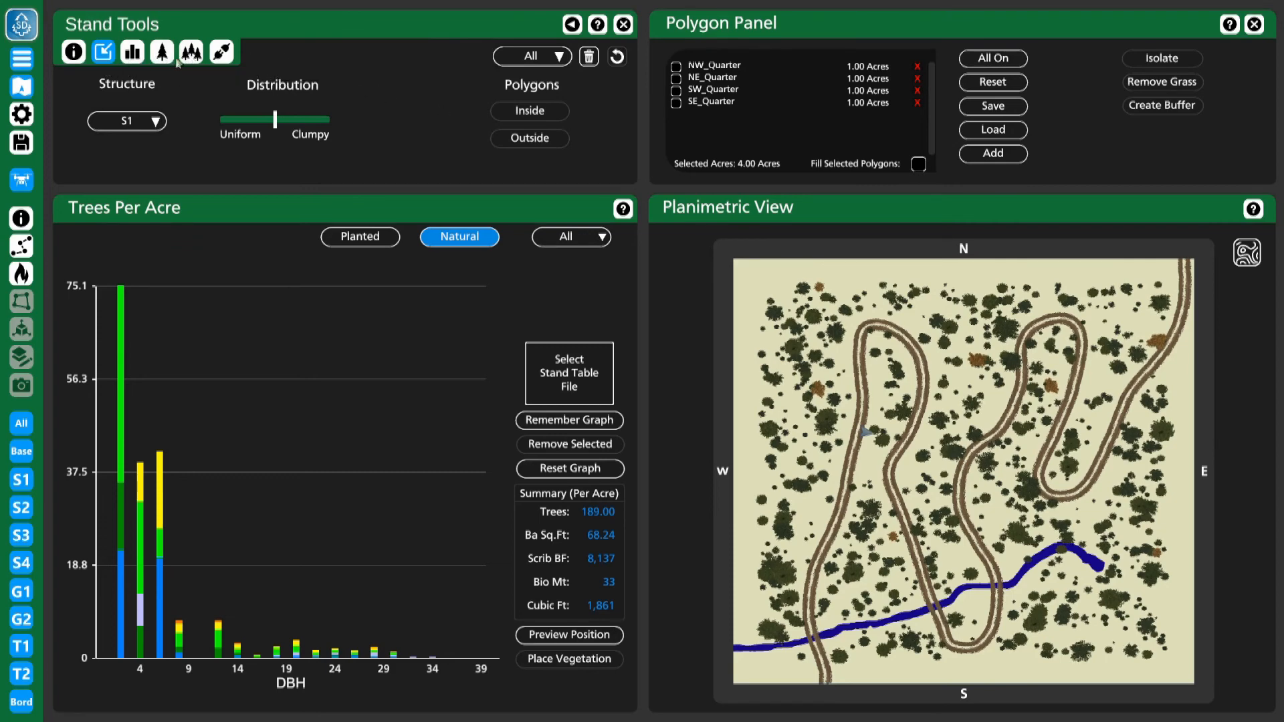
left_click(135, 53)
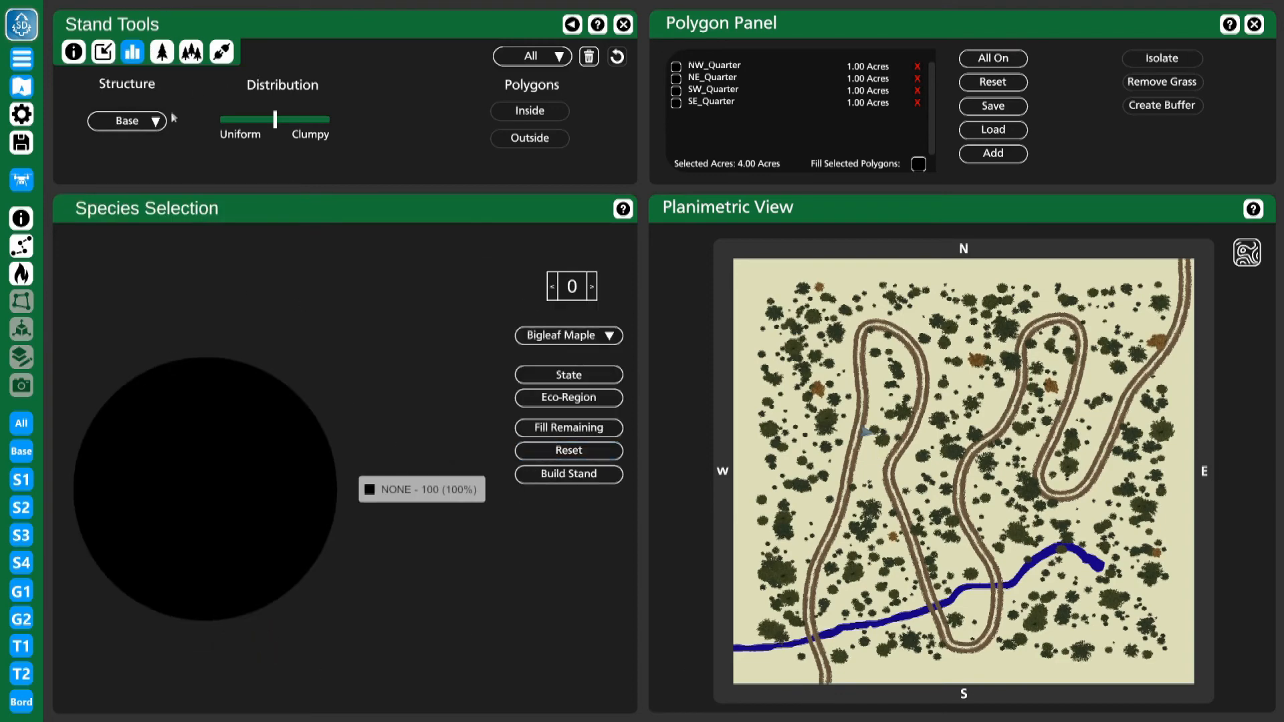
left_click(163, 52)
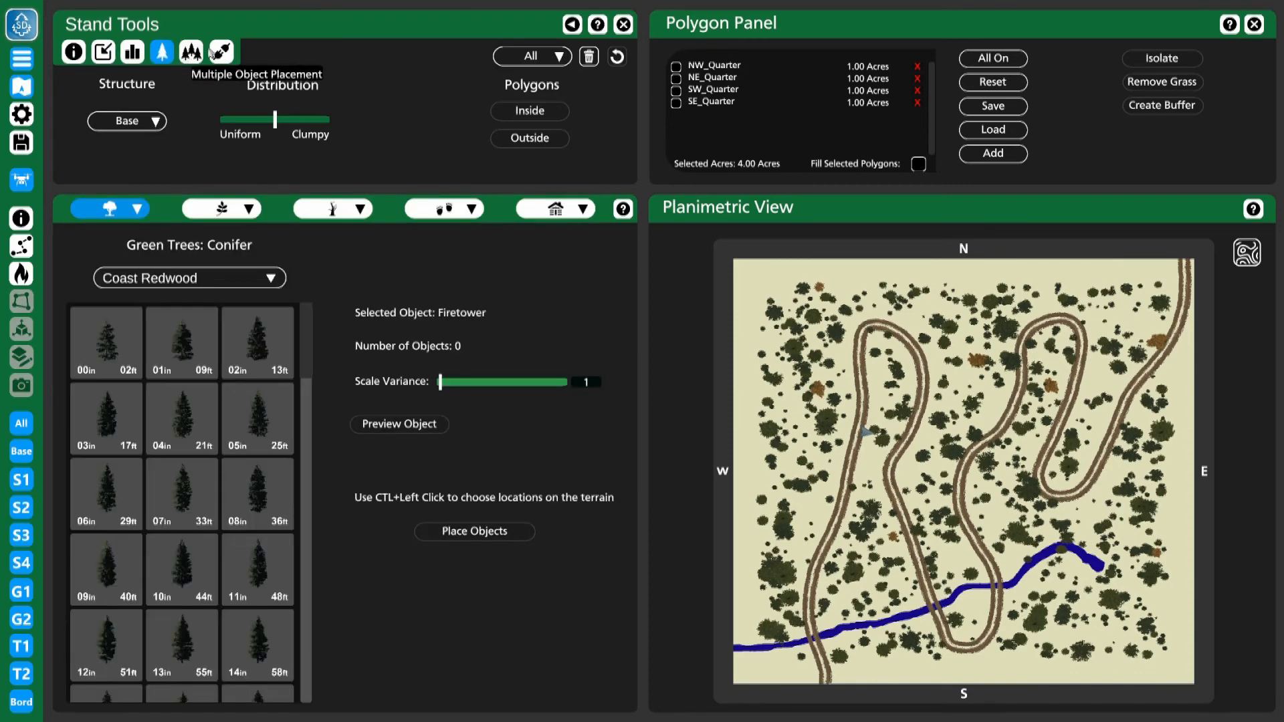
left_click(199, 52)
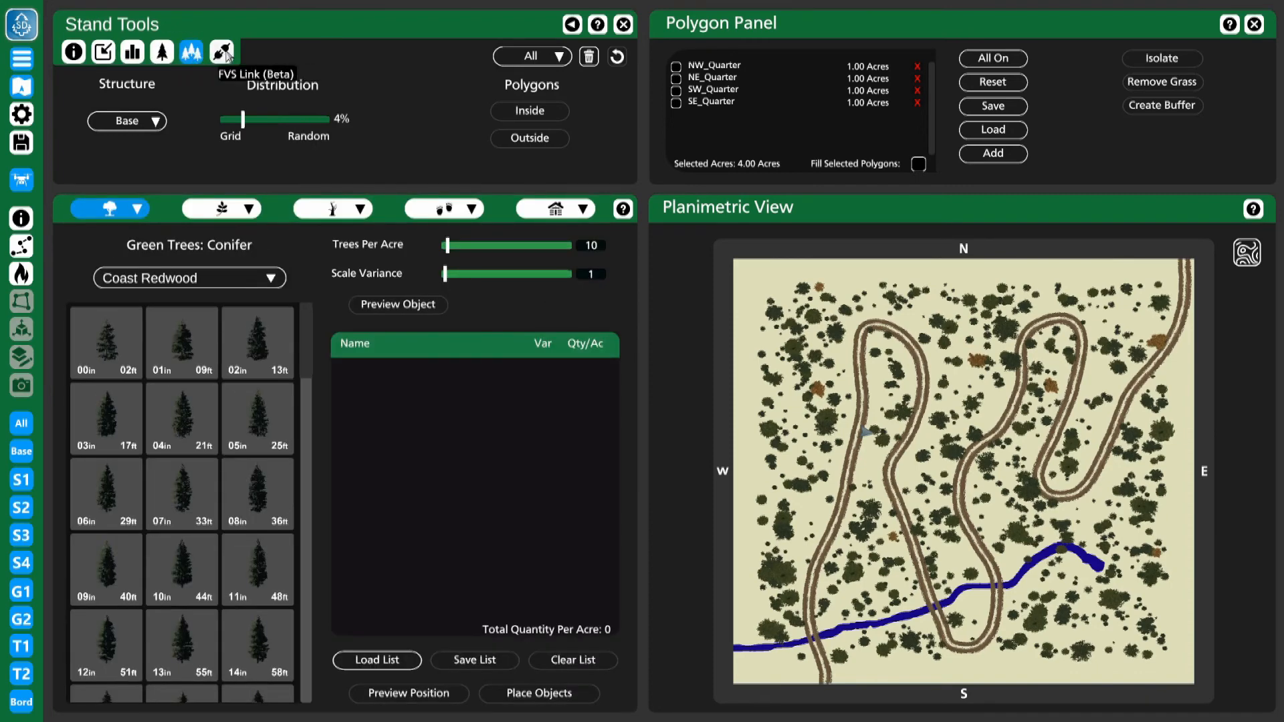
left_click(225, 53)
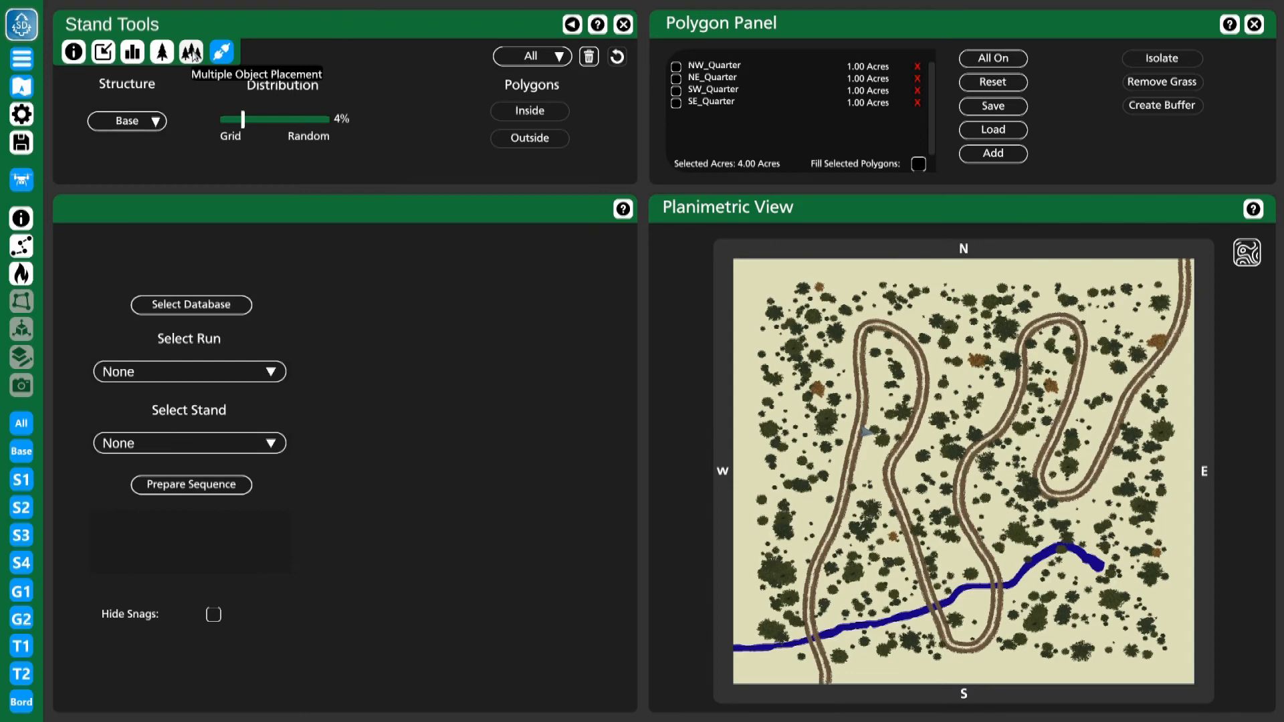
Step: Import the stand table Residual Trees.csv from the Example 2 forest folder
left_click(104, 55)
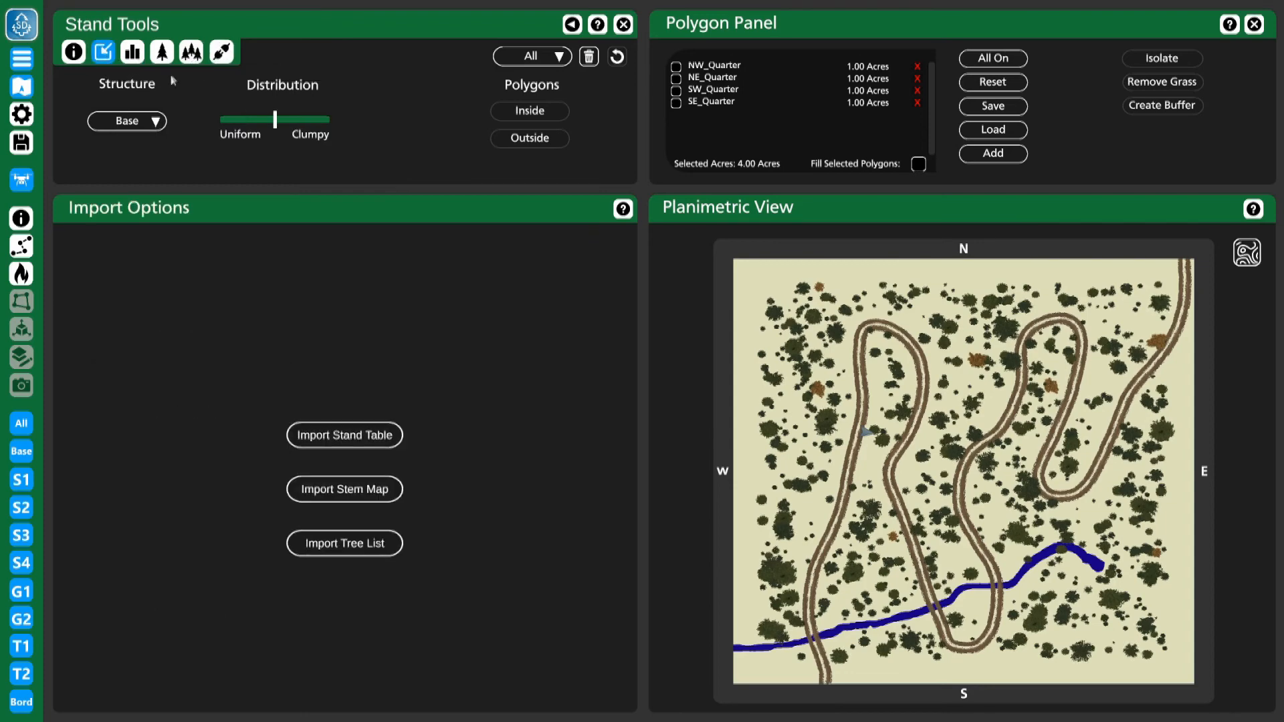
left_click(379, 438)
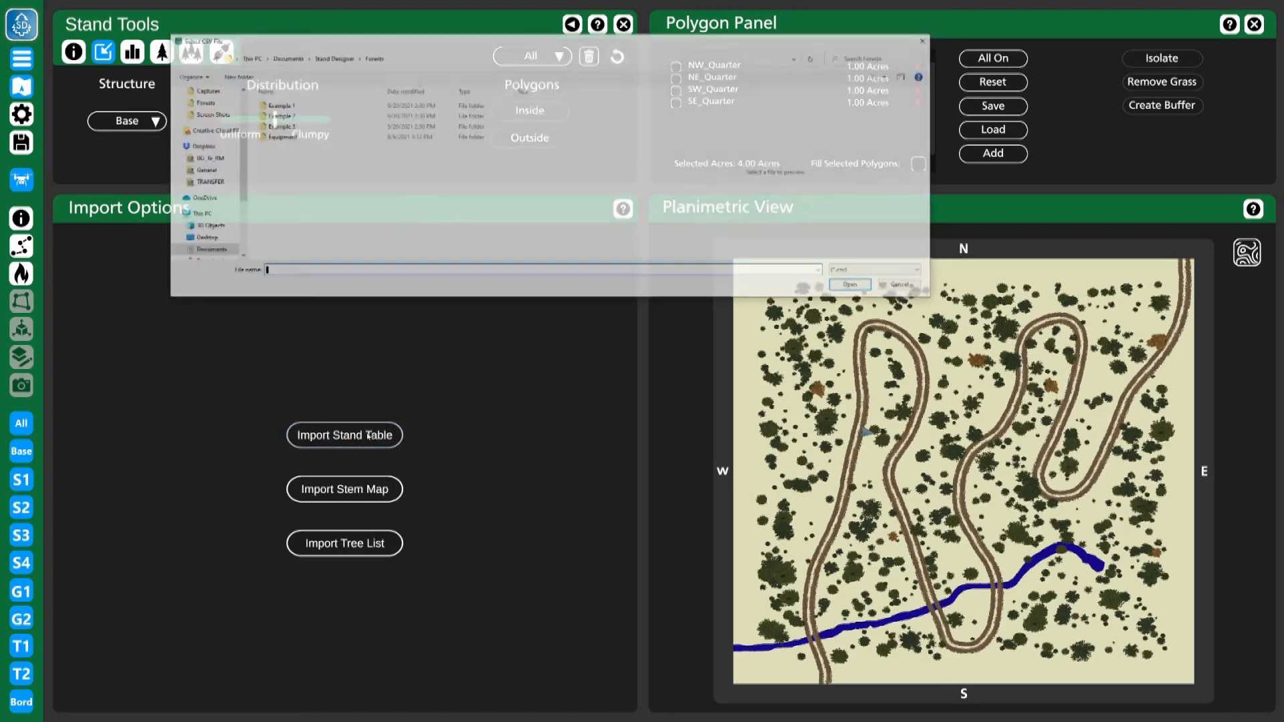
double_click(277, 105)
left_click(372, 58)
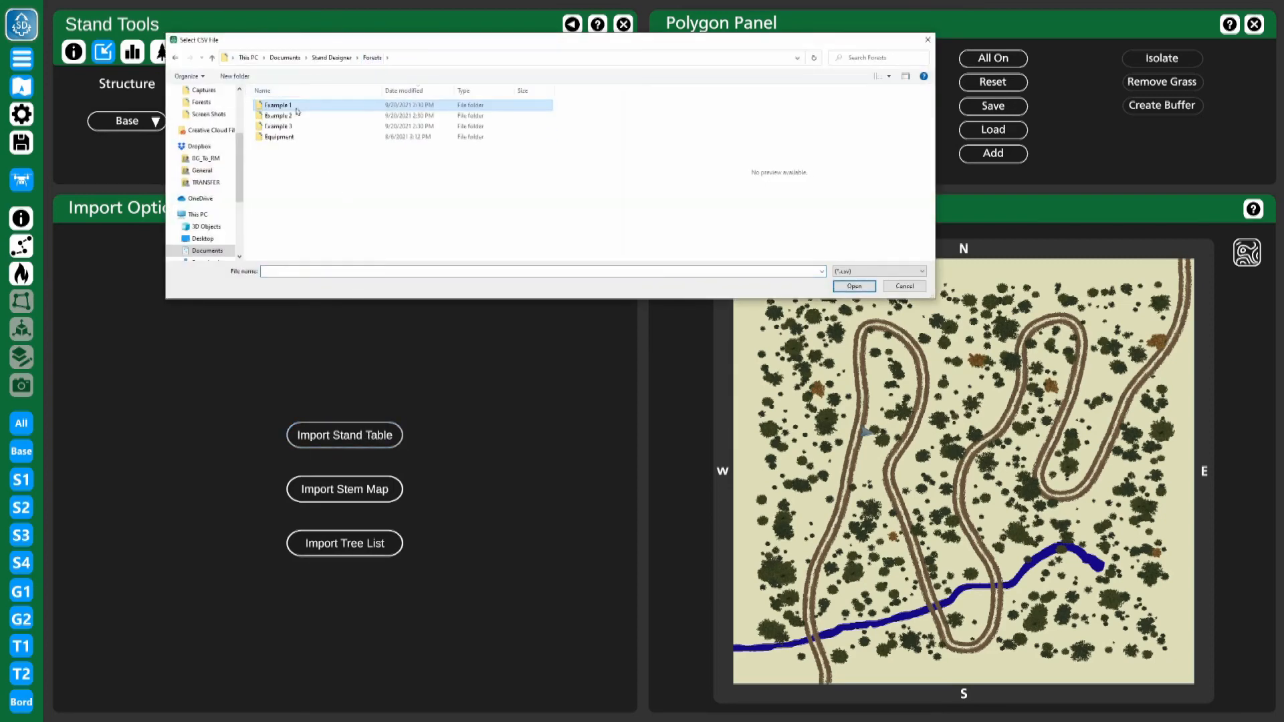
double_click(280, 116)
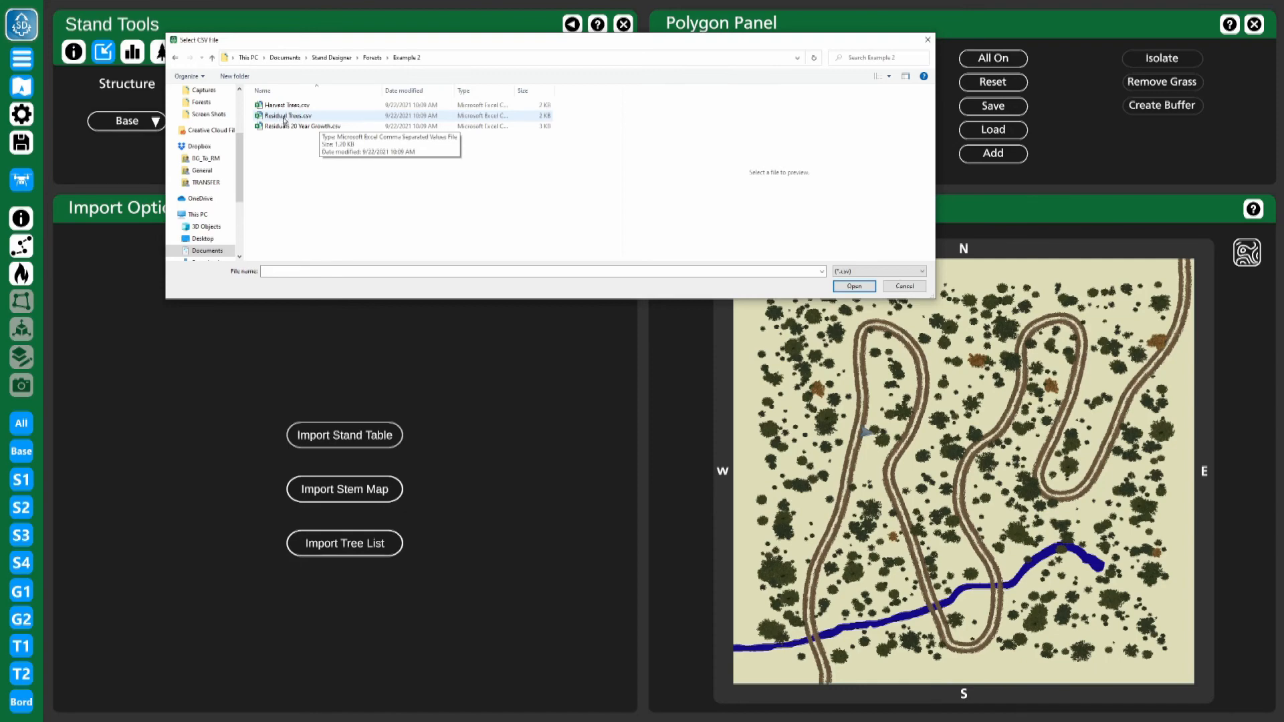
left_click(289, 116)
left_click(853, 286)
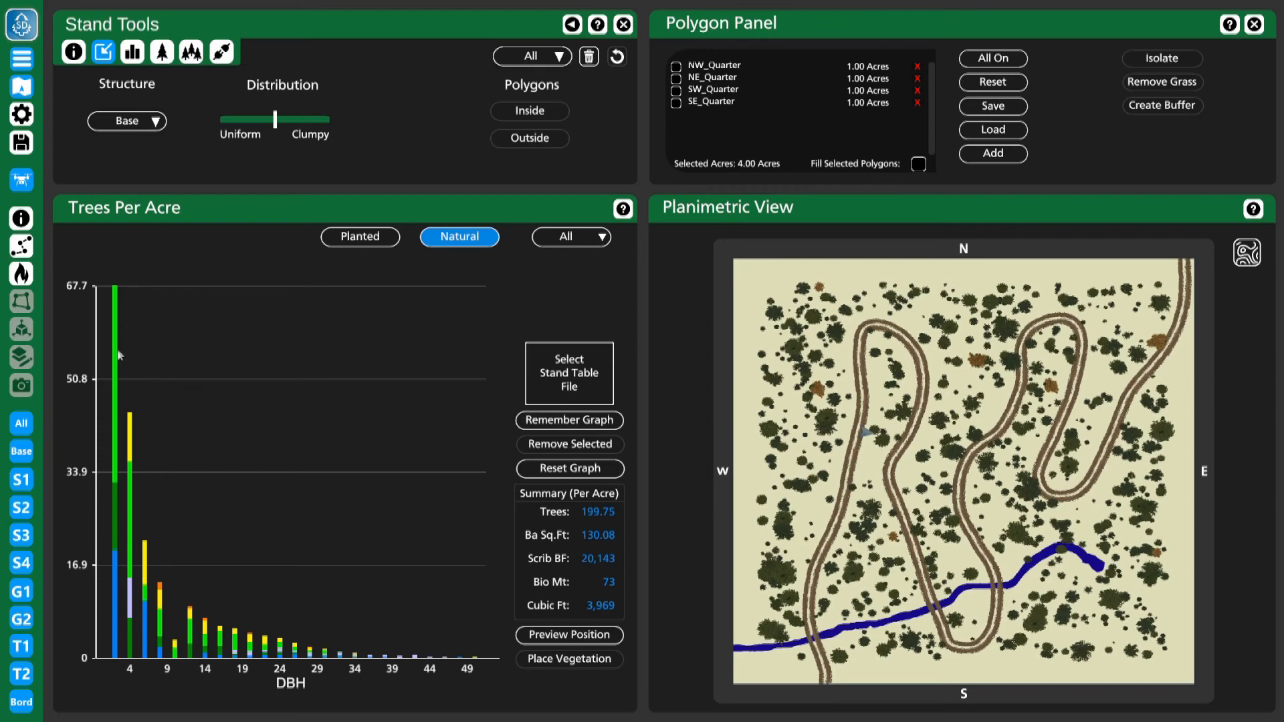
Step: Check the species share in the 2-inch DBH class, and mark the 28-inch class for removal before resetting the graph
mouse_move(118, 360)
mouse_move(116, 658)
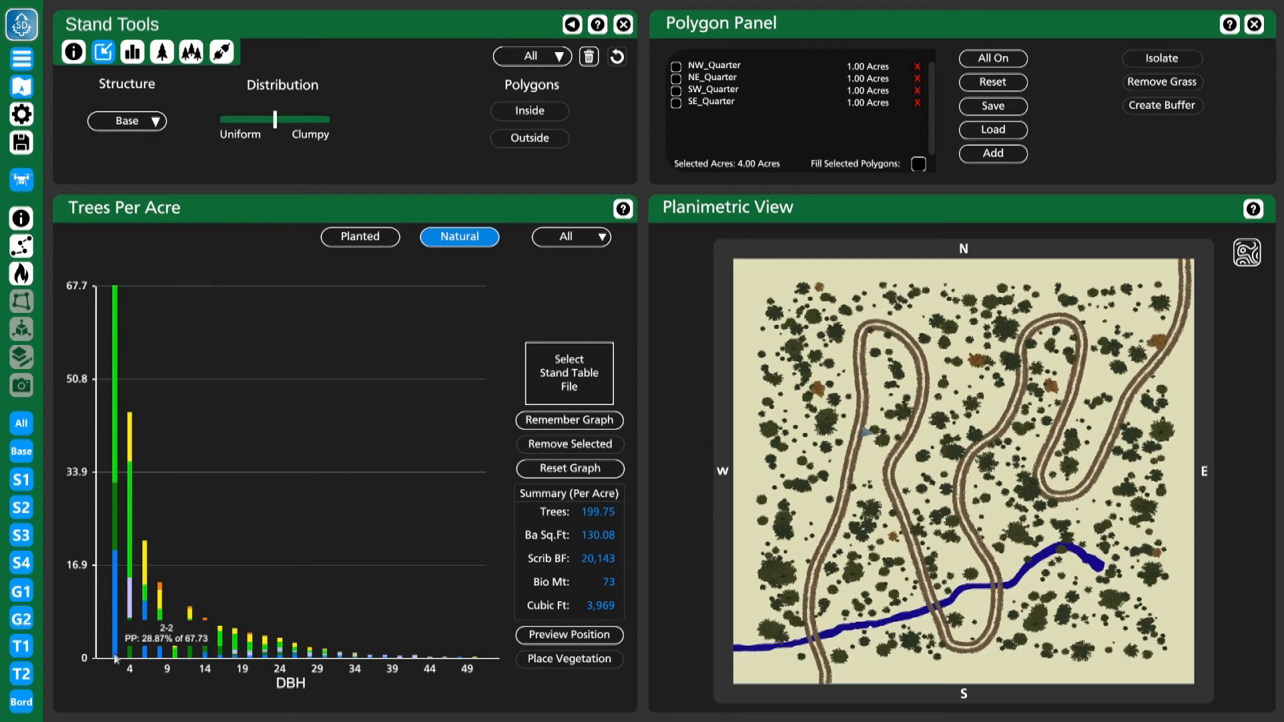
left_click(311, 658)
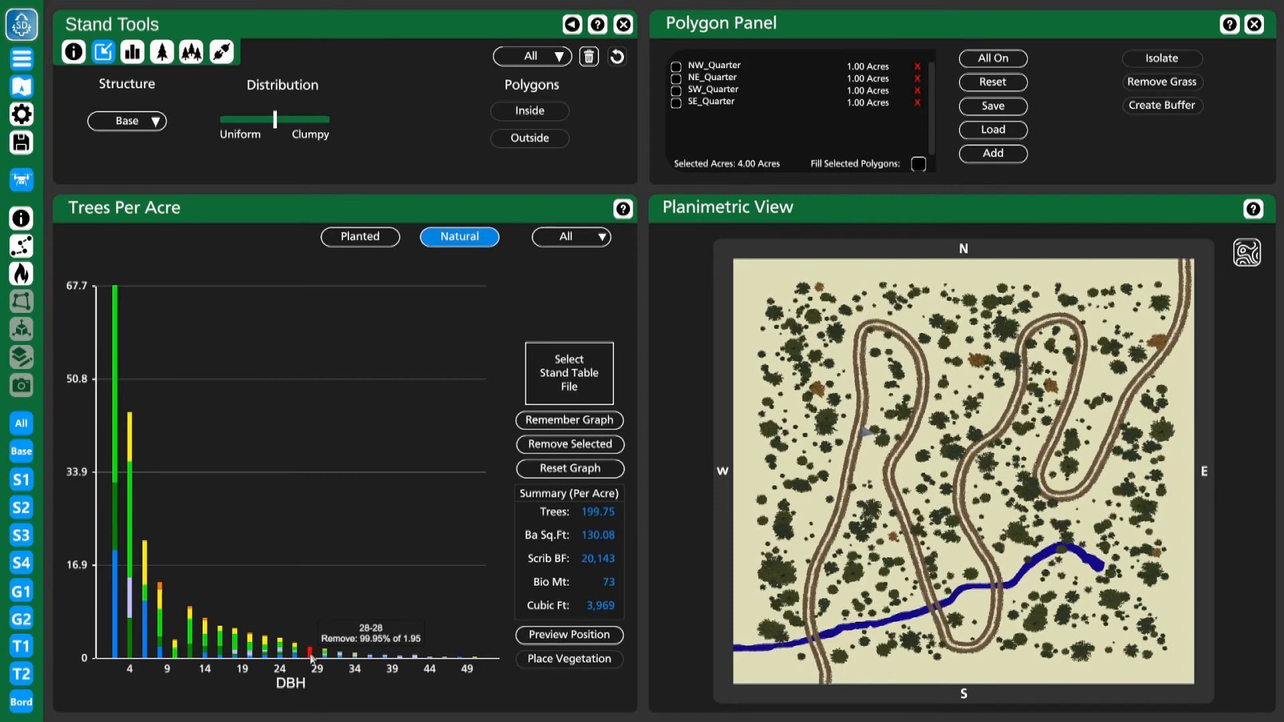
left_click(583, 471)
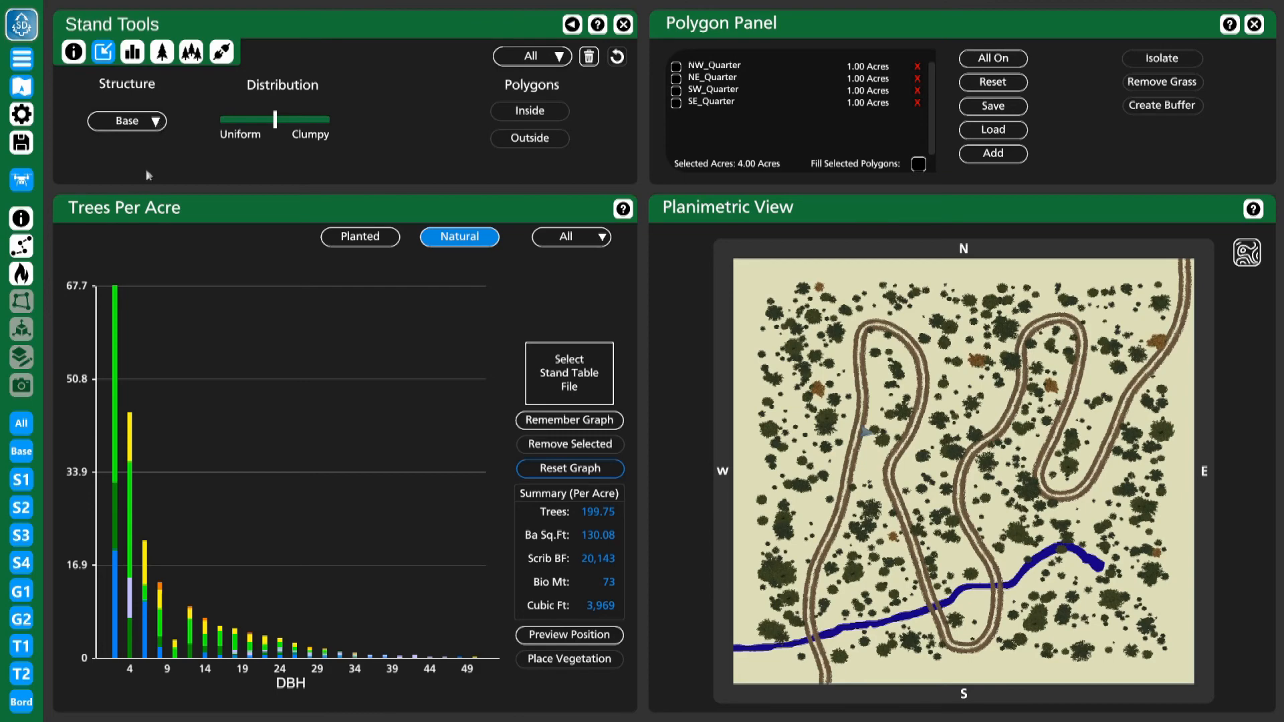
Step: Toggle the visibility of tree structure S1 on the planimetric map to check which trees belong to it, leaving it shown
left_click(21, 478)
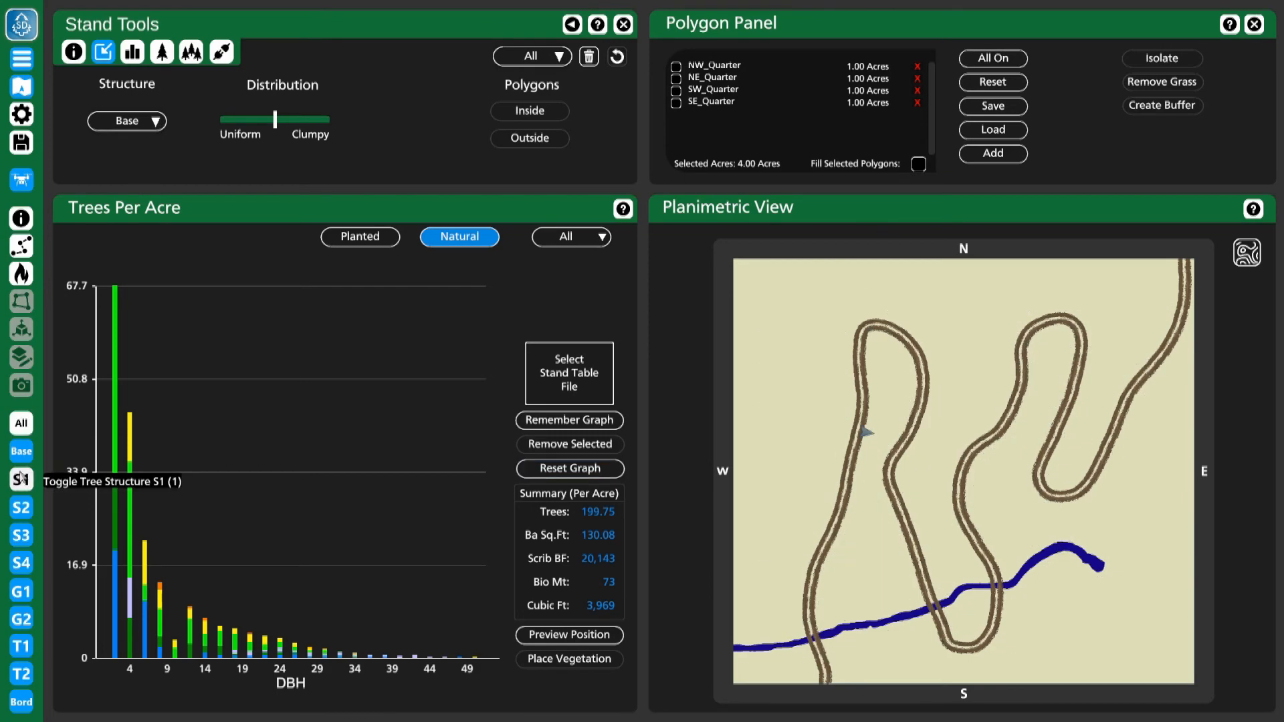
left_click(21, 489)
left_click(21, 489)
left_click(20, 488)
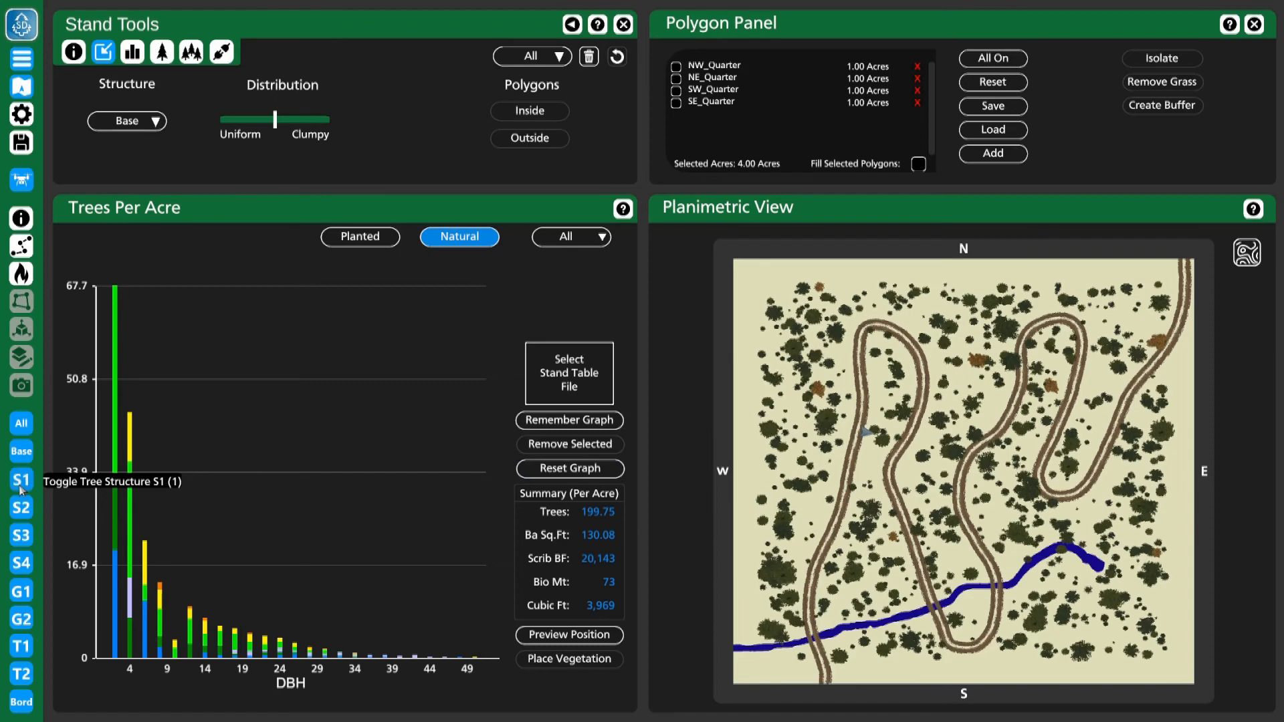
Step: Assign the imported residual stand to structure S2, preview the tree positions and place the vegetation
left_click(160, 120)
left_click(100, 184)
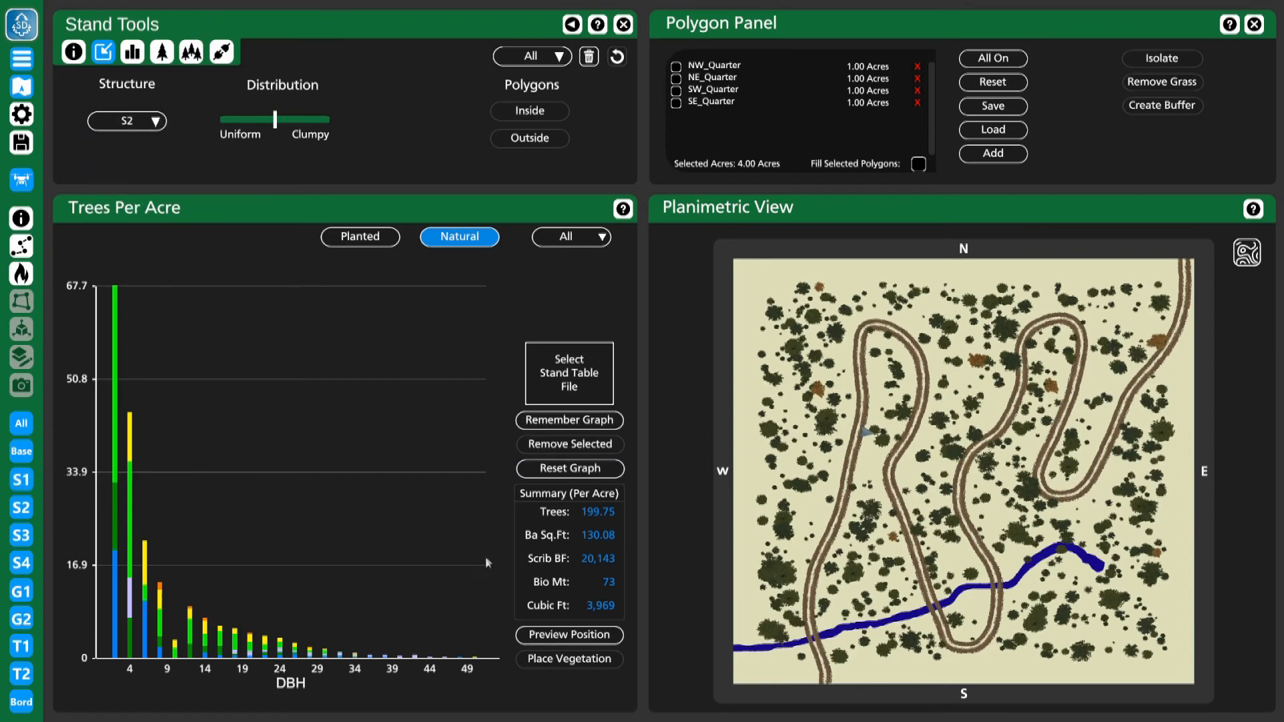
left_click(568, 633)
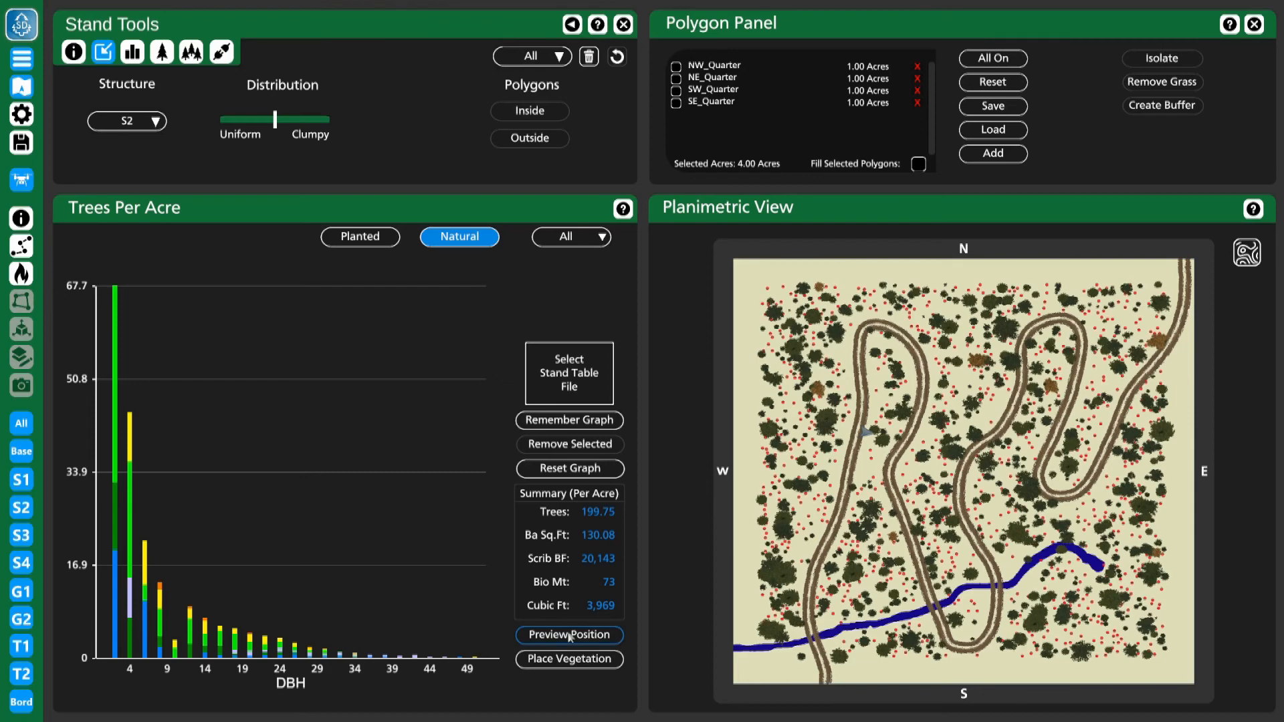
left_click(535, 659)
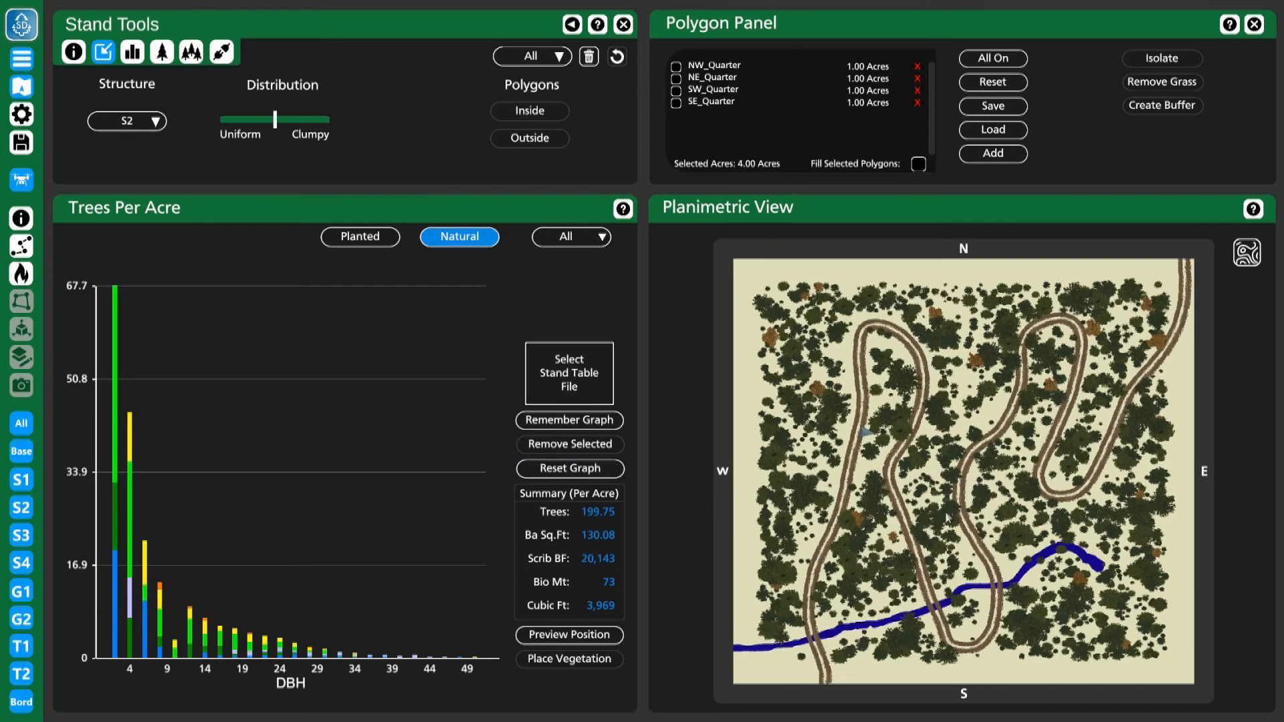
Step: Return to the 3D drone view and toggle structure S1 to compare the stands, leaving S1 hidden
left_click(867, 431)
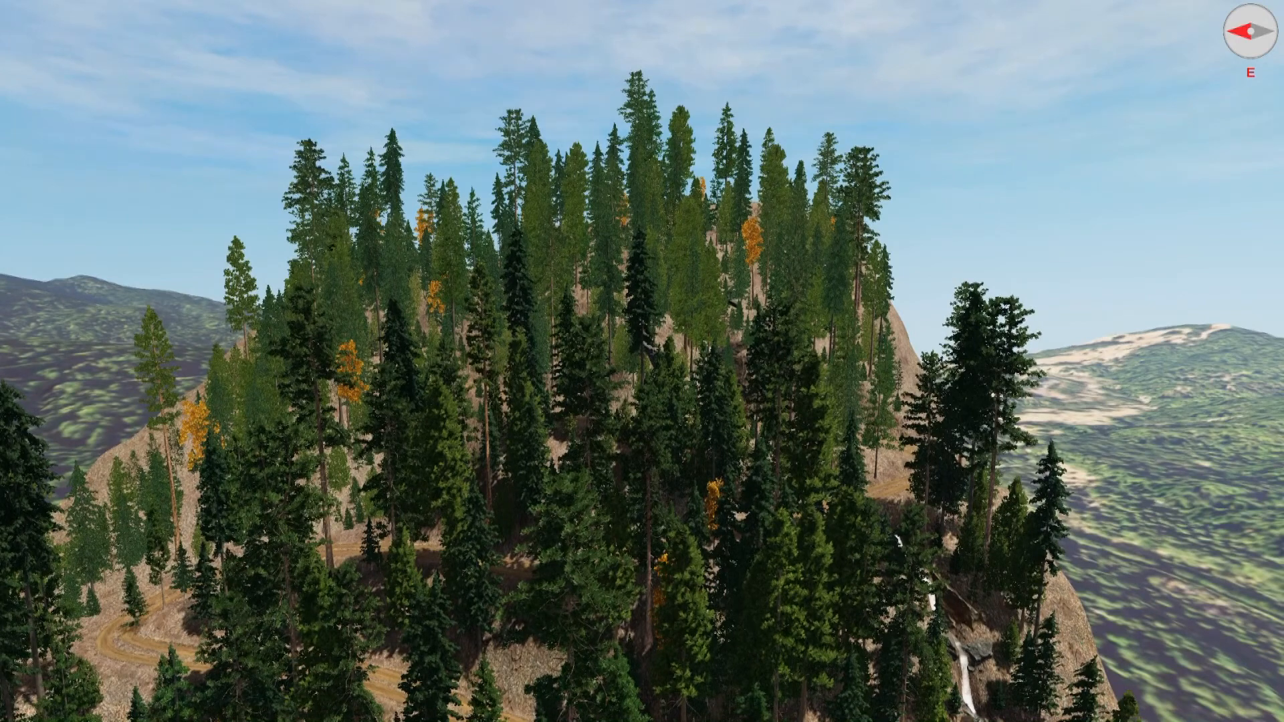
key("Escape")
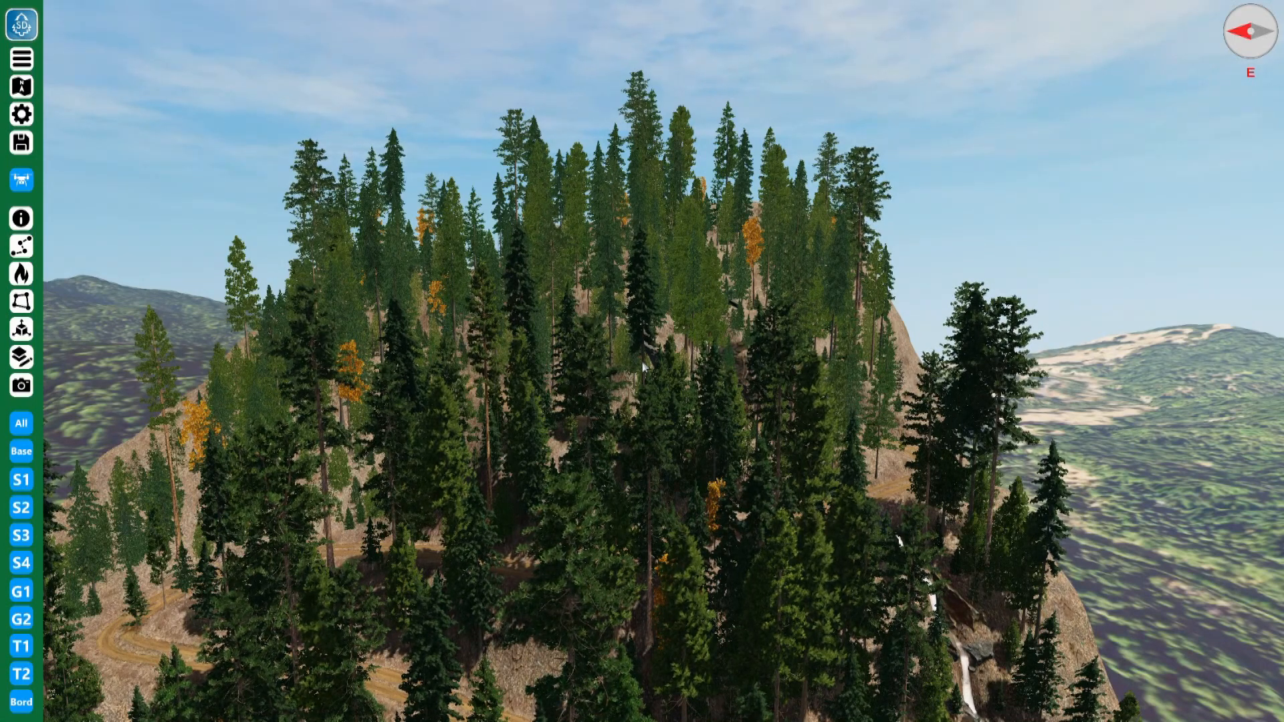
key("1")
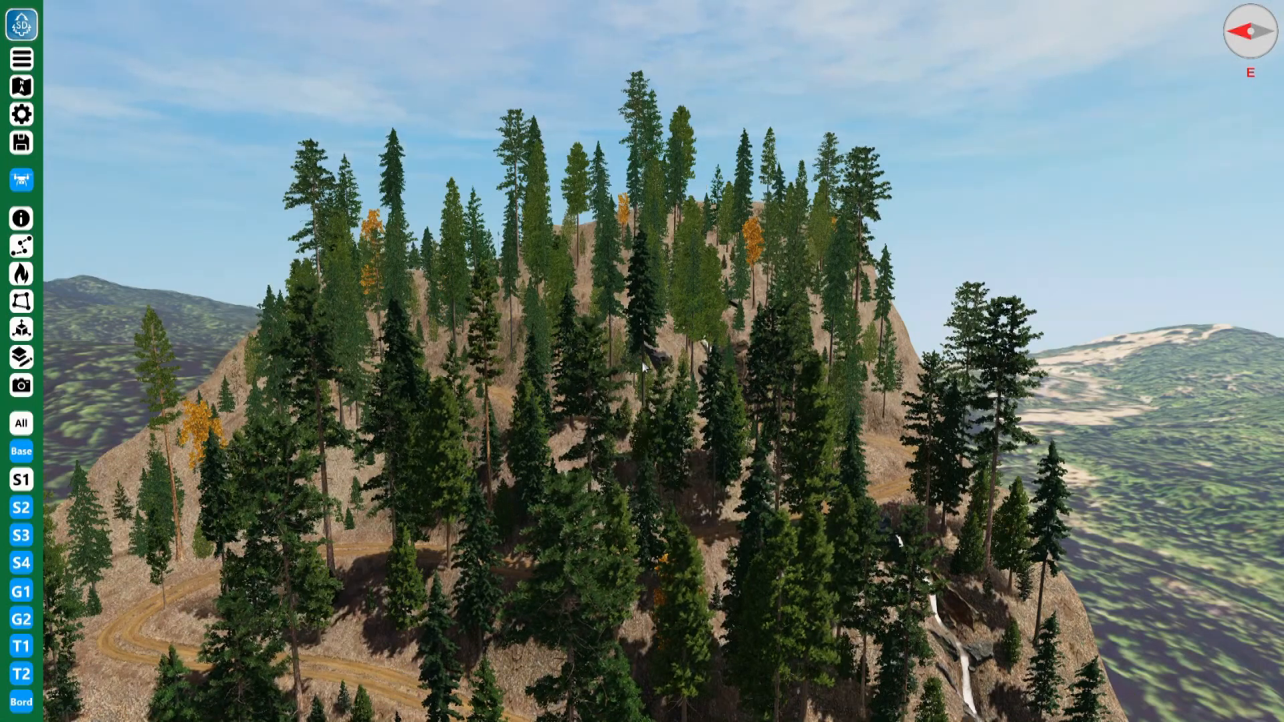
key("1")
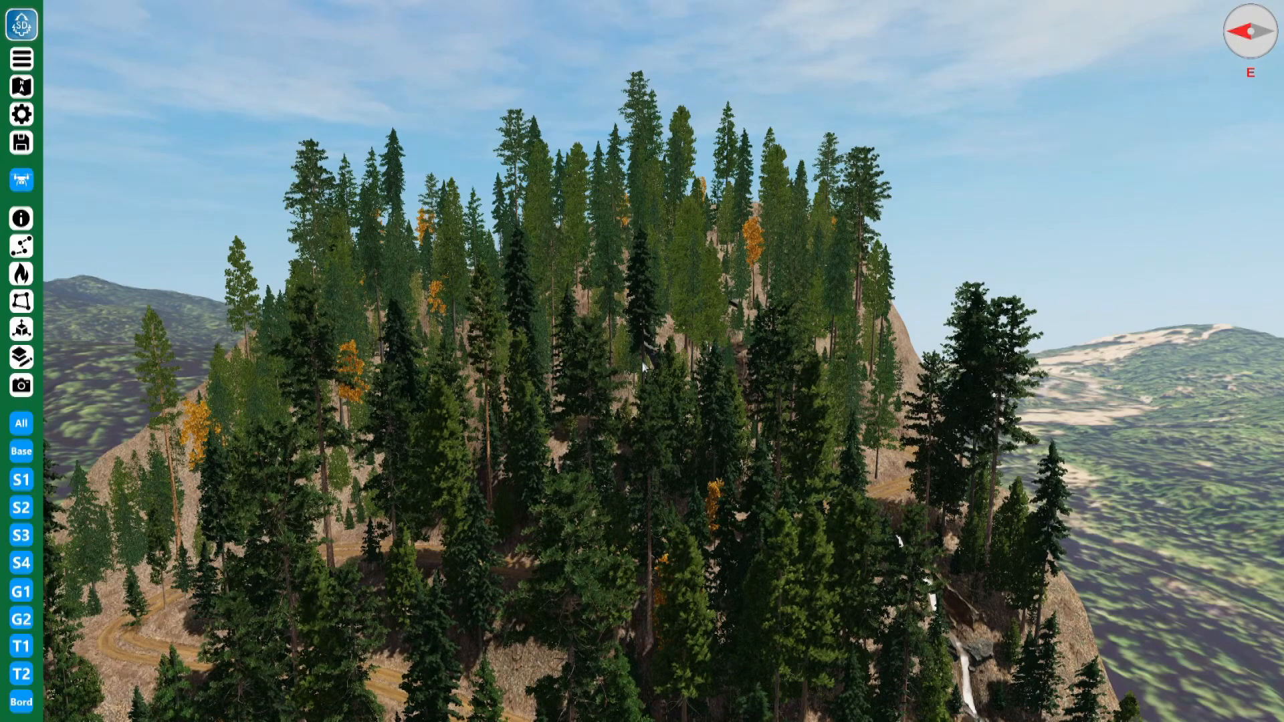
key("1")
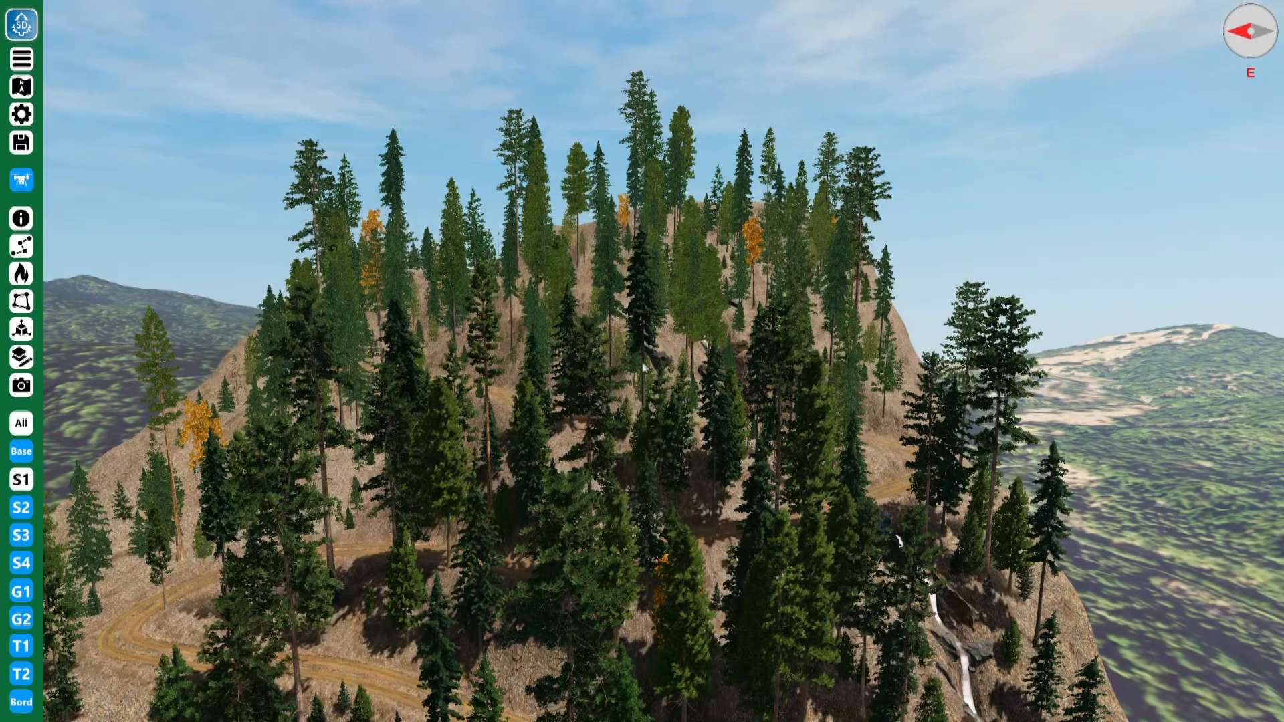
Step: Fly the drone in close to the stream and examine the S2 trees around its culverts and road crossings
key("w")
right_click_drag(851, 431, 1276, 550)
right_click_drag(796, 501, 549, 388)
key("w")
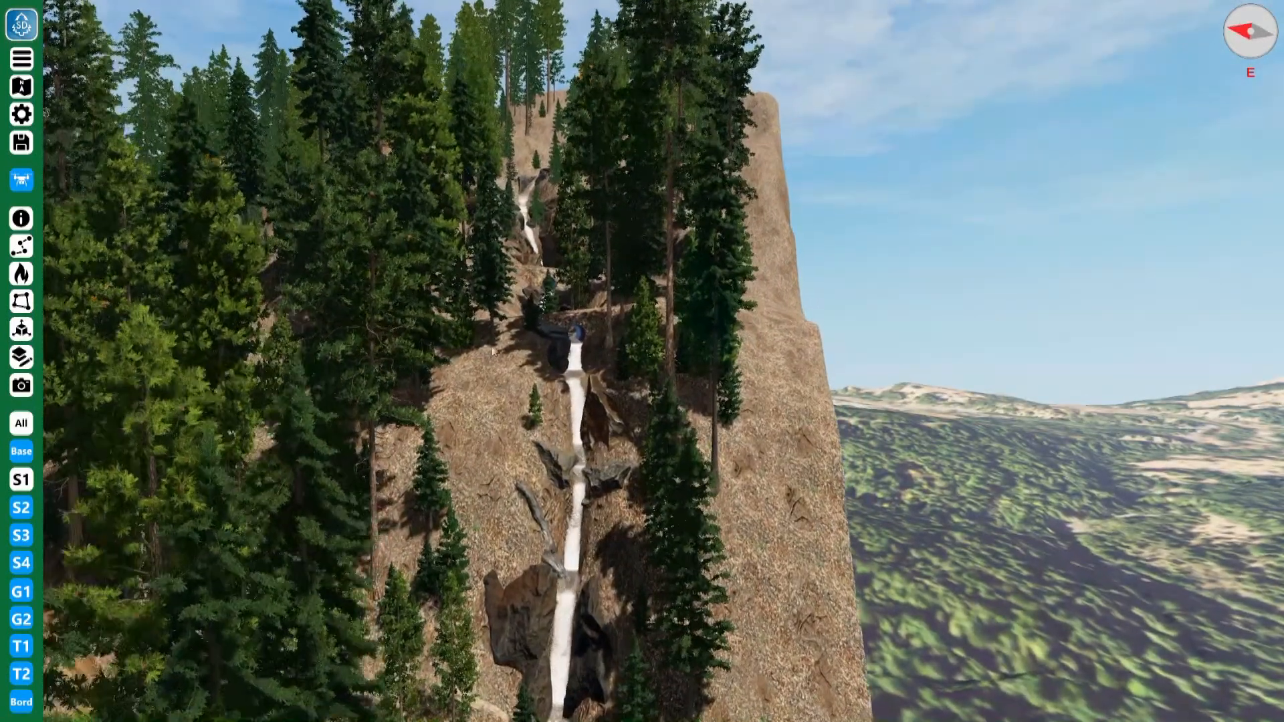
right_click_drag(636, 336, 553, 366)
key("w")
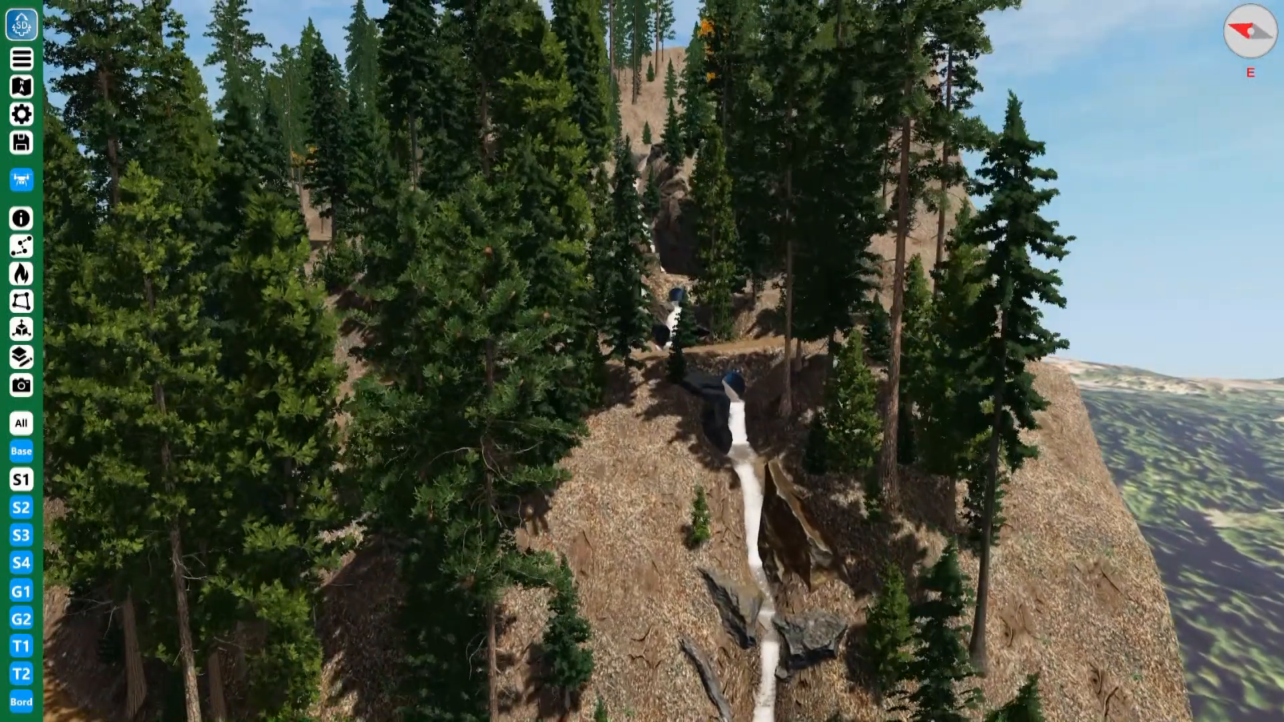
right_click_drag(900, 469, 880, 477)
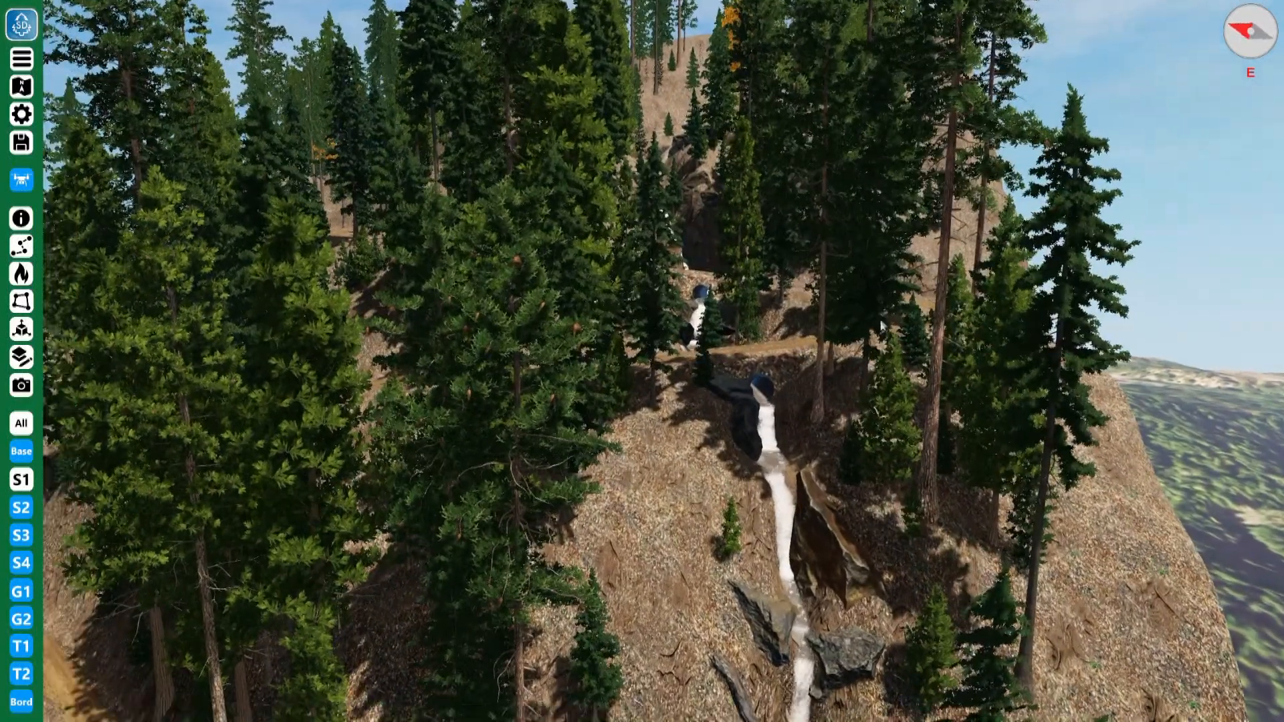
key("s")
key("d")
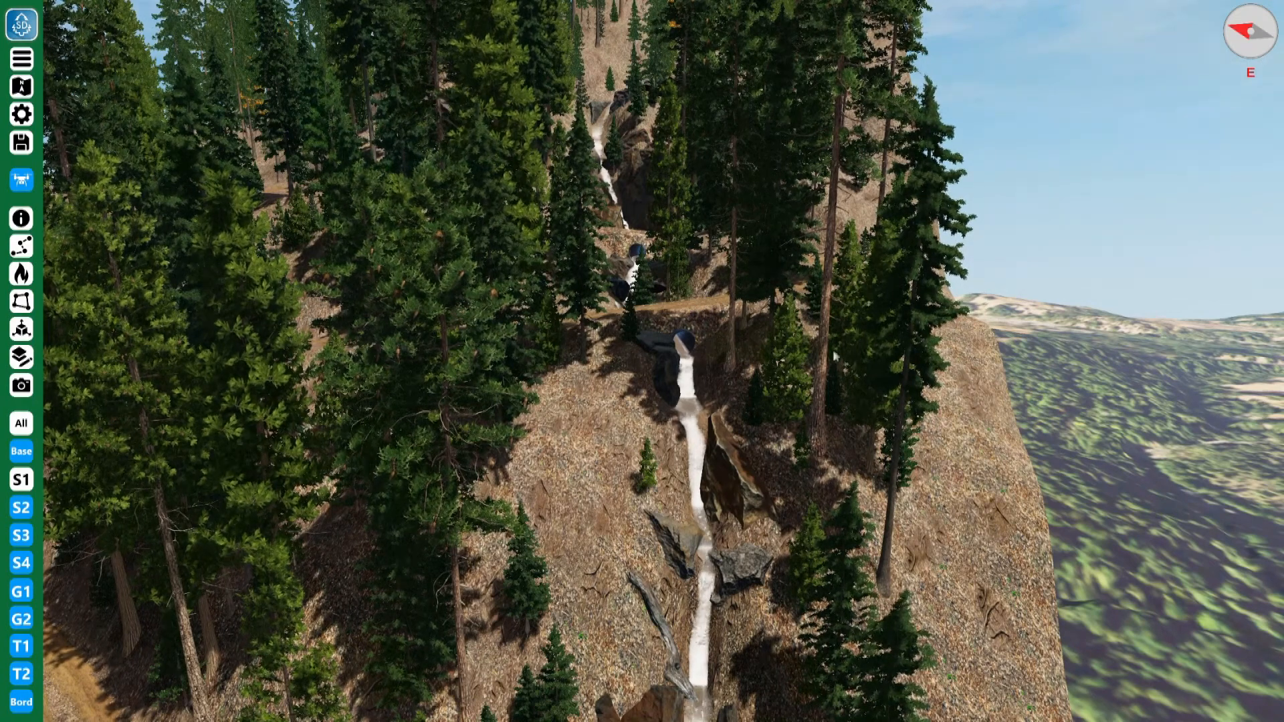
Step: Pull the drone back from the stream and view the wider S2 stand across the hillside
right_click_drag(875, 125, 803, 119)
key("s")
right_click_drag(683, 303, 715, 385)
key("a")
key("a")
key("a")
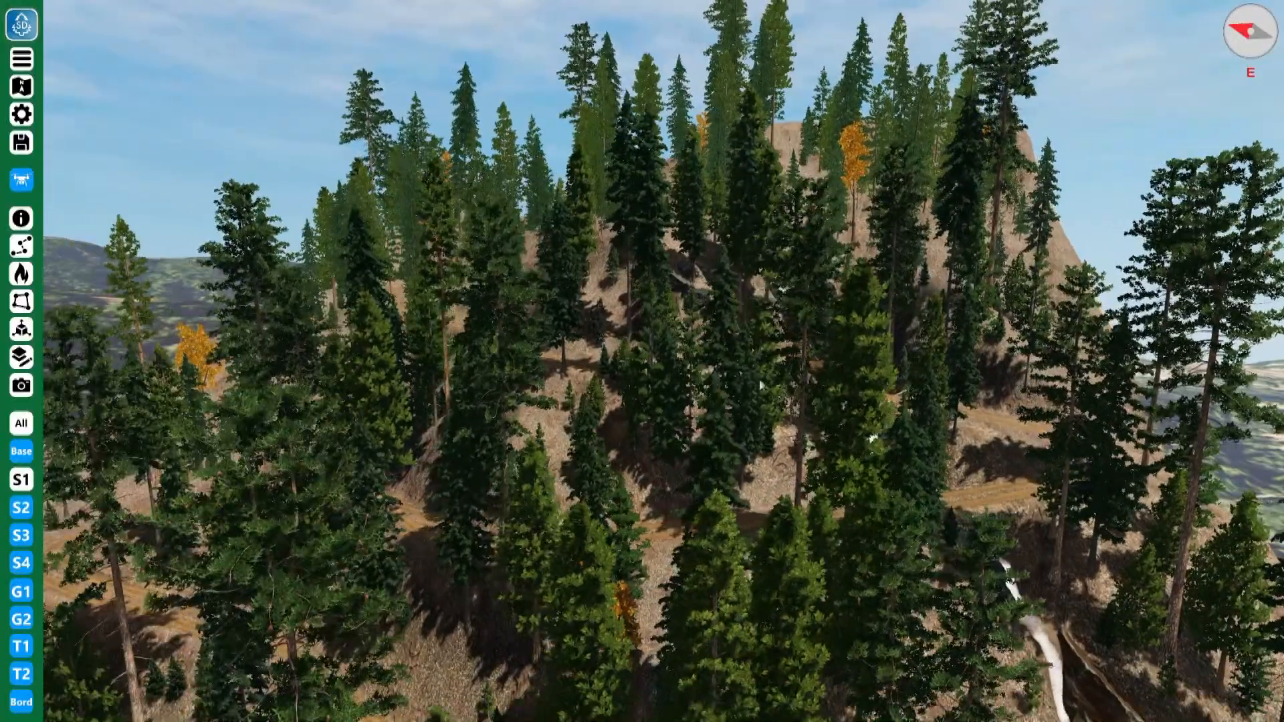
Step: Reopen Stand Tools and import the stand table Residuals 20 Year Growth.csv from the Example 2 folder
key("Tab")
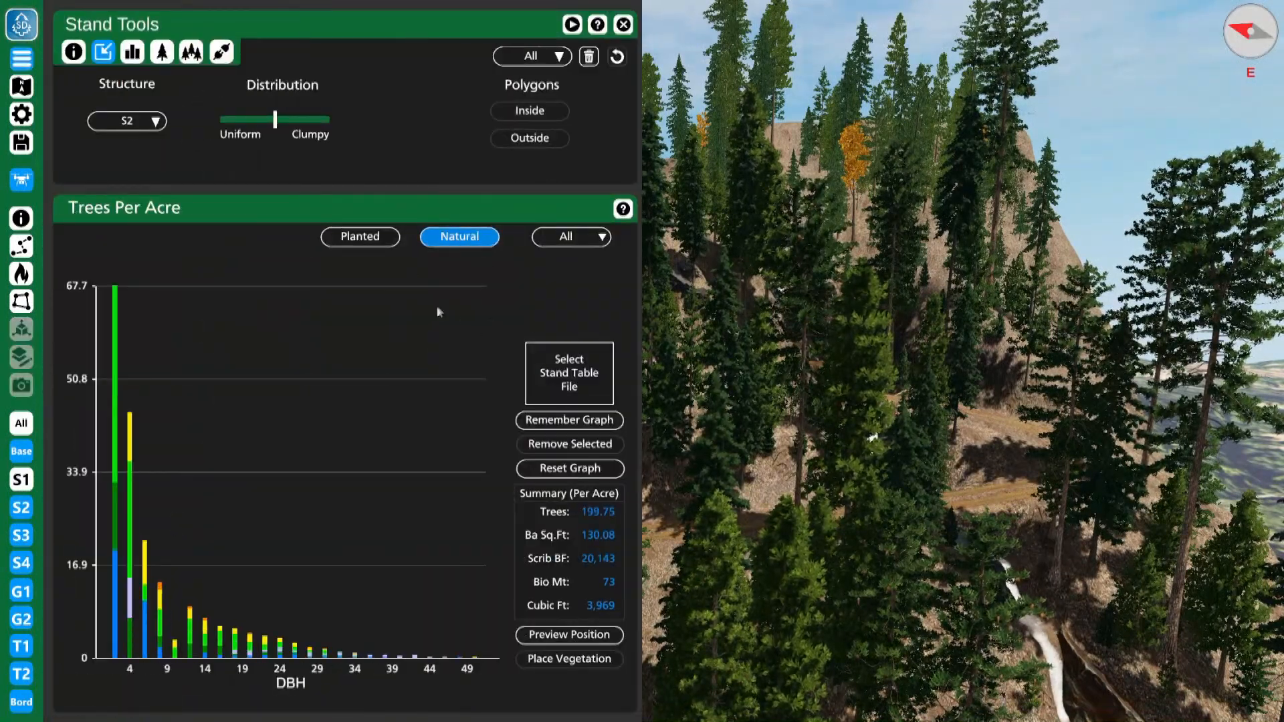
left_click(548, 364)
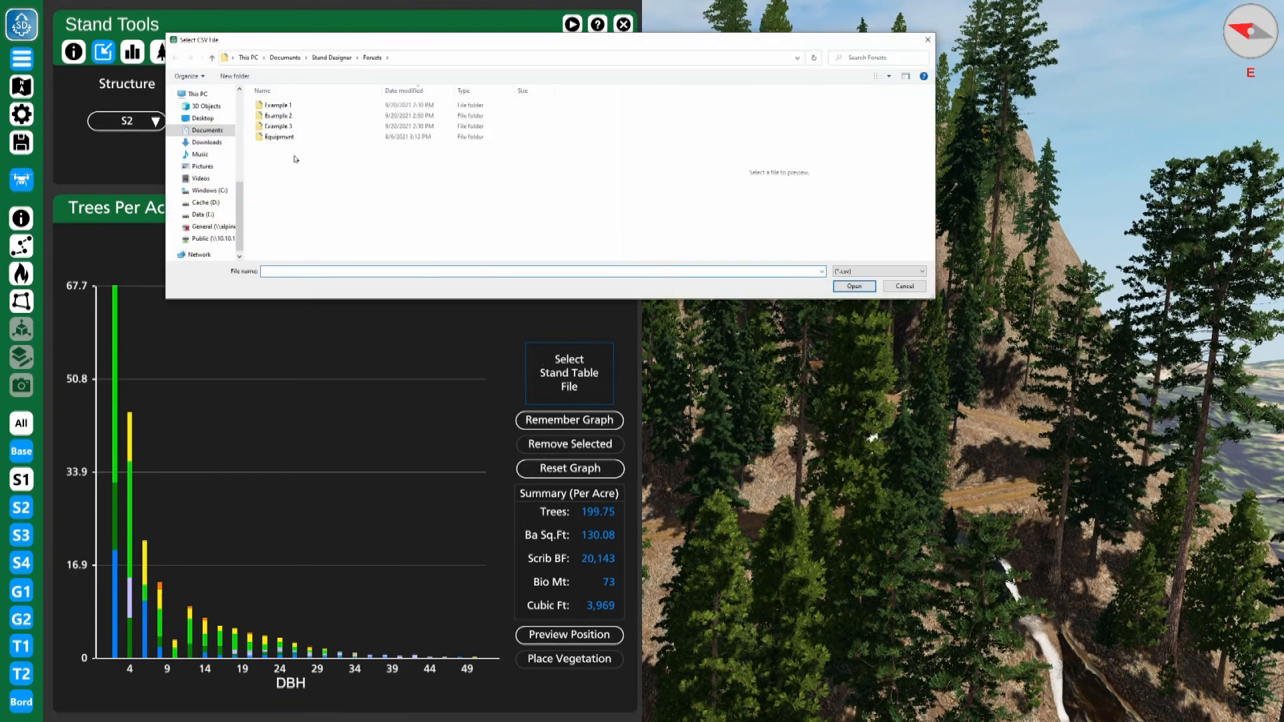
double_click(280, 116)
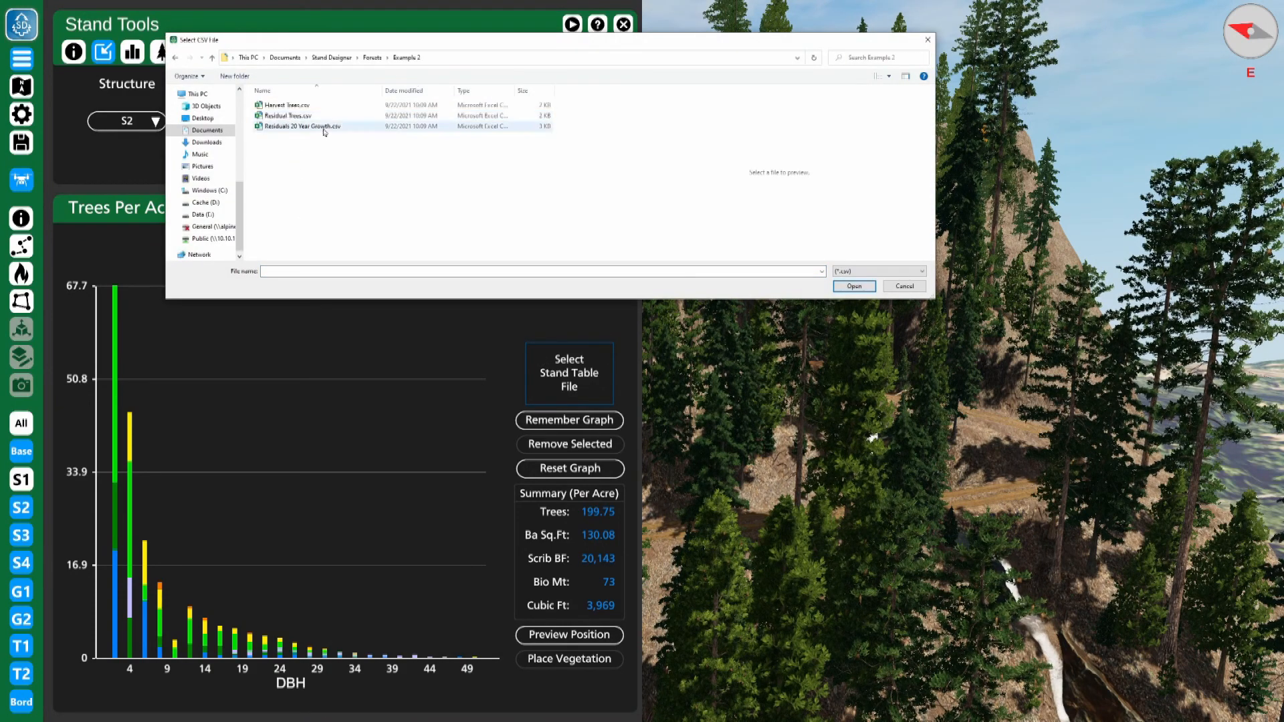
left_click(281, 127)
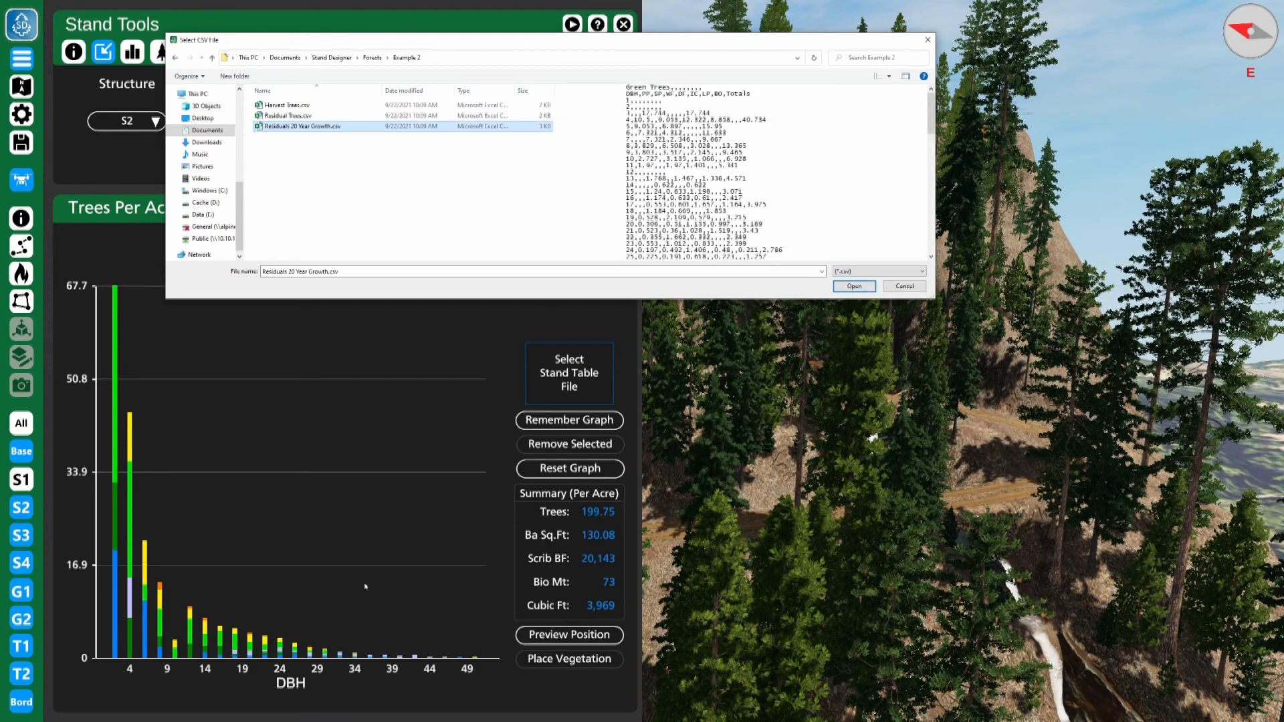
left_click(862, 285)
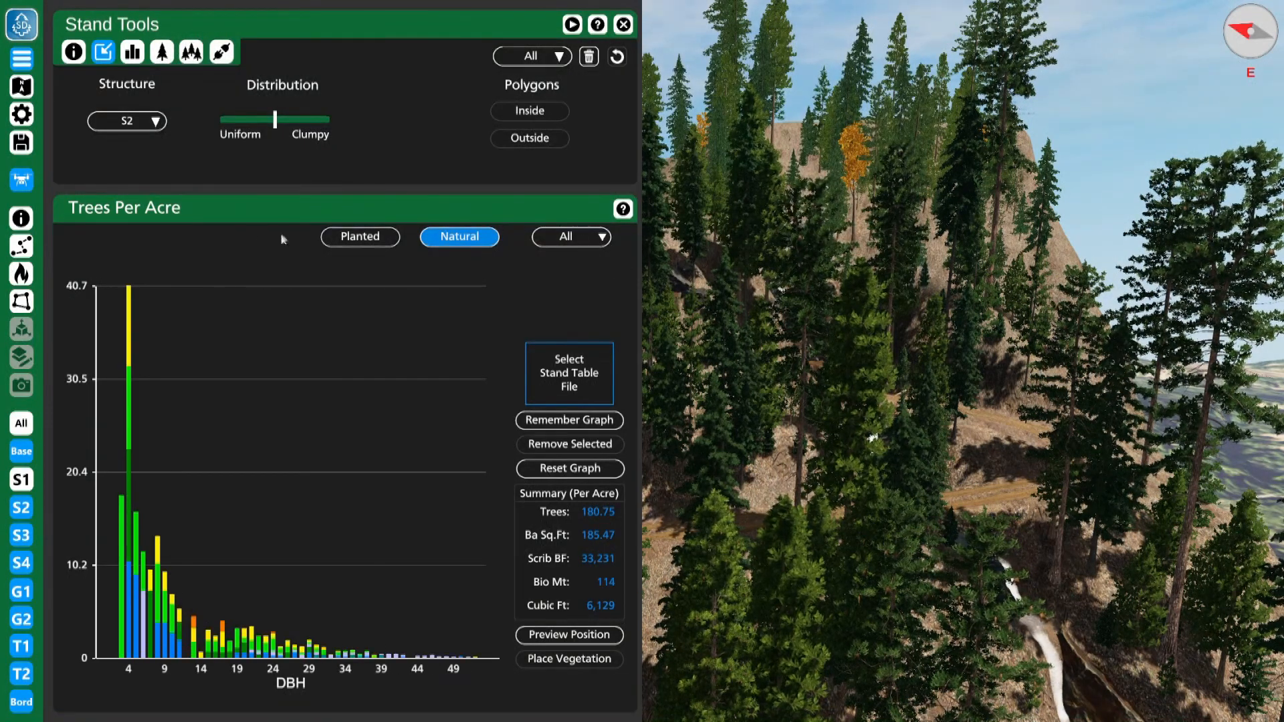
Step: Assign the 20-year growth stand to structure S3, preview the tree positions and place the vegetation
left_click(153, 123)
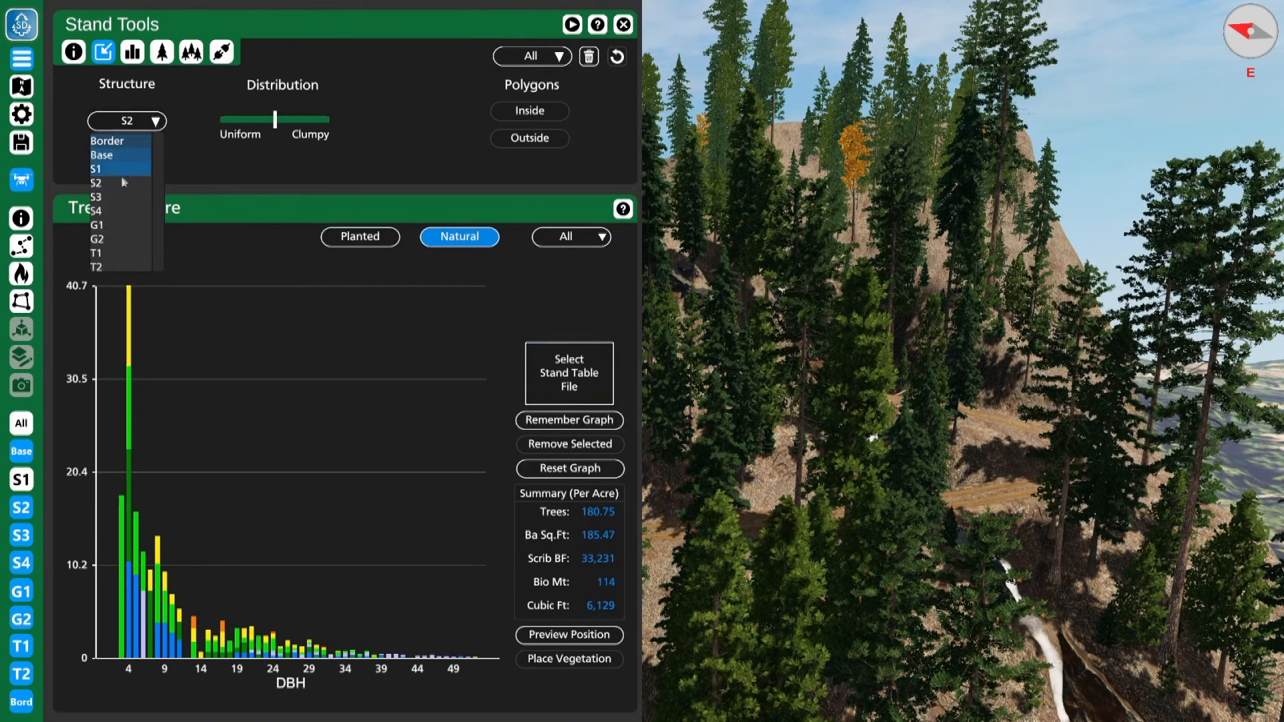
left_click(111, 194)
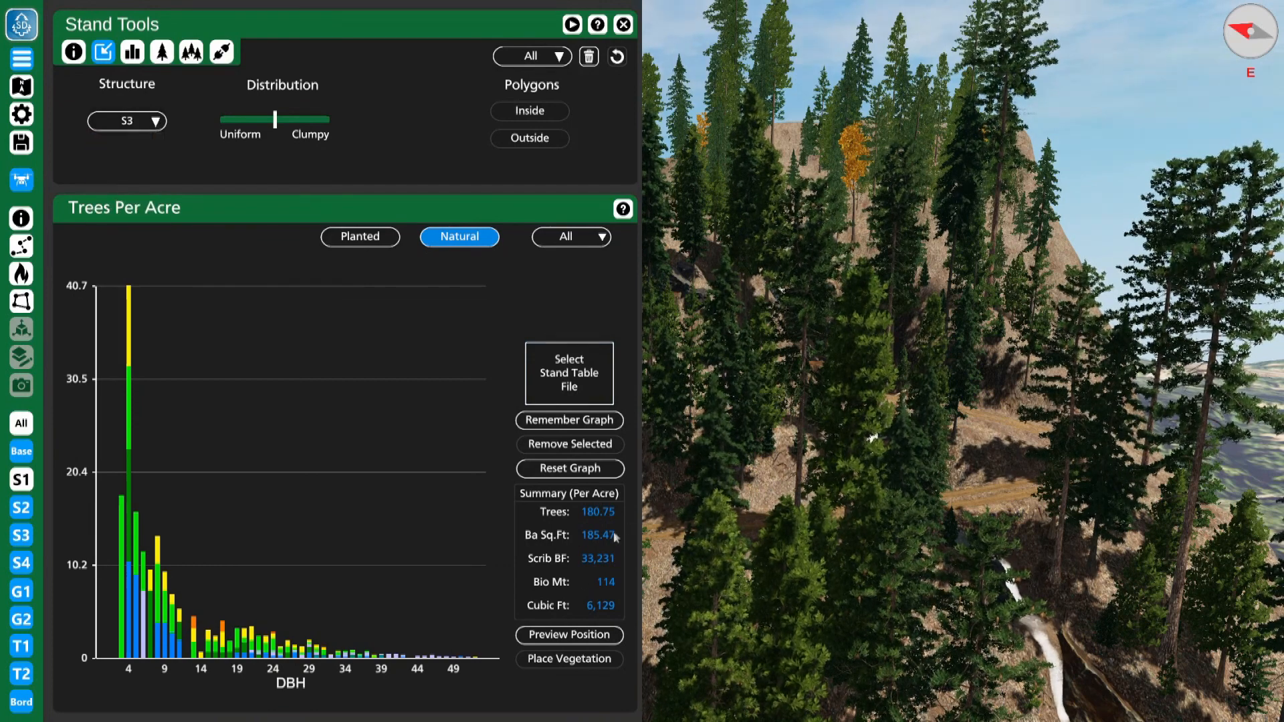
left_click(554, 637)
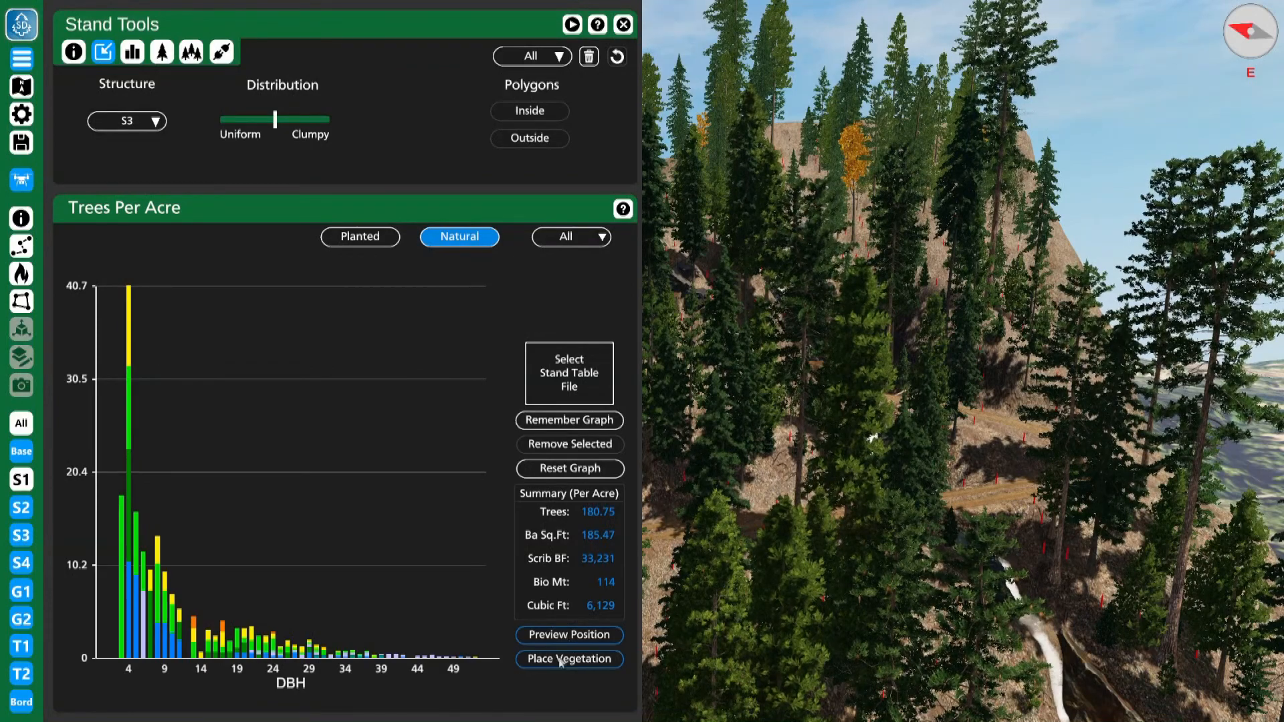
left_click(565, 661)
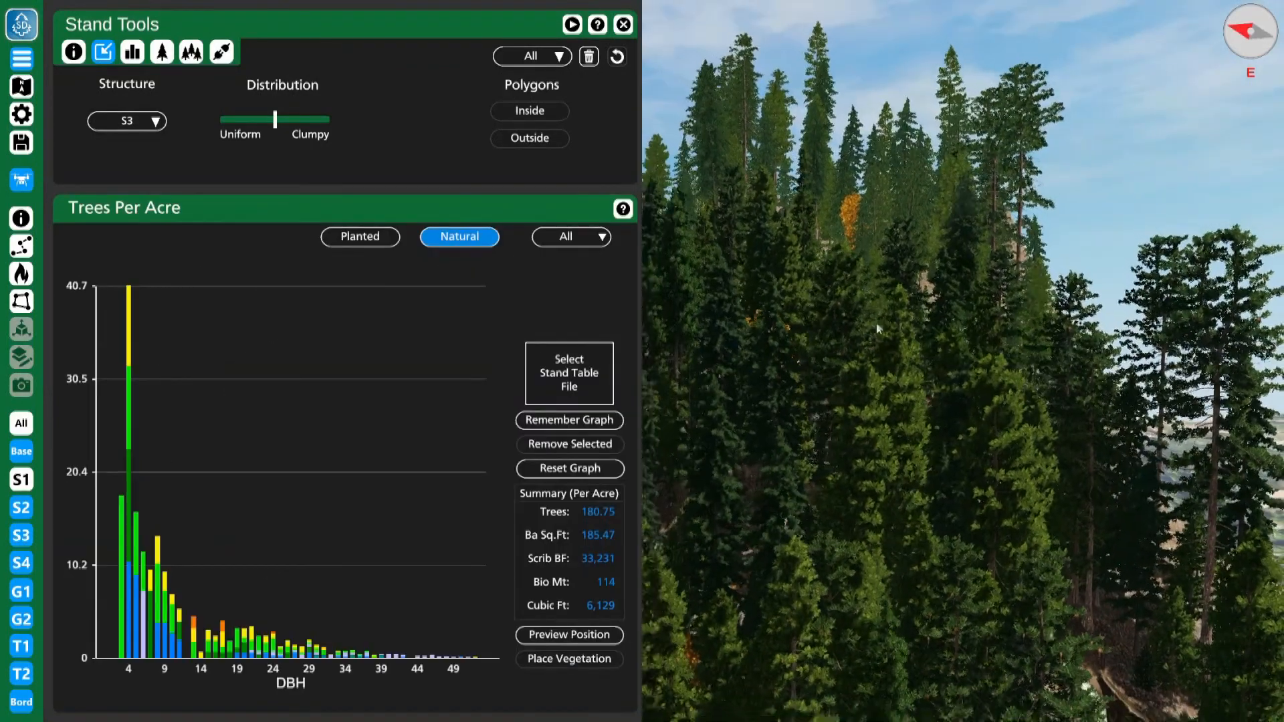
Step: Close the stand panels and hide structures S2 and S3 to expose the bare terrain
left_click(21, 59)
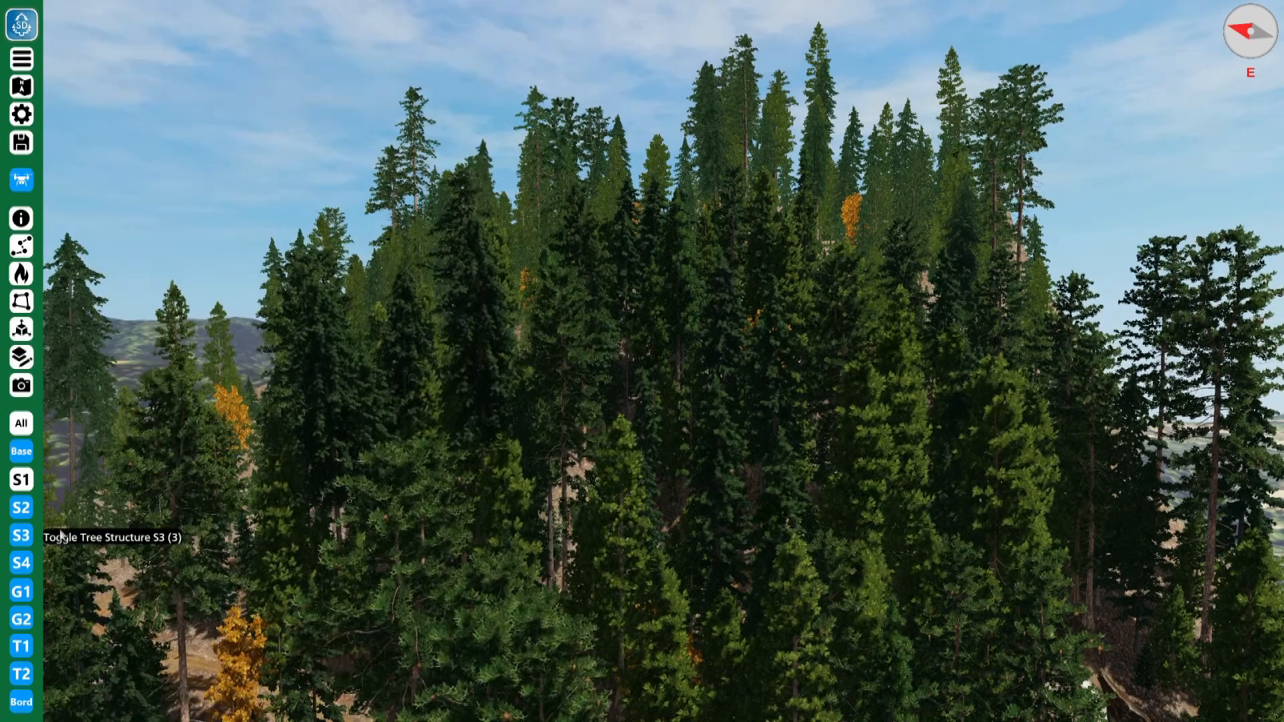
left_click(25, 508)
left_click(24, 535)
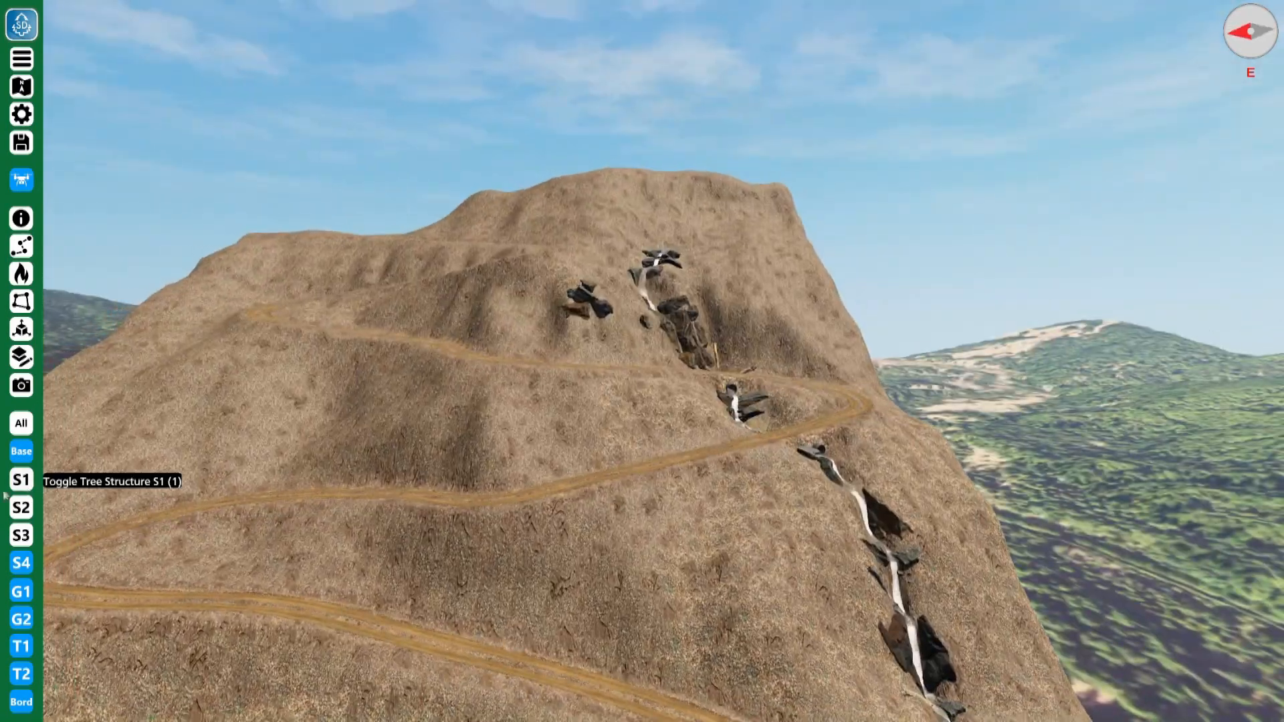
Step: Toggle structures S1, S2 and S3 to compare the original, residual and 20-year growth stands, leaving only S3 of these shown
left_click(27, 508)
left_click(24, 509)
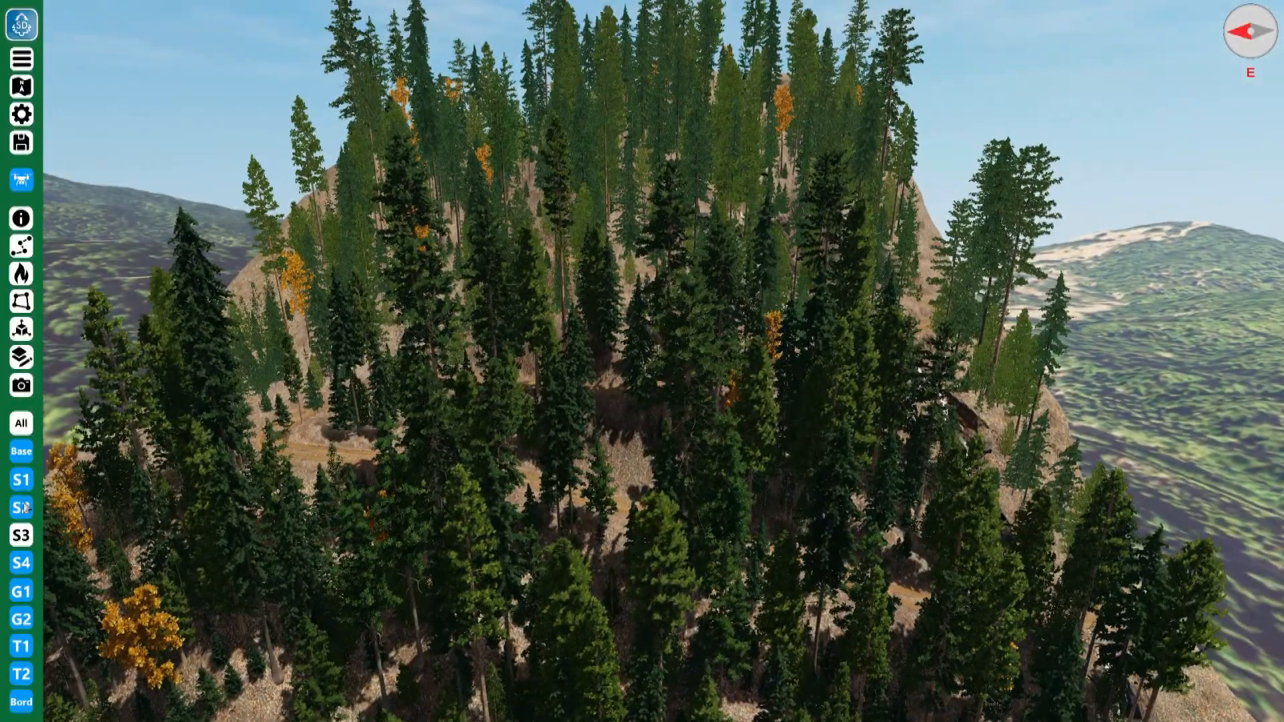
left_click(27, 512)
left_click(25, 483)
left_click(27, 534)
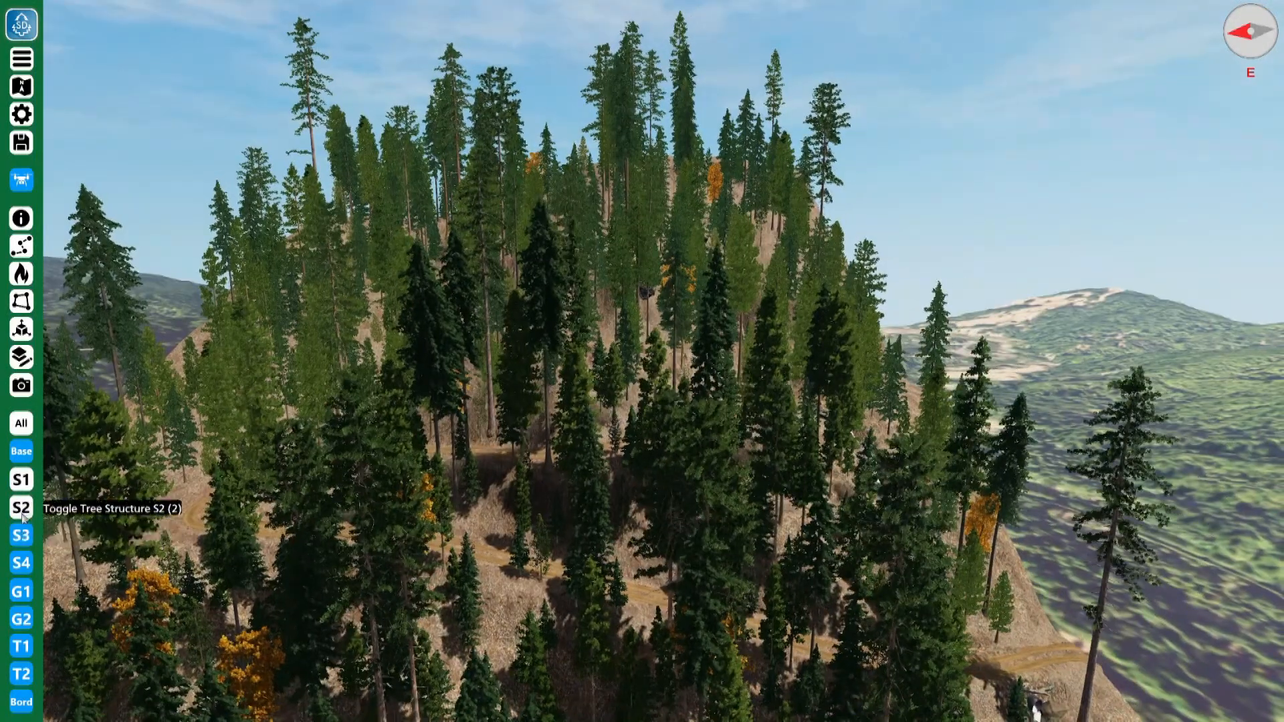
left_click(21, 538)
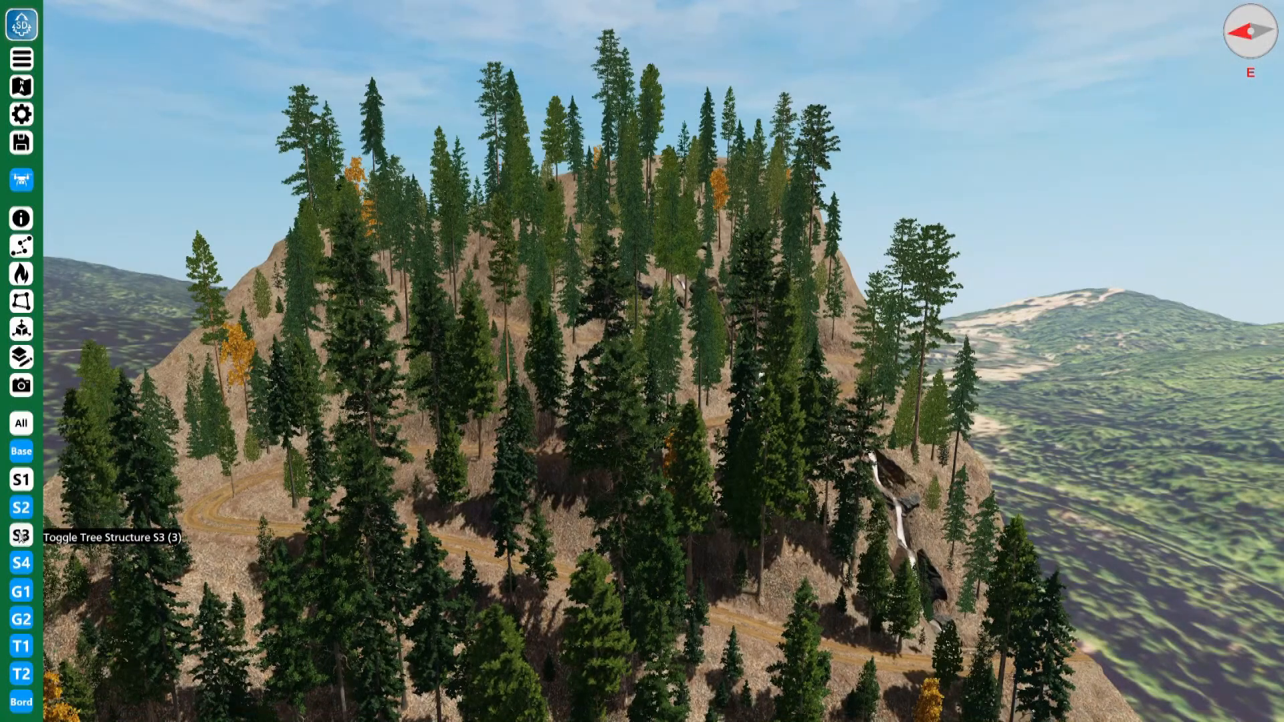
left_click(22, 535)
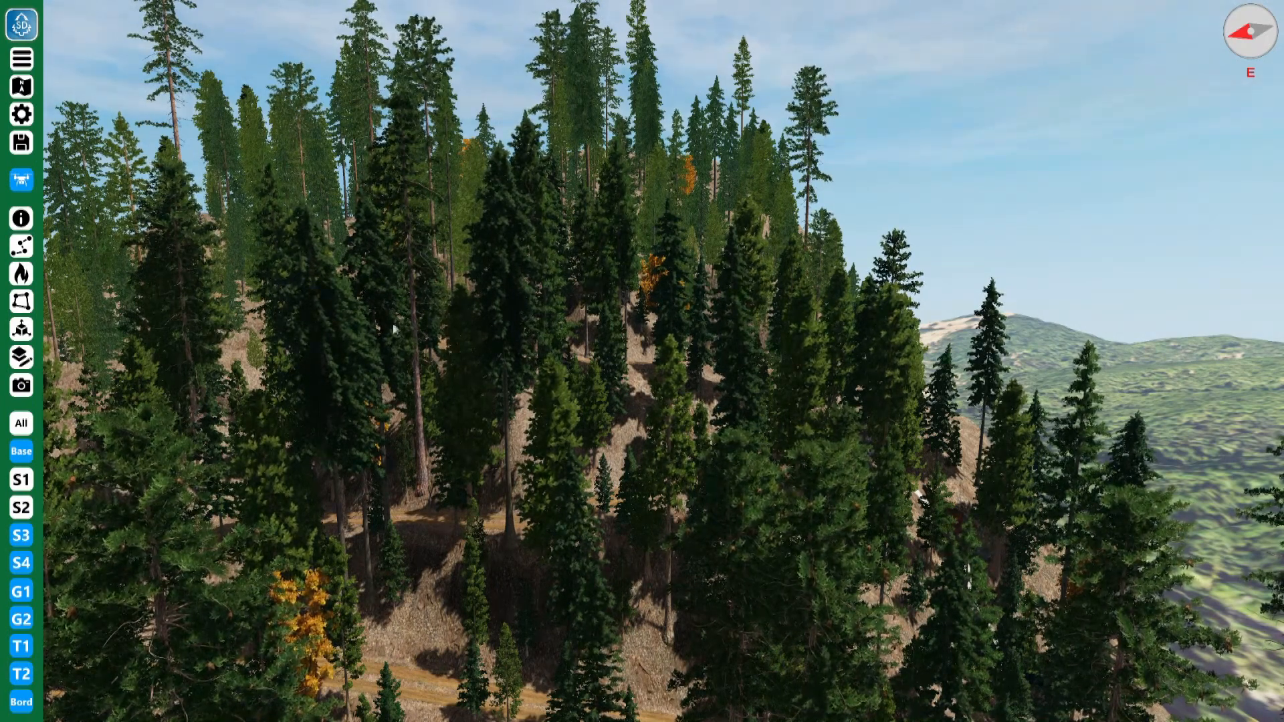
Step: Save the project as Switch Back Mountain (Example 2).vl in the Forests folder
key("Tab")
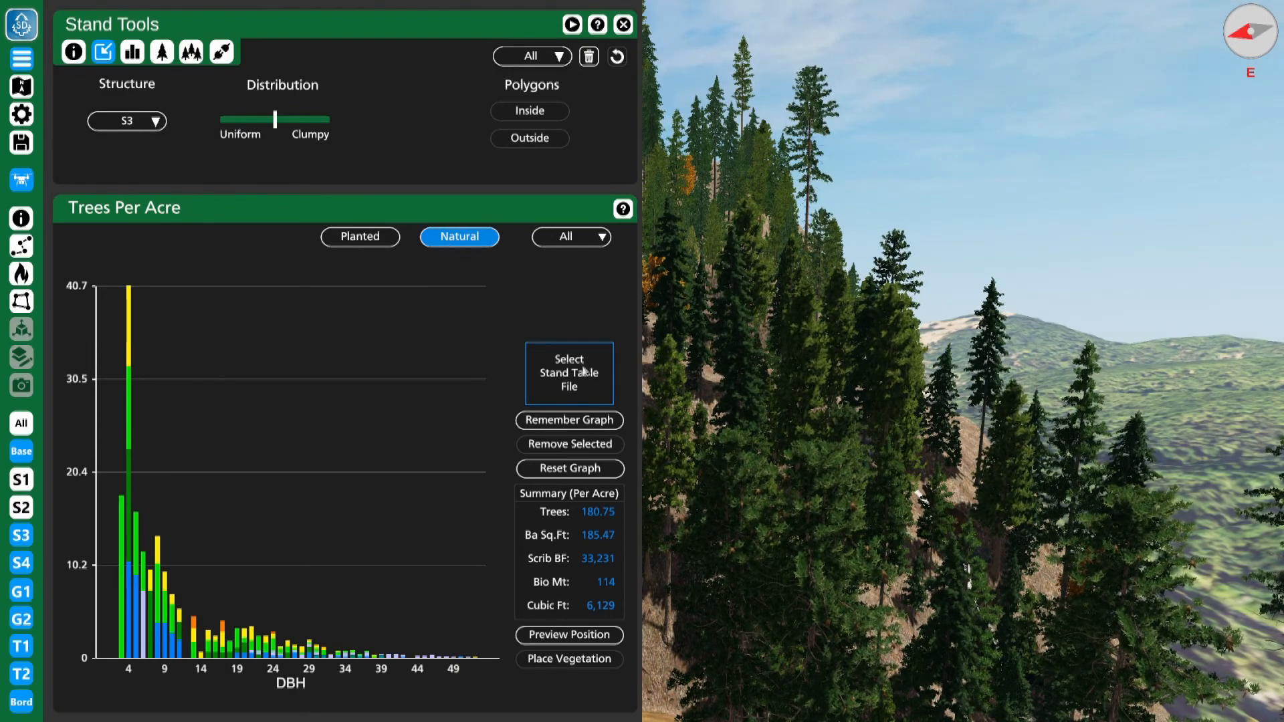
right_click_drag(886, 292, 803, 304)
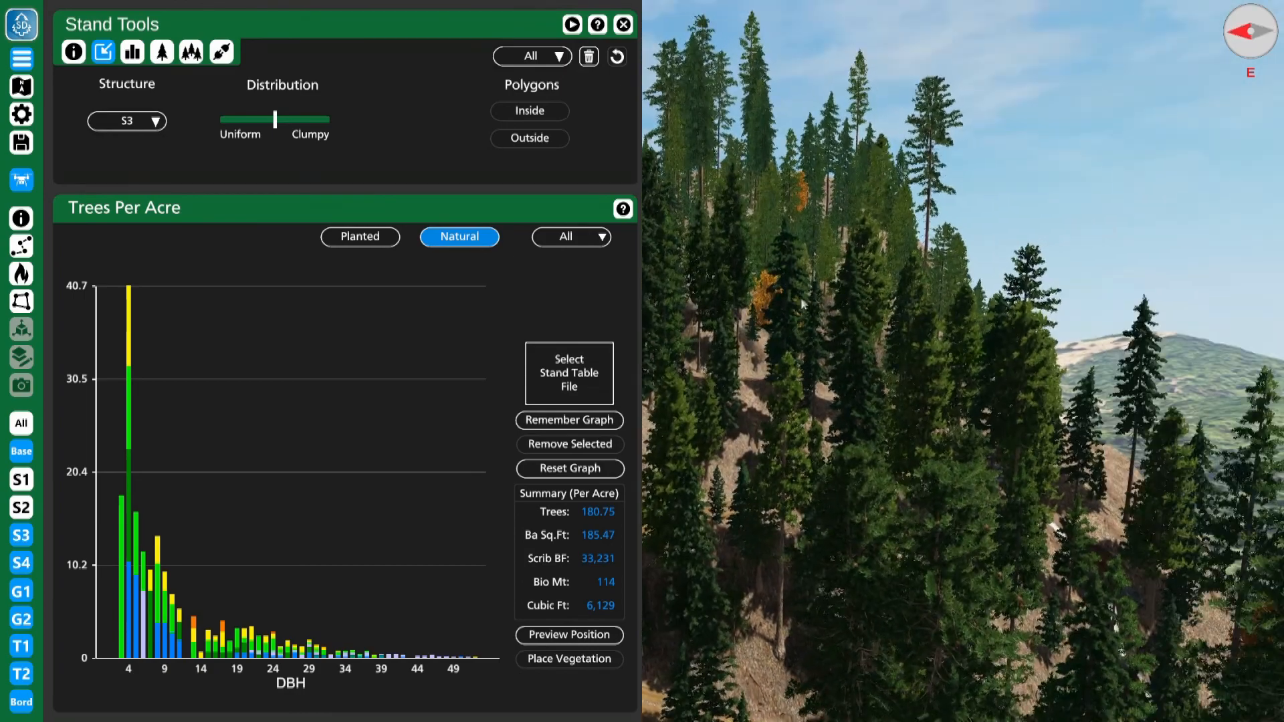
left_click(23, 27)
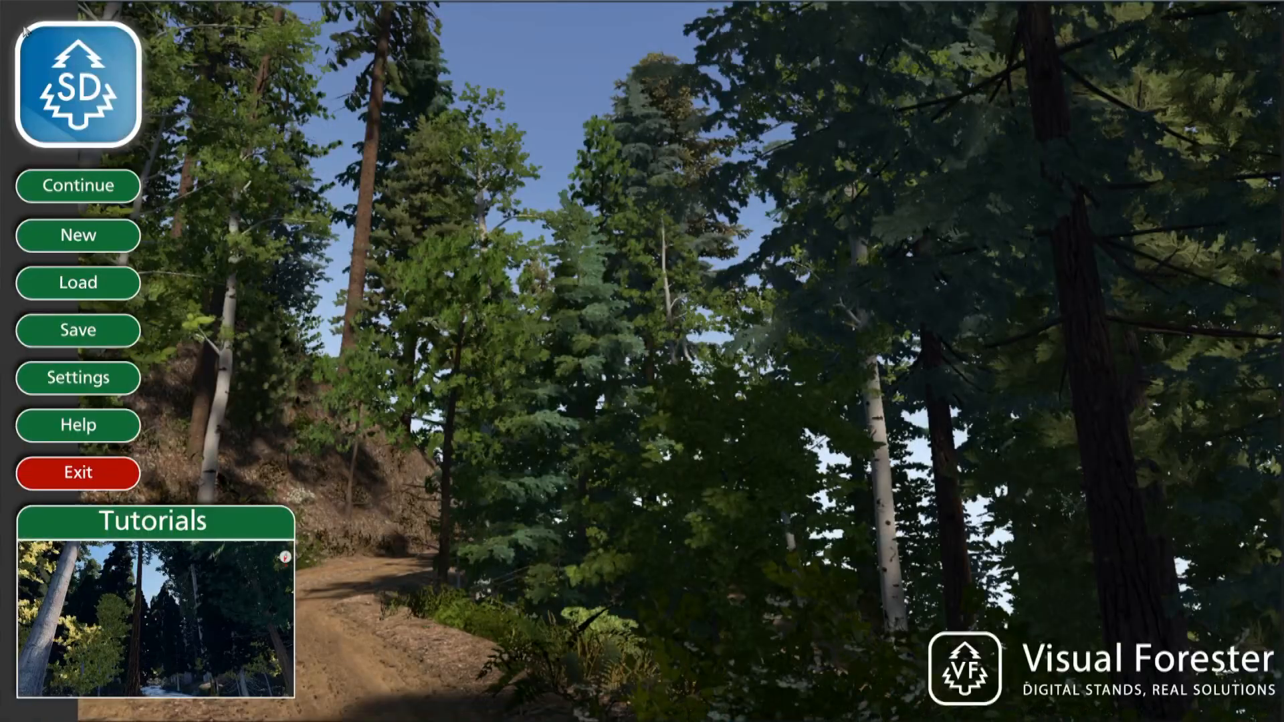
left_click(79, 330)
left_click(290, 252)
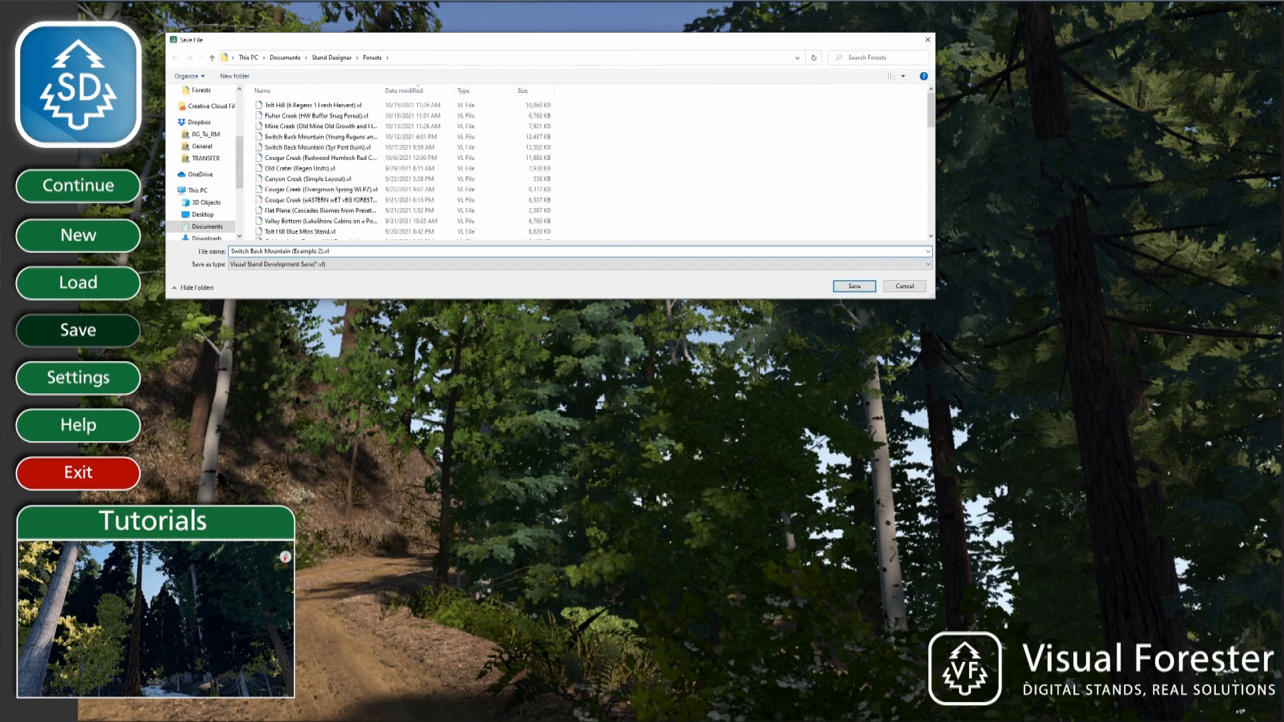
key("Return")
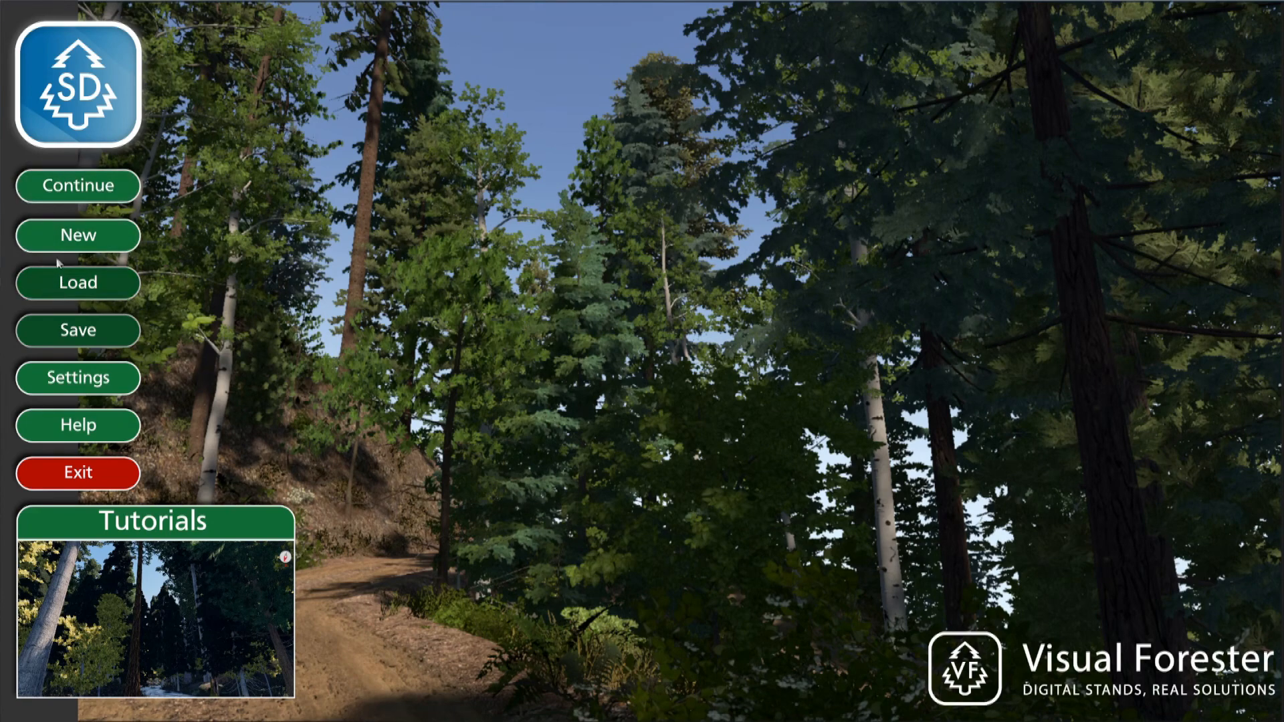
Step: Return to the scene, hide all vegetation structures and close the stand panels to expose the bare mountain
left_click(73, 185)
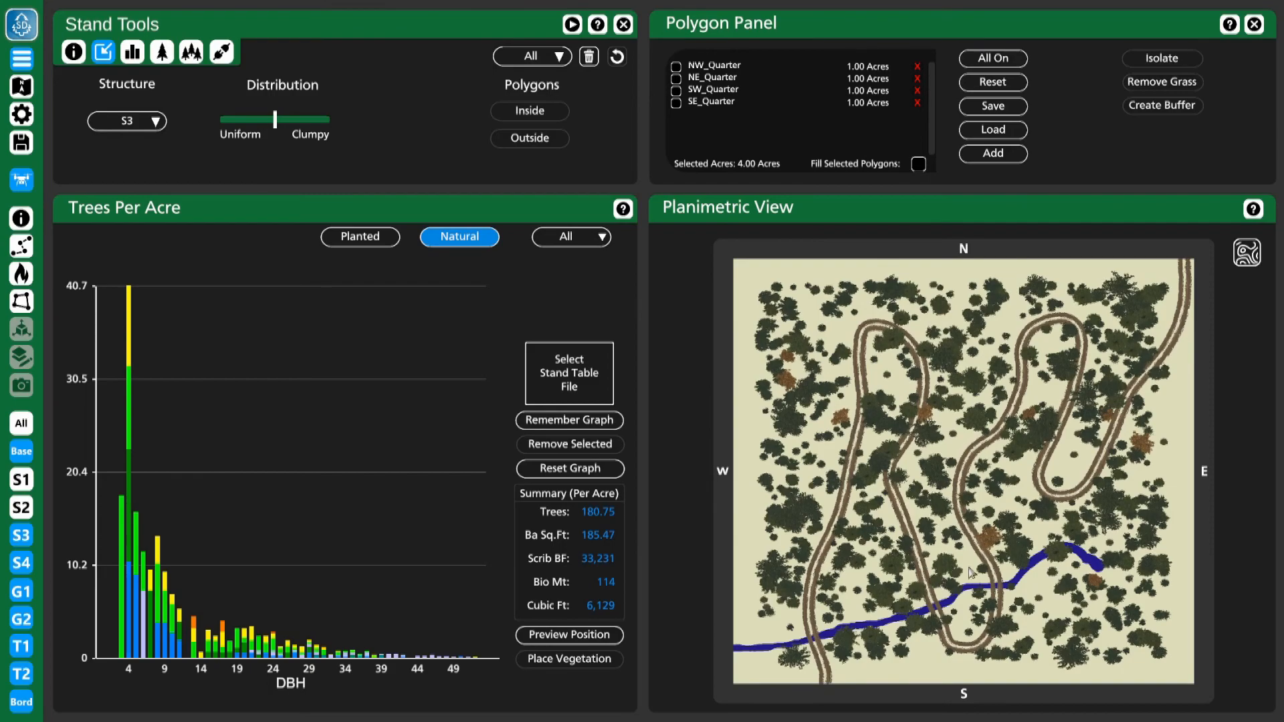
key("Tab")
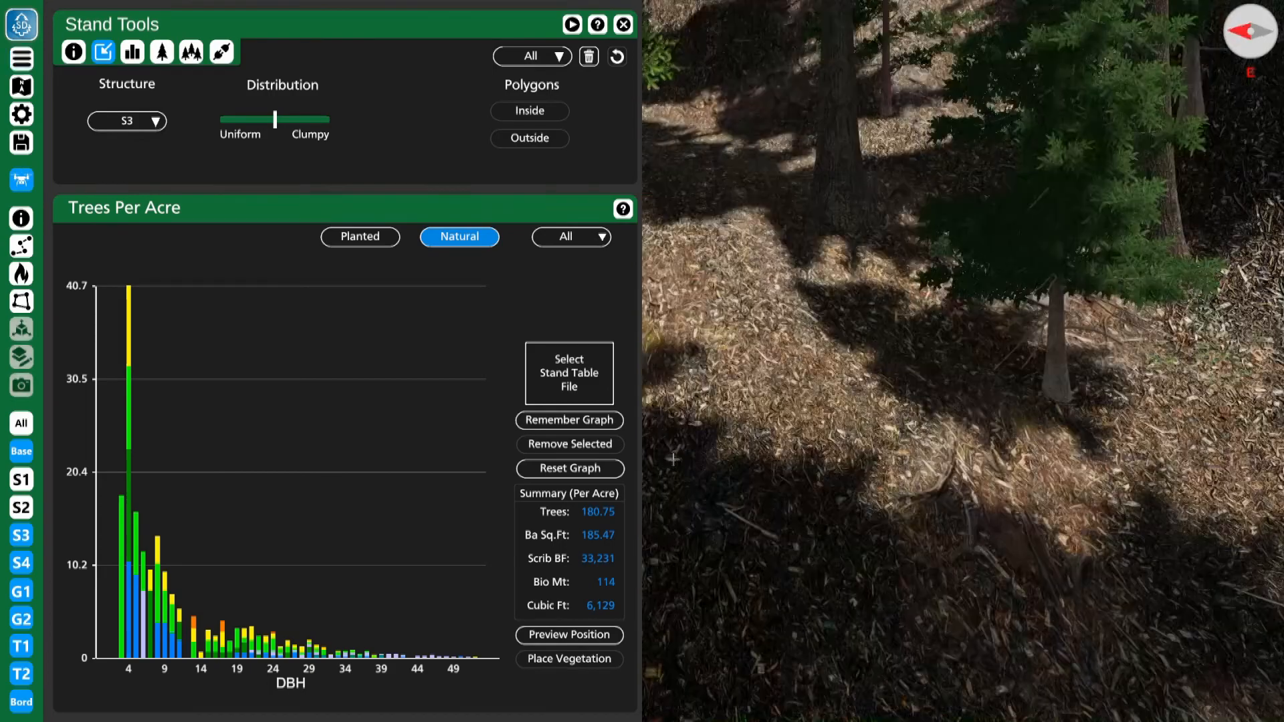
key("s")
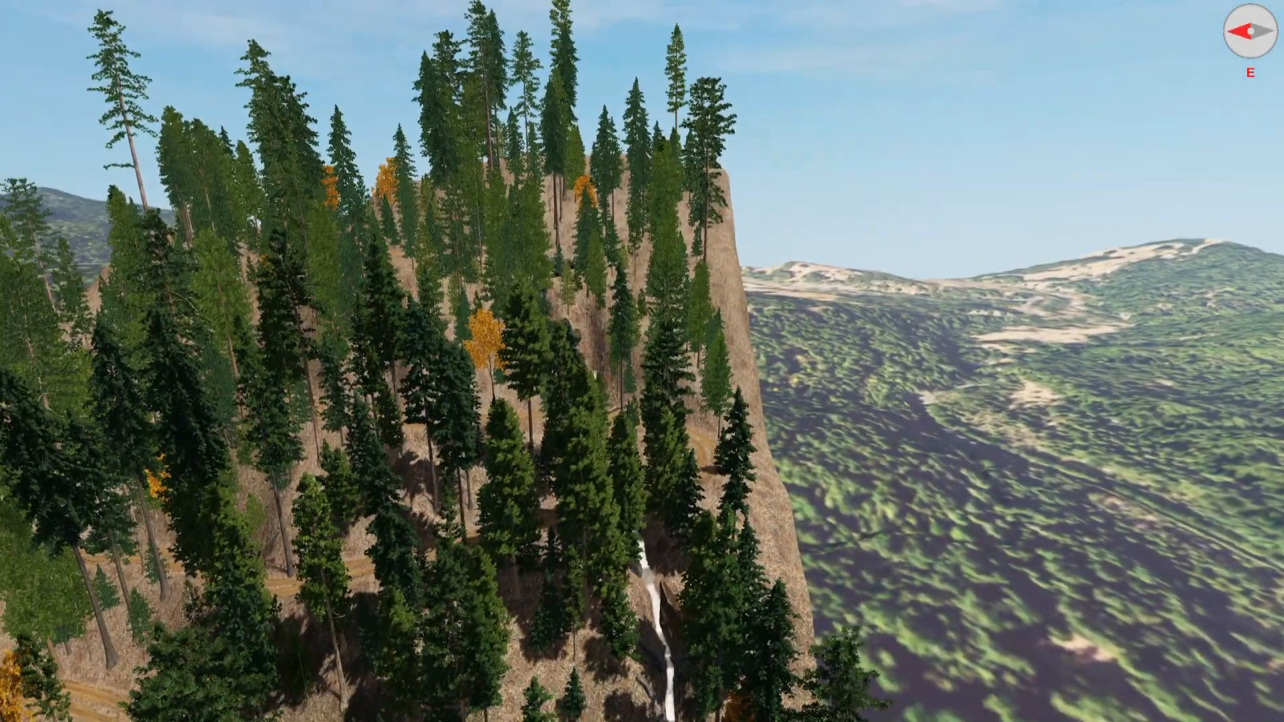
key("Tab")
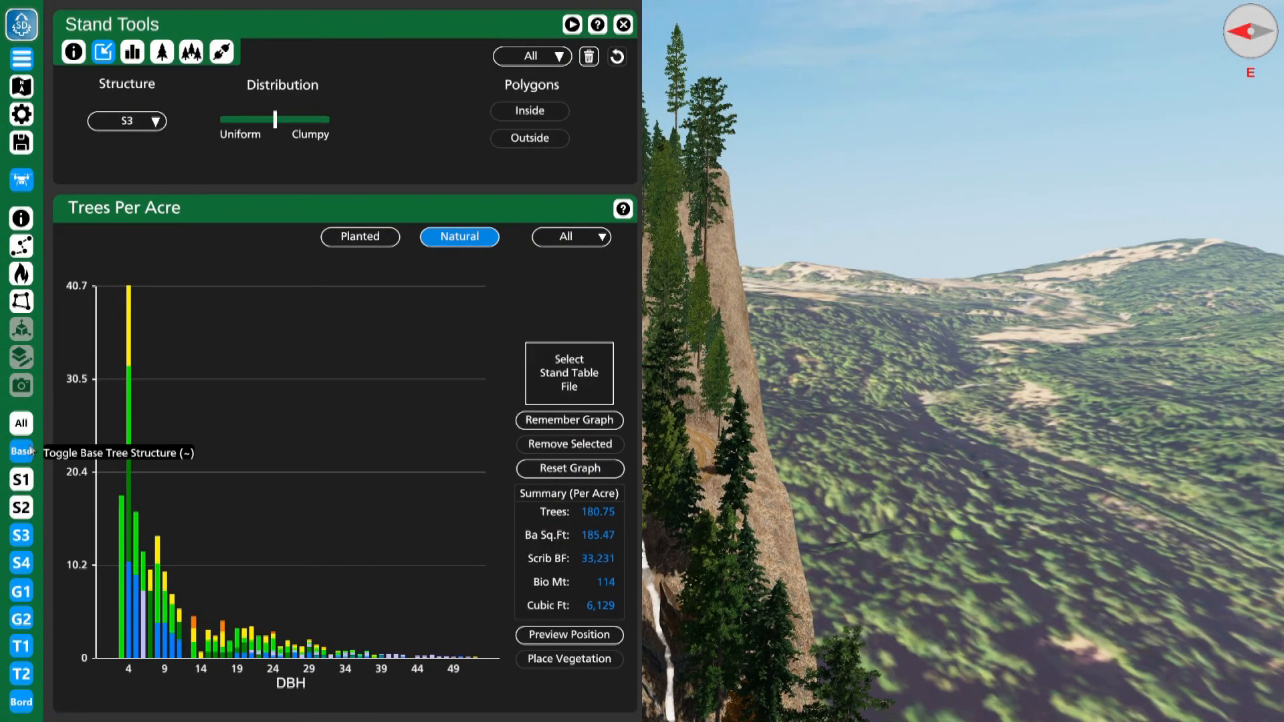
left_click(21, 422)
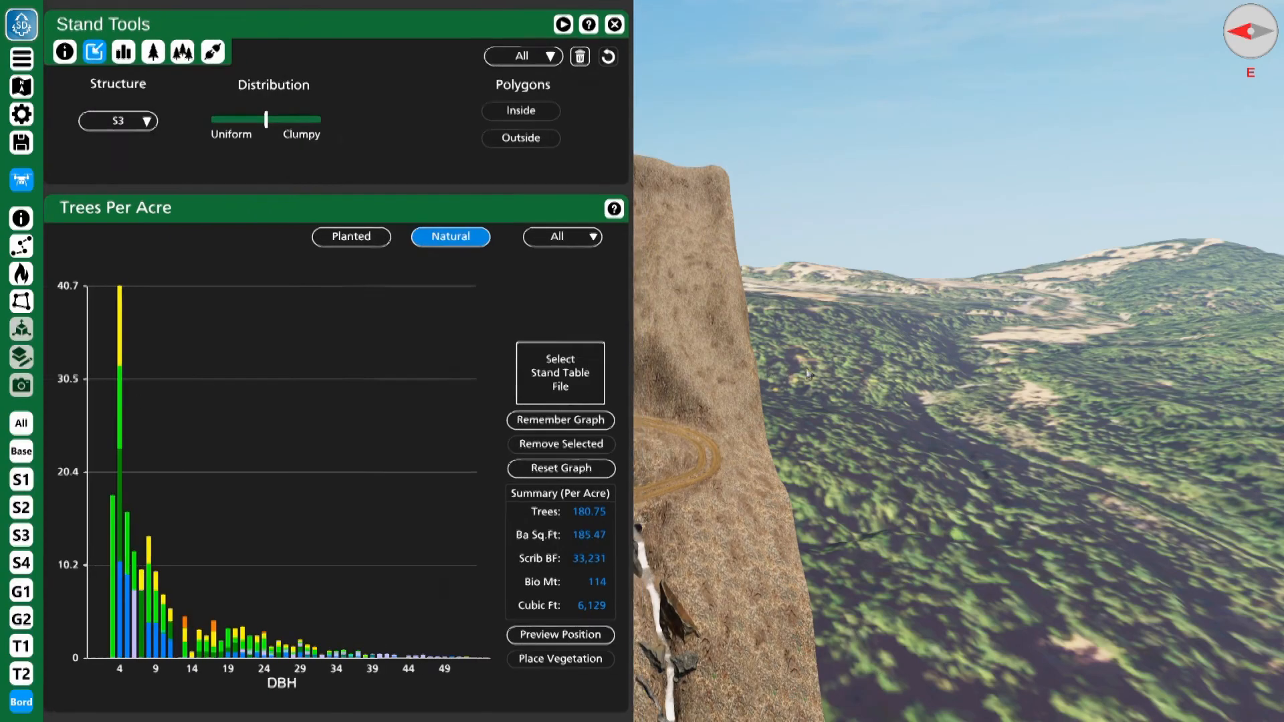
key("Escape")
Step: Open the Polygon Panel and turn on the NW_Quarter polygon to outline it on the terrain
right_click_drag(807, 375, 764, 514)
key("d")
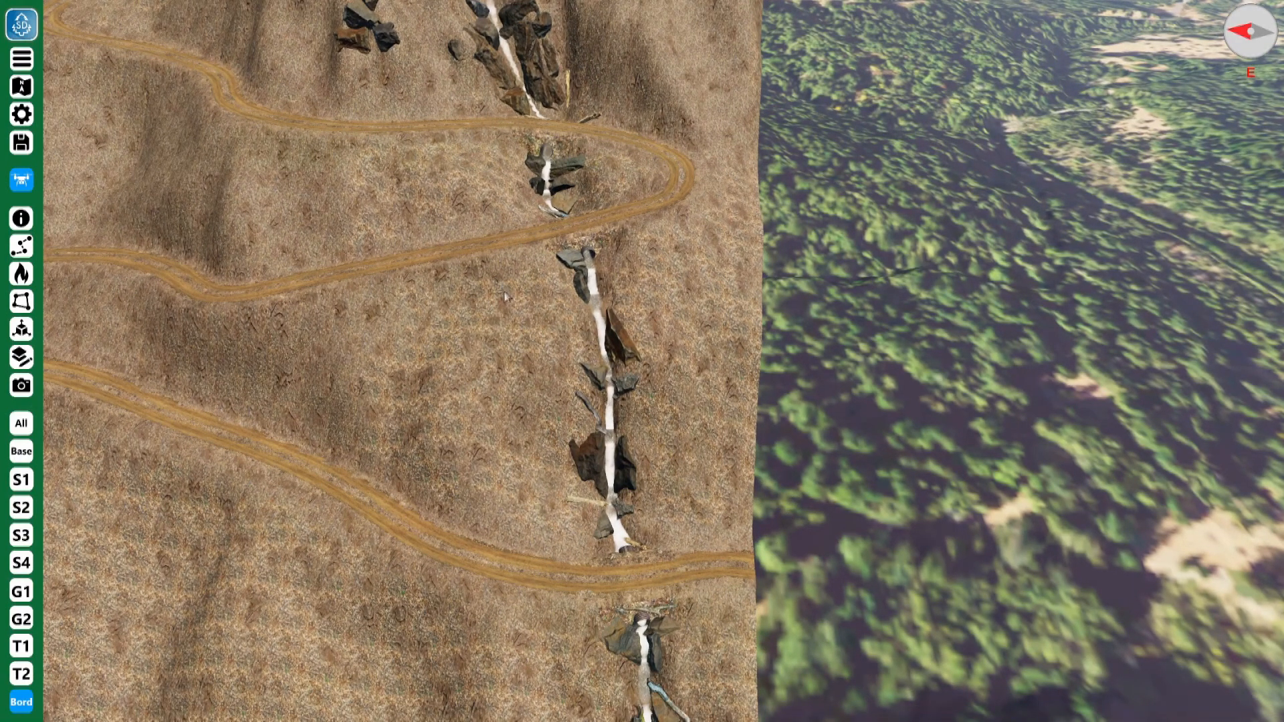
right_click_drag(549, 259, 515, 375)
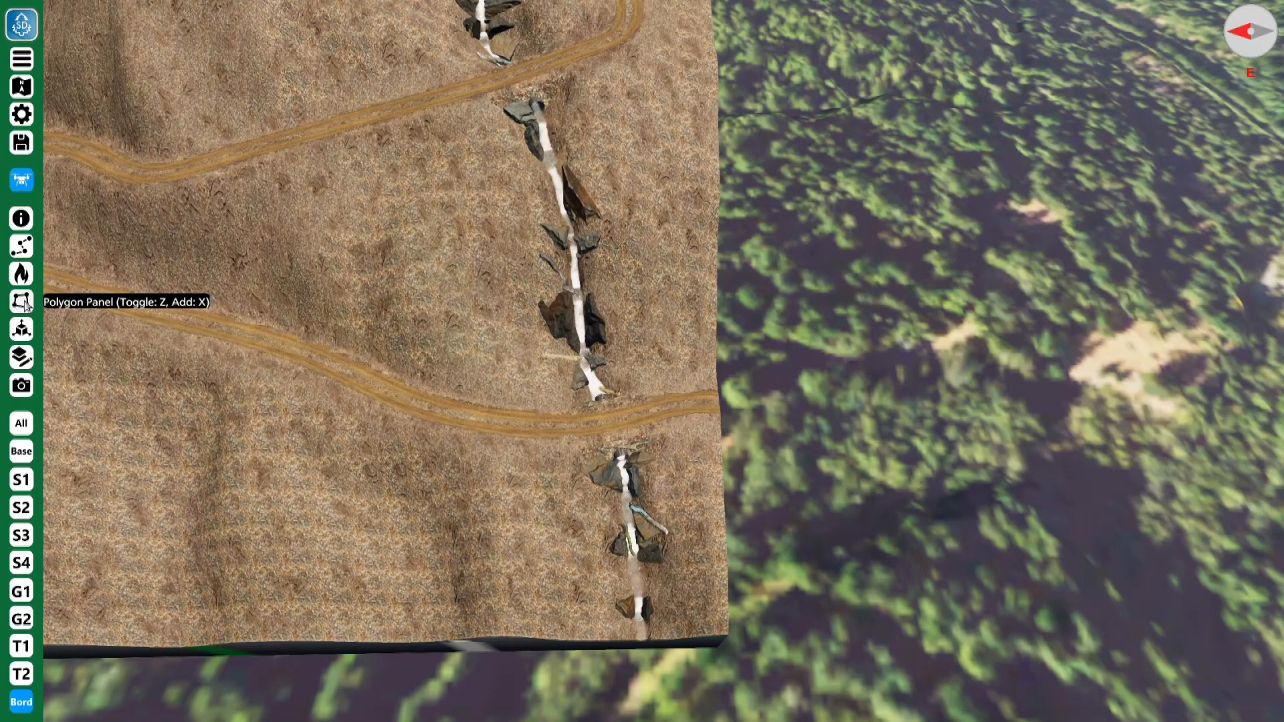
left_click(22, 302)
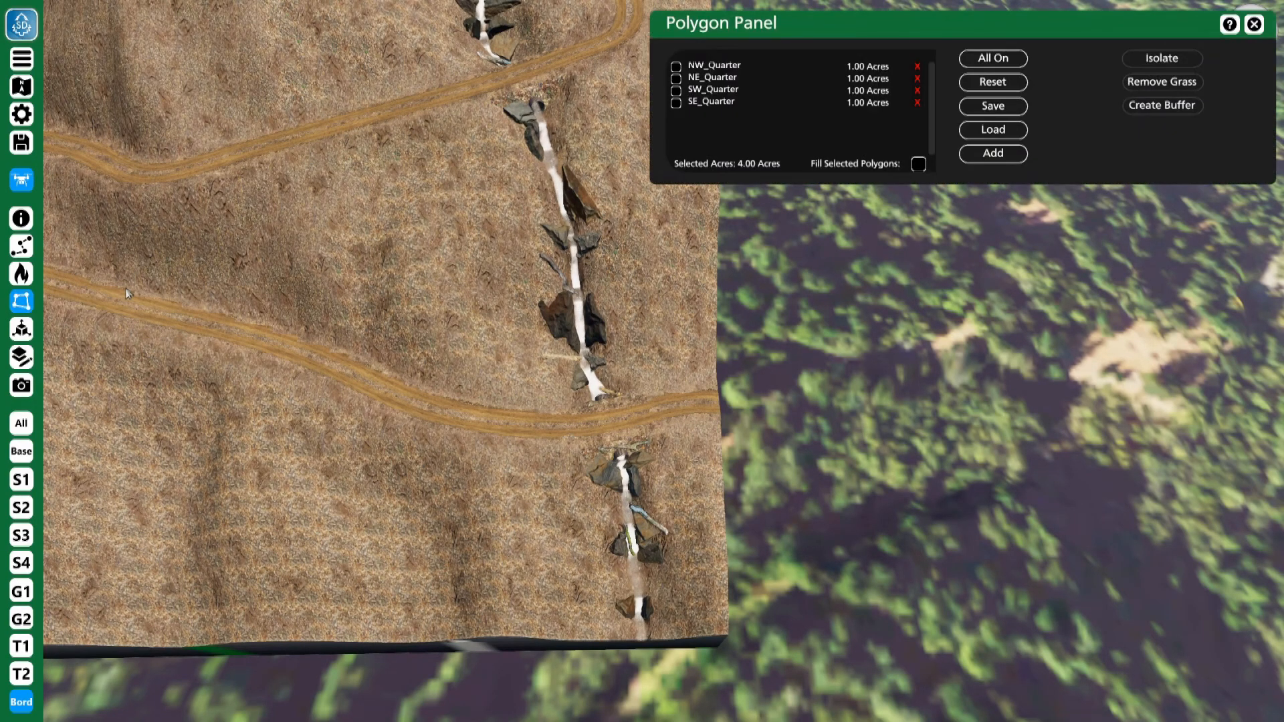
right_click_drag(568, 288, 545, 91)
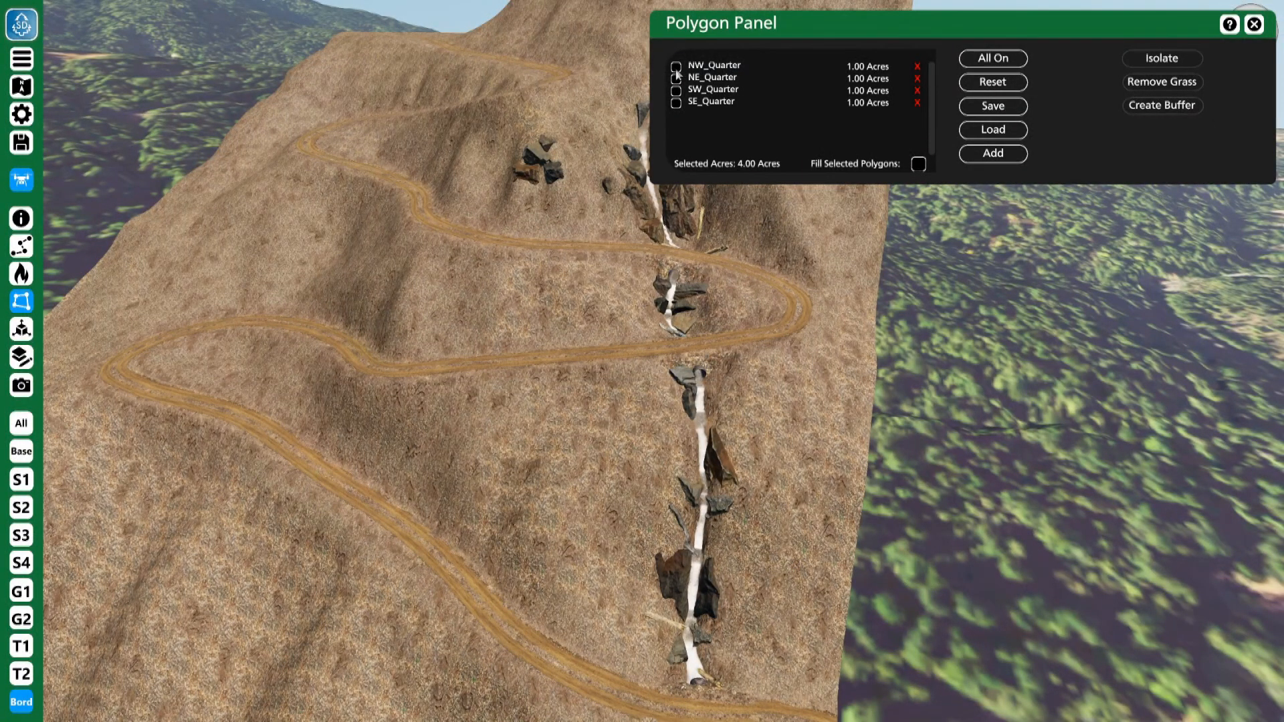
left_click(676, 67)
right_click_drag(488, 230, 390, 241)
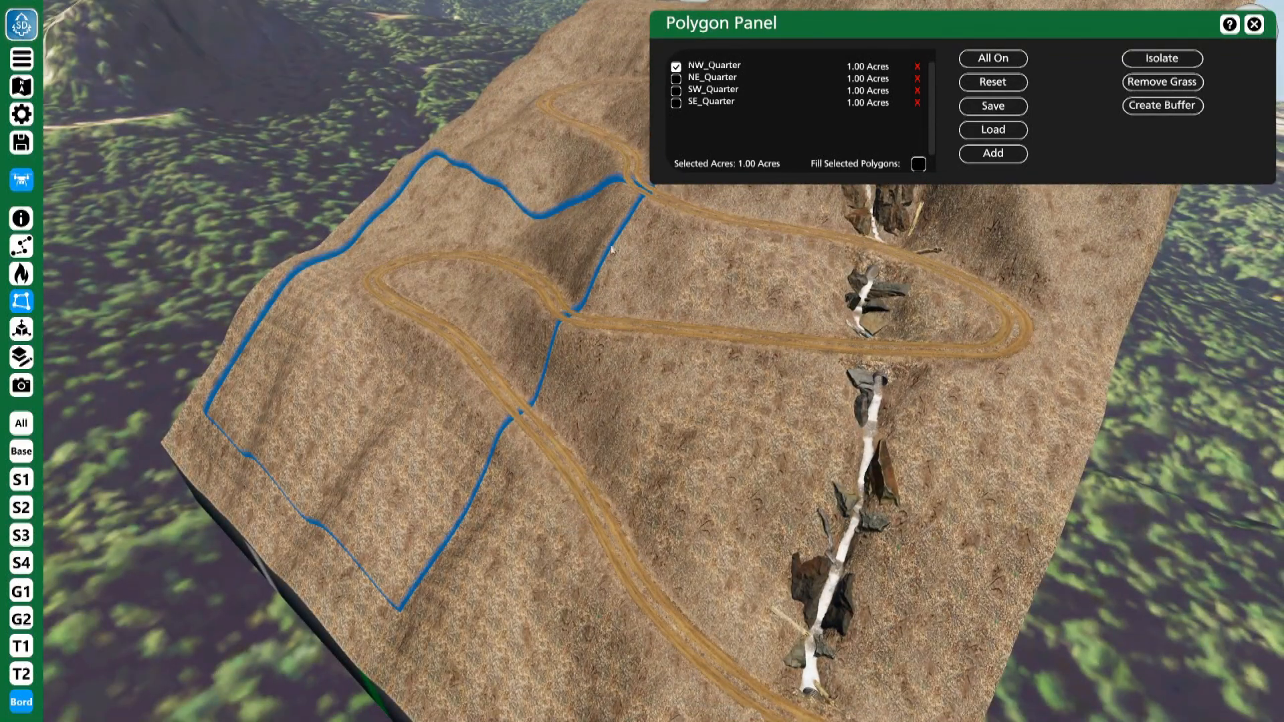
Step: Show all vegetation structures and isolate the trees to the NW_Quarter polygon
left_click(31, 422)
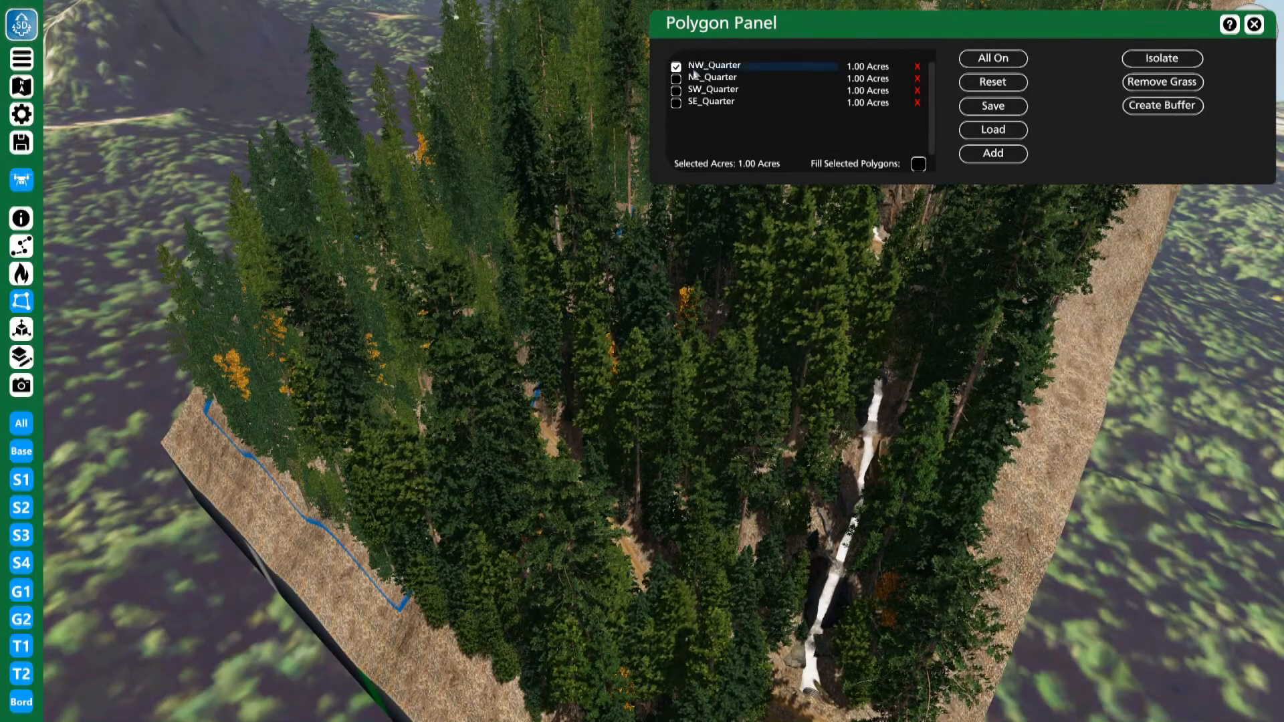
left_click(1164, 60)
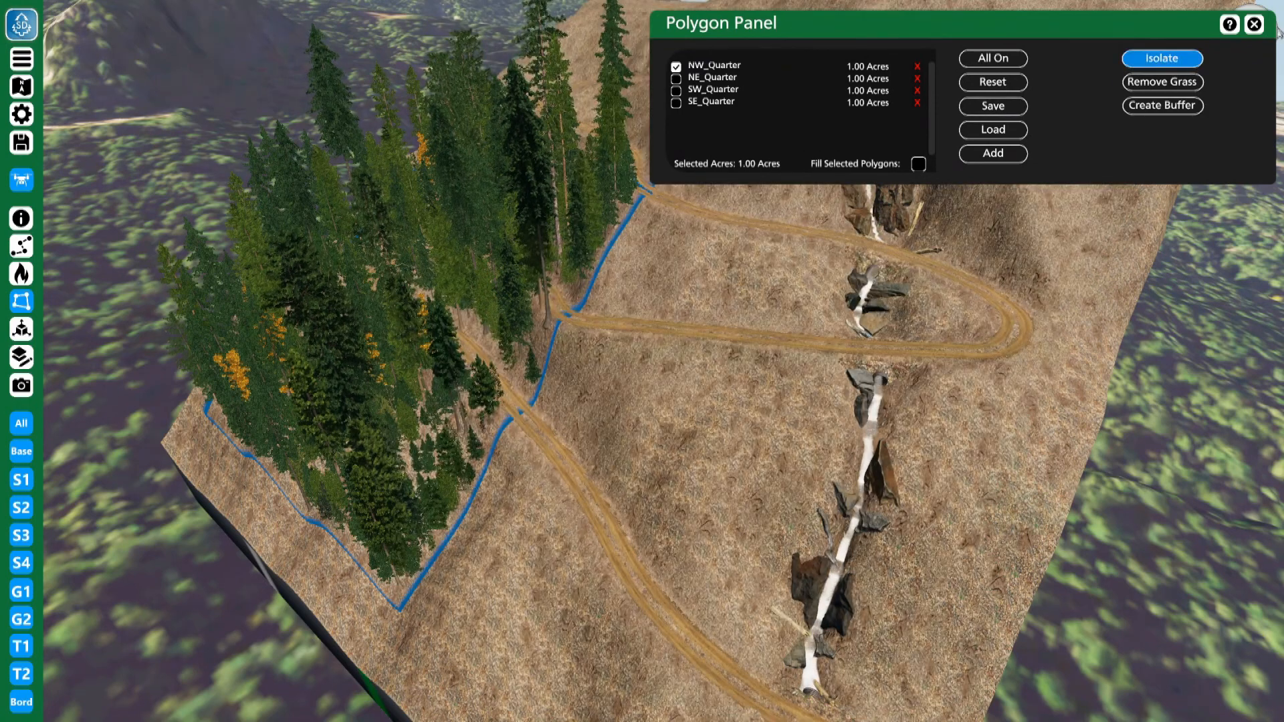
right_click_drag(505, 372, 461, 167)
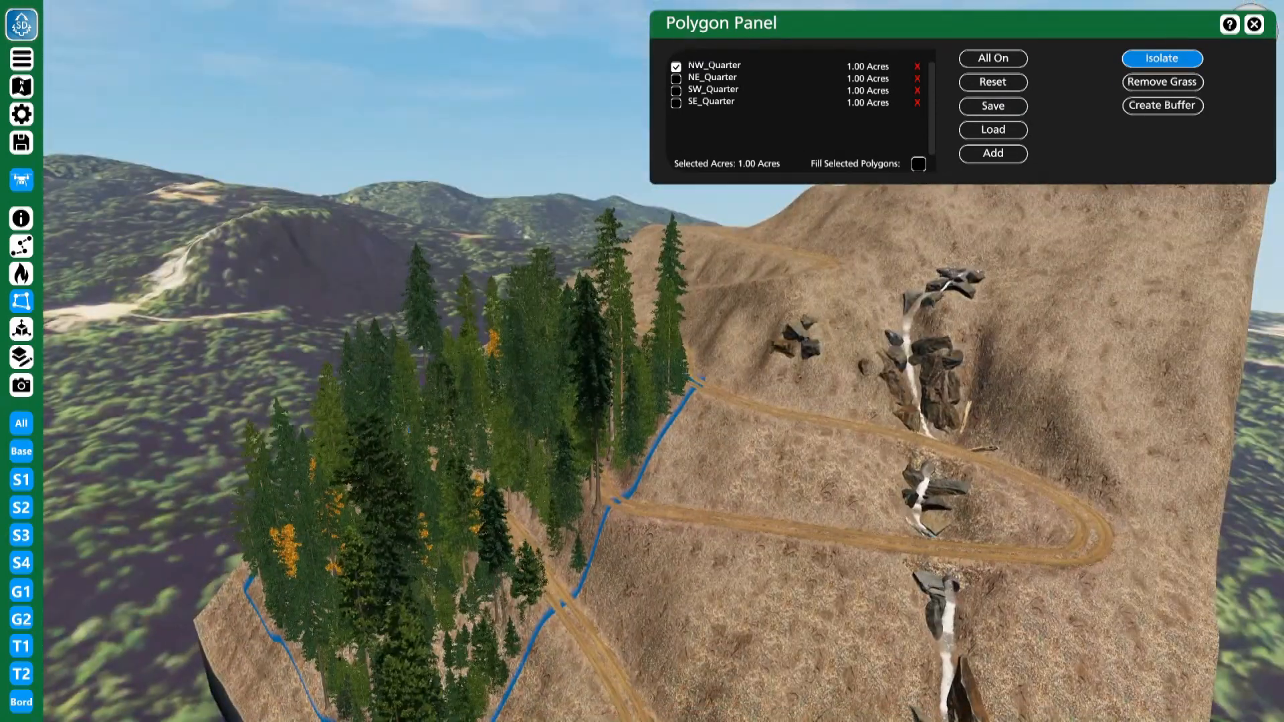
Step: Switch structures S1 and S2 off and back on to compare the stands inside the NW_Quarter polygon
left_click(23, 482)
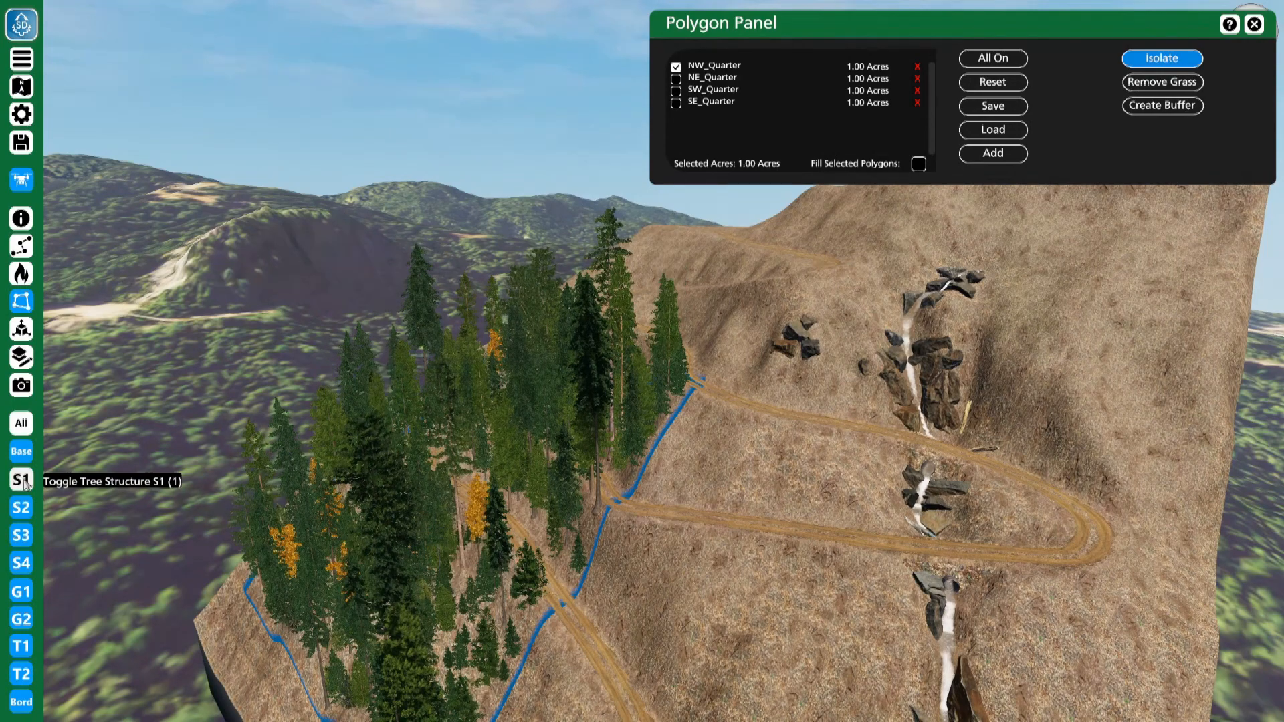
left_click(23, 508)
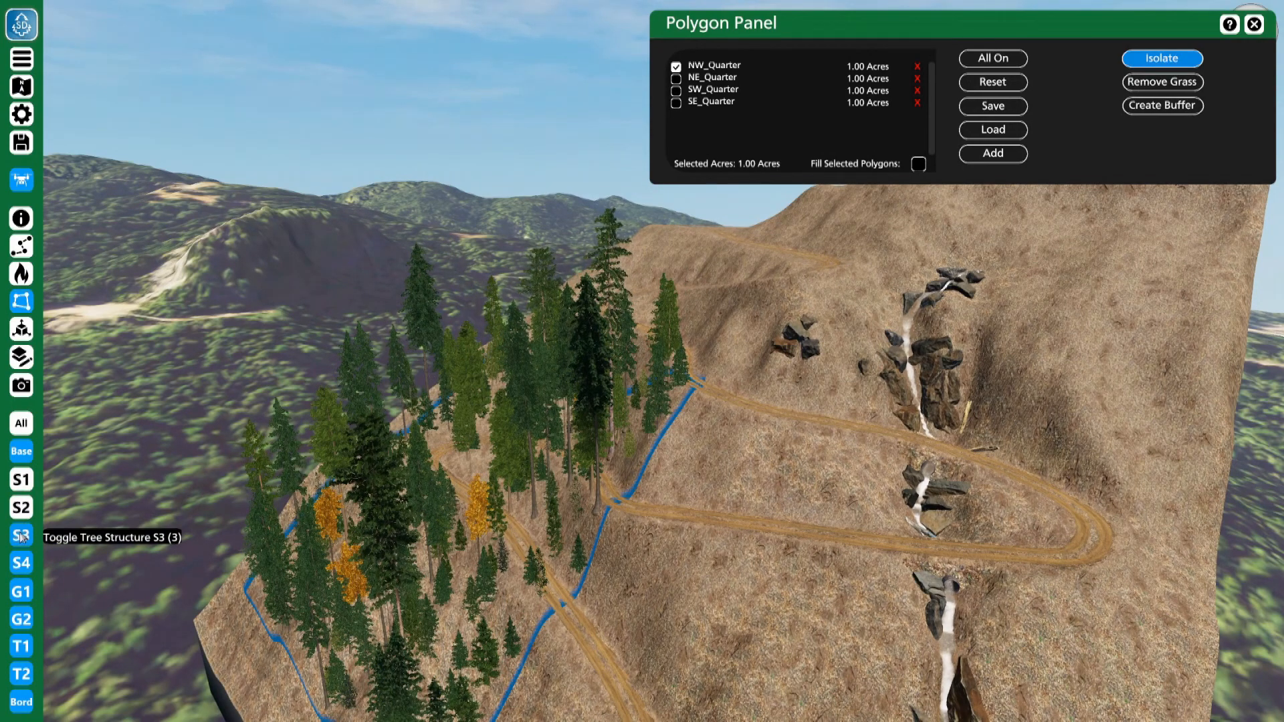
left_click(23, 509)
left_click(22, 481)
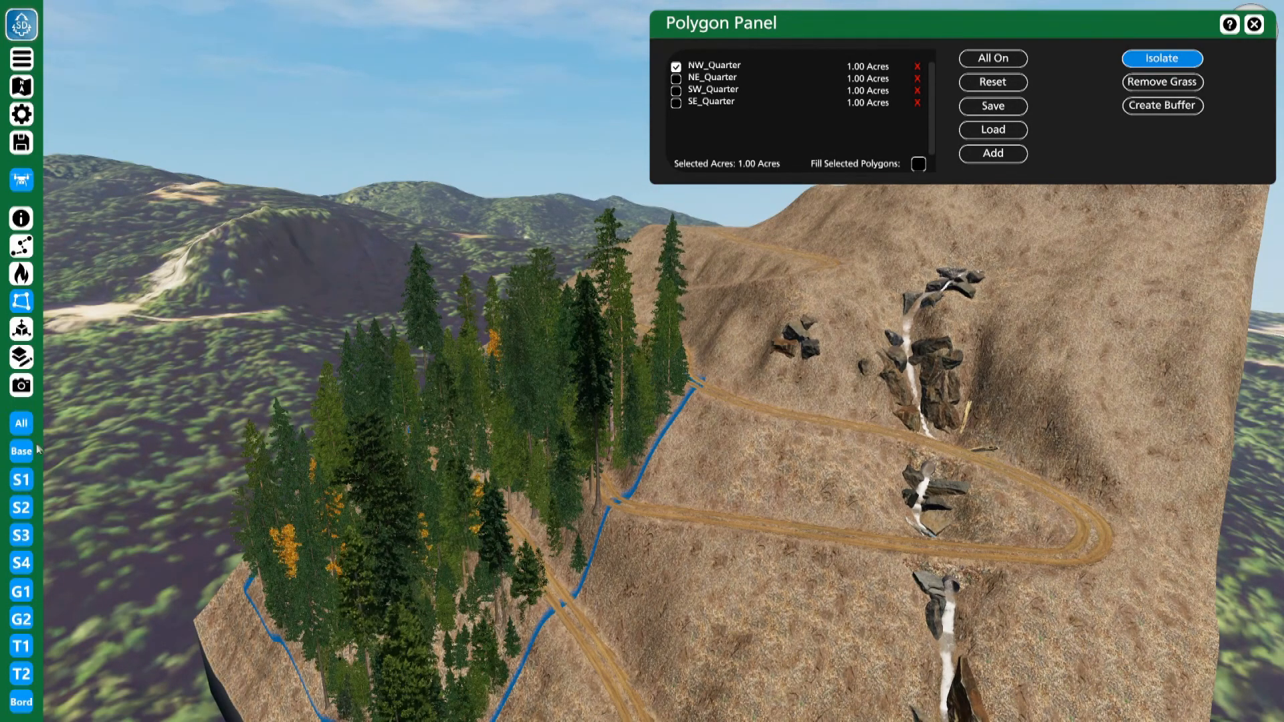
Step: Hide all vegetation structures again and deselect the NW_Quarter polygon
left_click(22, 423)
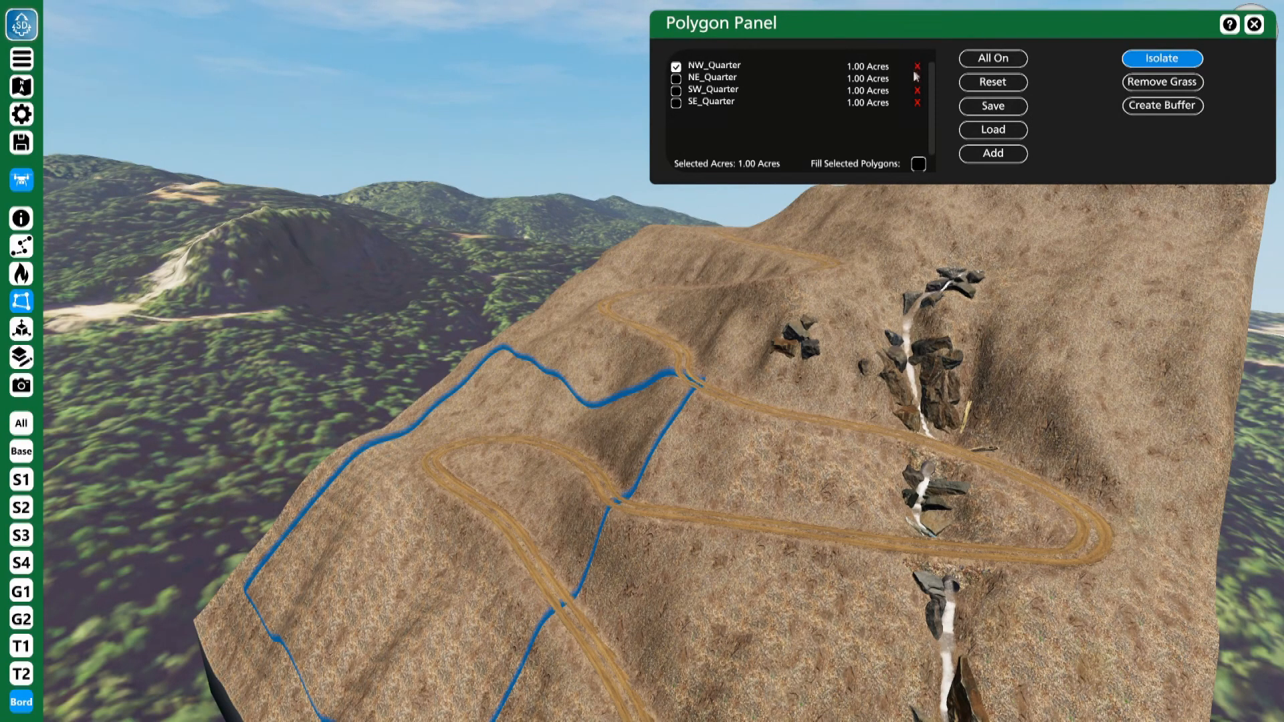
left_click(676, 67)
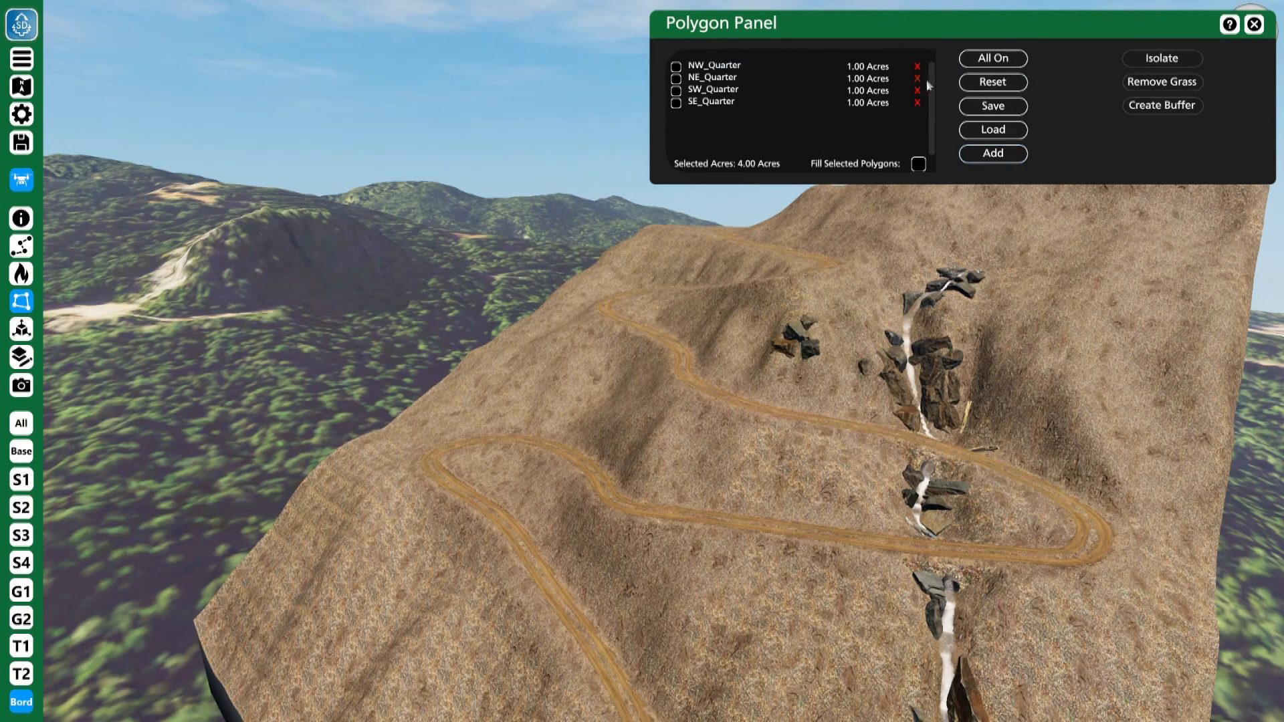
Step: Start a new polygon and trace the stream from the lower terrain edge up to the culvert below the switchback
left_click(1001, 159)
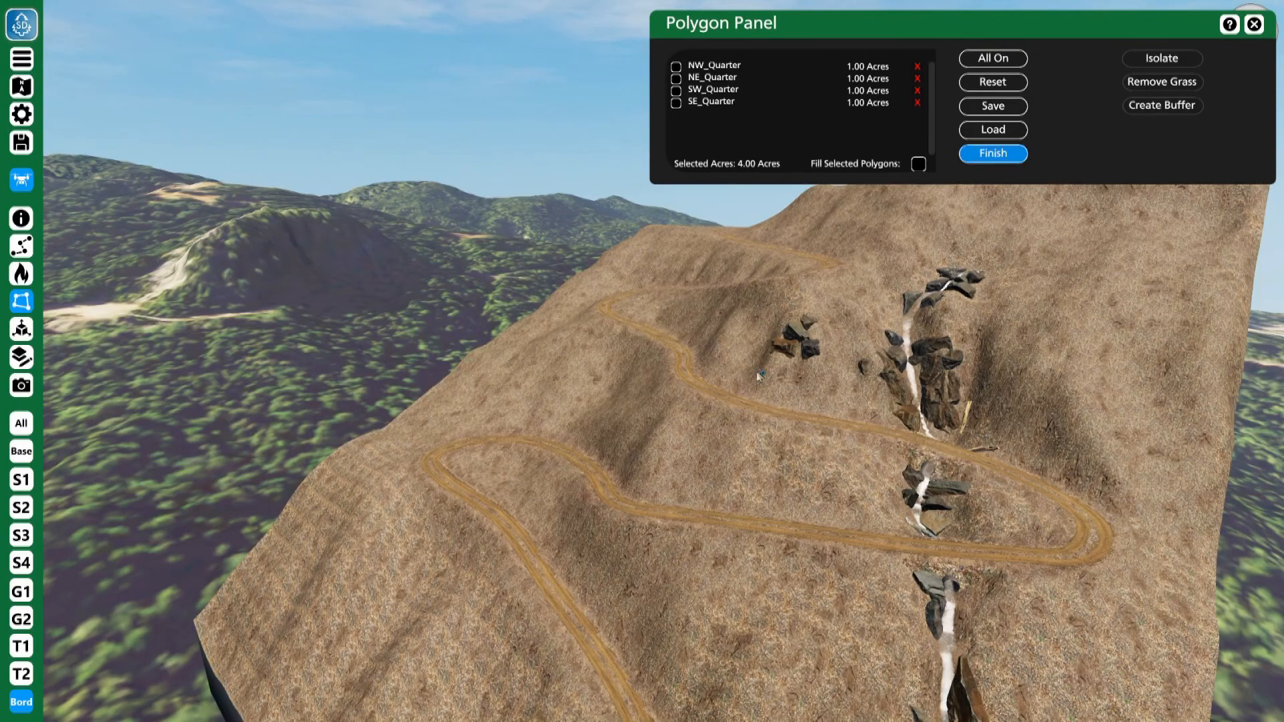
right_click_drag(680, 312, 817, 468)
key("w")
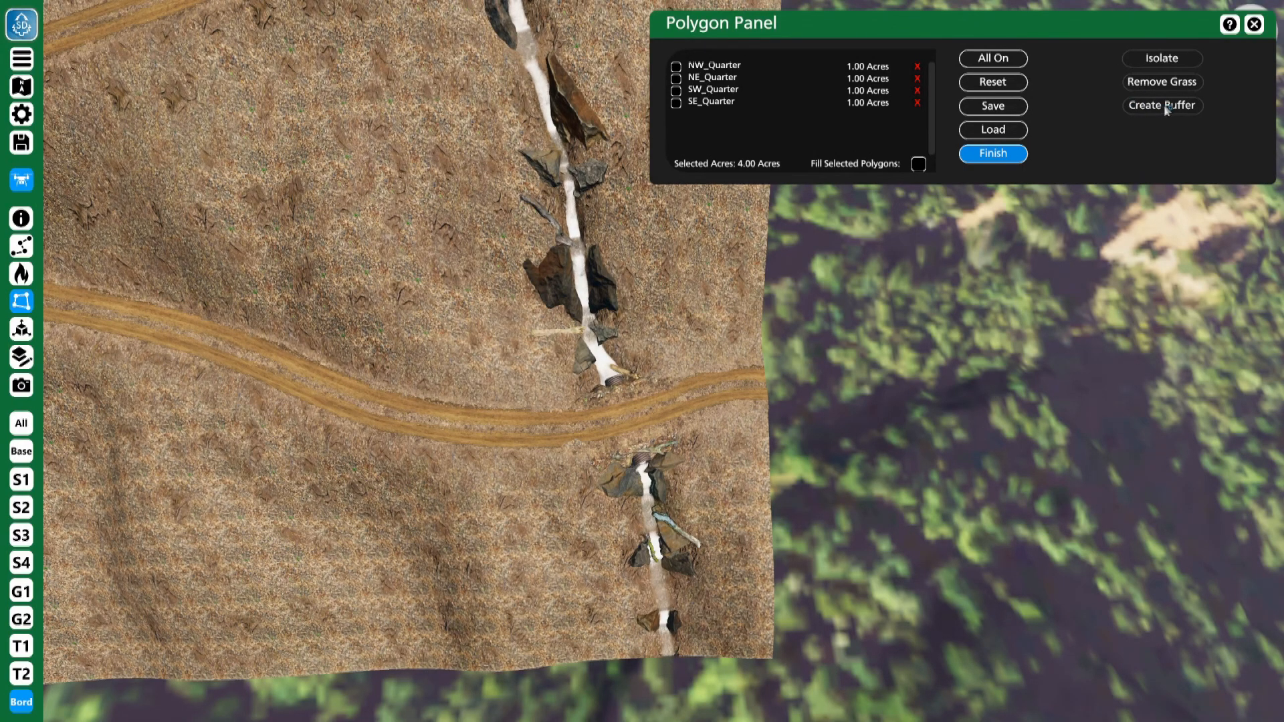
left_click(669, 646)
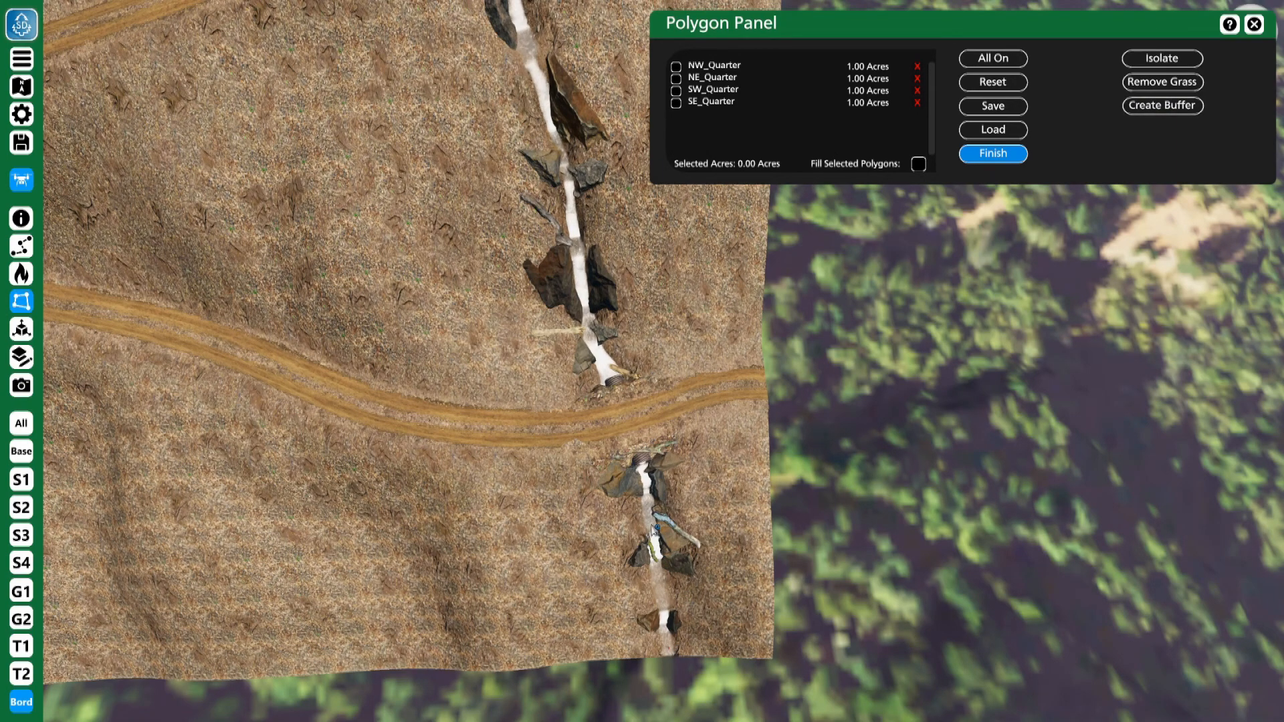
right_click_drag(679, 416, 503, 373)
key("w")
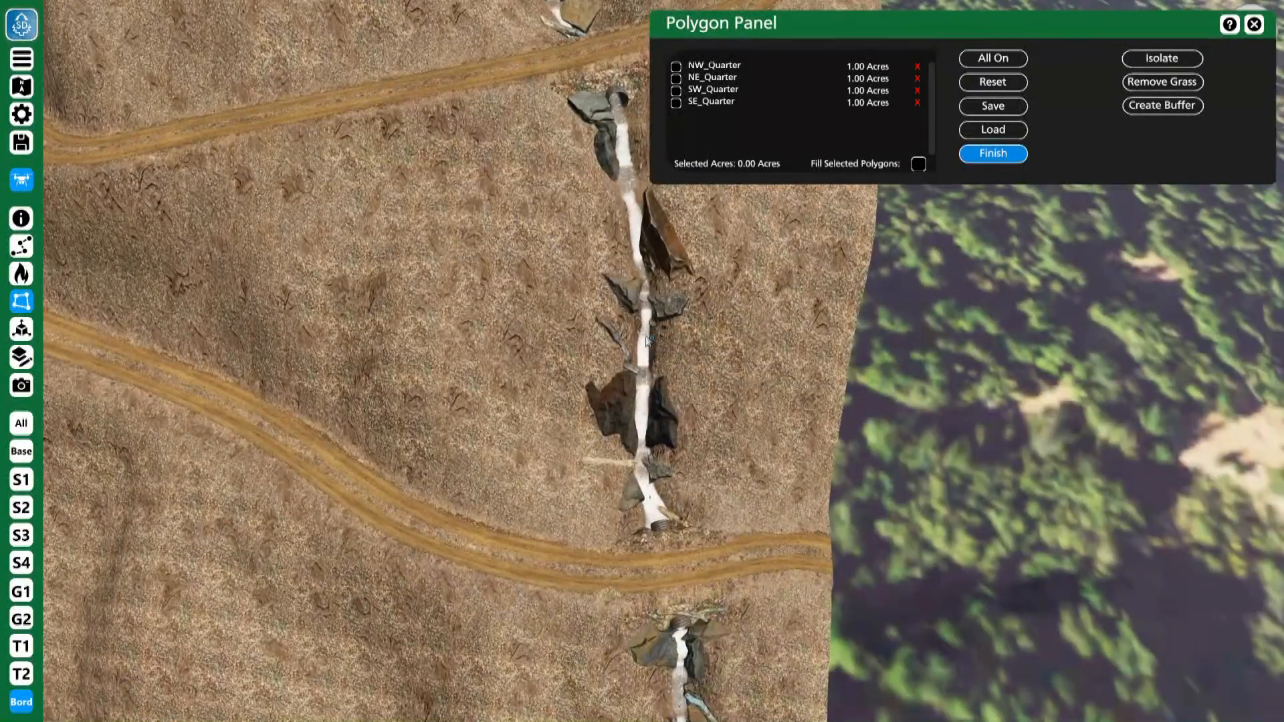
right_click_drag(678, 372, 630, 261)
left_click(629, 306)
key("w")
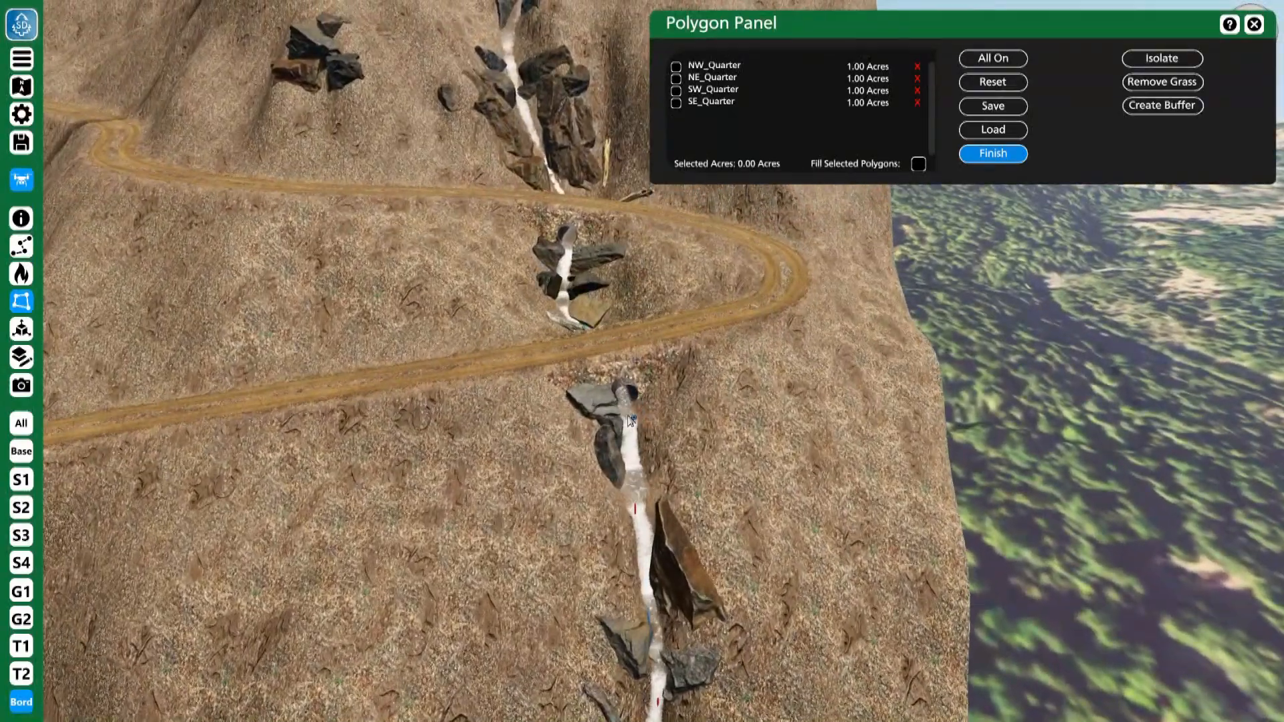
left_click(629, 406)
Step: Continue the polygon line along the stream through the switchback to the culvert outlet above the upper road
right_click_drag(668, 374, 623, 491)
key("w")
key("q")
key("a")
key("e")
key("w")
key("s")
left_click(539, 404)
right_click_drag(539, 401, 524, 73)
key("w")
left_click(547, 403)
right_click_drag(547, 402, 702, 328)
key("w")
key("w")
left_click(651, 529)
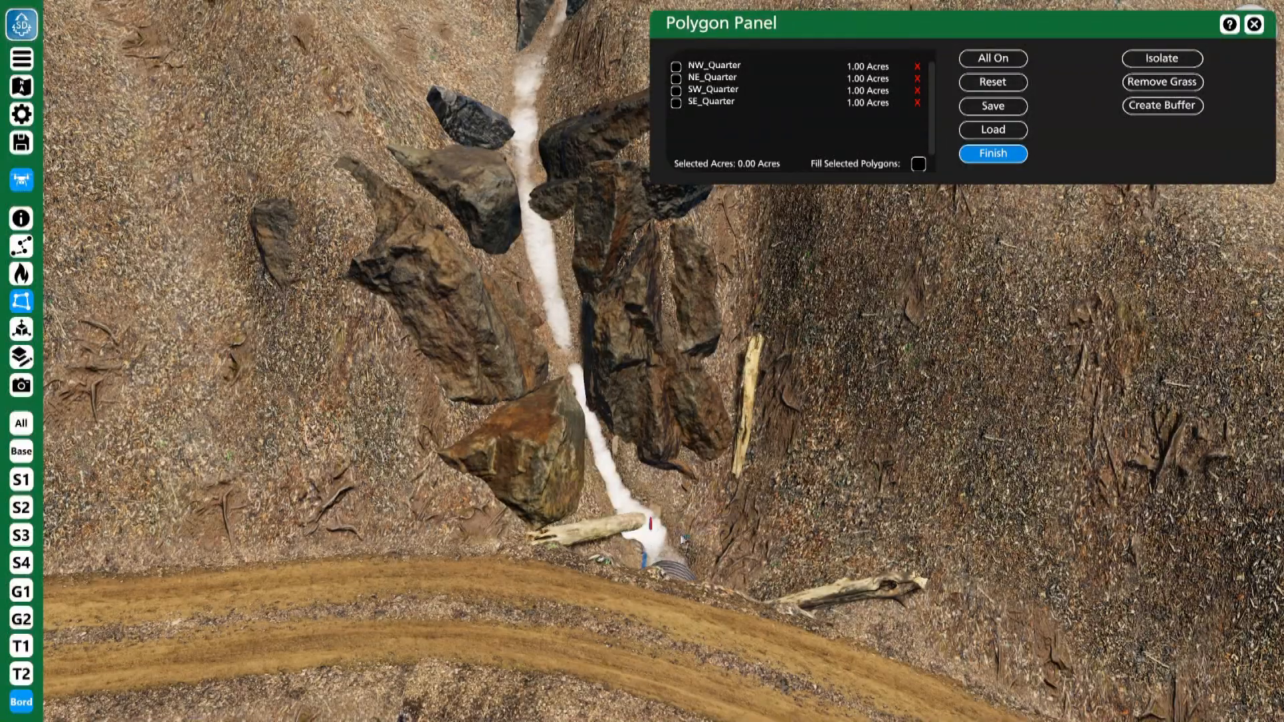
Step: Extend the polygon line up the rocky upper stream to its source near the top of the slope
left_click(549, 267)
right_click_drag(553, 374, 528, 268)
key("w")
left_click(528, 319)
key("w")
key("w")
left_click(727, 459)
right_click_drag(728, 459, 729, 413)
key("w")
left_click(829, 414)
right_click_drag(830, 416, 884, 375)
key("w")
right_click_drag(676, 288, 1175, 446)
key("s")
right_click_drag(856, 336, 789, 358)
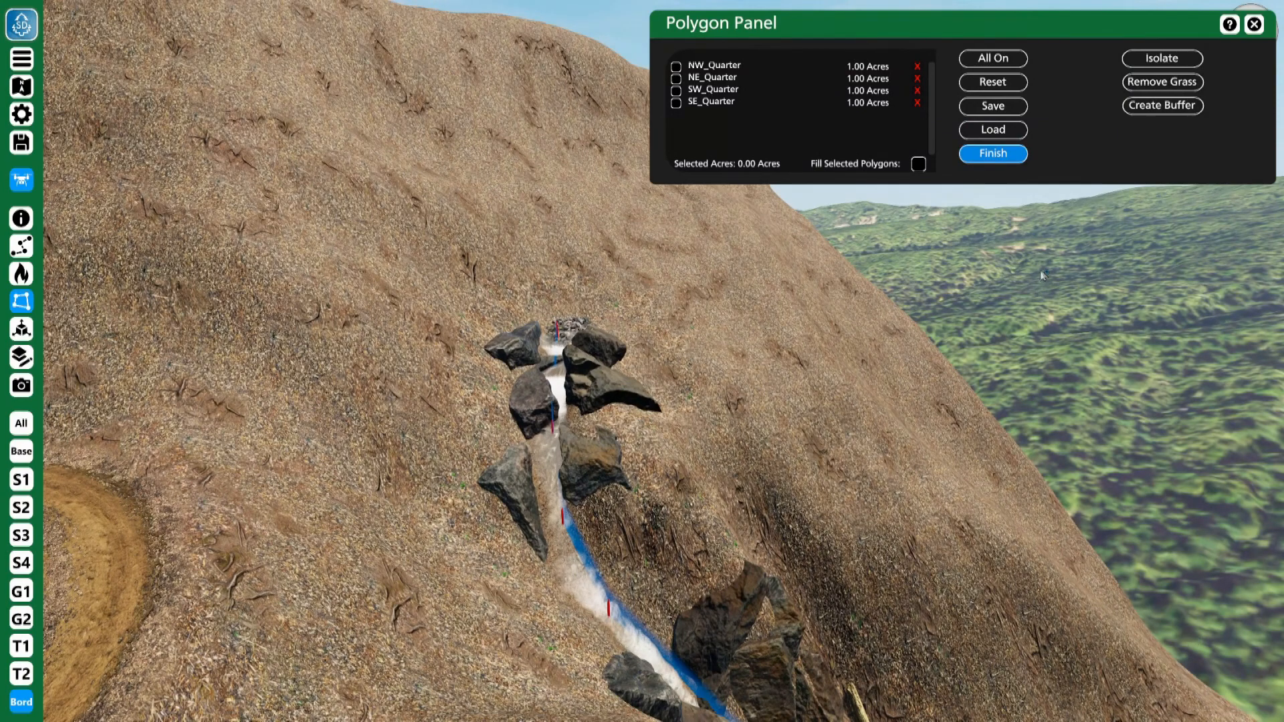
Step: Create a buffer with a 50 ft radius around the traced stream line and finish the polygon
right_click_drag(107, 244, 210, 274)
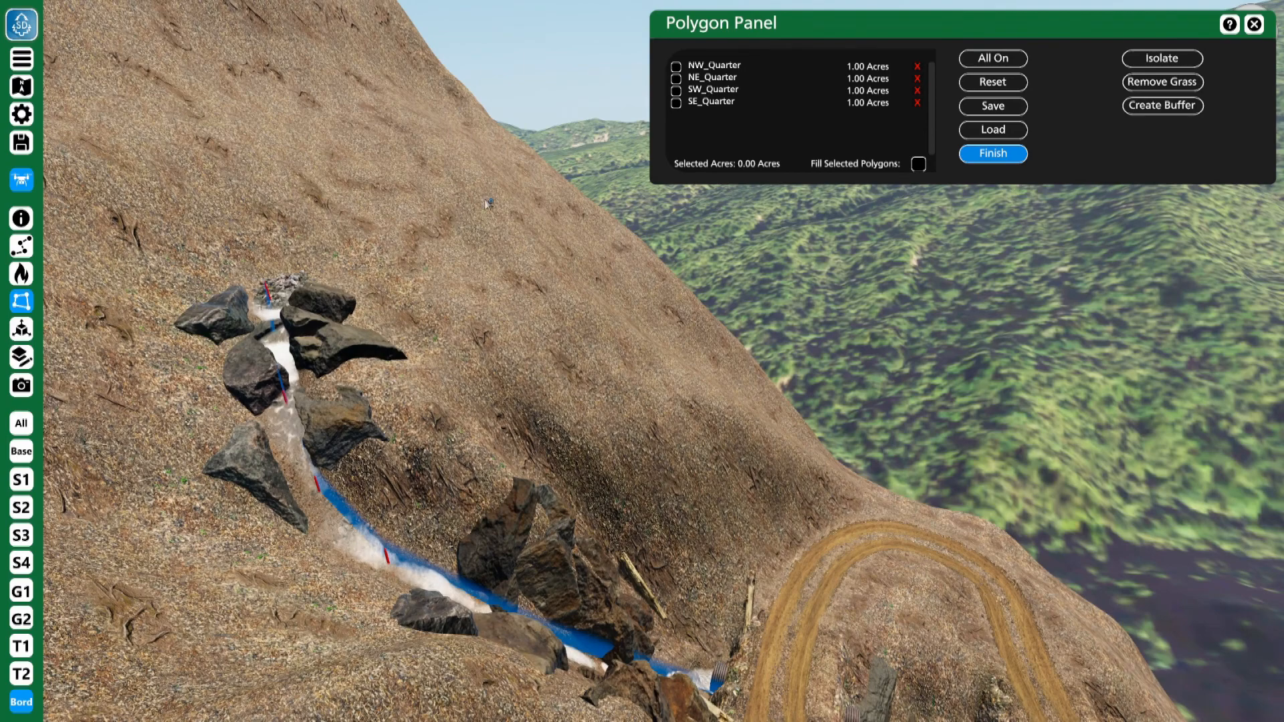
right_click_drag(486, 203, 995, 480)
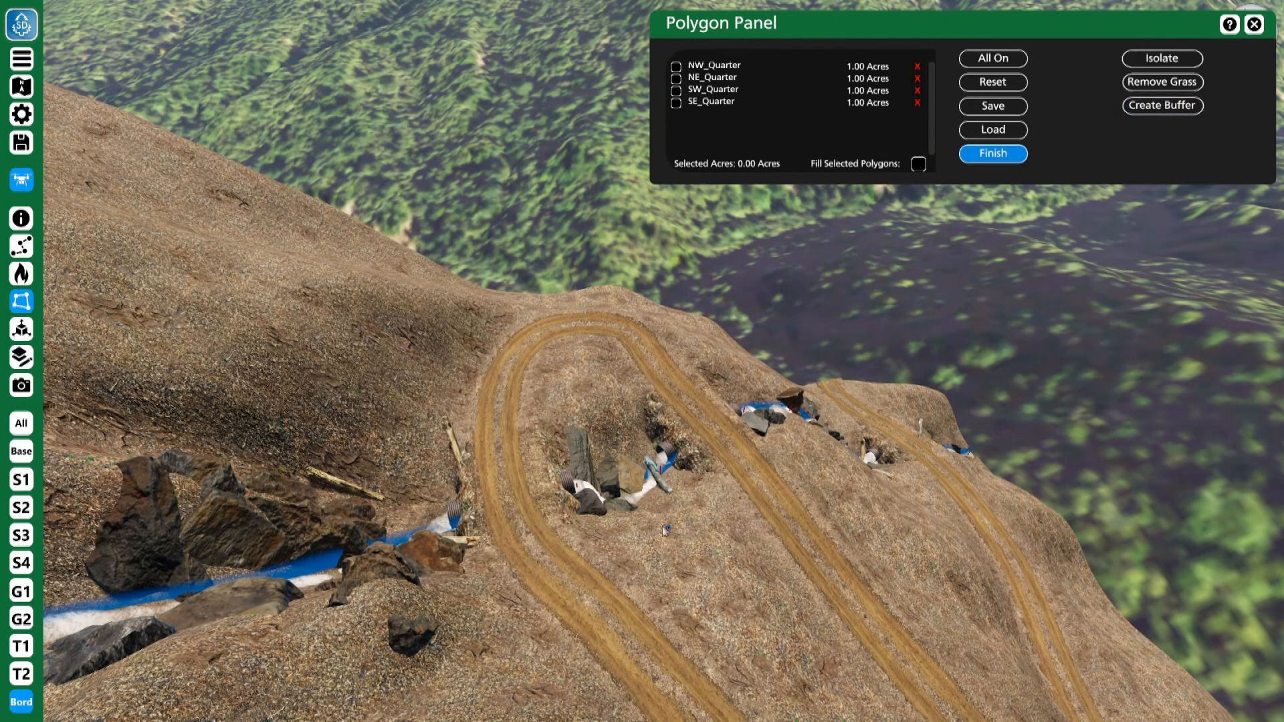
left_click(1162, 106)
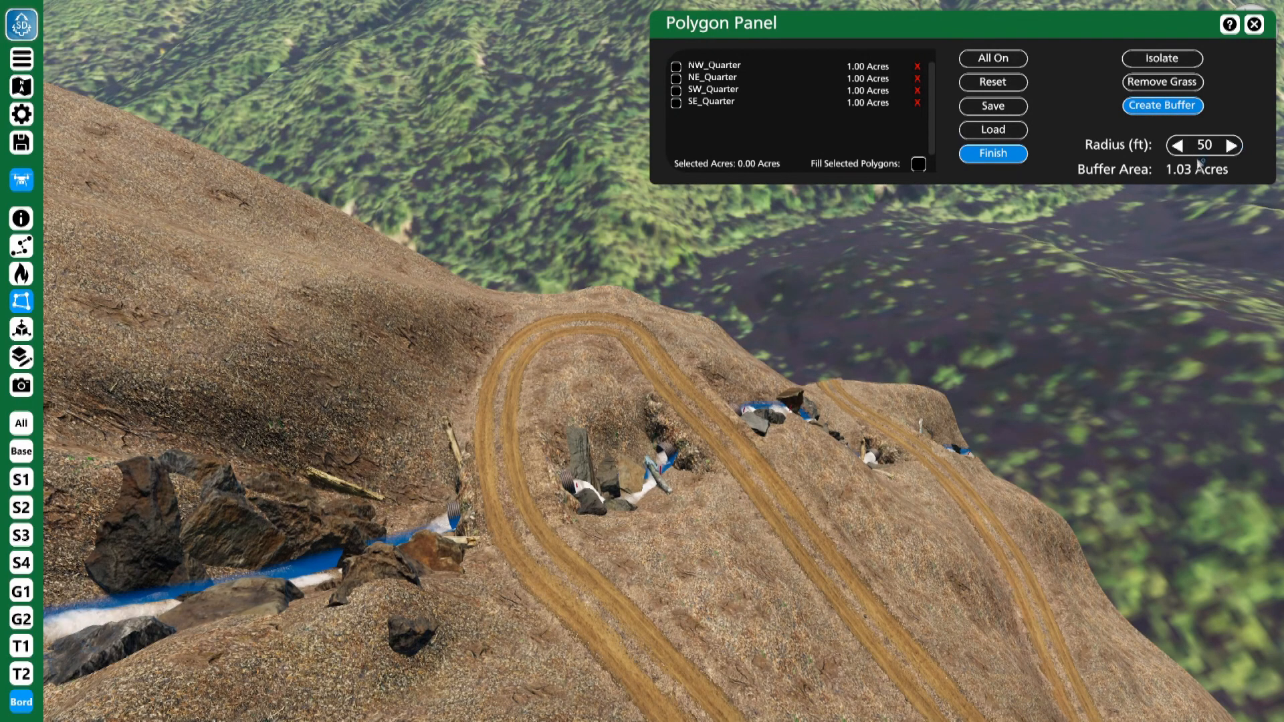
left_click(1234, 148)
left_click(1233, 149)
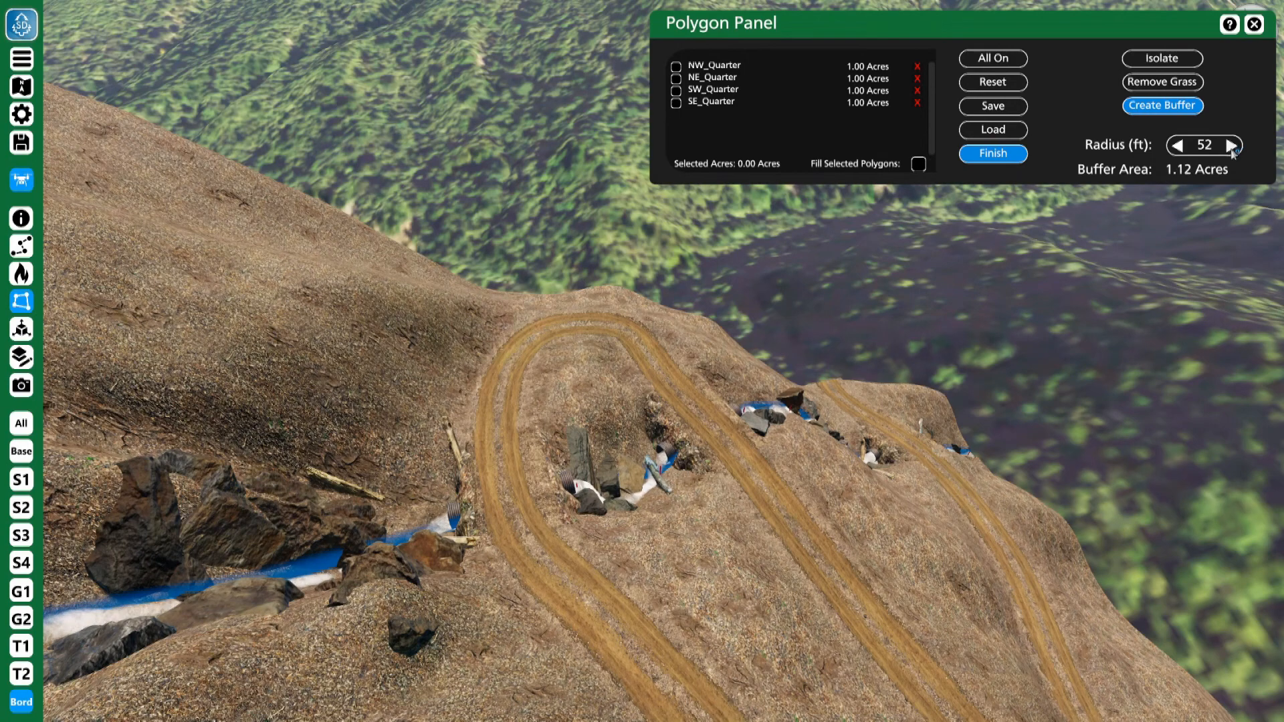
left_click(1179, 146)
key("s")
right_click_drag(1163, 267, 916, 228)
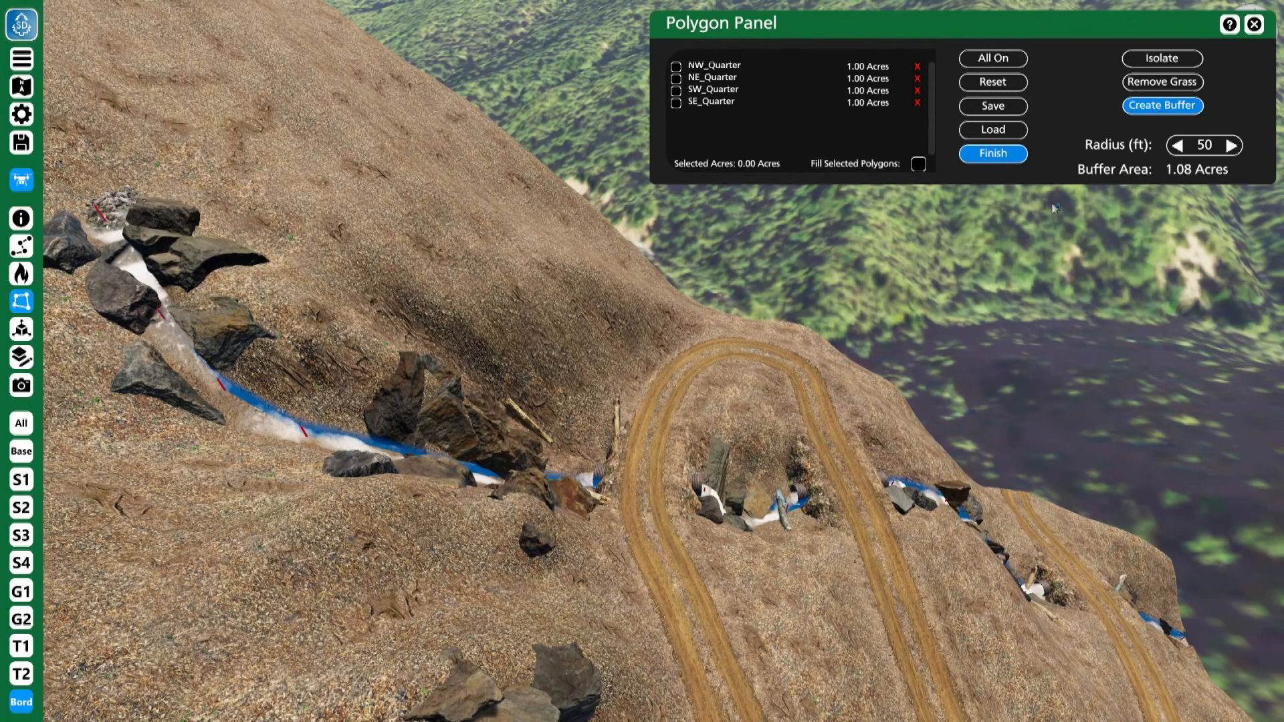
left_click(993, 153)
right_click_drag(655, 169, 996, 373)
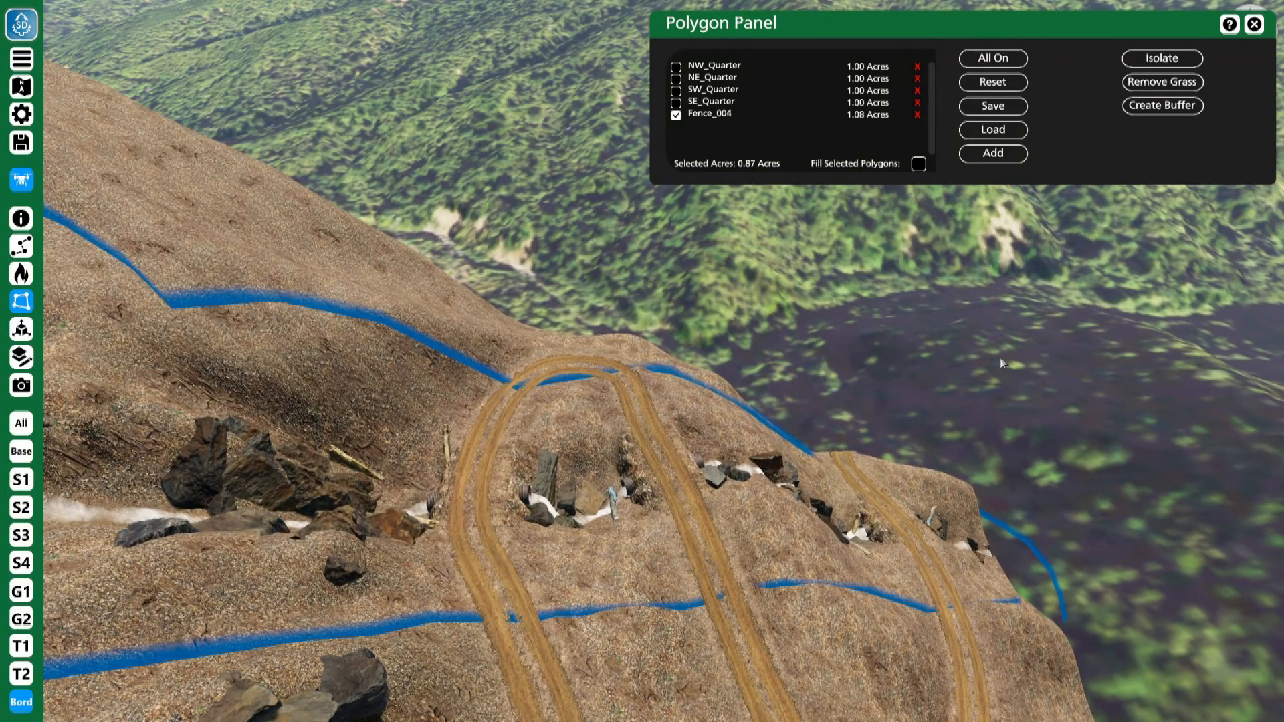
Step: Open the Stand Tools with the planimetric view and show structure S2 isolated to the stream buffer polygon Fence_004
left_click(21, 59)
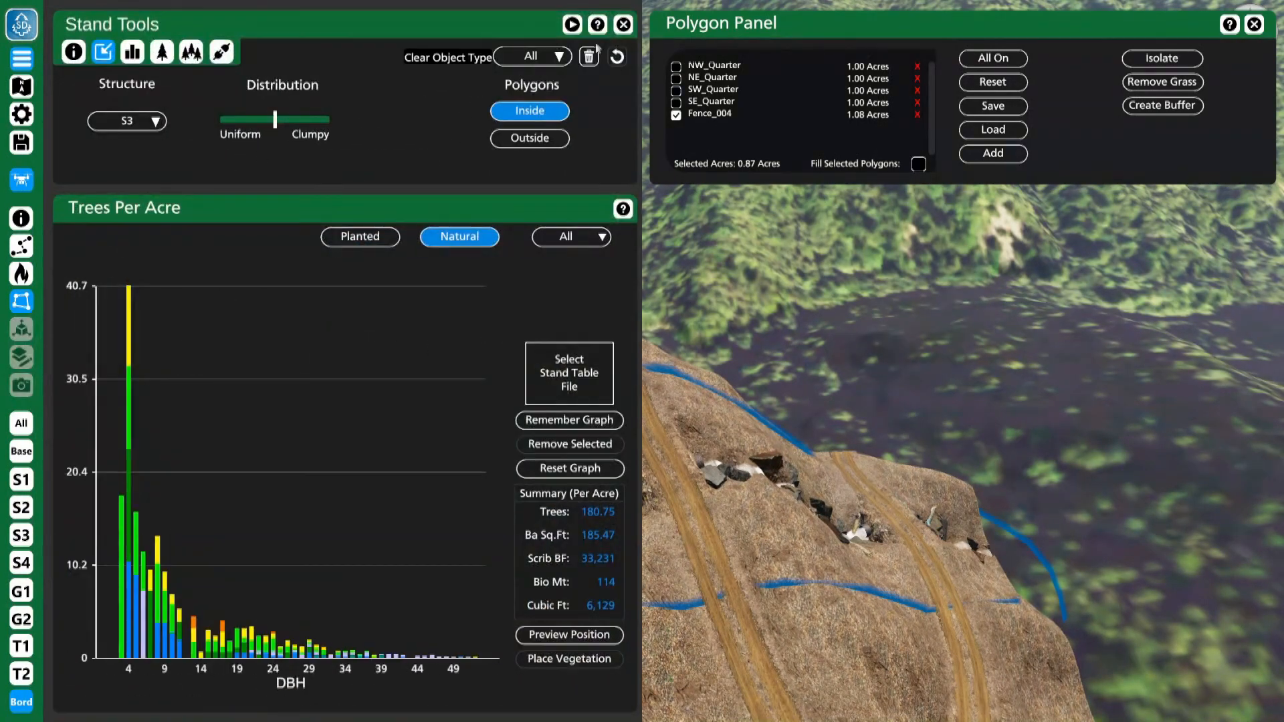
left_click(572, 25)
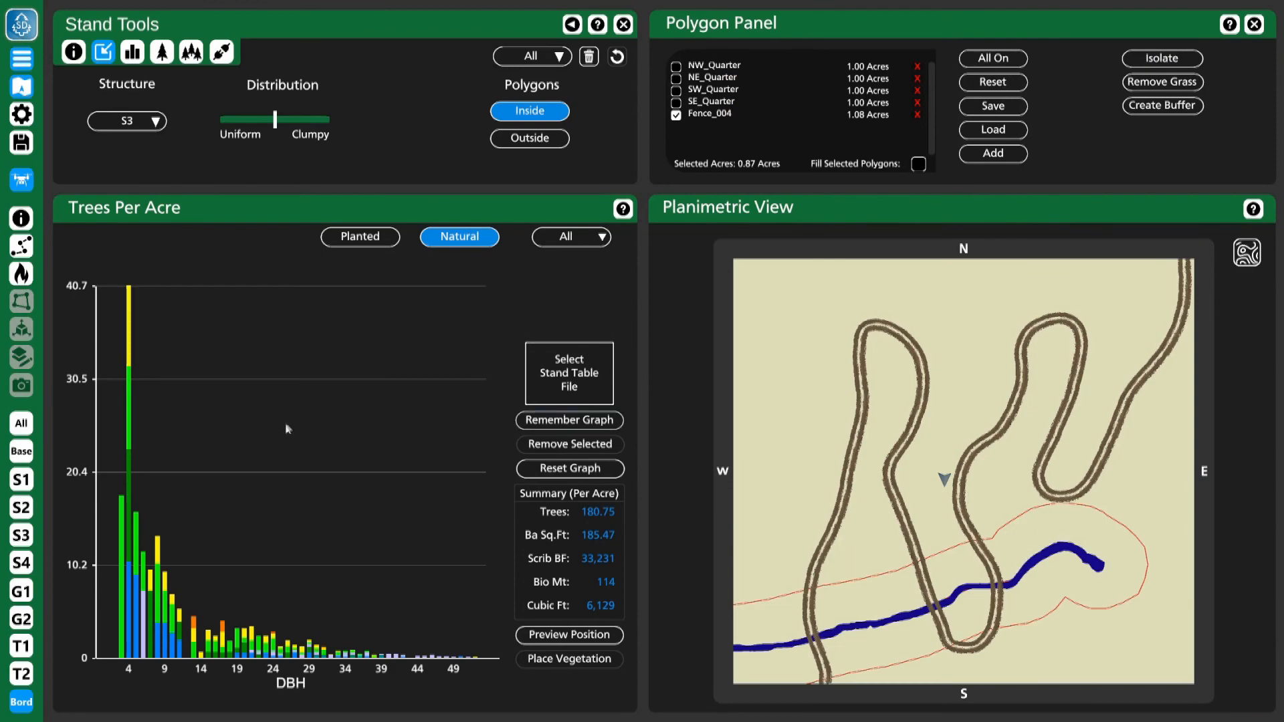
left_click(31, 512)
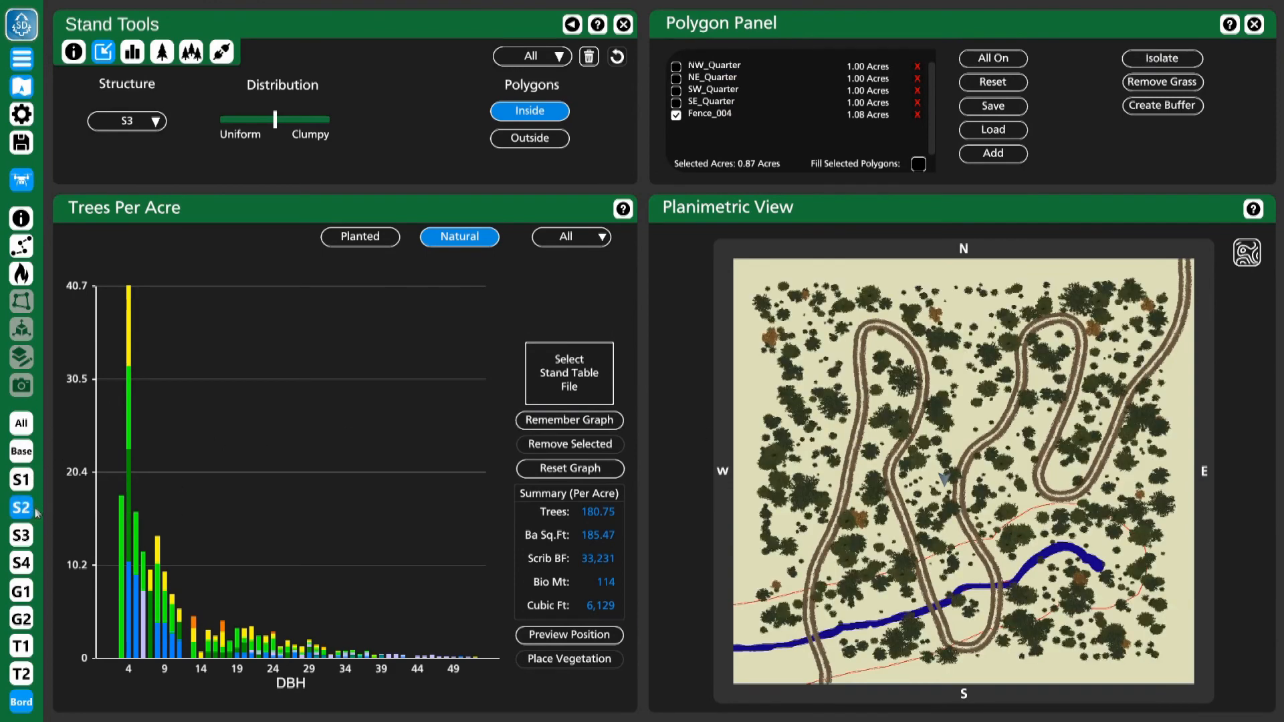
left_click(1181, 60)
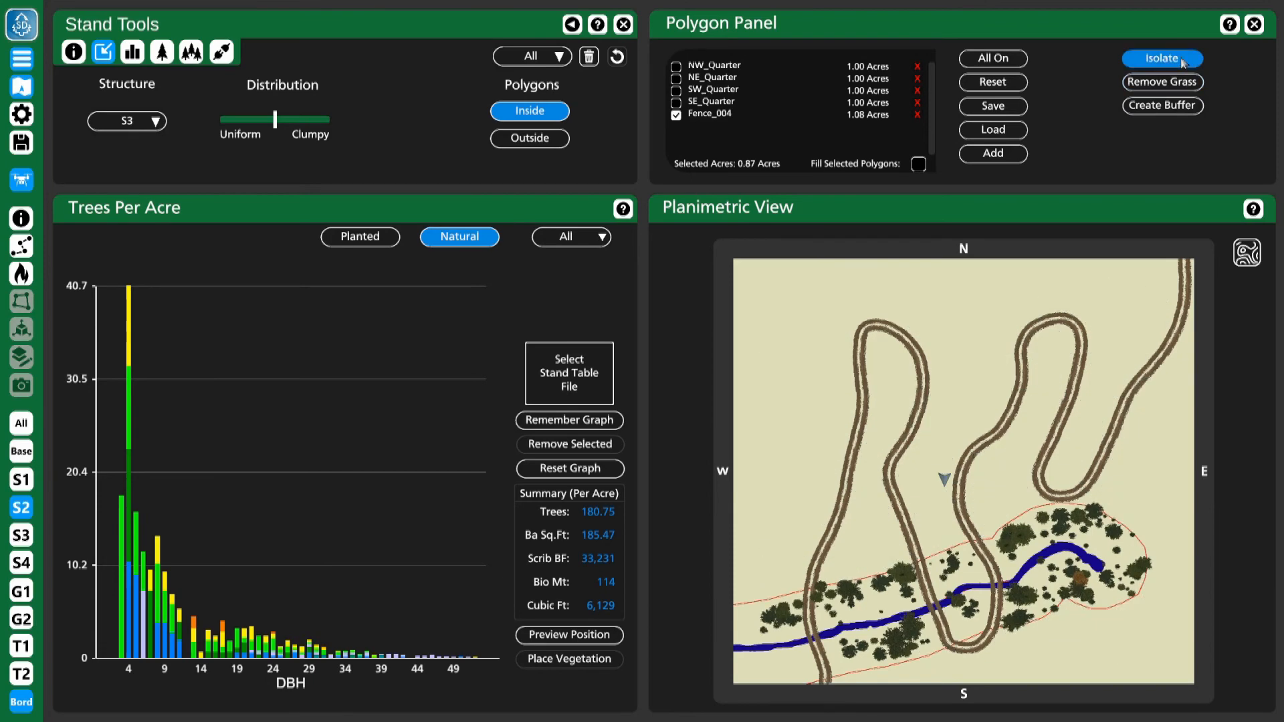
Step: Turn off the polygon isolation and rename the stream buffer polygon Fence_004 as Buffer
left_click(1181, 61)
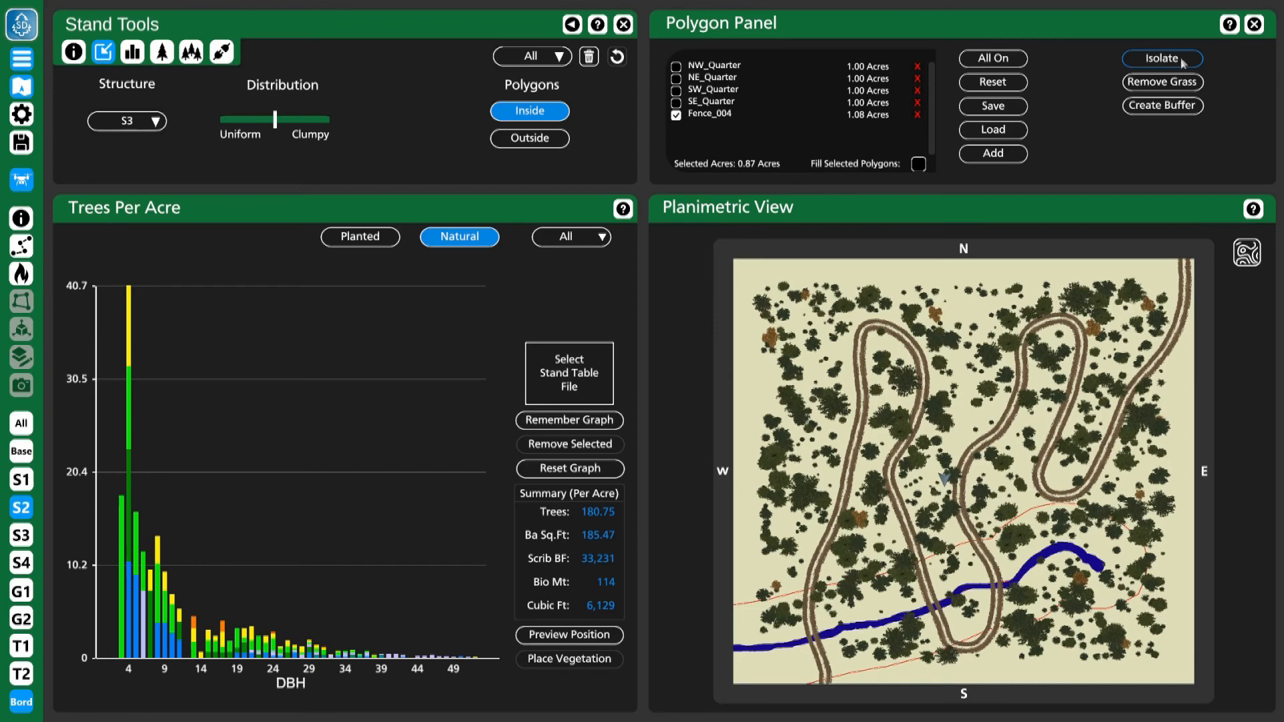
left_click(707, 115)
type("Buffer")
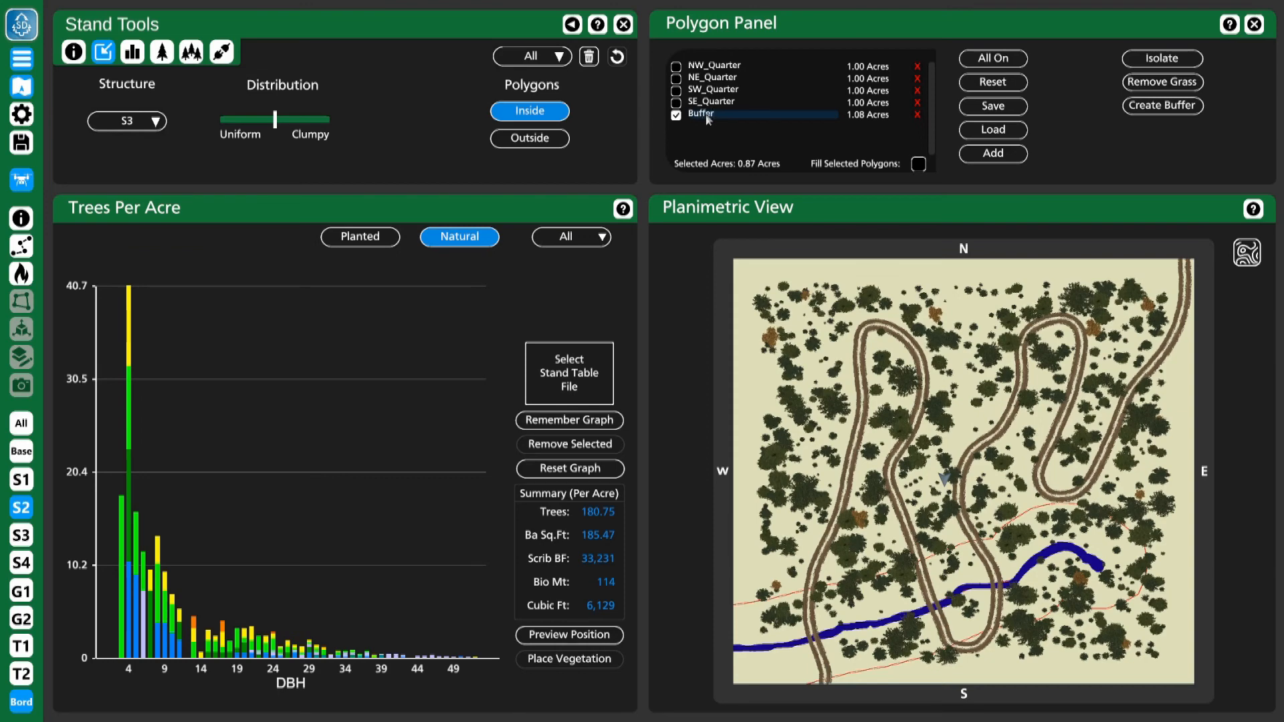
key("Return")
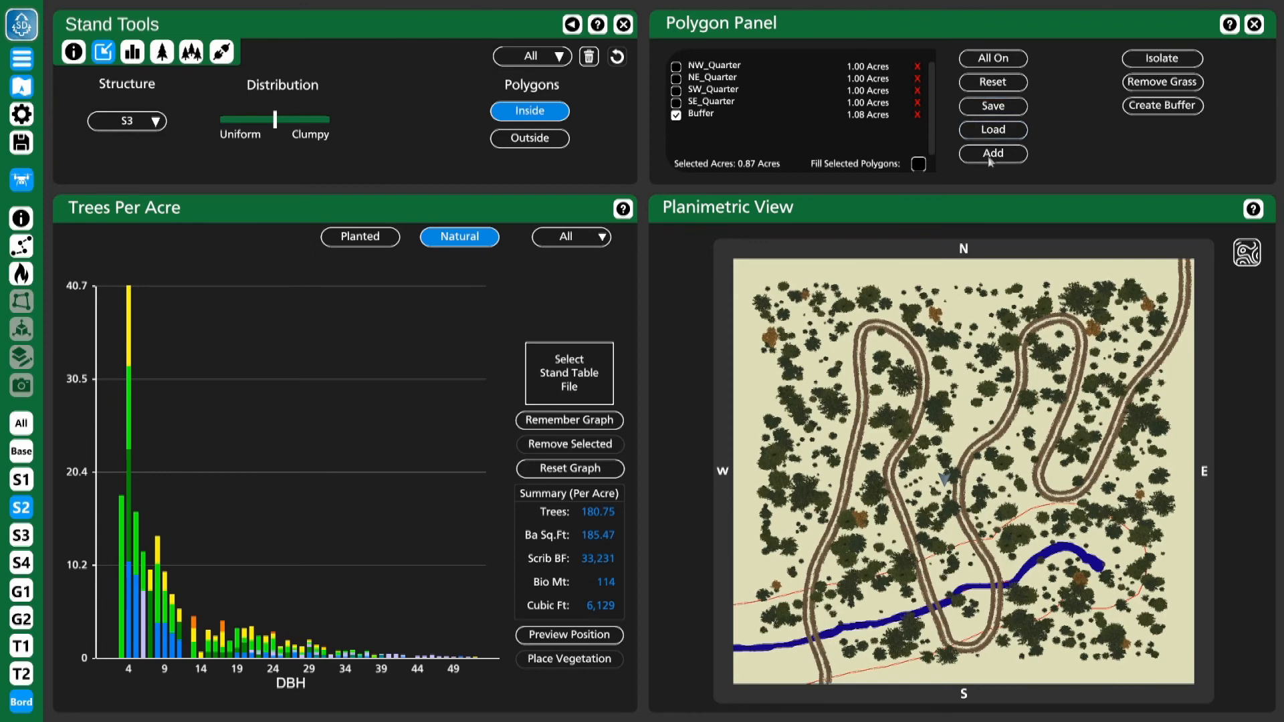
Step: Look over the saved polygon layout files in the Forests folder and close the list without loading any
left_click(994, 131)
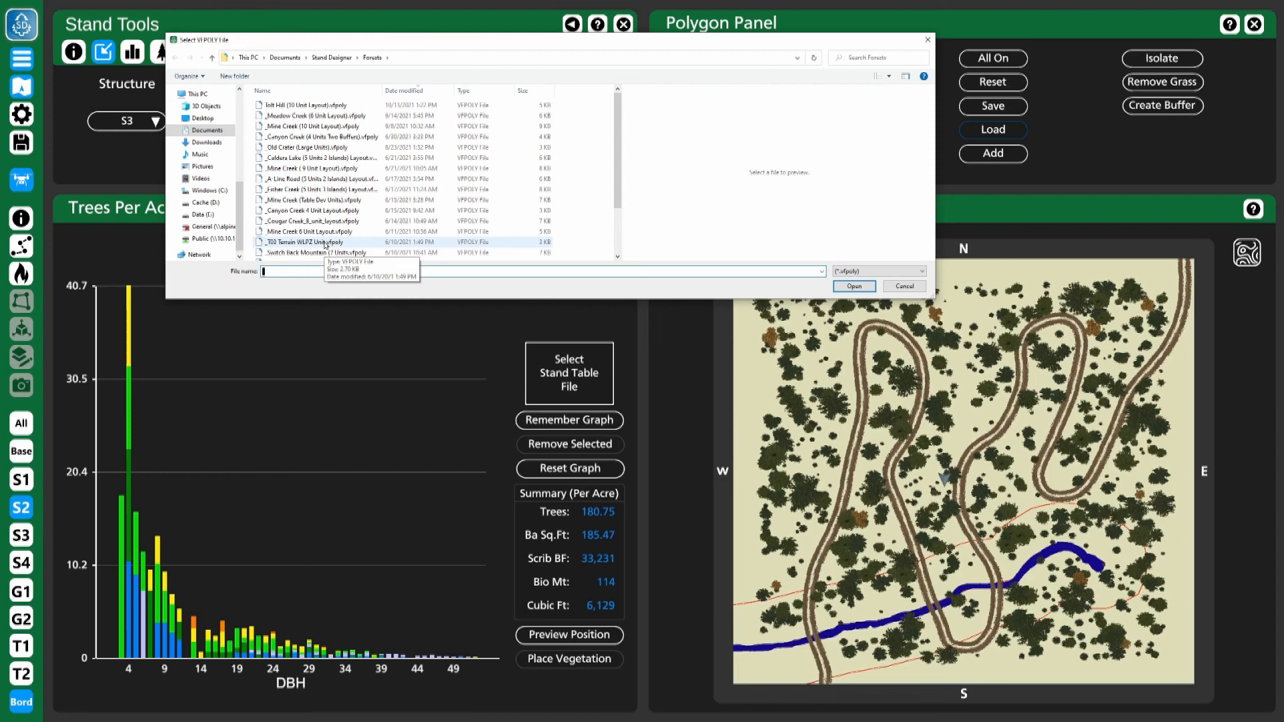
left_click(904, 286)
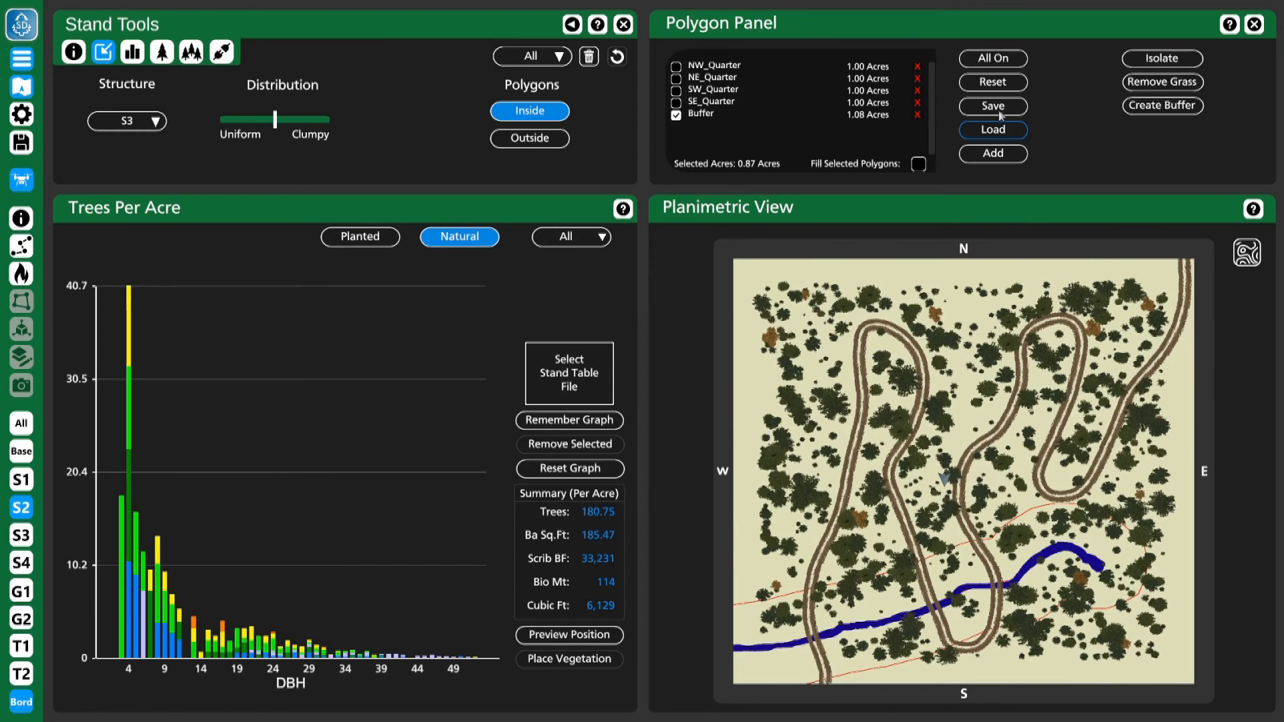
Step: Hide all structures and start a new polygon at the buffer's northern edge, tracing the eastern switchback leg up to its northern loop
left_click(21, 425)
left_click(21, 426)
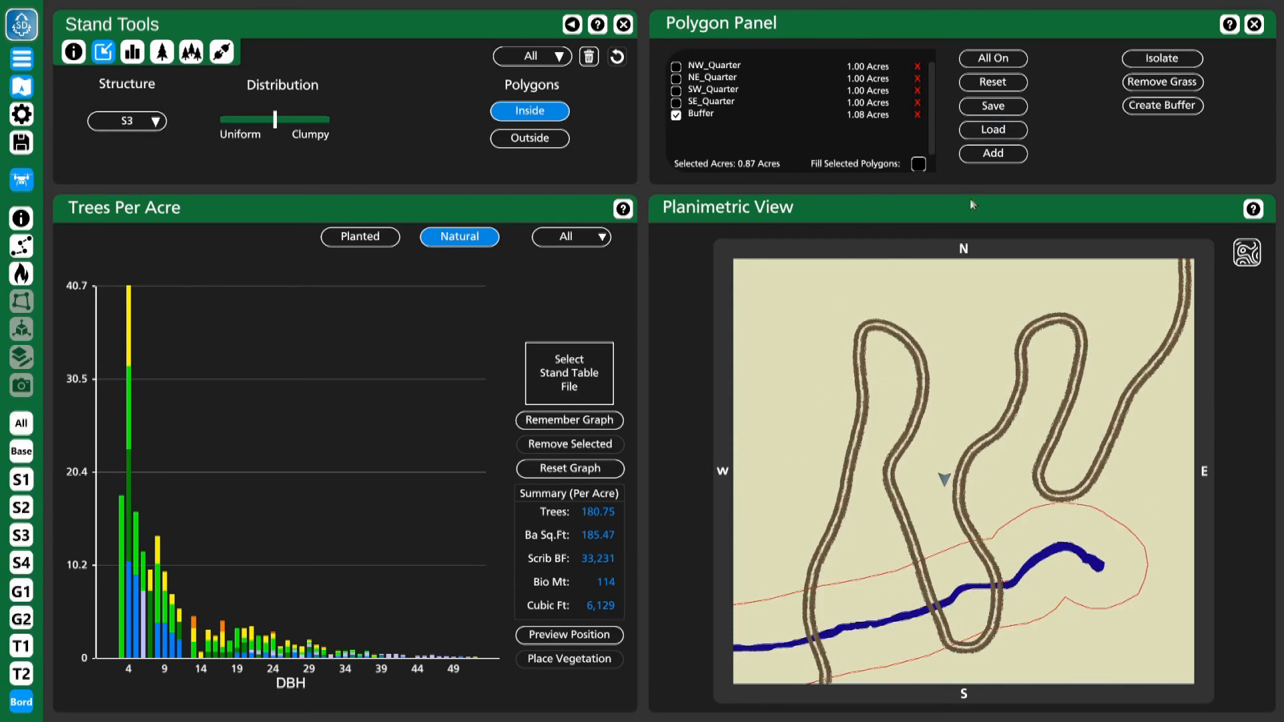
left_click(980, 153)
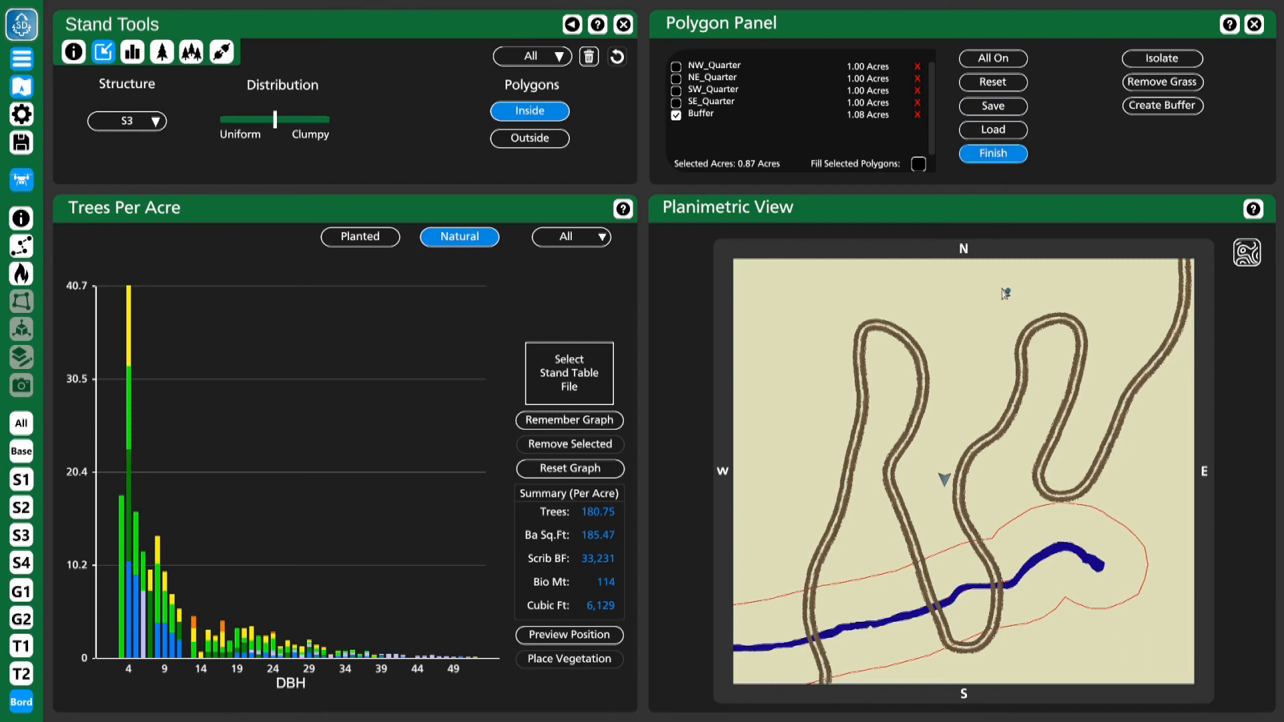
left_click(996, 530)
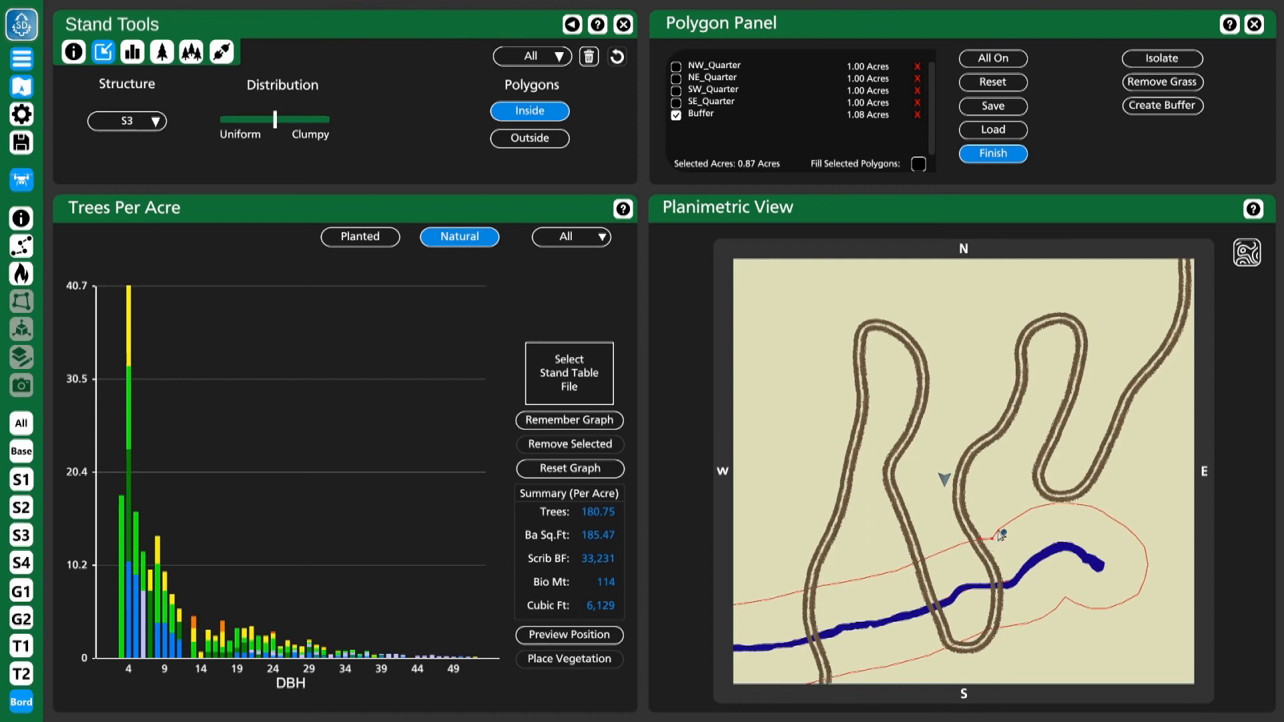
left_click(1029, 509)
left_click(1056, 495)
left_click(1042, 484)
left_click(1043, 456)
left_click(1064, 423)
left_click(1069, 400)
left_click(1079, 358)
left_click(1069, 319)
Step: Continue the polygon around the northern loop and down the western road leg to the buffer, and finish it
left_click(1044, 321)
left_click(1026, 337)
left_click(1023, 361)
left_click(1021, 383)
left_click(1014, 410)
left_click(996, 434)
left_click(974, 450)
left_click(960, 474)
left_click(960, 505)
left_click(971, 532)
left_click(985, 154)
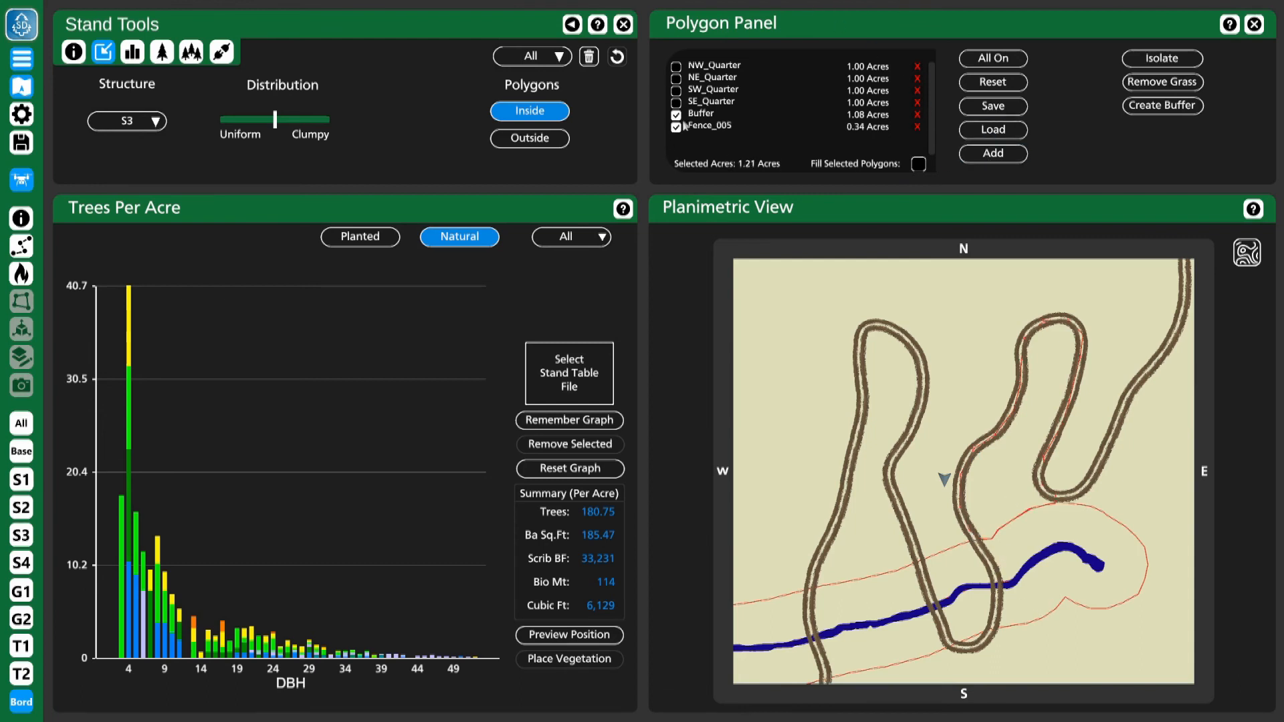
Step: Rename the new polygon Fence_005 as Mid Switch back Unit
double_click(709, 127)
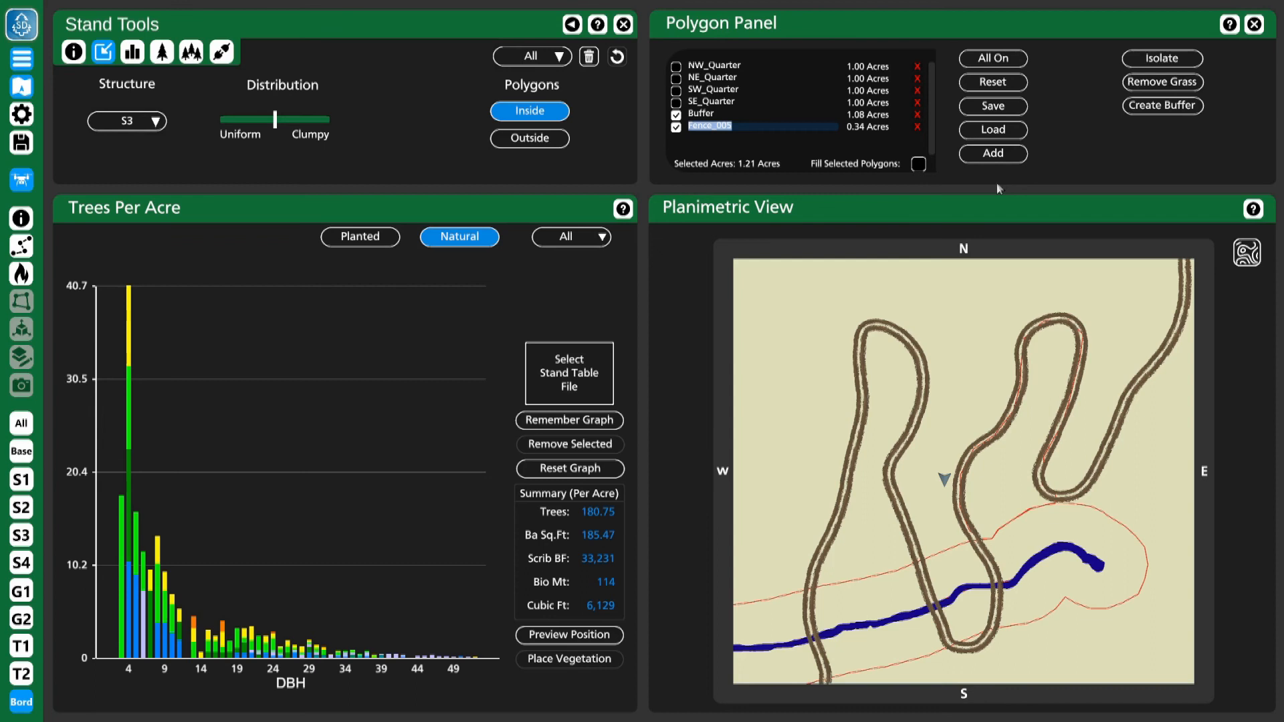
type("T")
type("id Switch back")
type(" Unit")
key("Return")
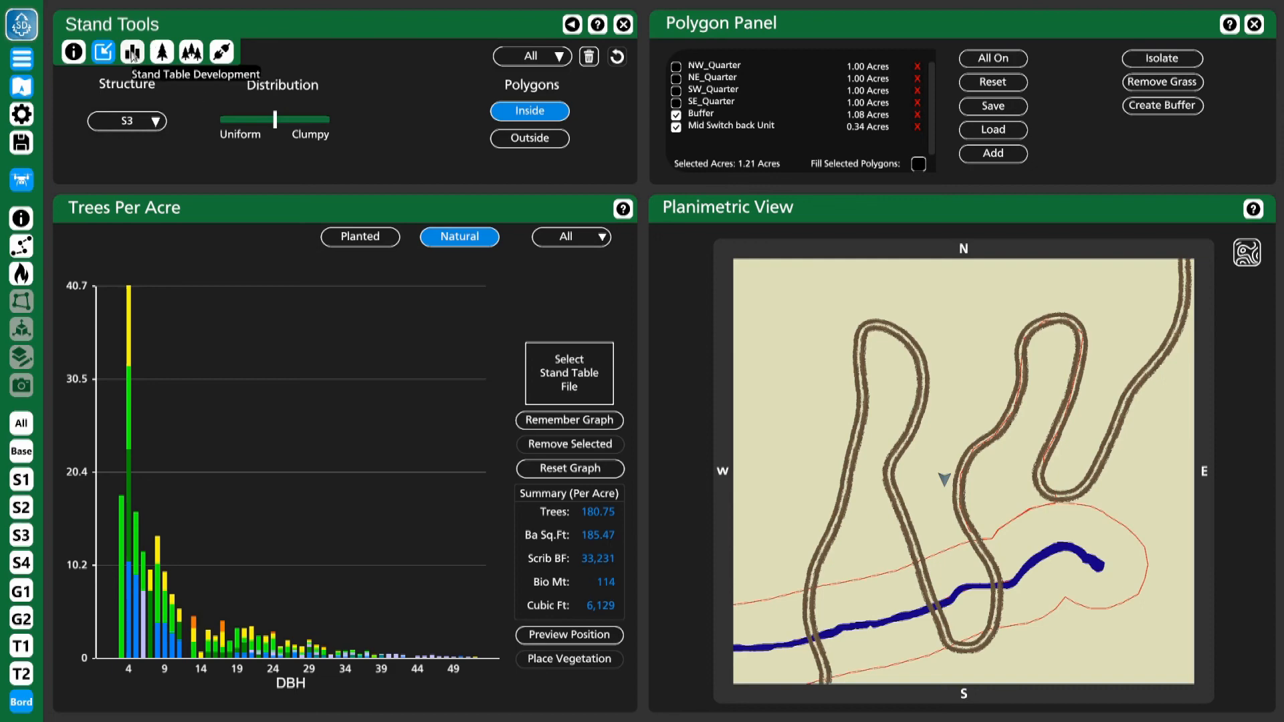
Step: Show all structures and delete only the trees inside the Buffer and Mid Switch back Unit polygons
left_click(22, 424)
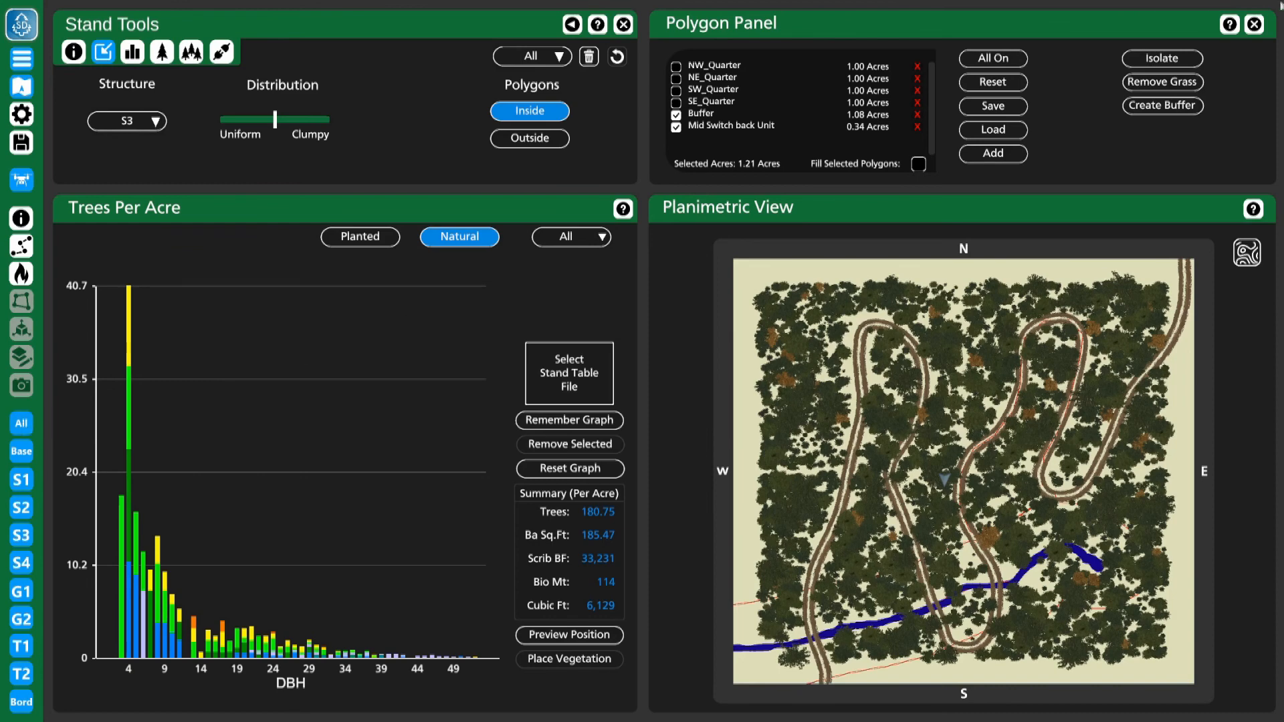
left_click(560, 57)
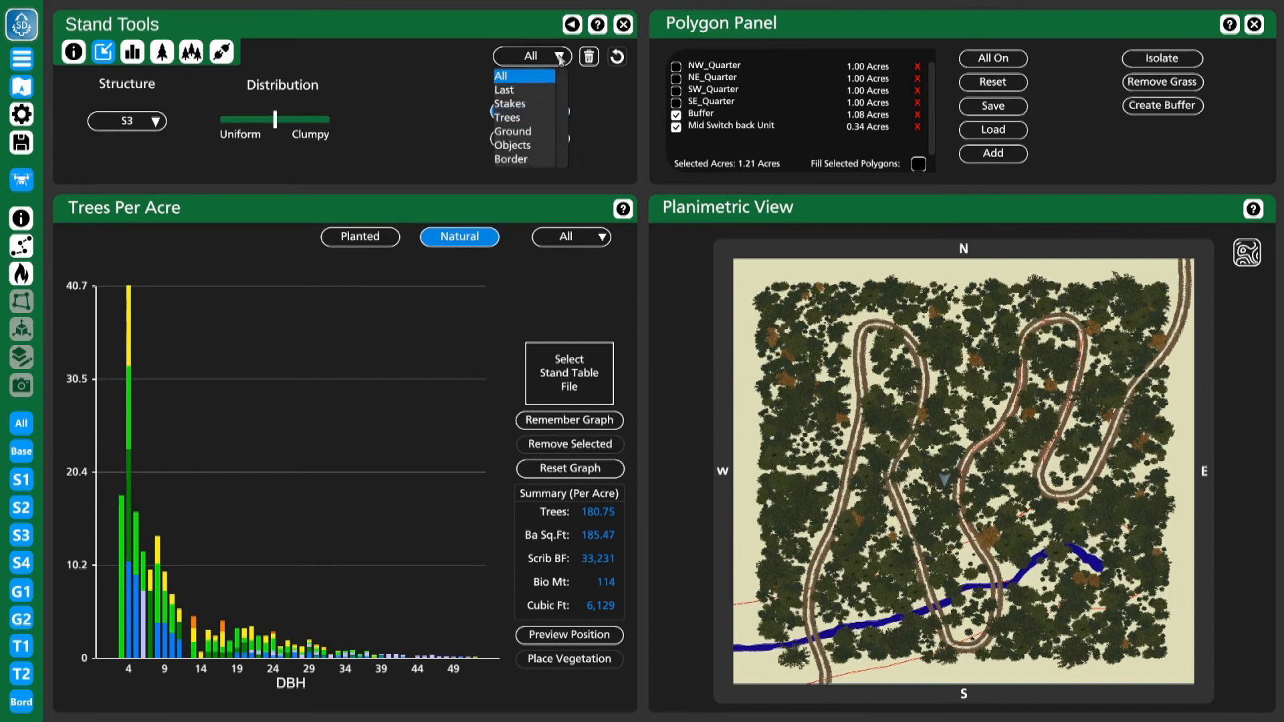
left_click(517, 119)
left_click(589, 58)
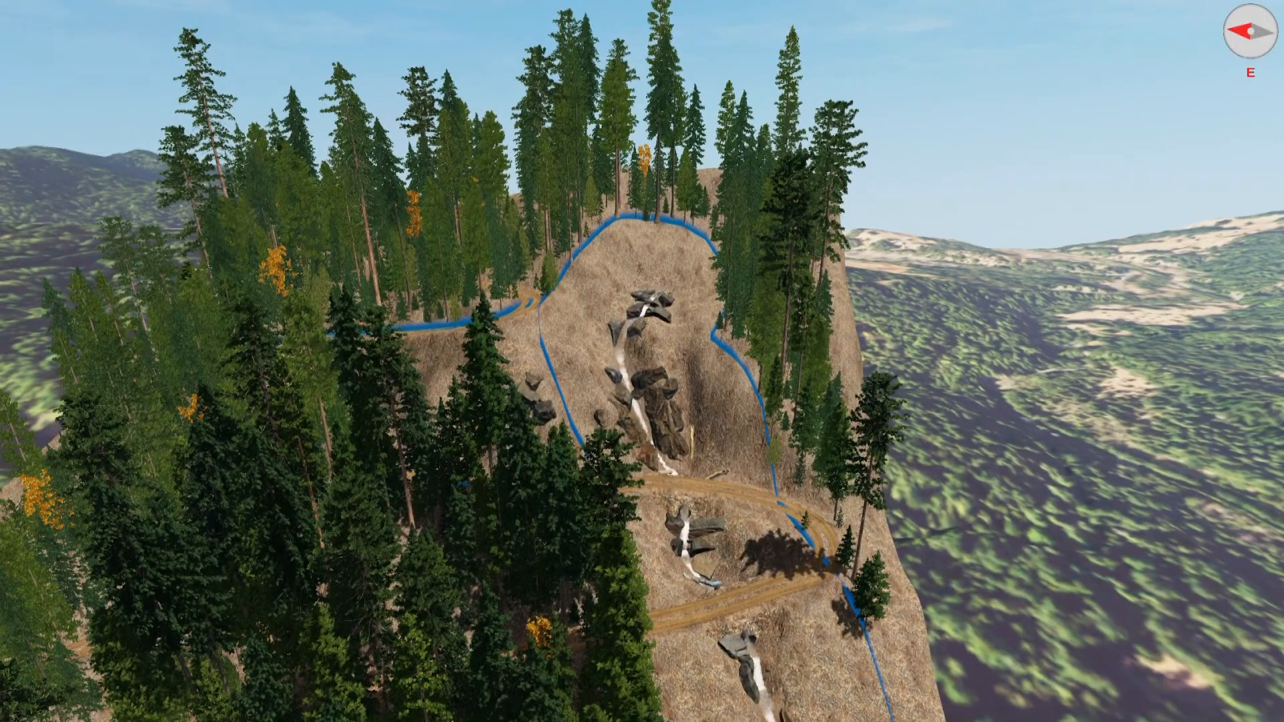
Step: Open Stand Table Development and set Ponderosa Pine to 28% of the species mix
key("Tab")
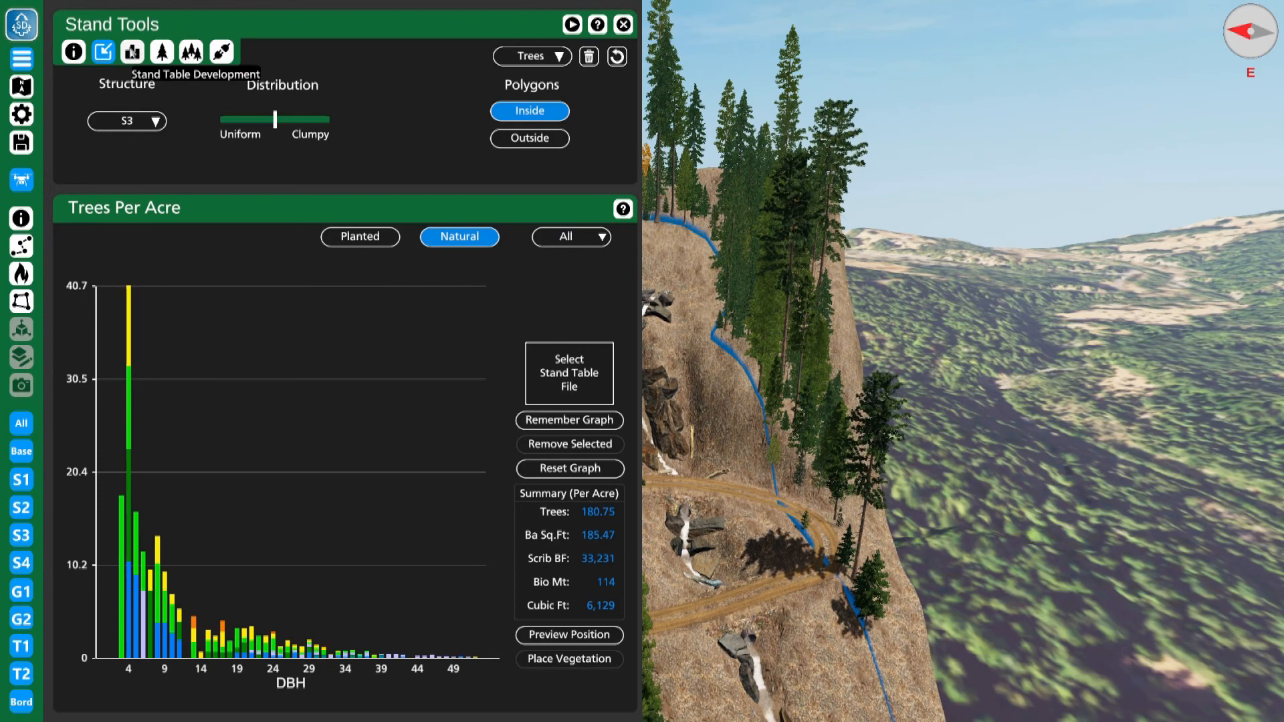
left_click(133, 53)
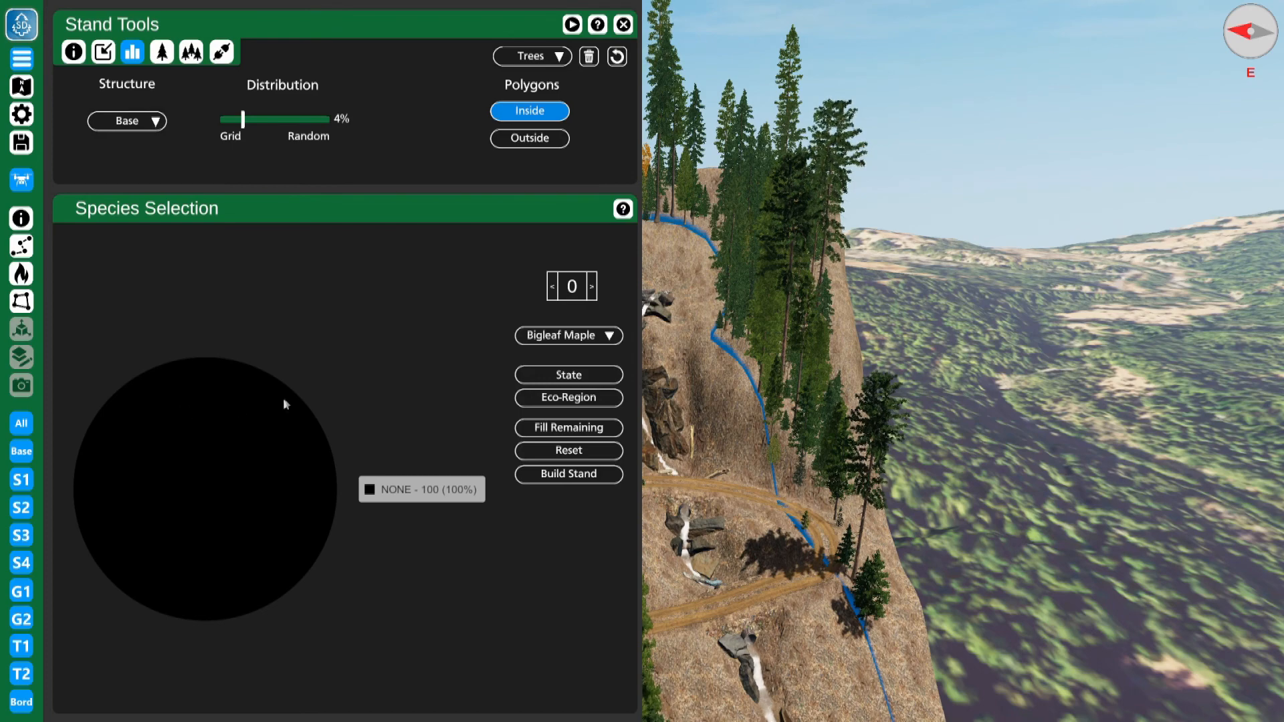
left_click(610, 335)
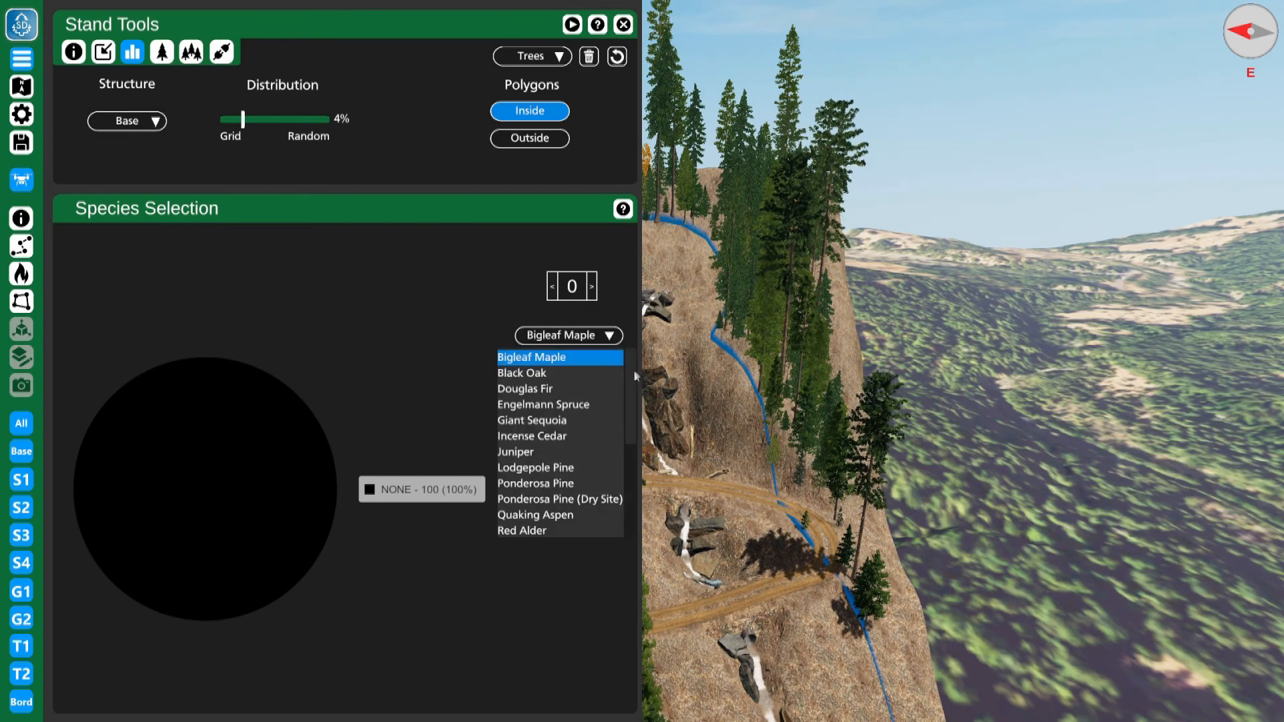
scroll(560, 421, "down", 5)
scroll(561, 422, "down", 3)
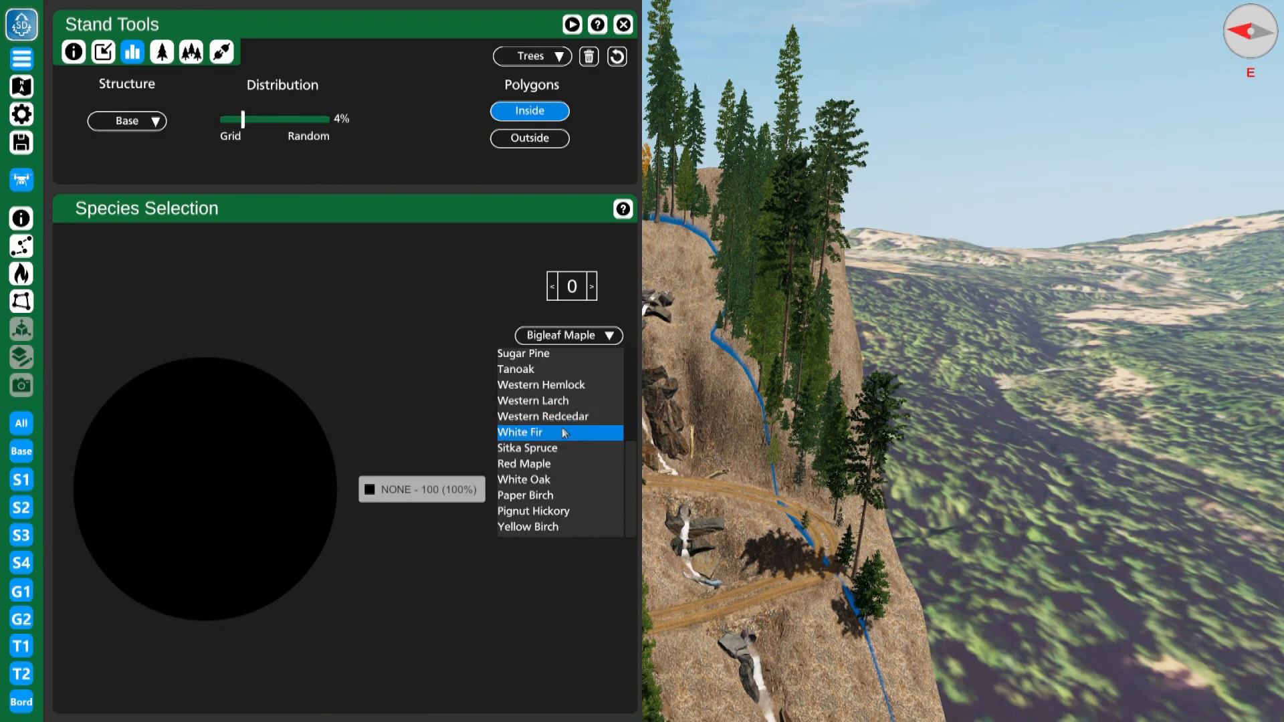
scroll(565, 432, "up", 3)
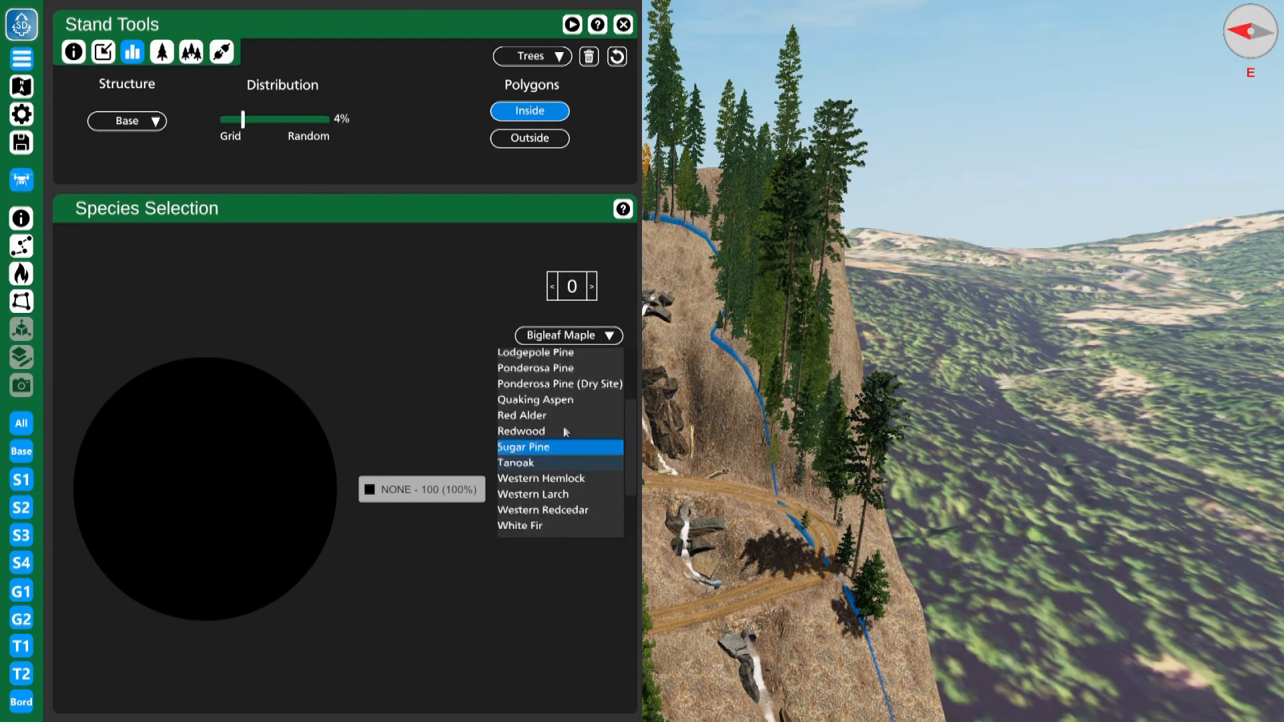
scroll(535, 421, "up", 2)
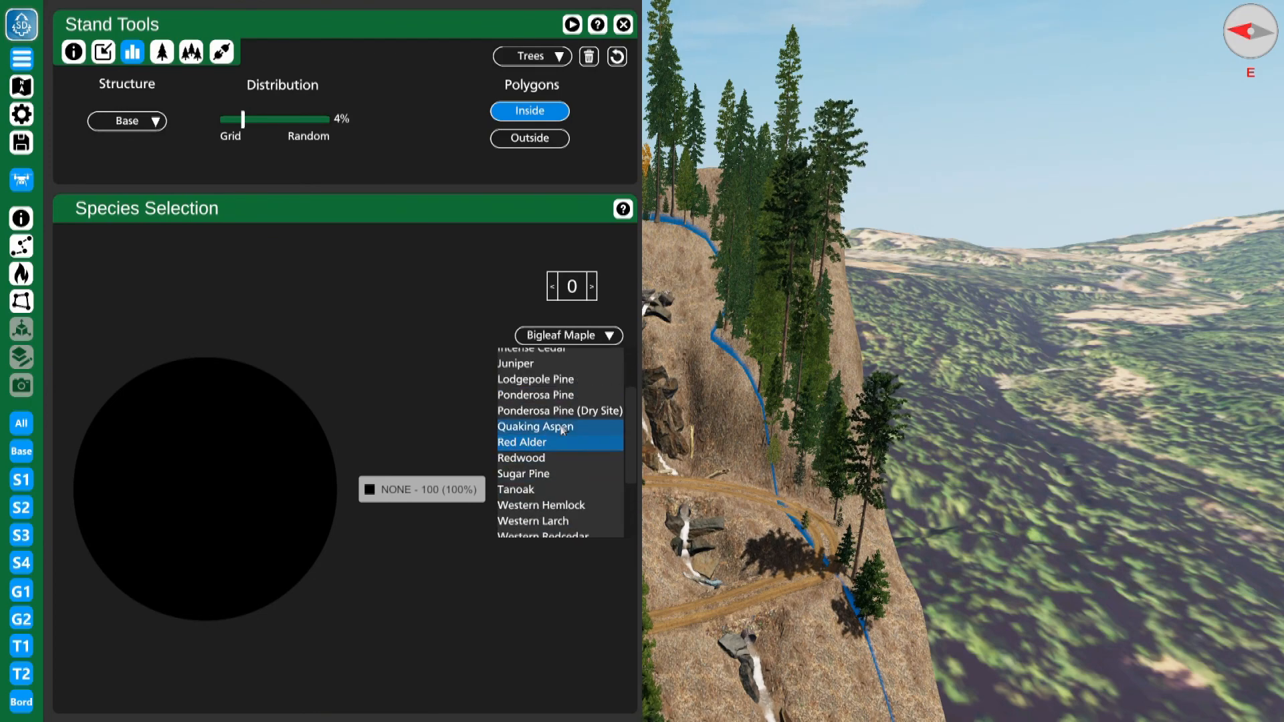
left_click(537, 404)
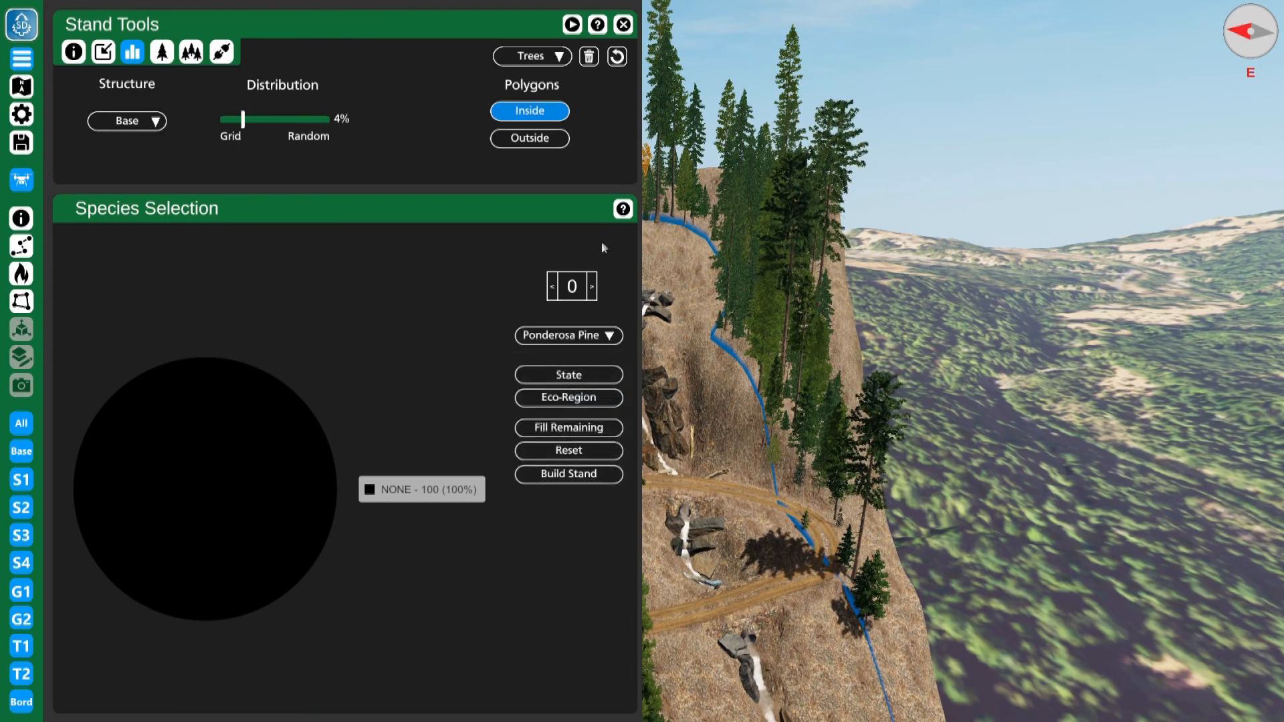
left_click(592, 287)
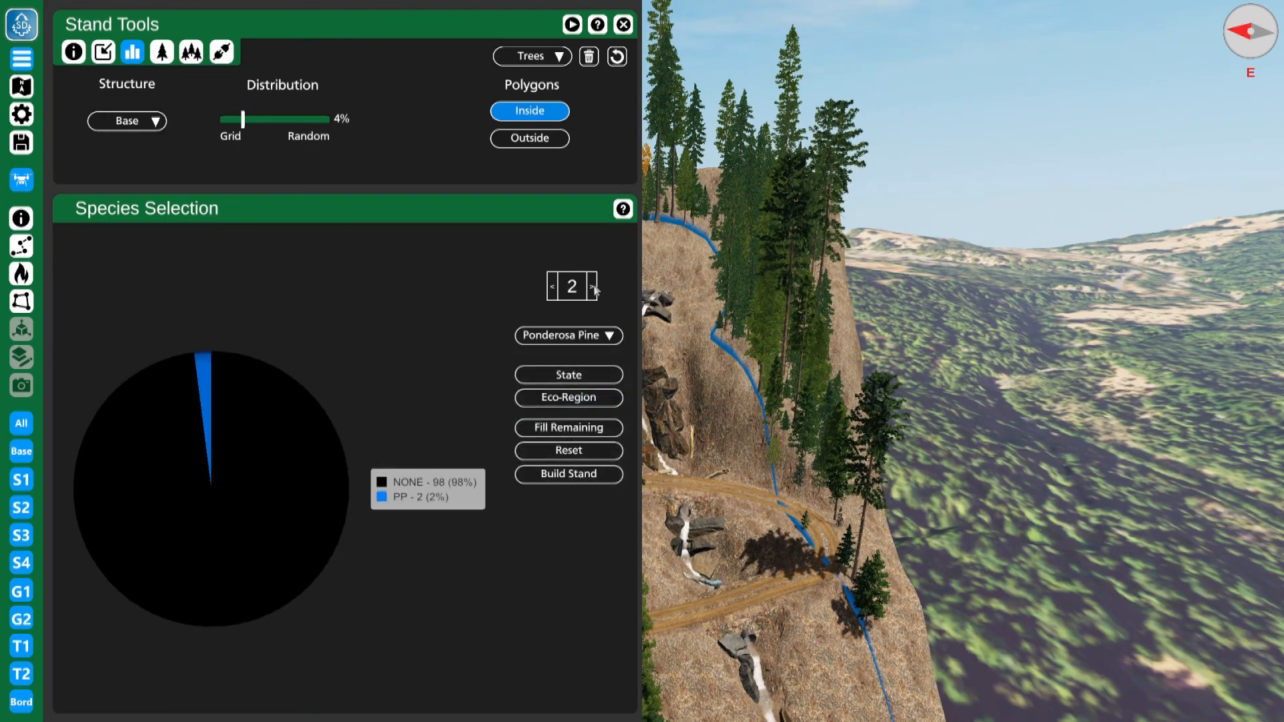
left_click(592, 287)
left_click(592, 288)
left_click(592, 288)
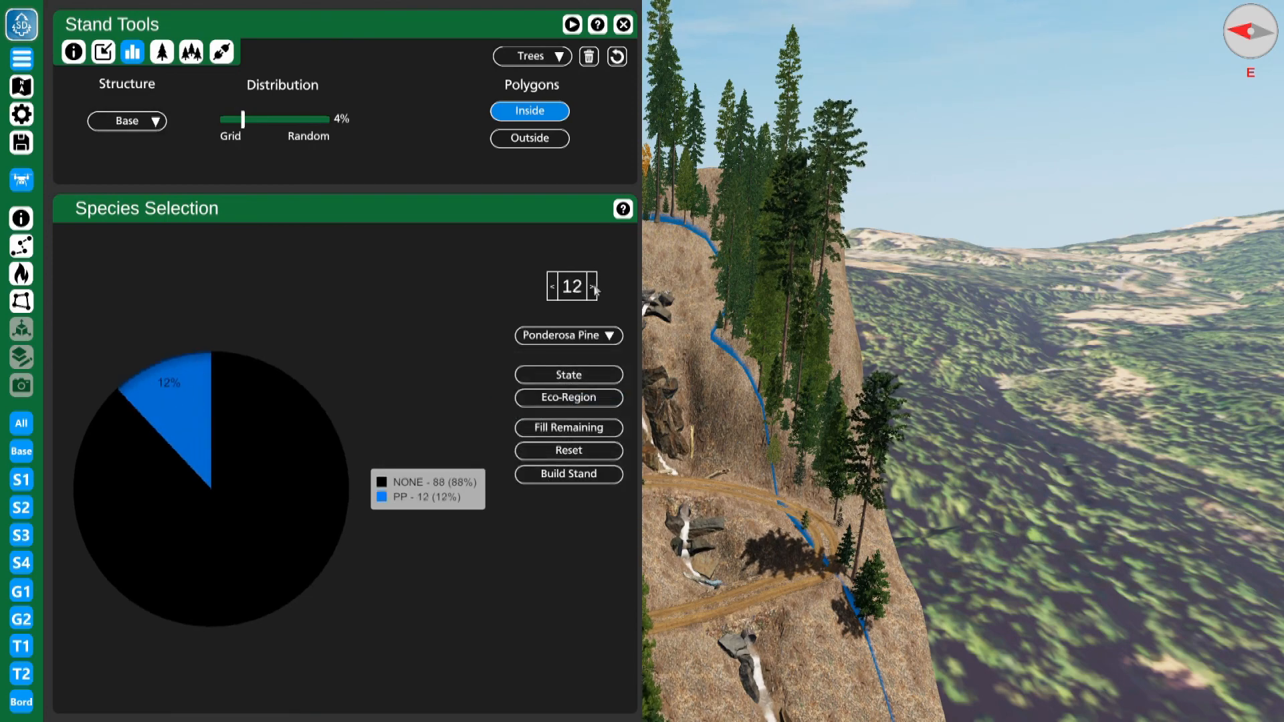
left_click(593, 287)
left_click(592, 287)
left_click(593, 288)
left_click(593, 288)
left_click(592, 287)
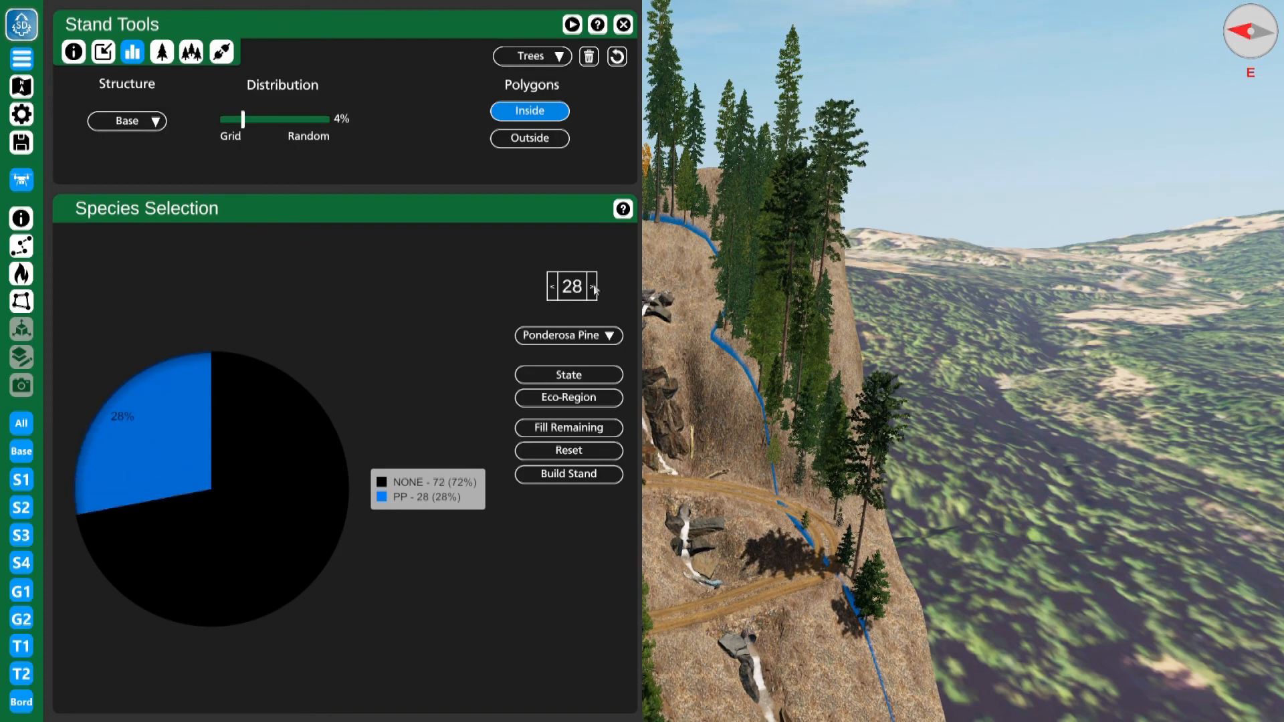
Step: Set Douglas Fir to 28% and Incense Cedar to 14% of the species mix
left_click(562, 339)
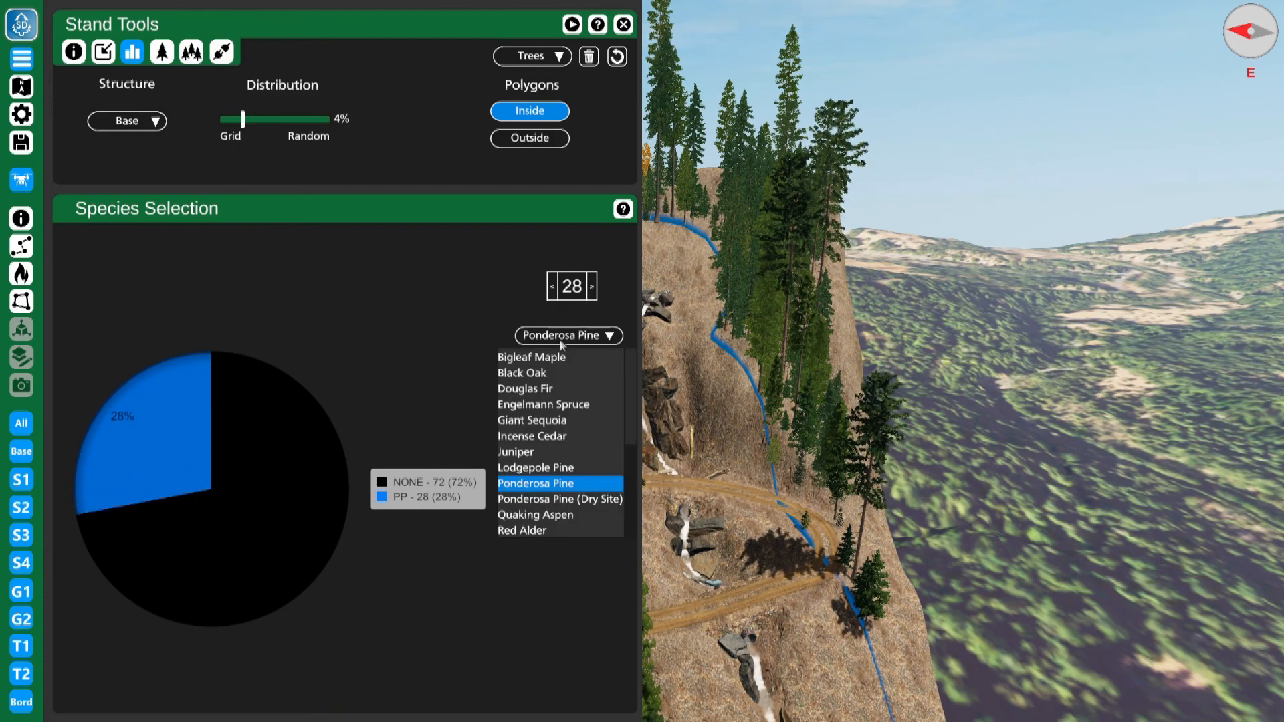
left_click(549, 391)
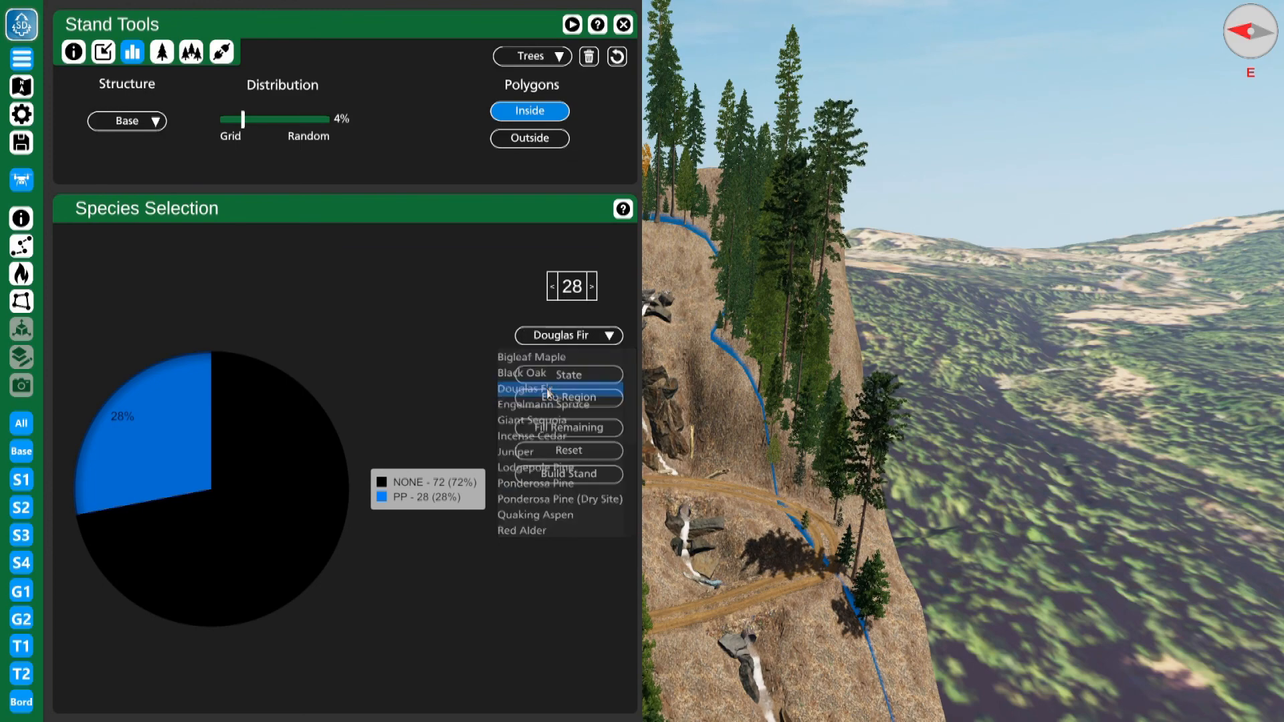
left_click(595, 291)
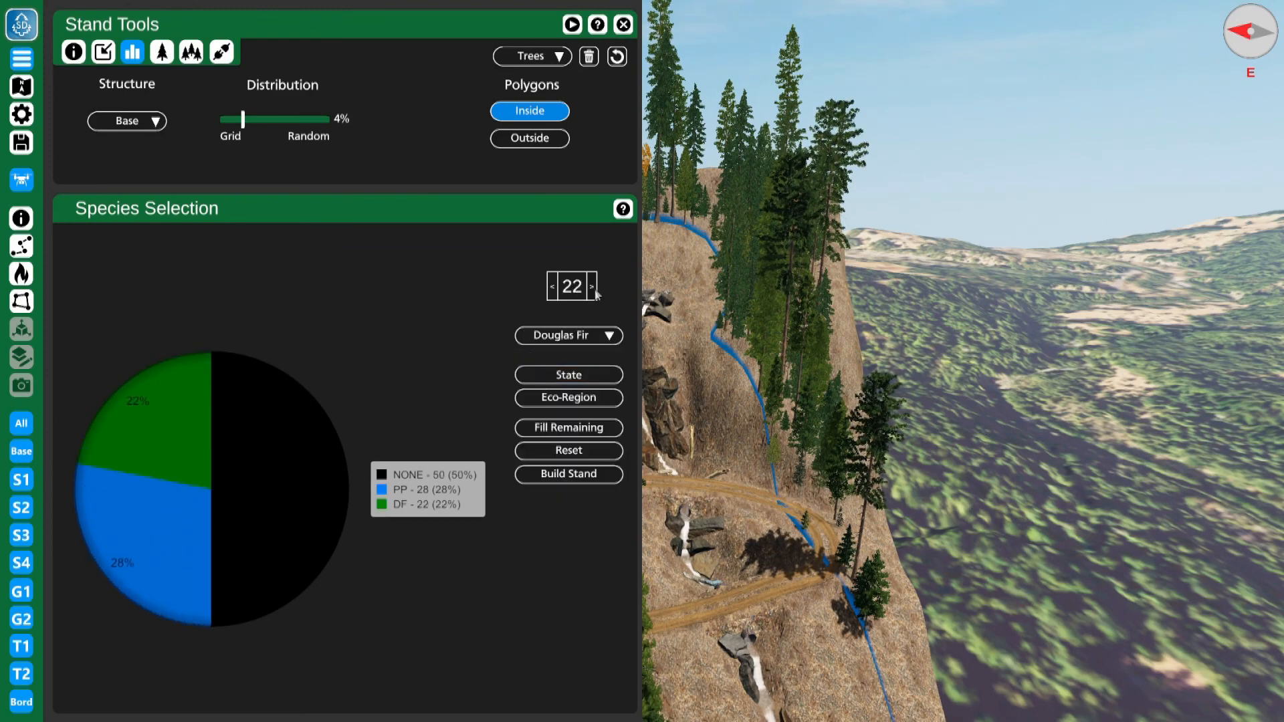
left_click(575, 337)
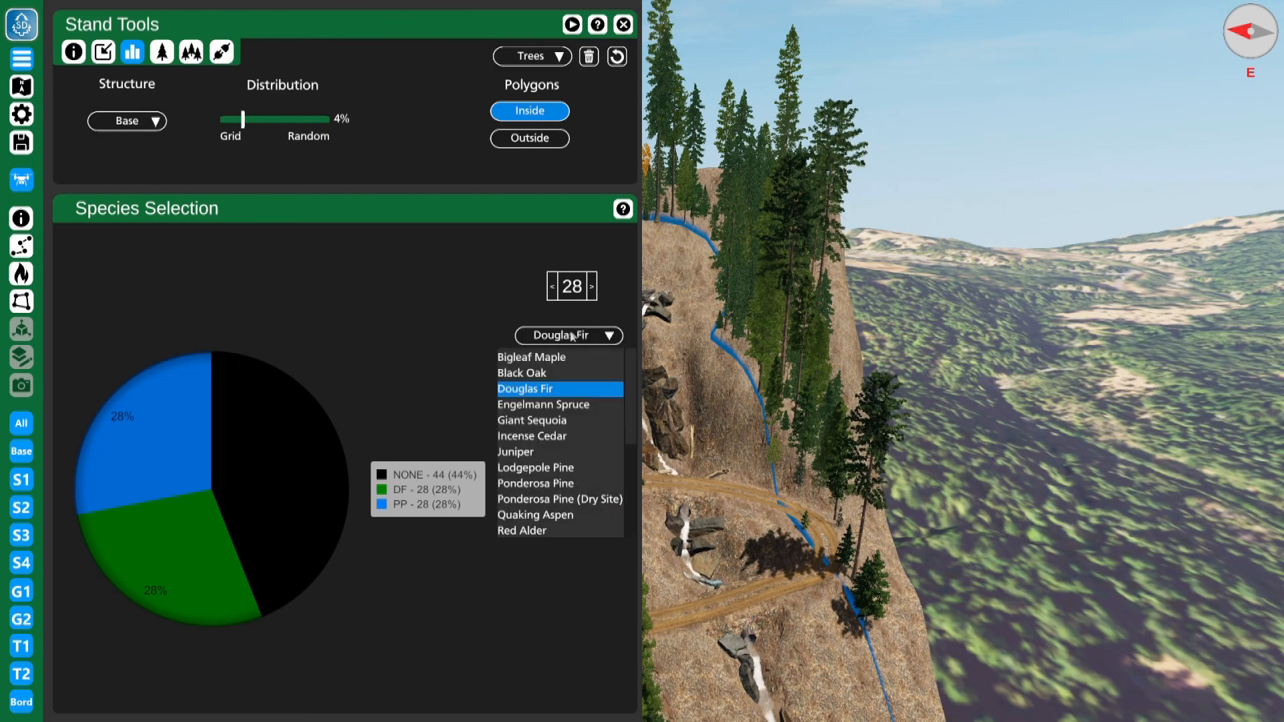
left_click(530, 436)
left_click(591, 280)
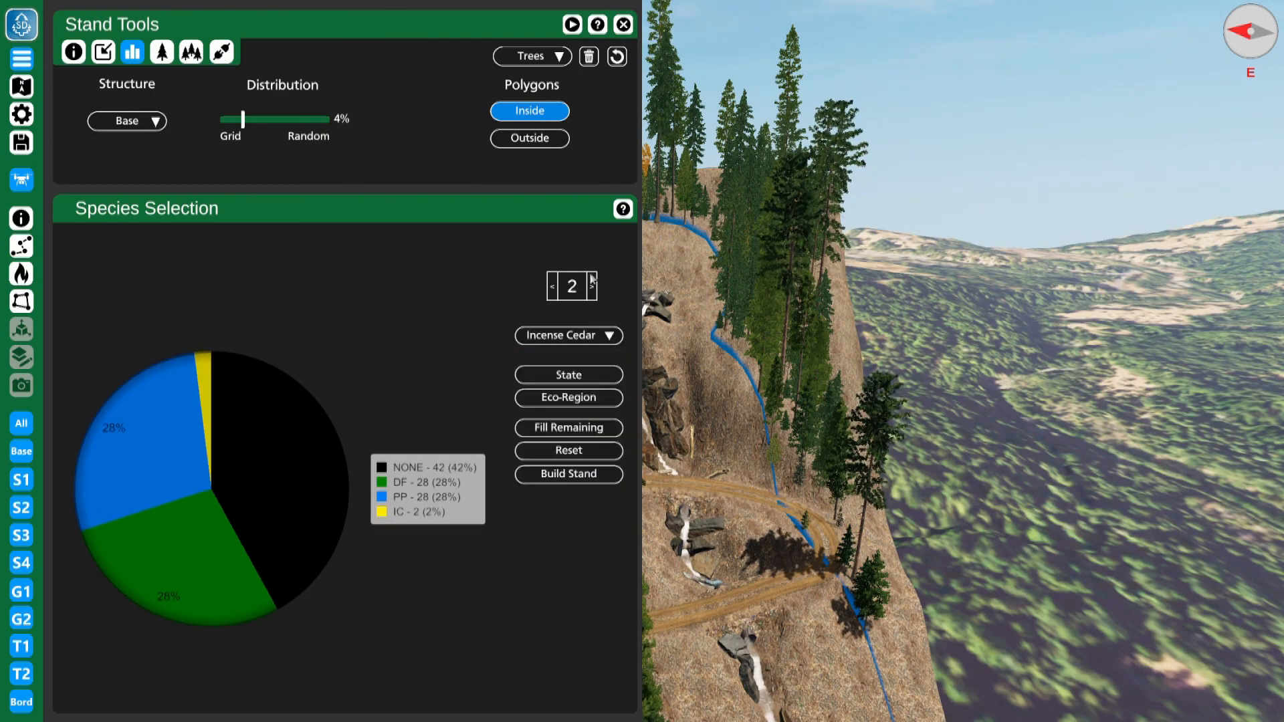
Step: Set Black Oak to 20% of the species mix
left_click(585, 338)
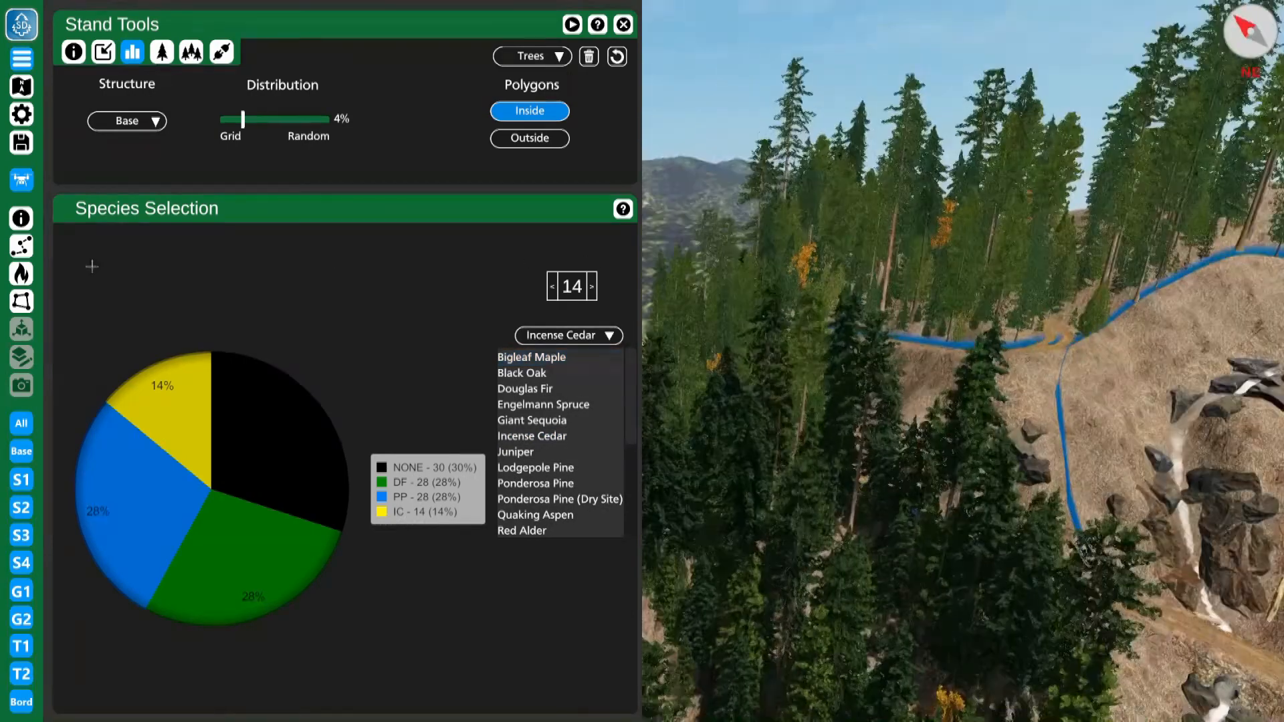
right_click_drag(91, 266, 201, 260)
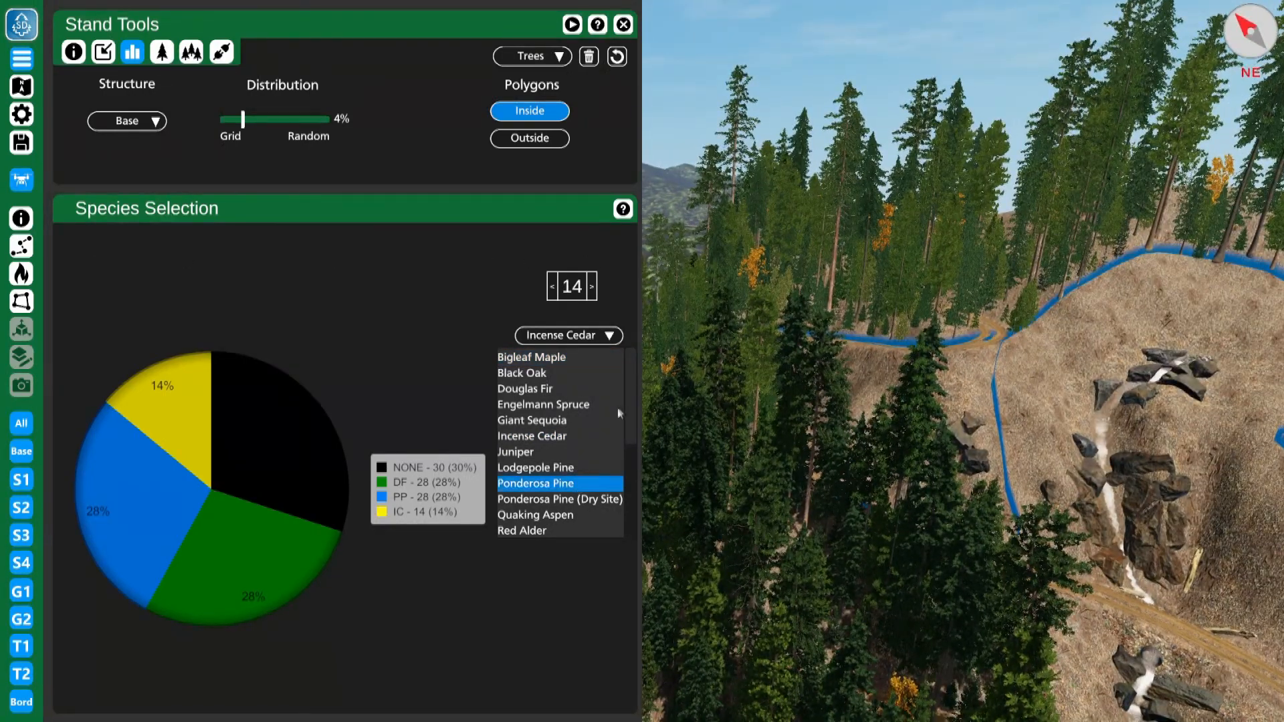
left_click(575, 373)
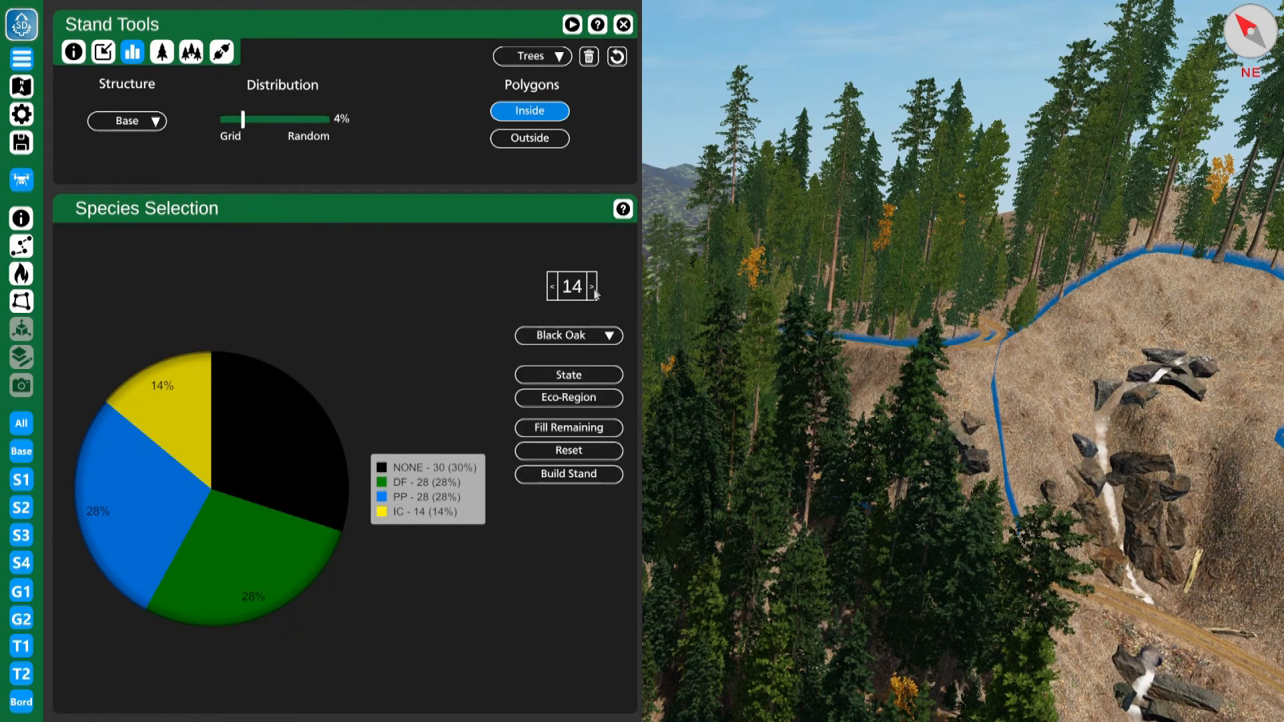
left_click(592, 287)
left_click(593, 287)
left_click(592, 287)
left_click(593, 288)
left_click(592, 288)
left_click(592, 288)
Step: Add White Fir to the species mix at 10%
left_click(609, 336)
left_click(609, 468)
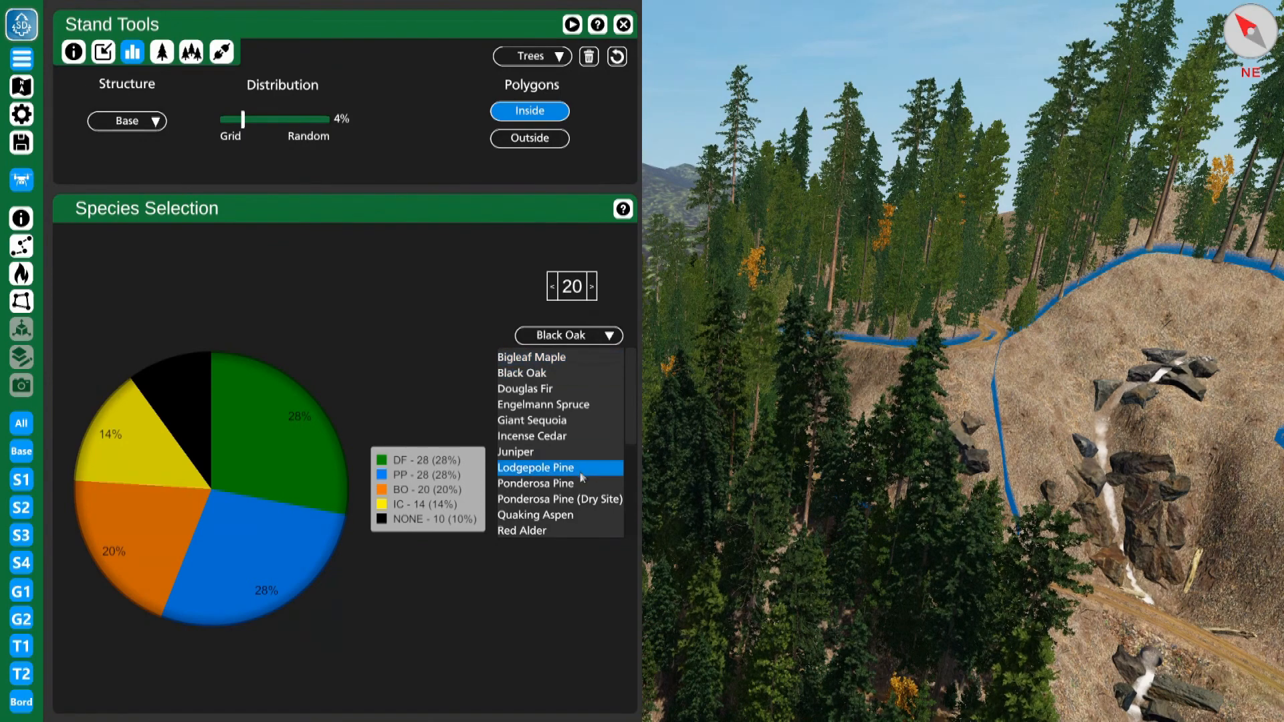
left_click(538, 405)
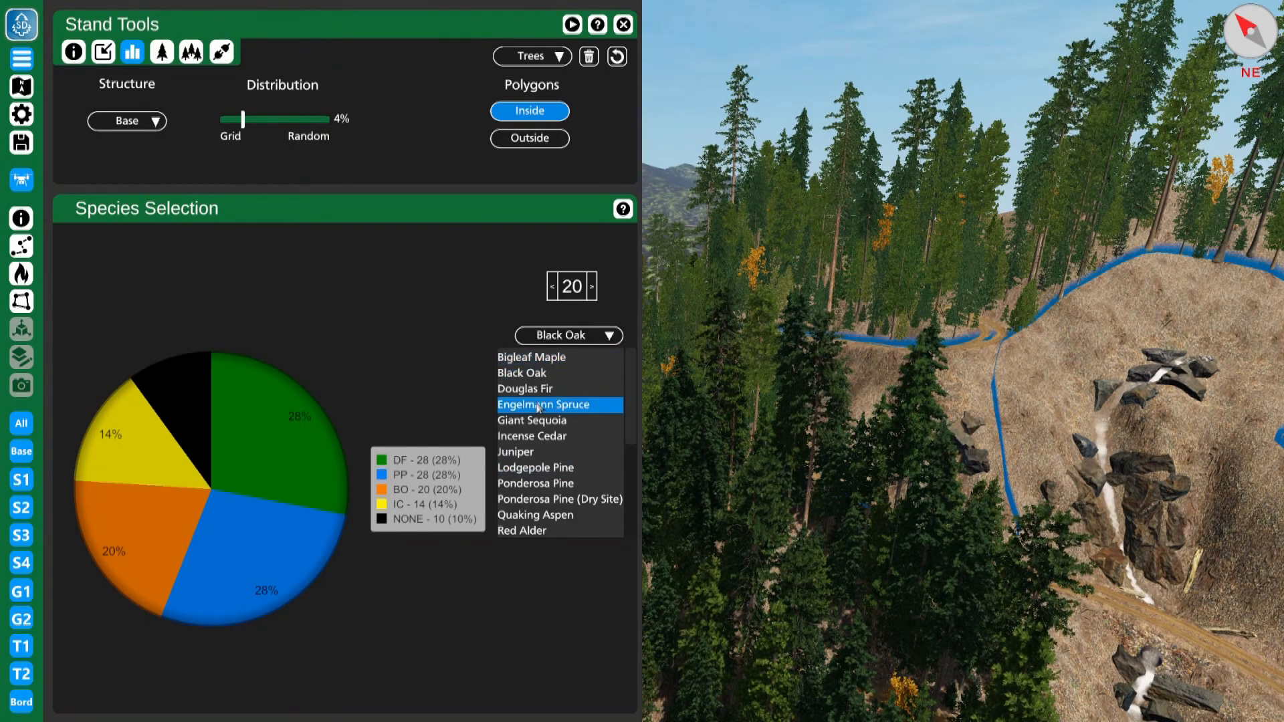
scroll(538, 410, "down", 3)
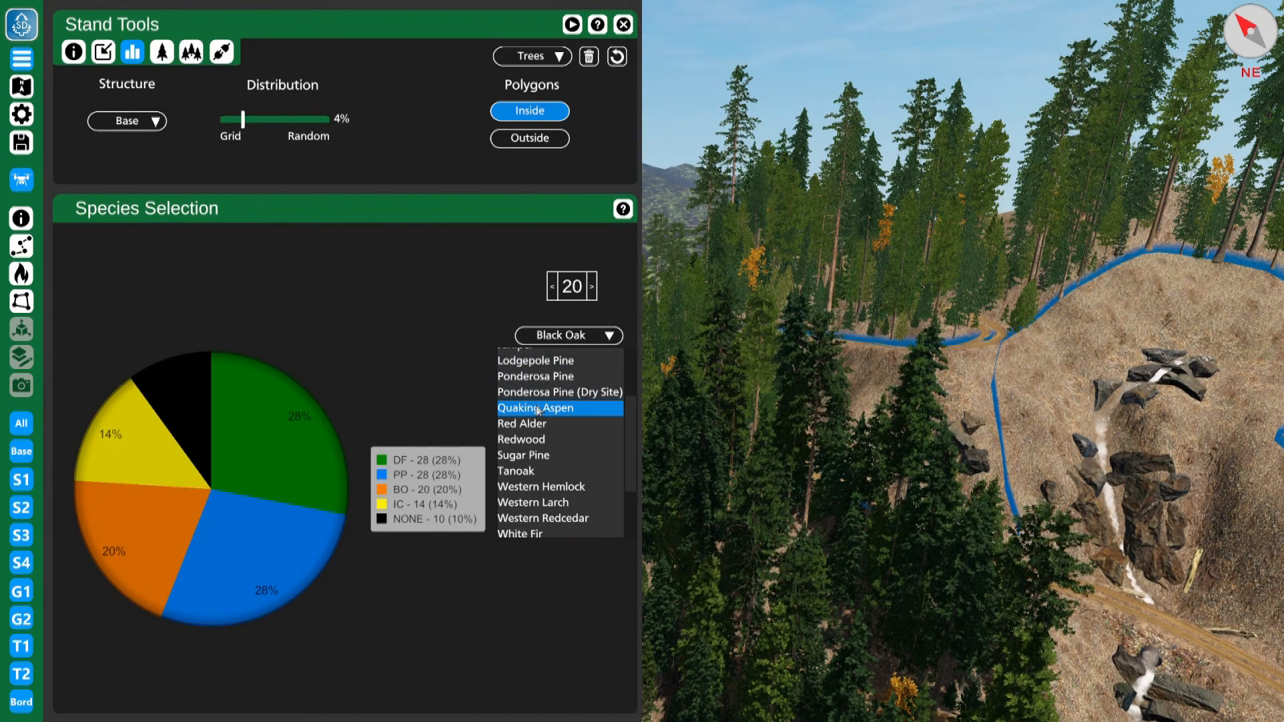
scroll(538, 410, "down", 2)
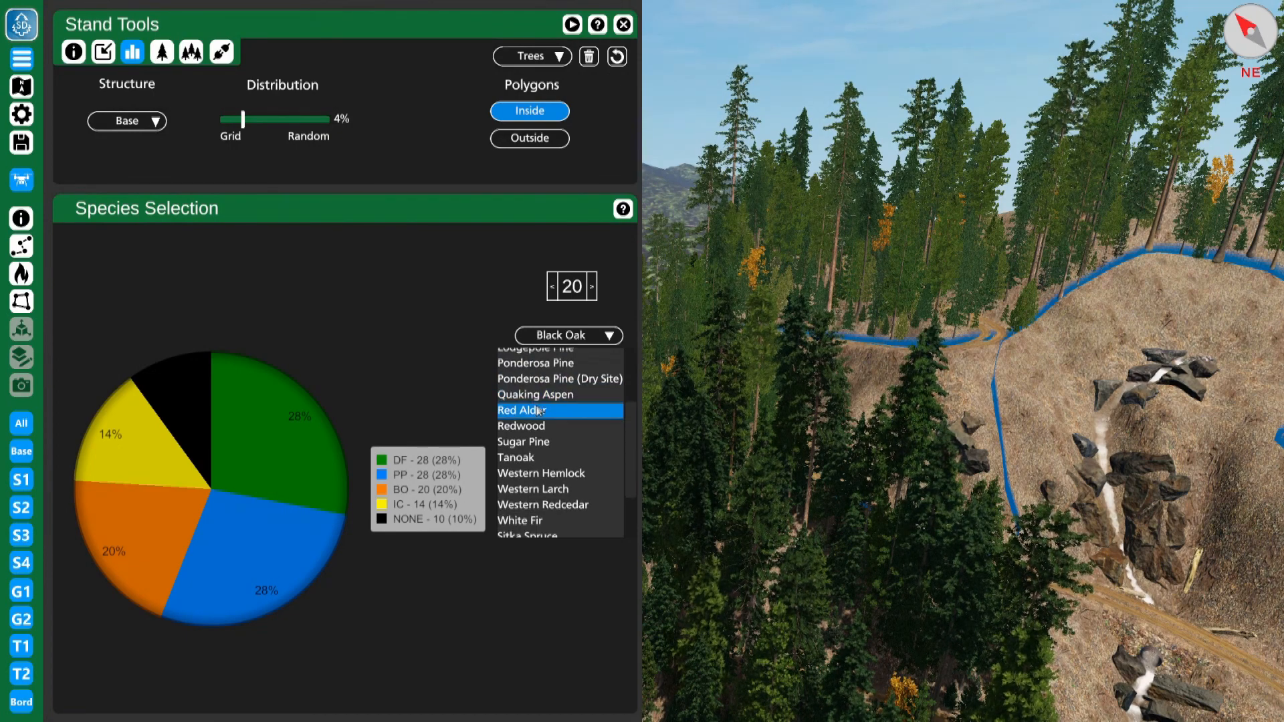
scroll(538, 410, "down", 3)
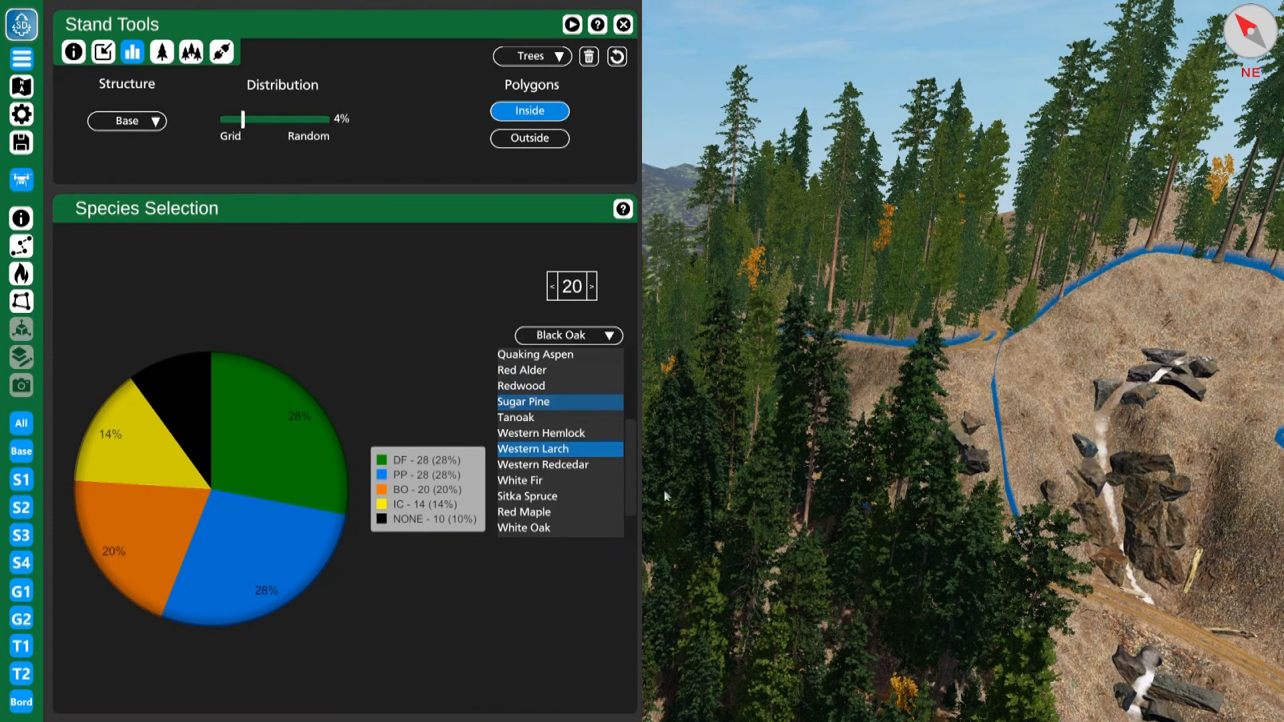
left_click(565, 479)
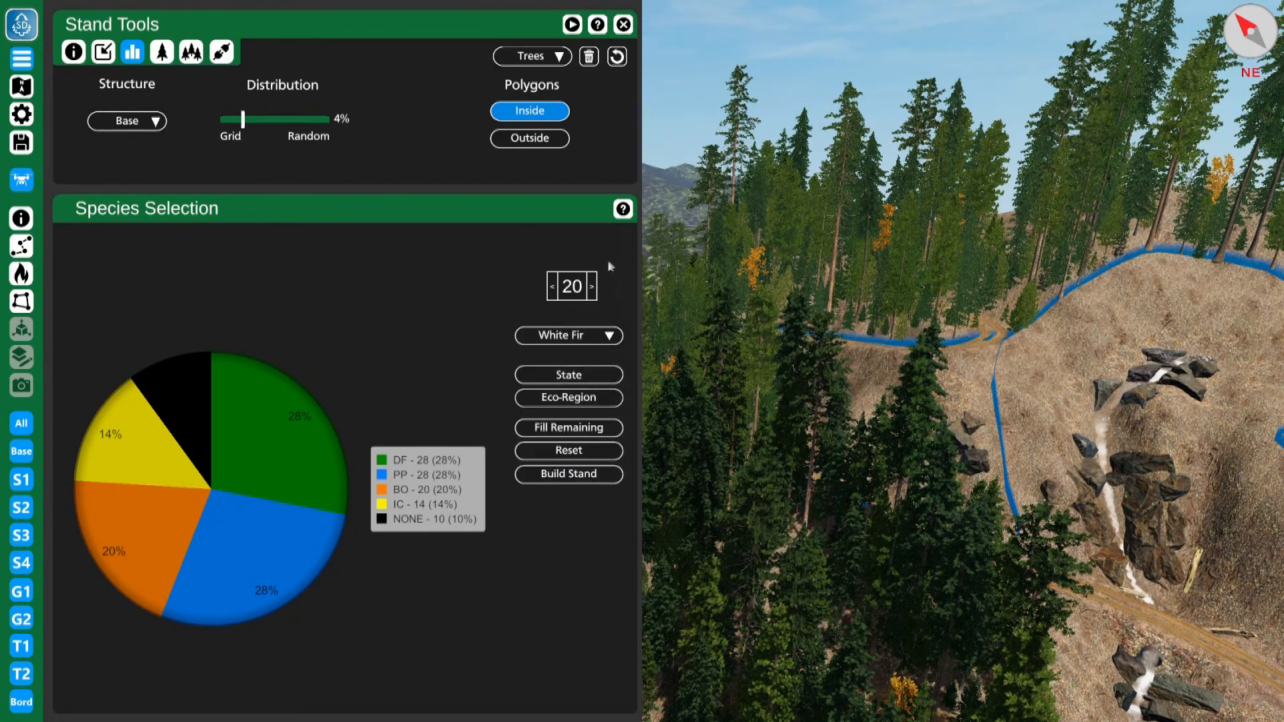
left_click(592, 284)
left_click(592, 284)
left_click(592, 284)
left_click(593, 286)
left_click(592, 286)
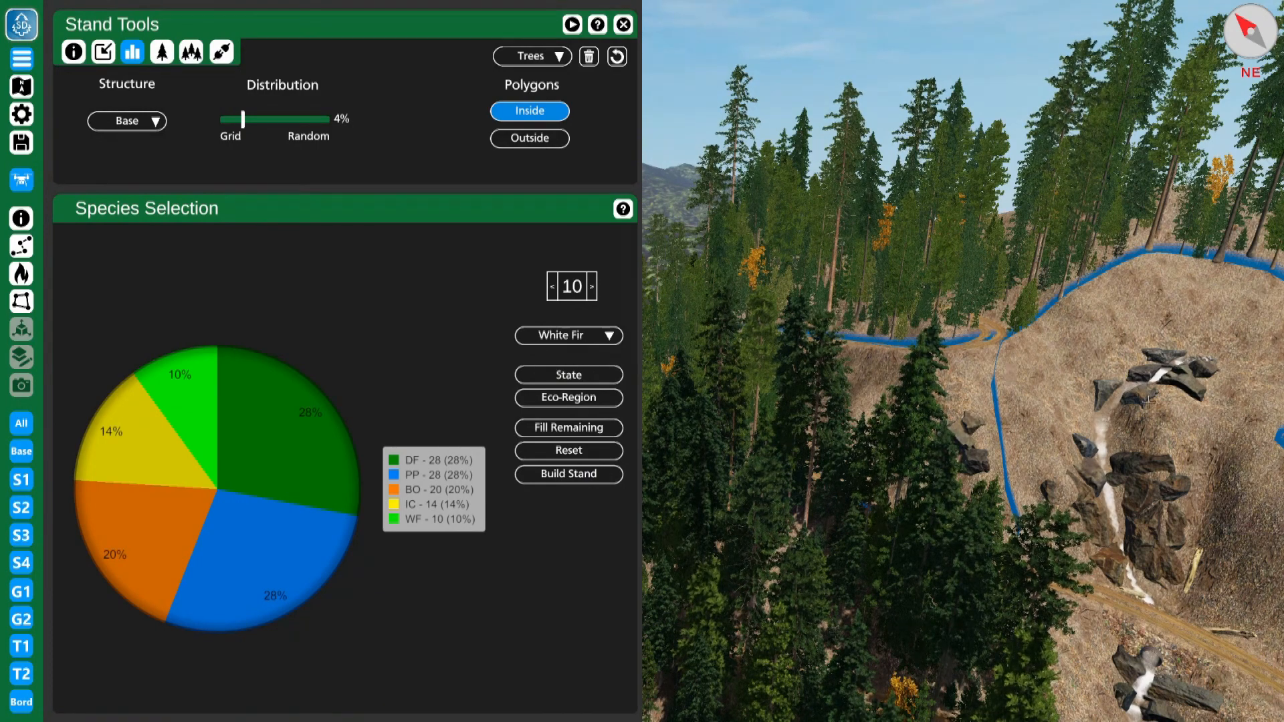
Step: Build the stand from the five-species mix
right_click_drag(960, 336, 1009, 380)
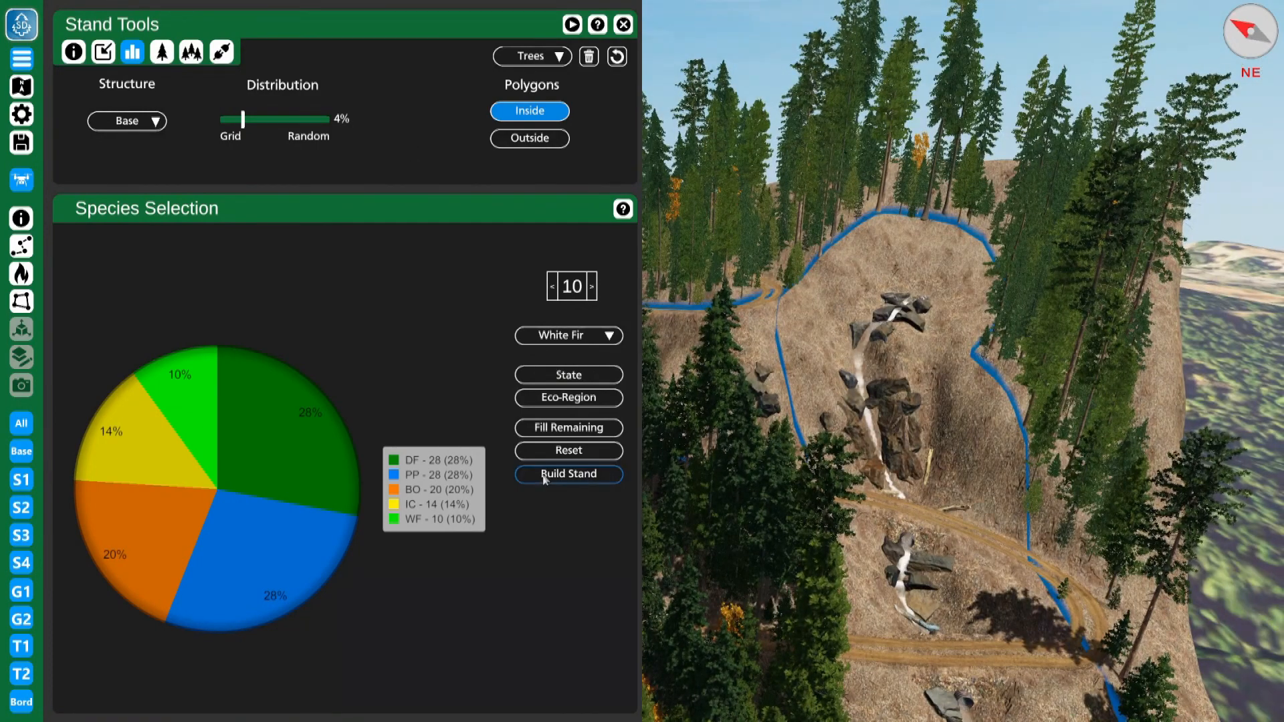
left_click(545, 476)
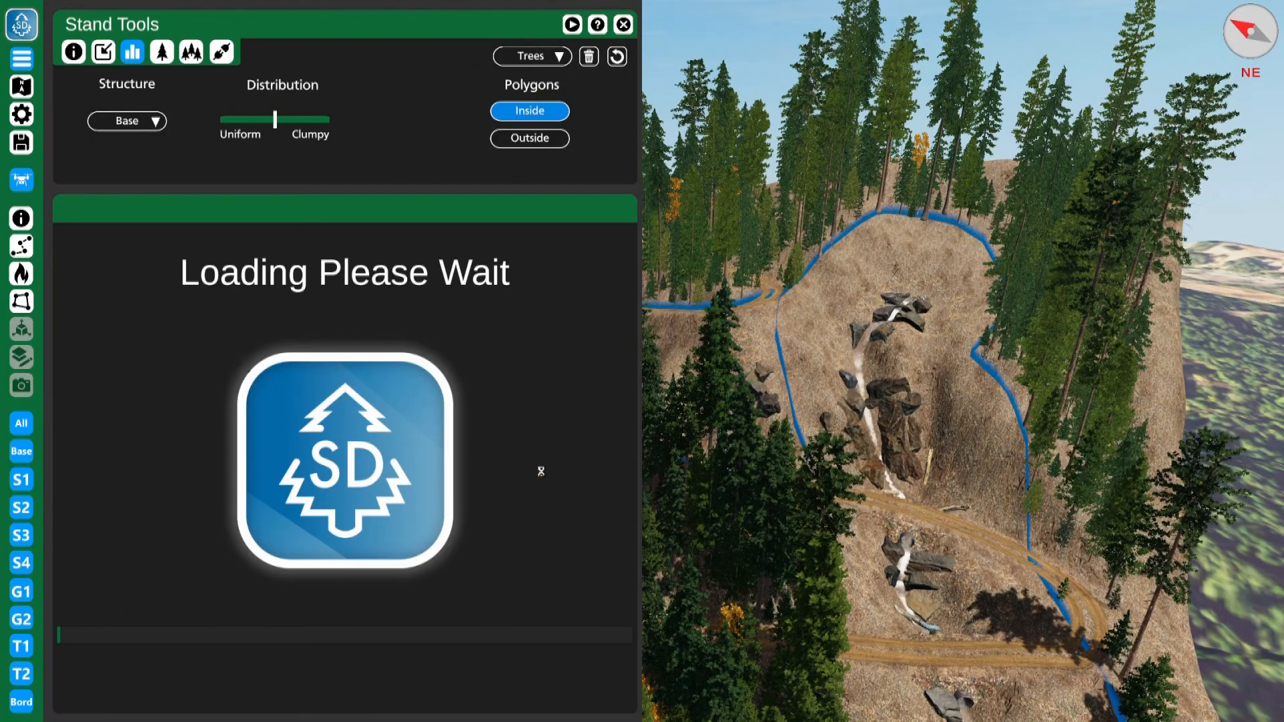
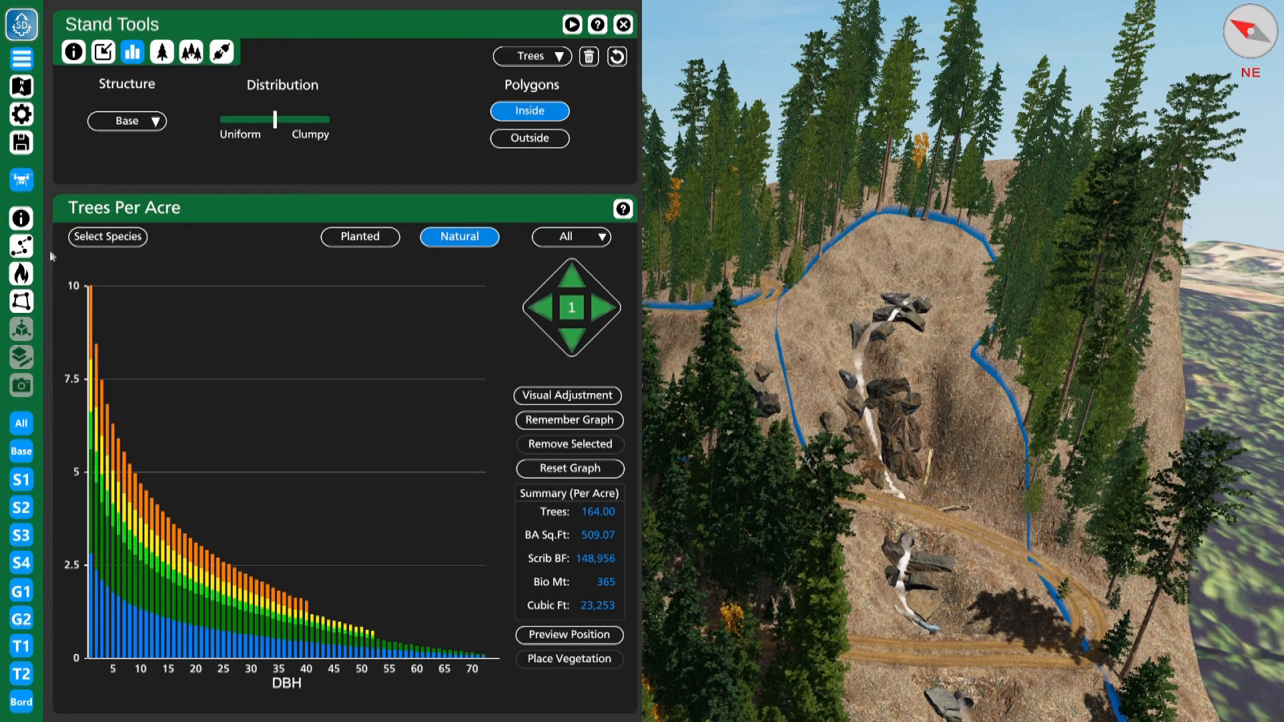
mouse_move(93, 297)
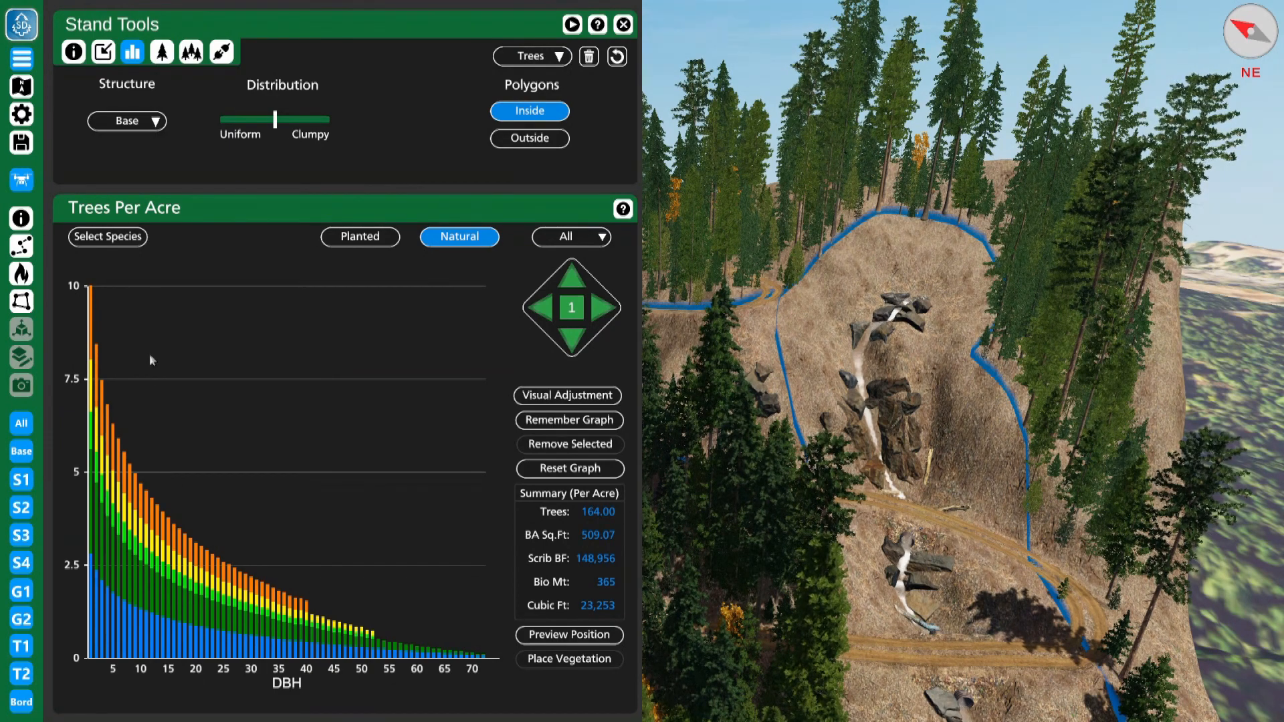
Step: Set the graph adjustment increment to 5 and shift the Trees Per Acre curve twice toward larger diameters
left_click(579, 311)
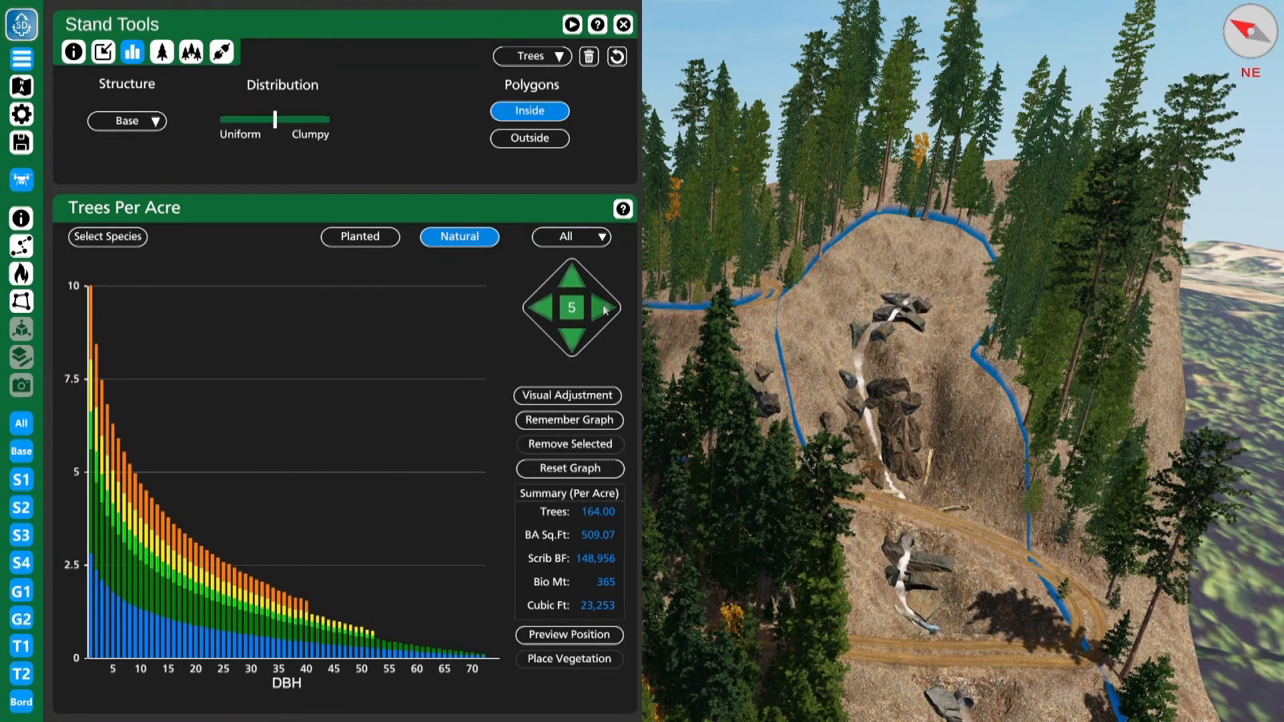
left_click(605, 309)
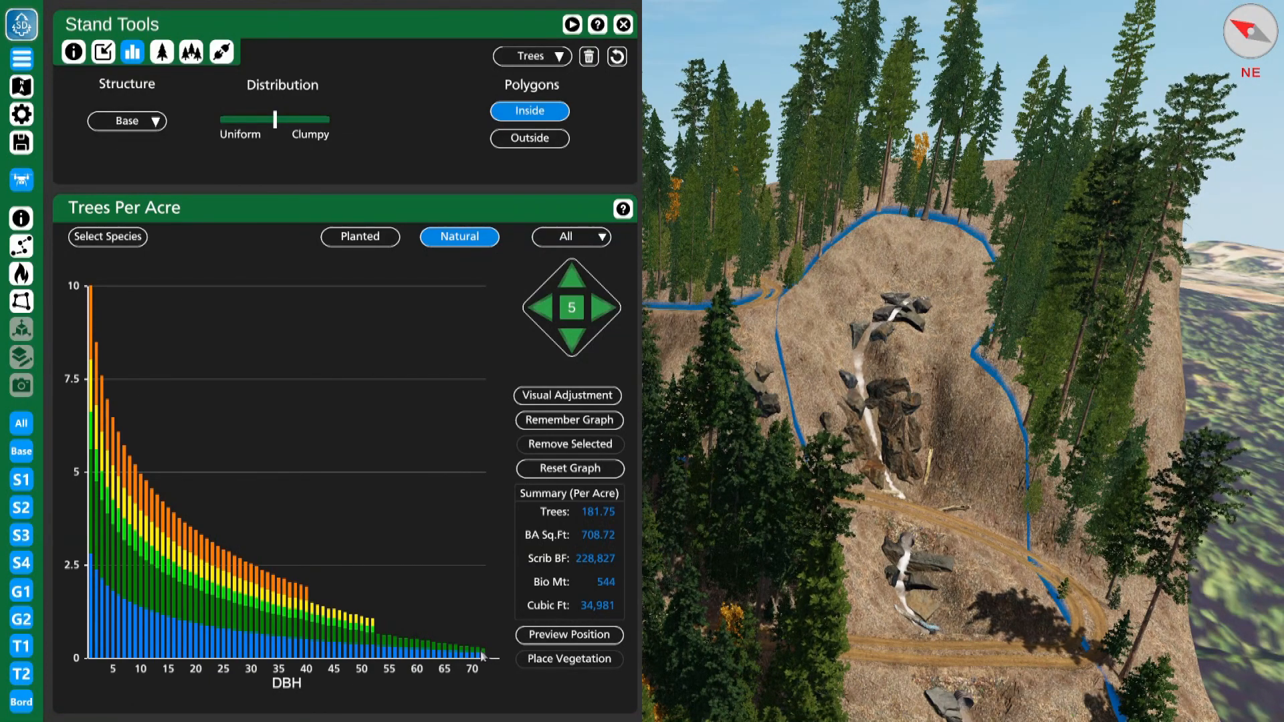
mouse_move(485, 656)
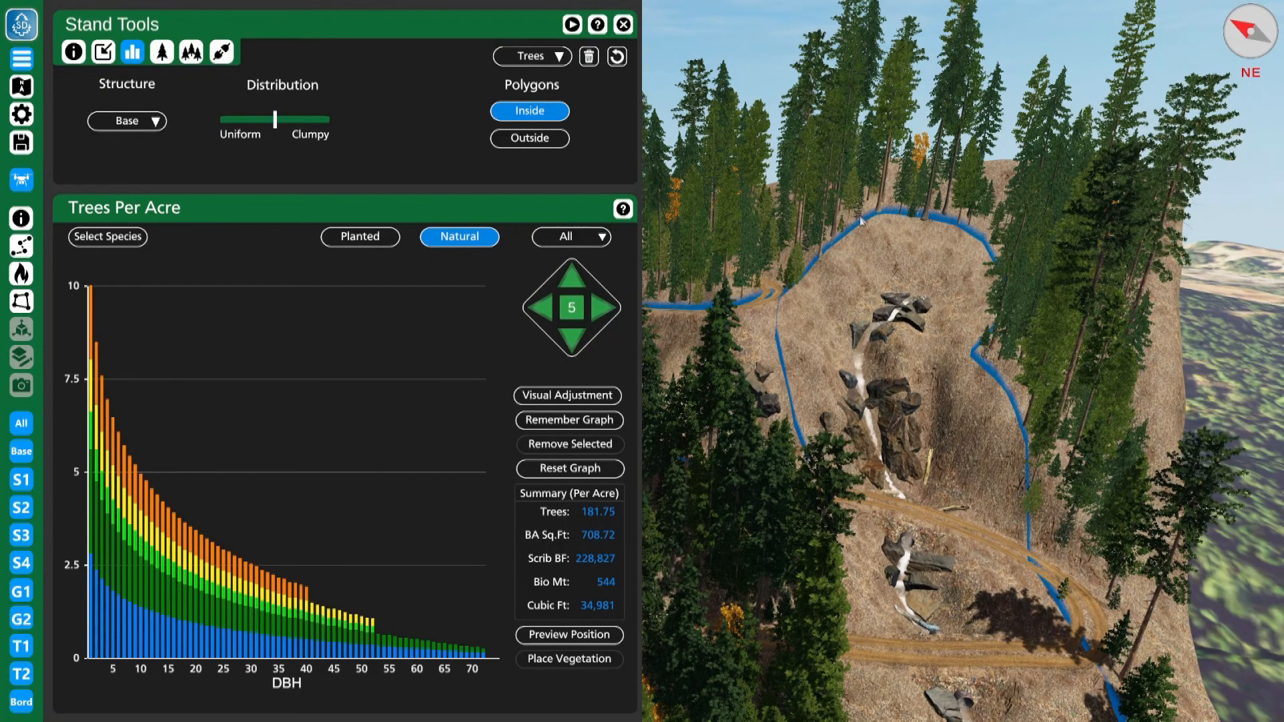
left_click(605, 313)
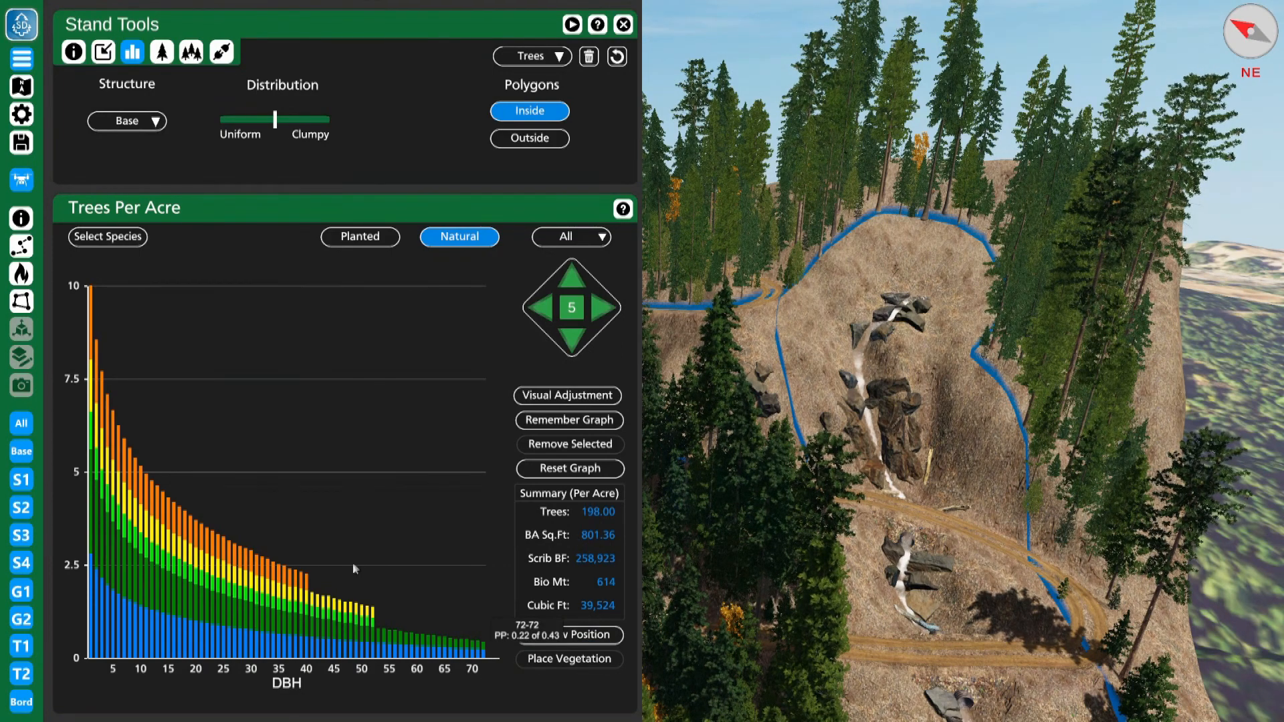
Step: Try marking parts of the smaller diameter classes, up to about 25 DBH, for removal, and reset the graph
mouse_move(92, 660)
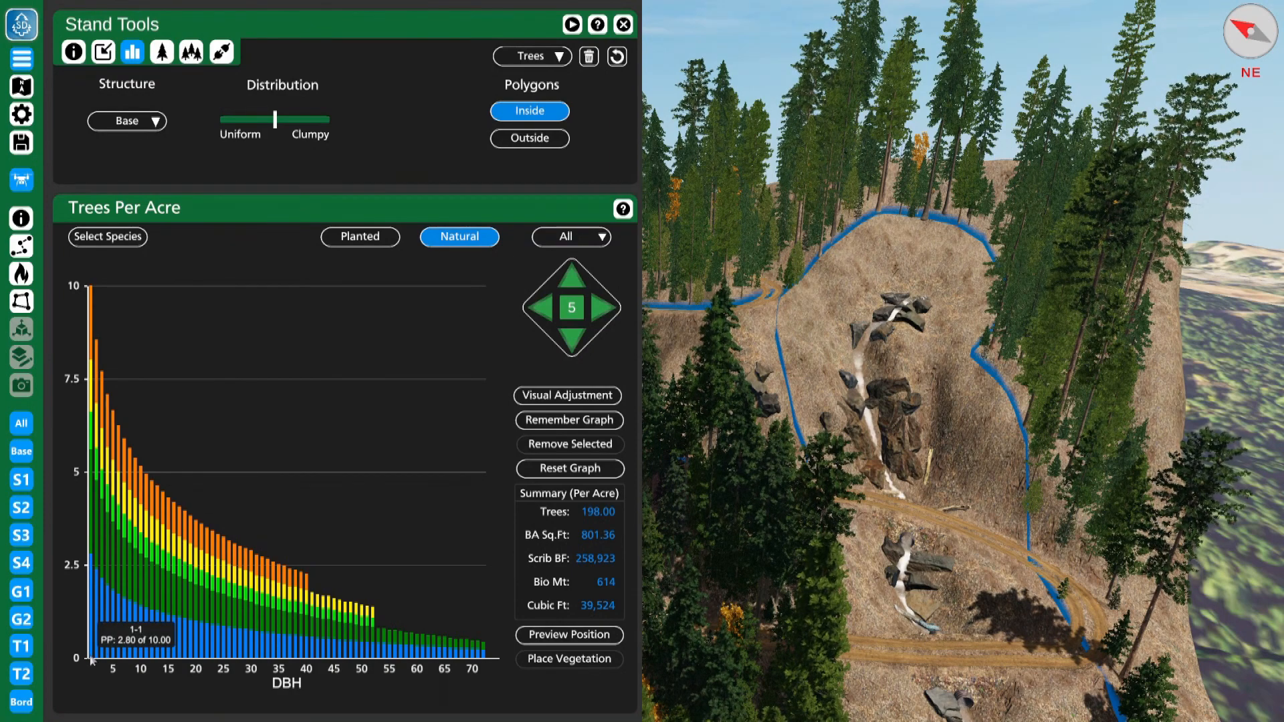
left_click(91, 658)
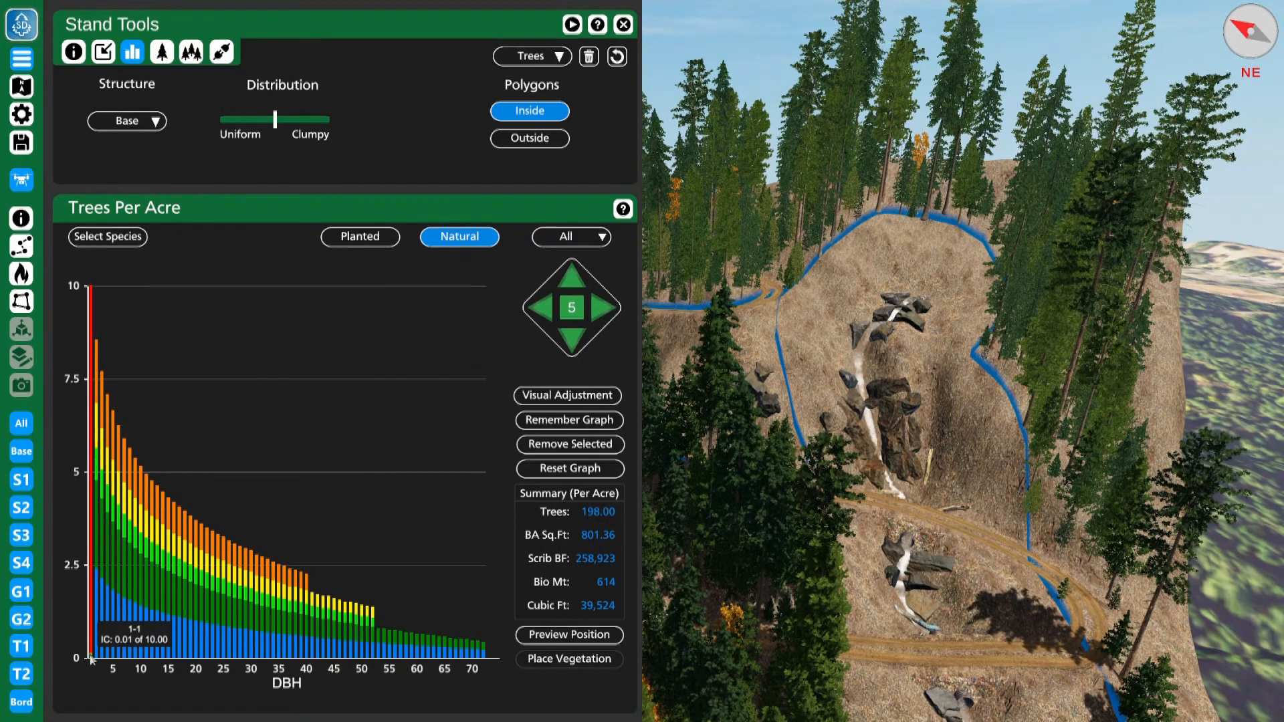
left_click(113, 561)
mouse_move(143, 514)
left_click(143, 515)
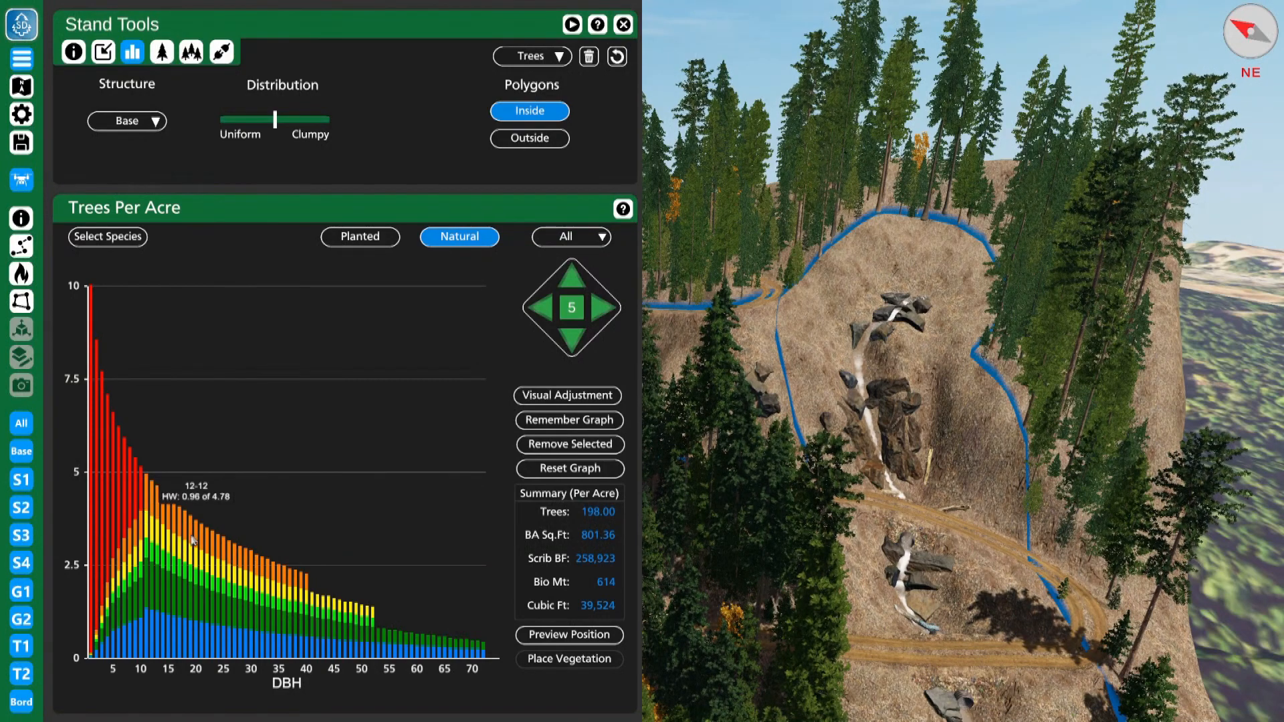
left_click(200, 563)
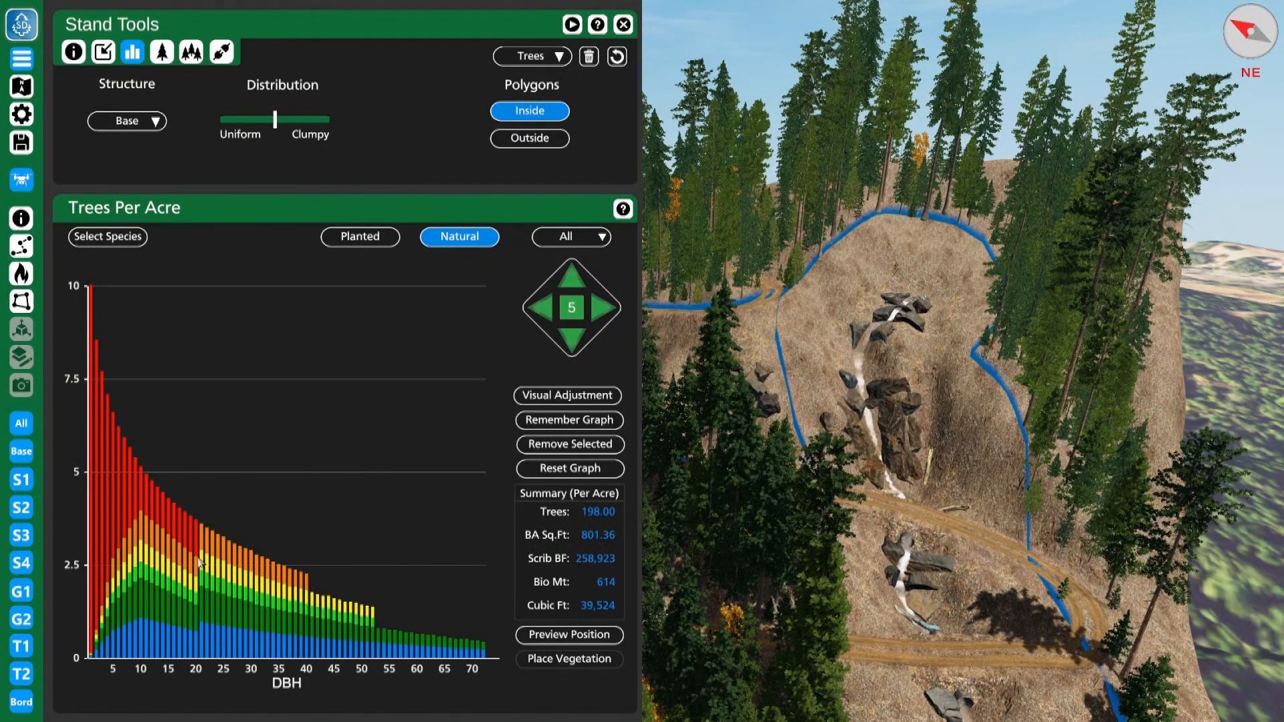
left_click(225, 597)
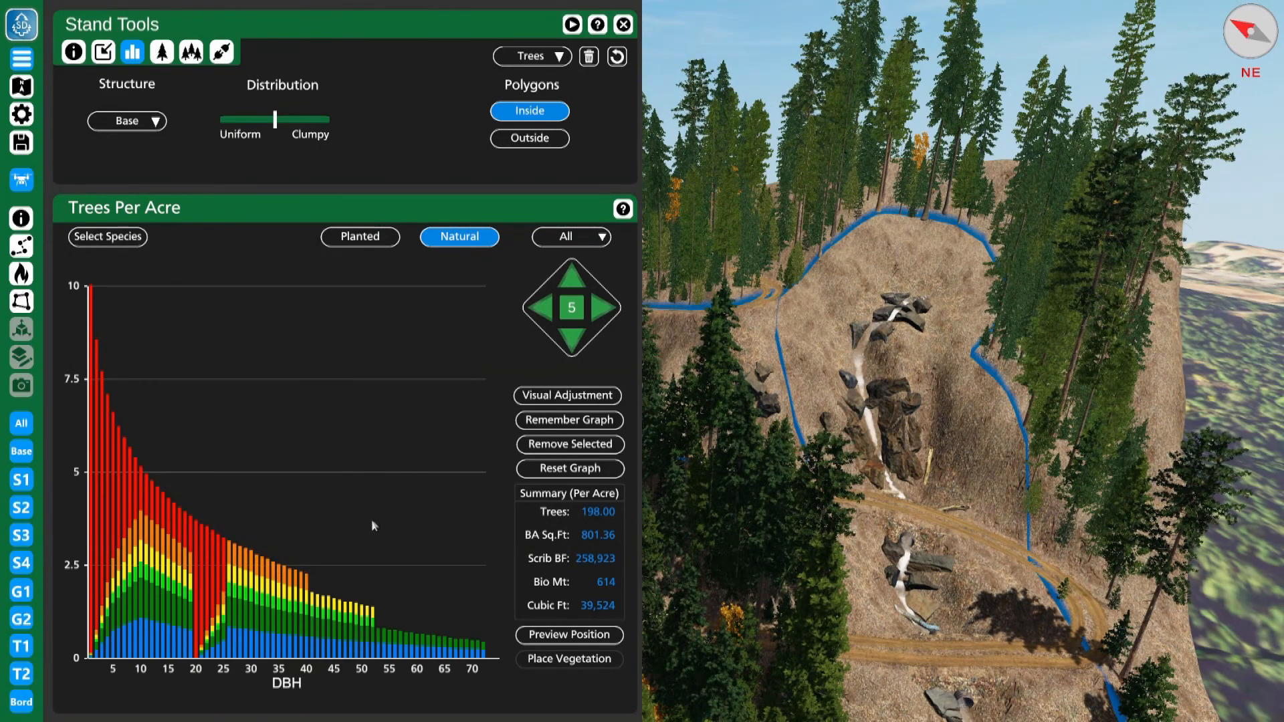
left_click(594, 469)
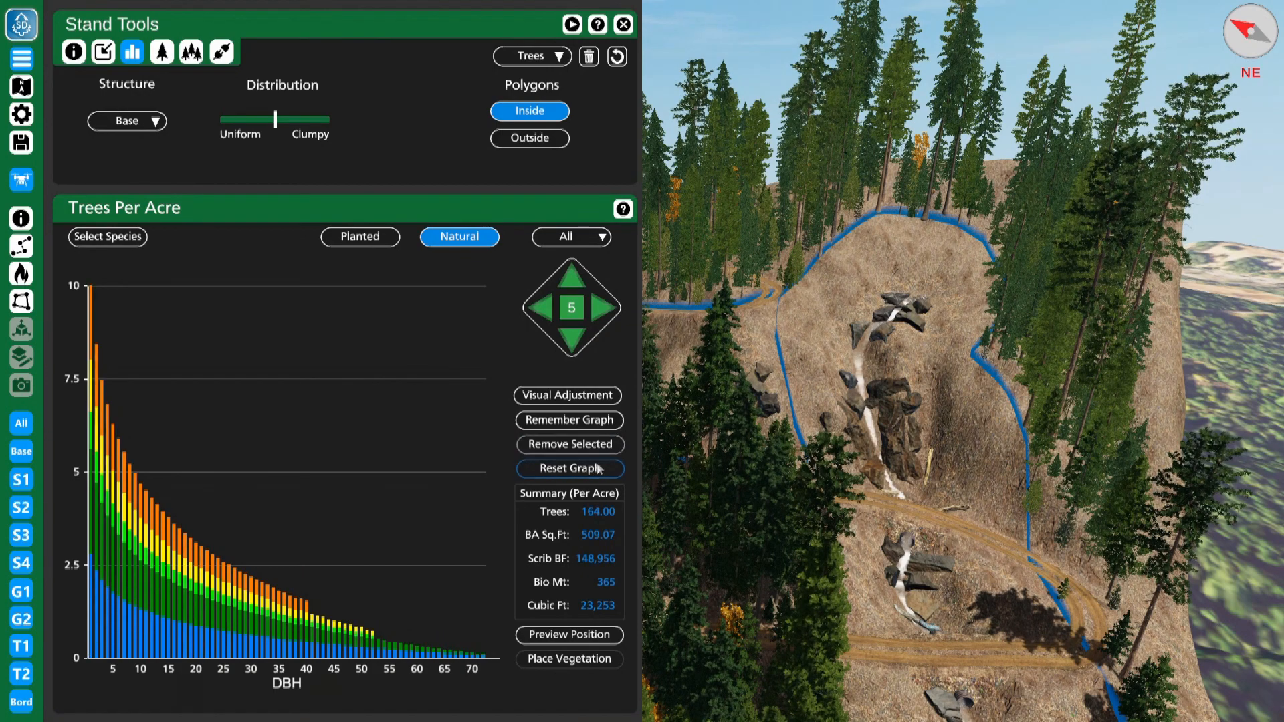
Step: Shift the curve toward larger diameters by two increments of 5 and remove all trees below 45 DBH
left_click(605, 308)
left_click(605, 308)
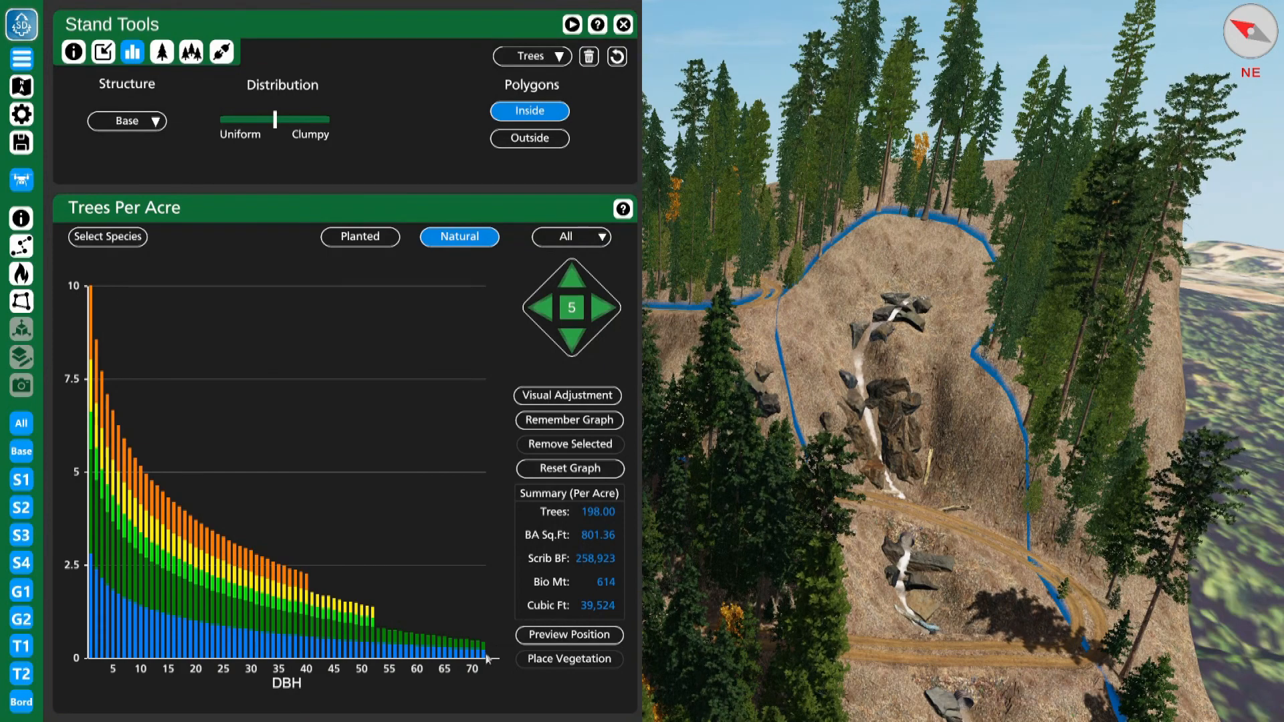
mouse_move(340, 662)
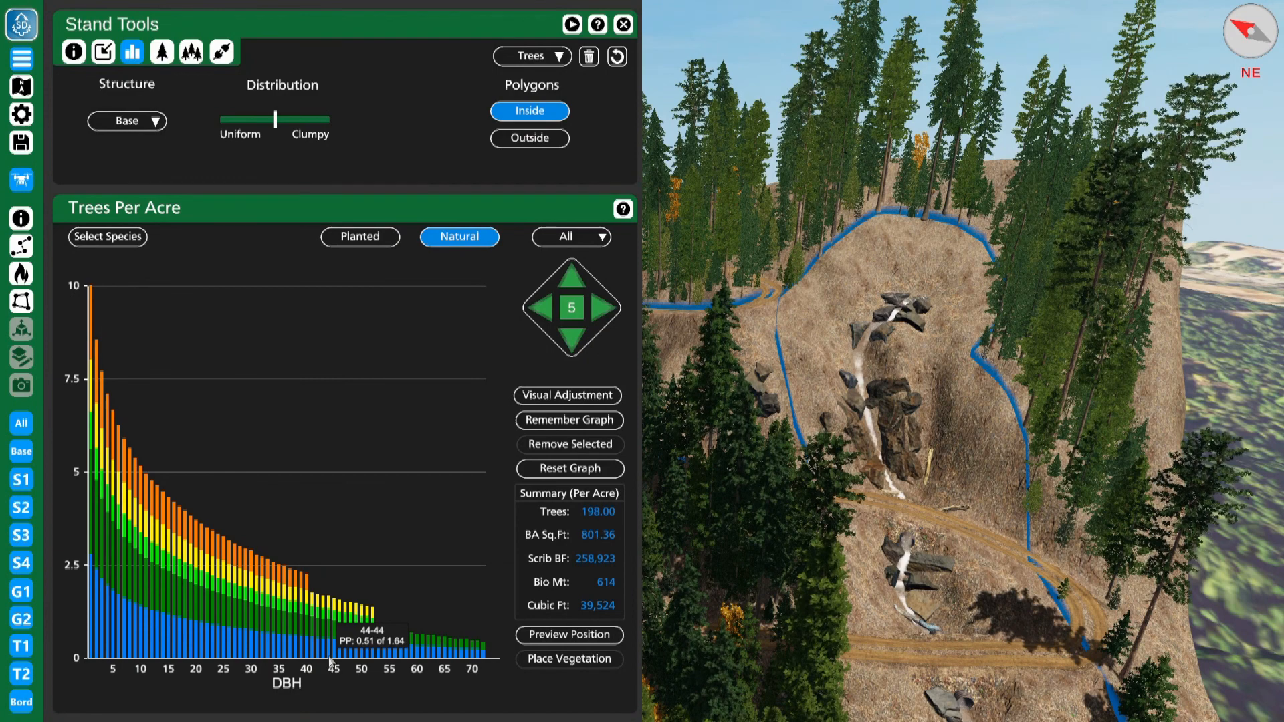
left_click(331, 662)
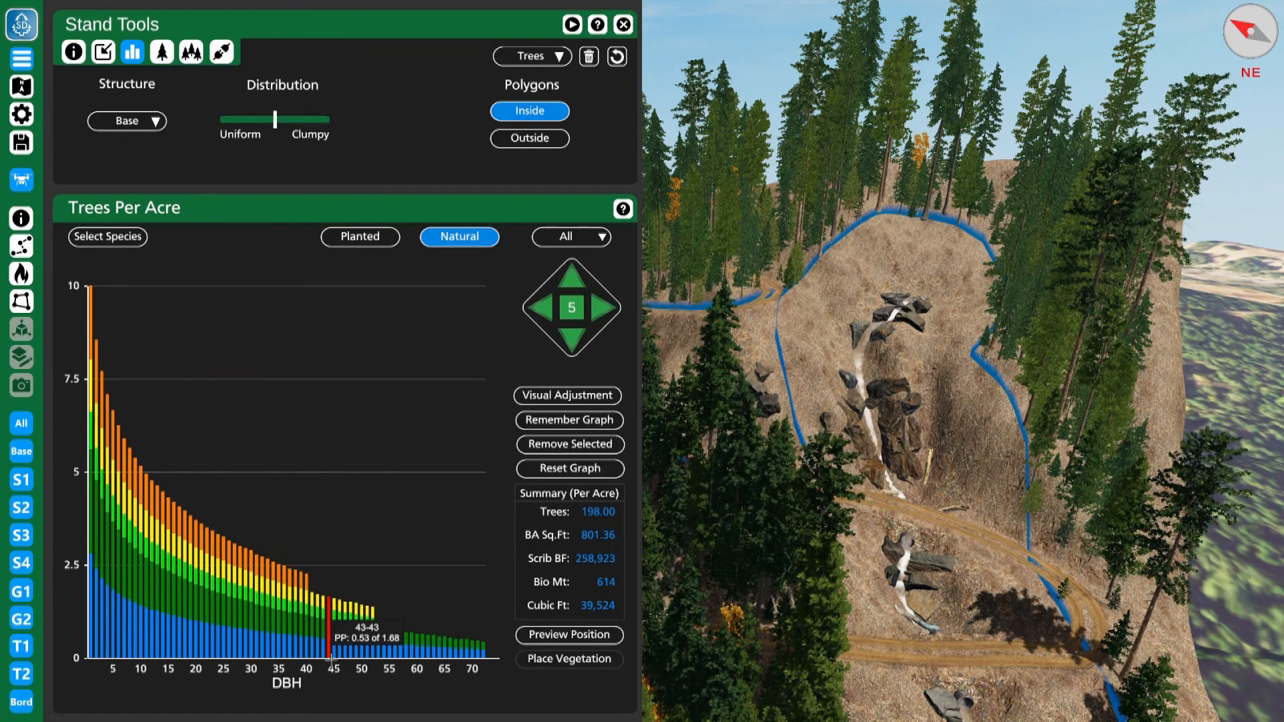
left_click(329, 658)
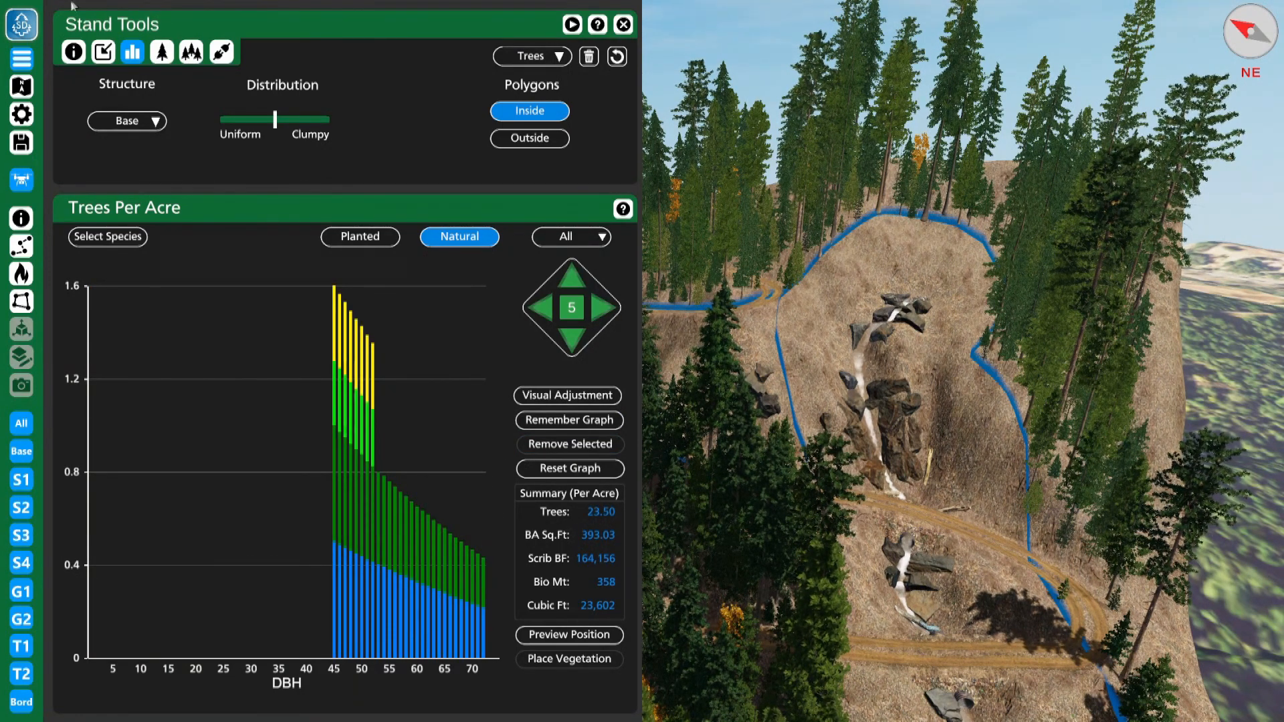
Step: Preview the positions of the Base structure's trees inside the polygons
left_click(159, 121)
left_click(186, 157)
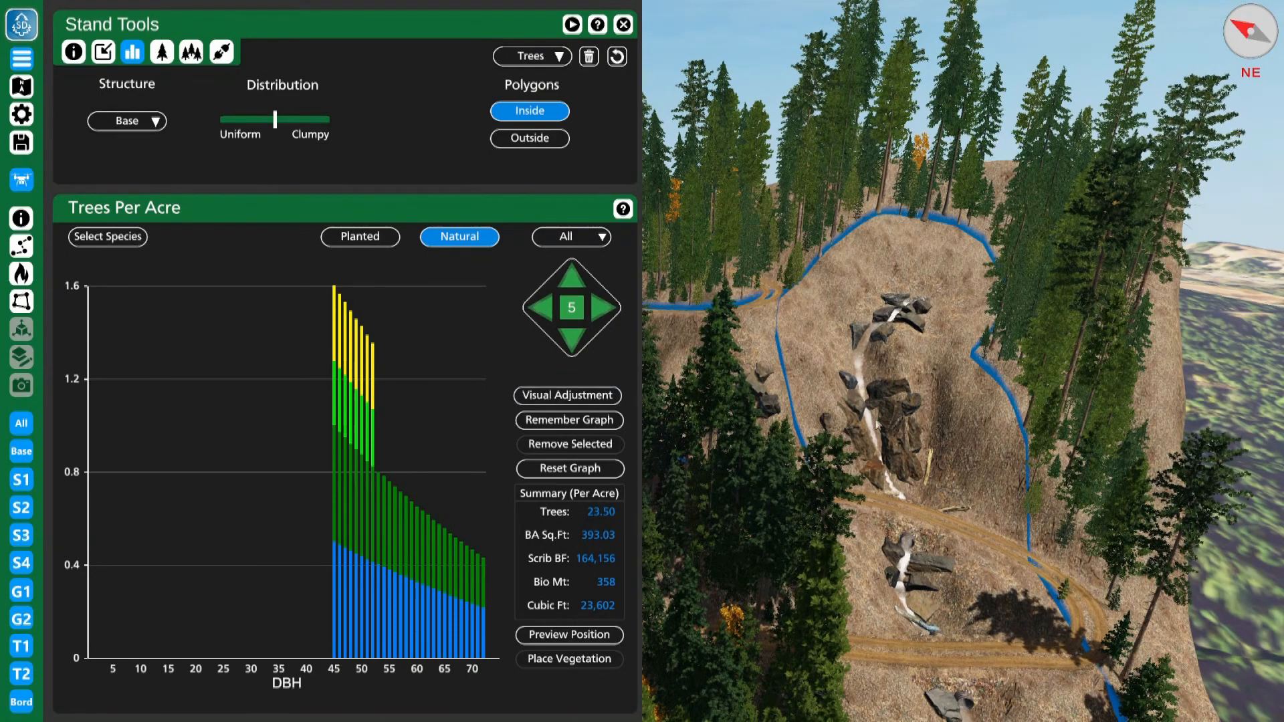
left_click(575, 639)
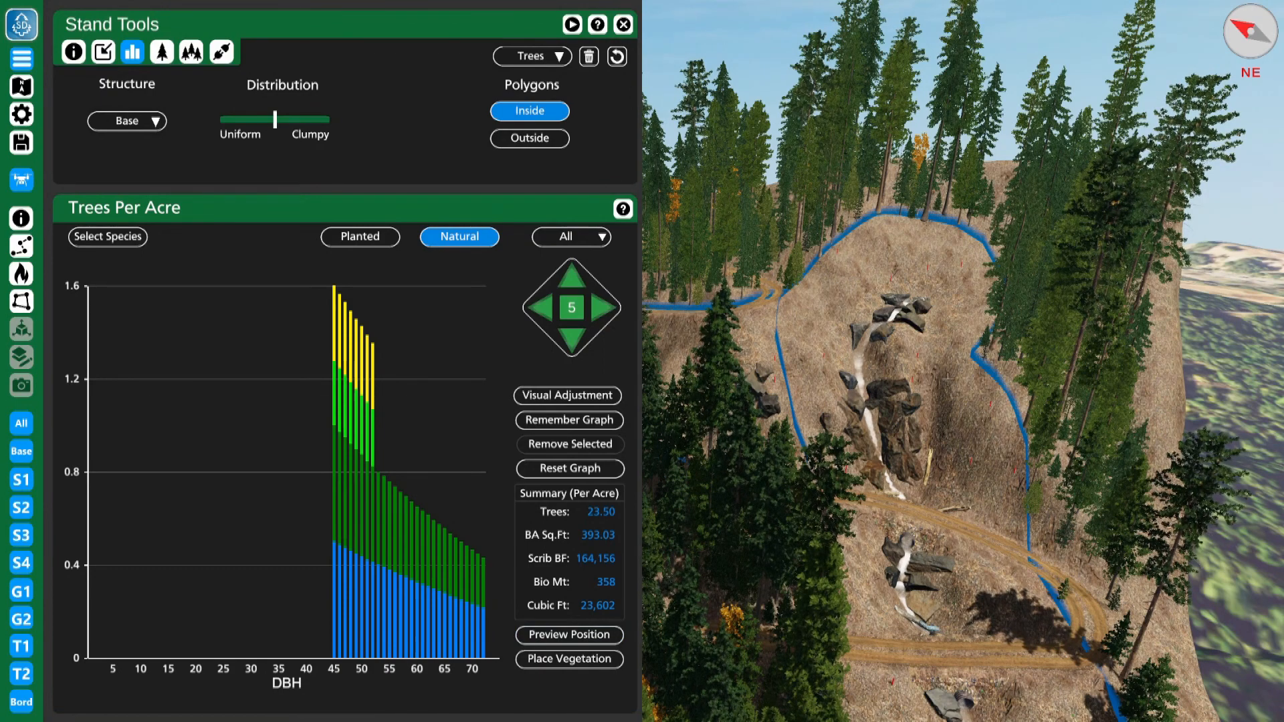
right_click_drag(956, 428, 1090, 625)
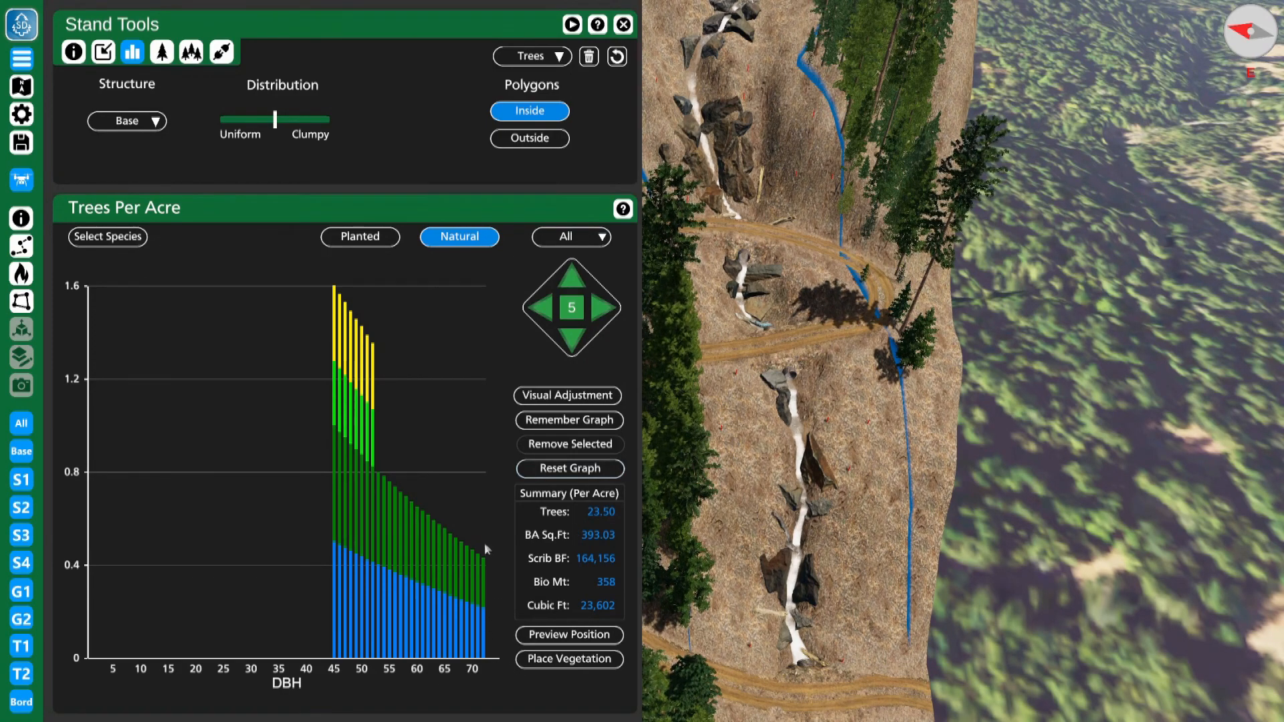
Step: Mark the upper portions of the 45 to 72 DBH bars and remove the selected trees
mouse_move(486, 627)
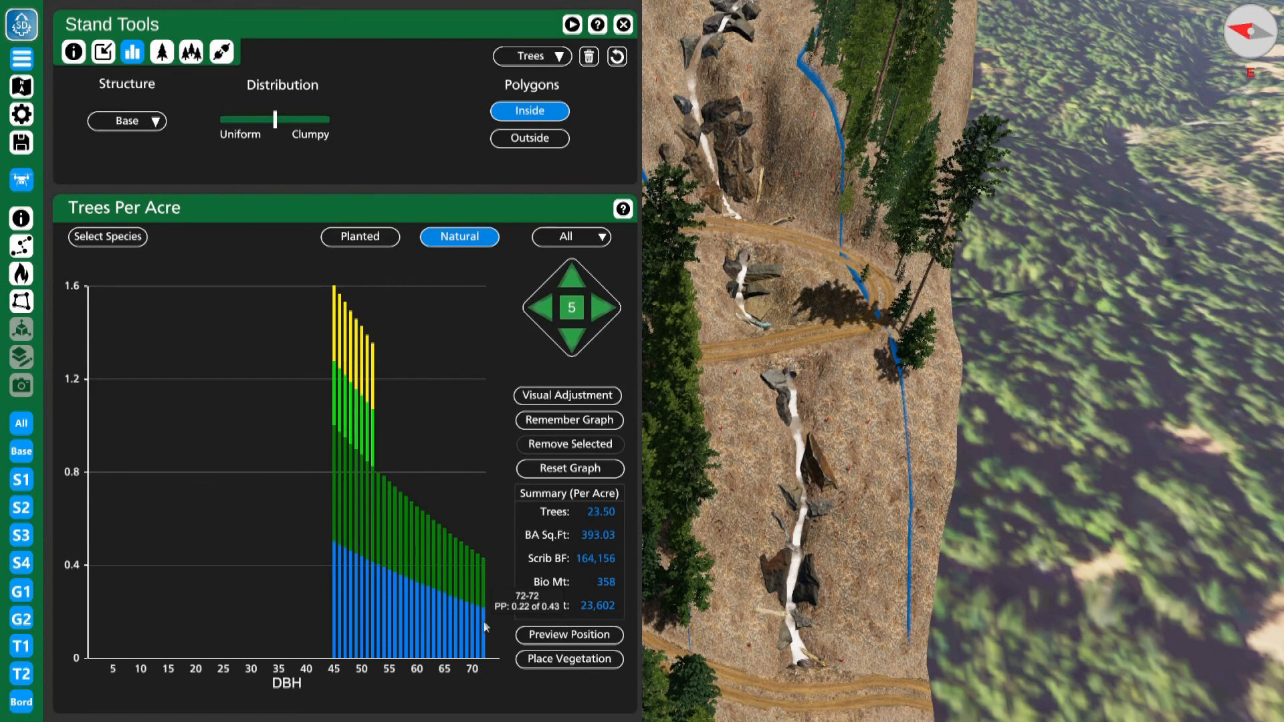
left_click(486, 627)
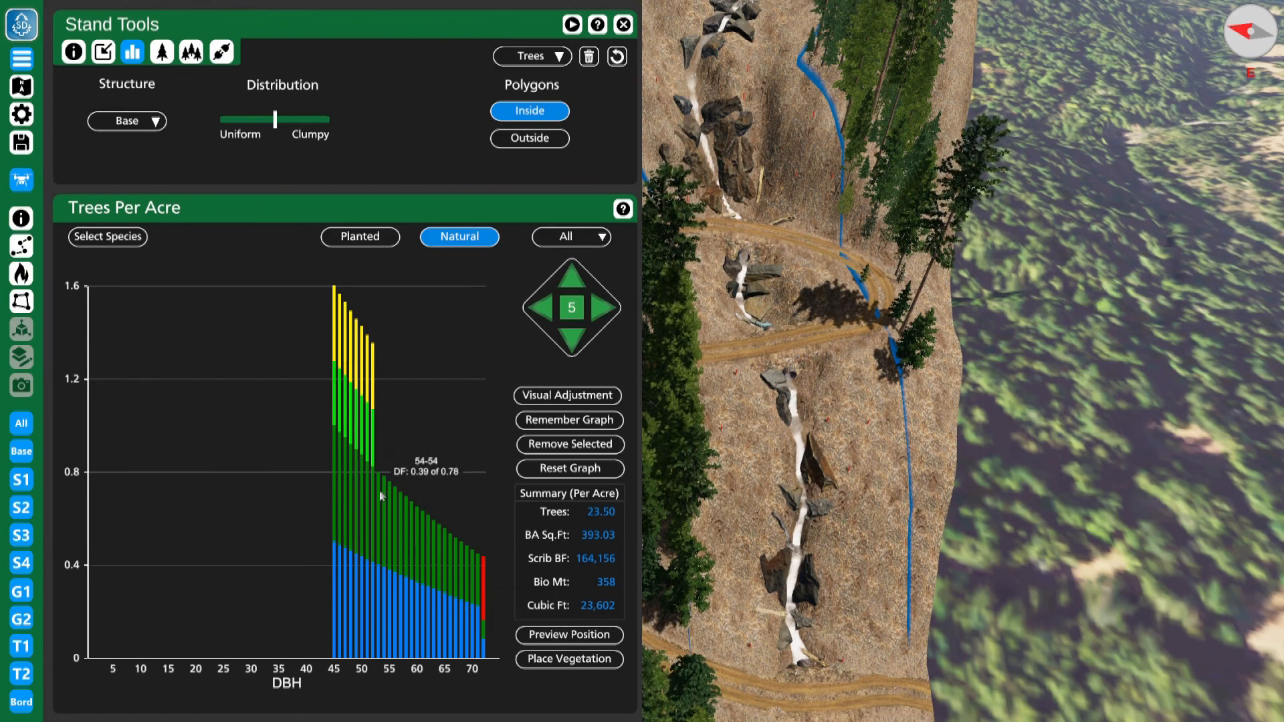
left_click(339, 392)
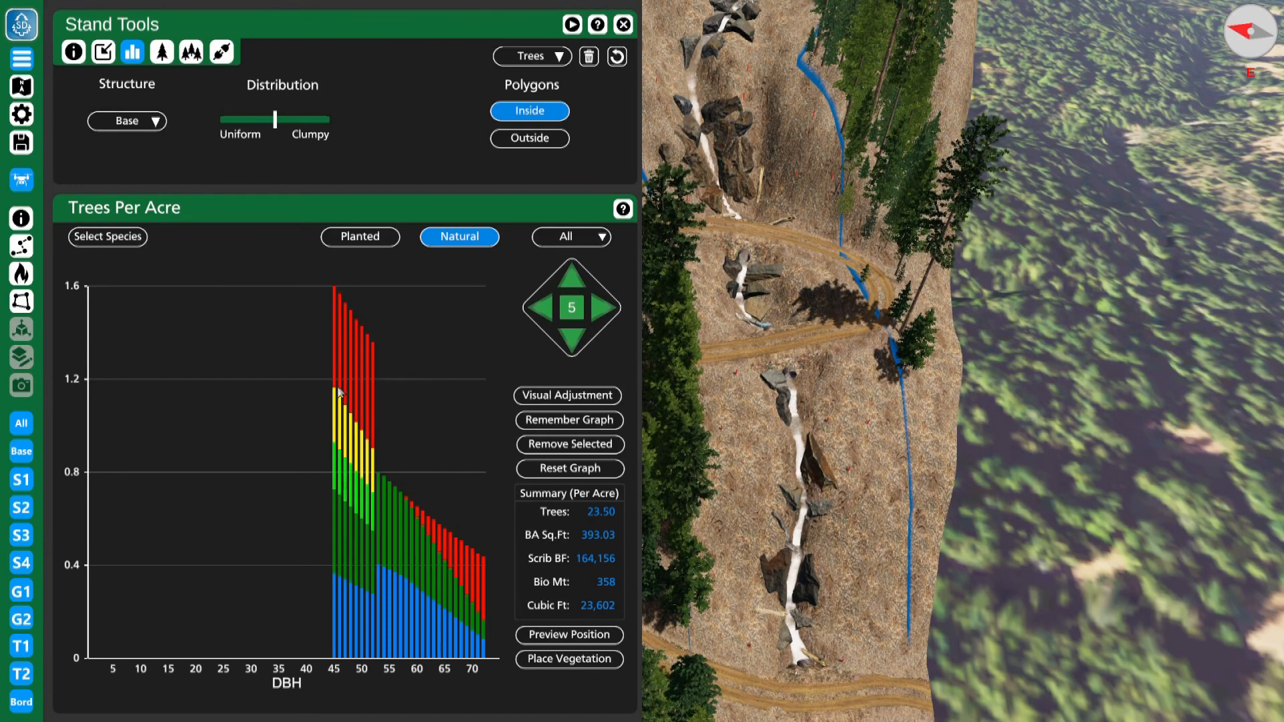
left_click(584, 445)
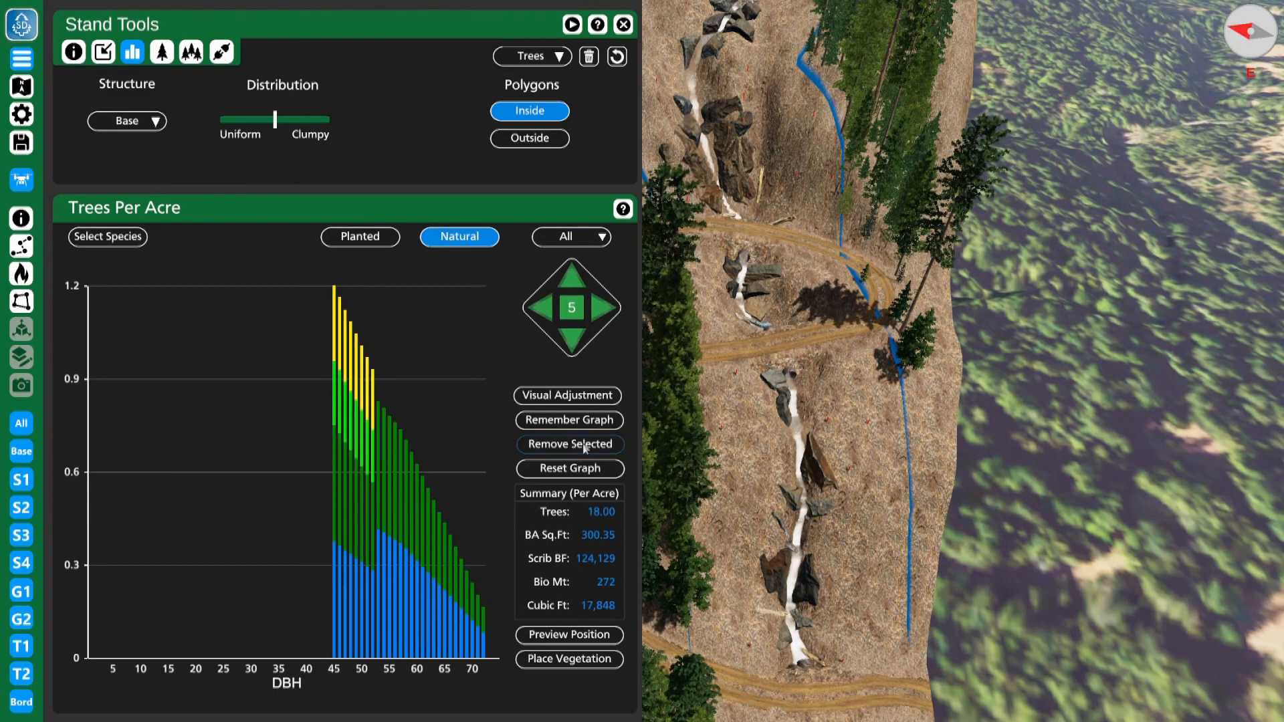
Step: Preview the tree positions for the thinned graph and place the vegetation inside the polygons
left_click(607, 635)
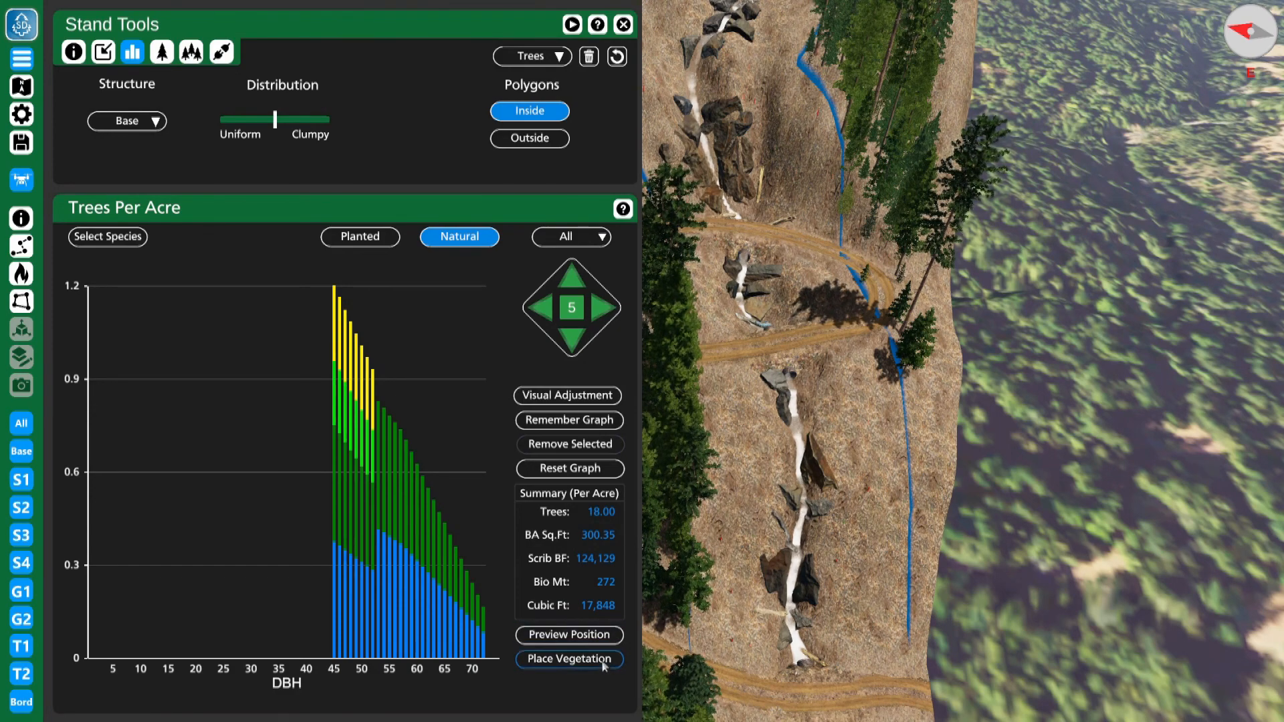
left_click(606, 659)
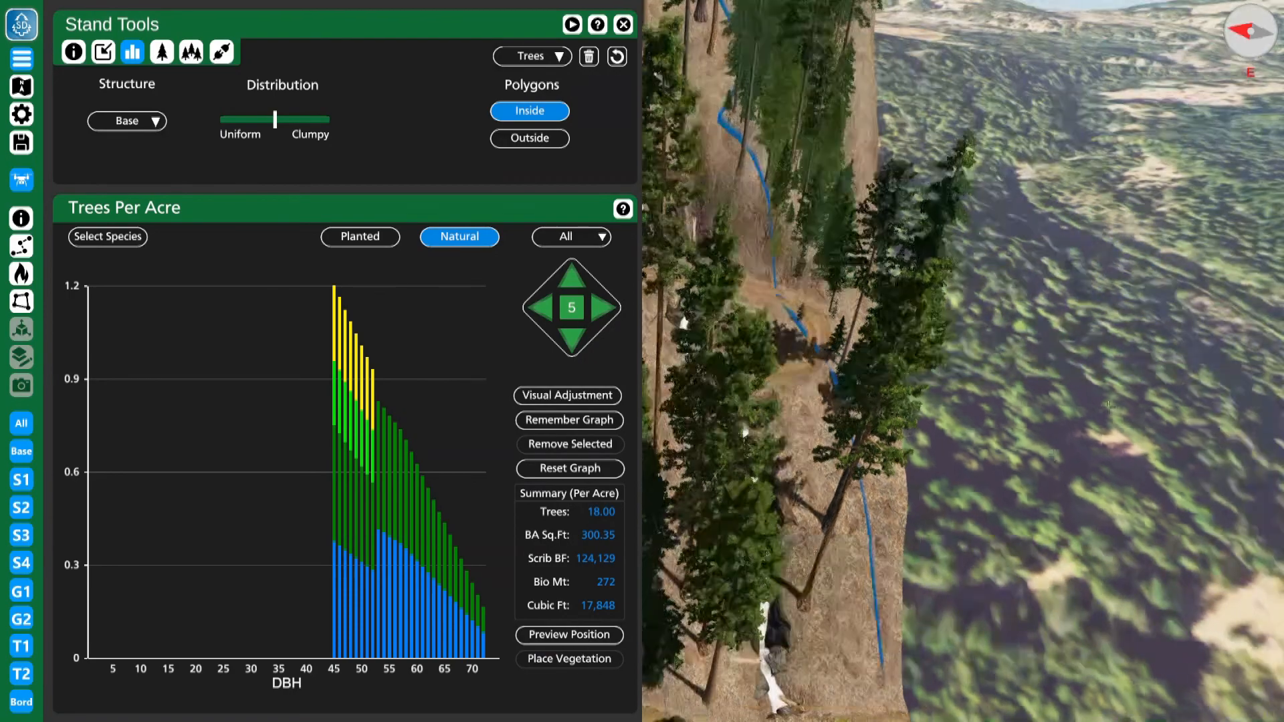
right_click_drag(1108, 404, 932, 385)
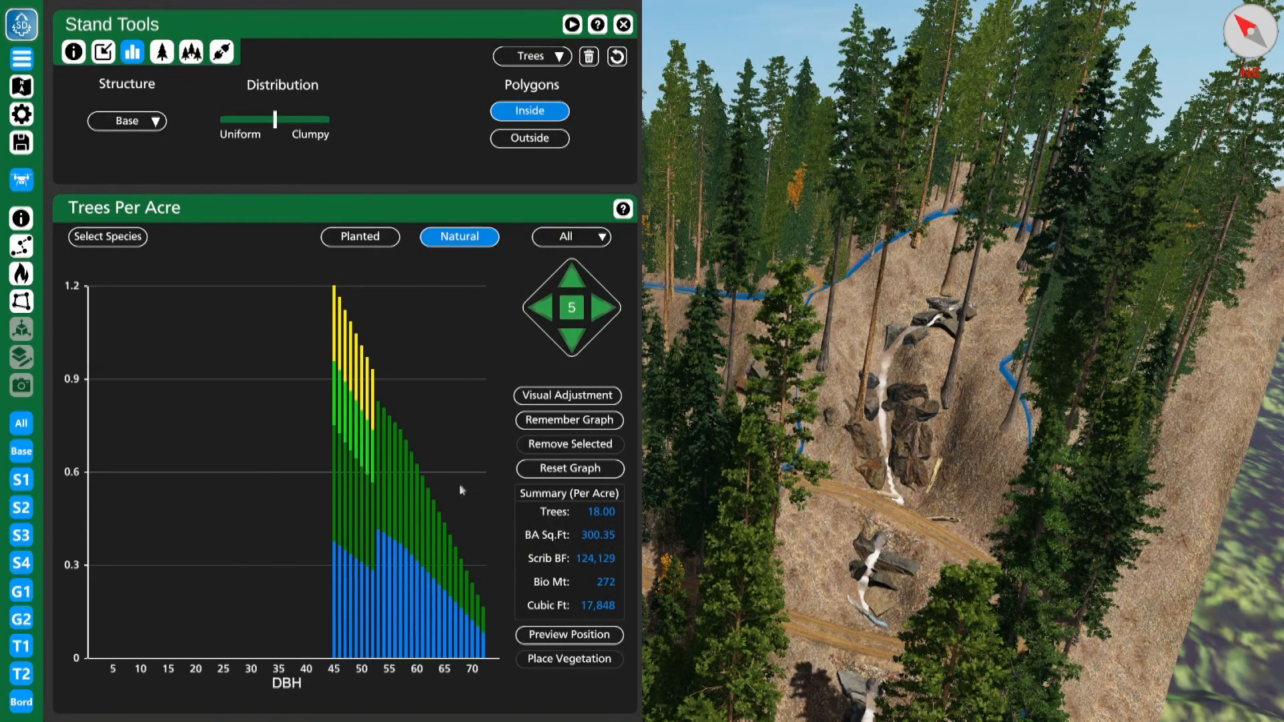
Step: Reset the trees-per-acre graph and remove all trees of 45 DBH and larger
left_click(587, 471)
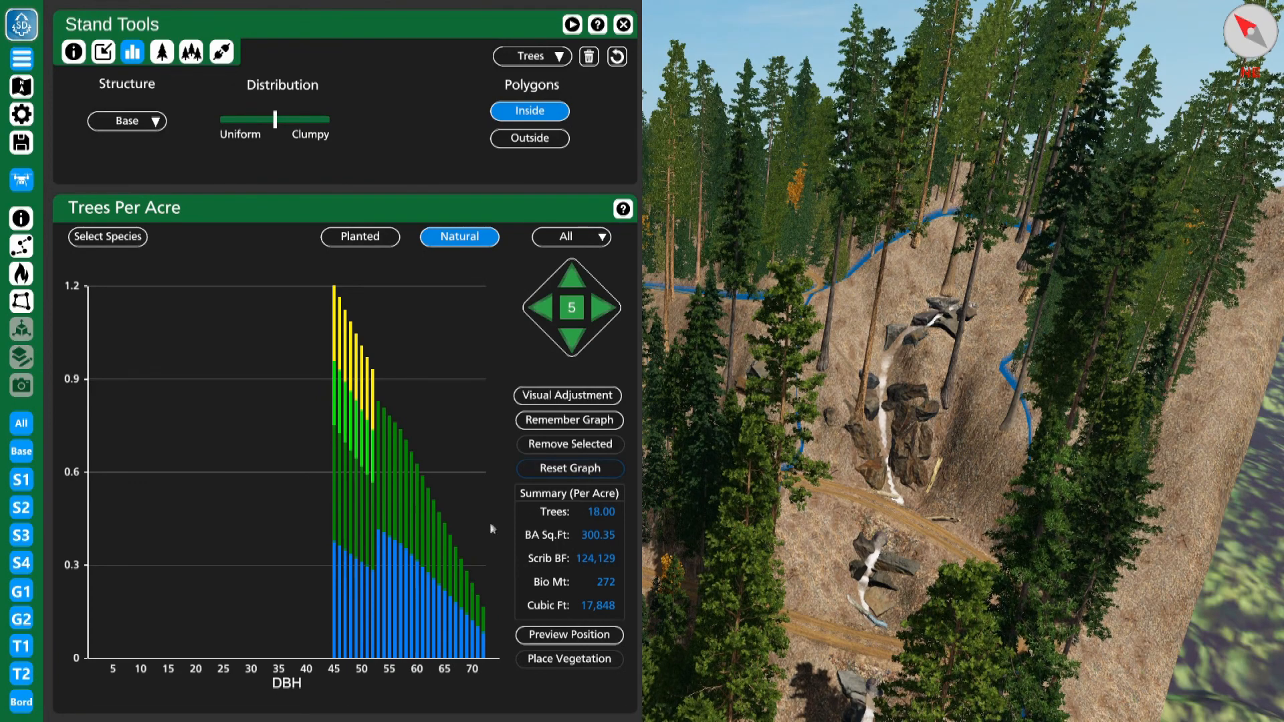
left_click(339, 659)
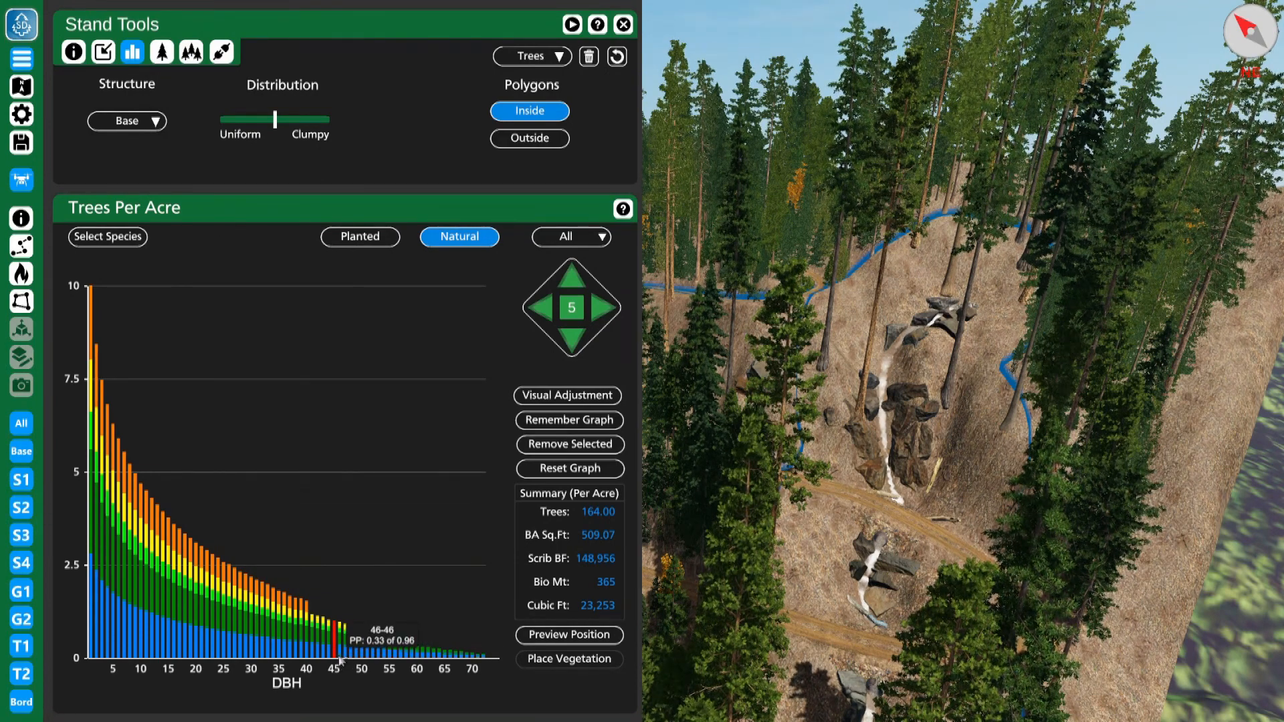
left_click(340, 661)
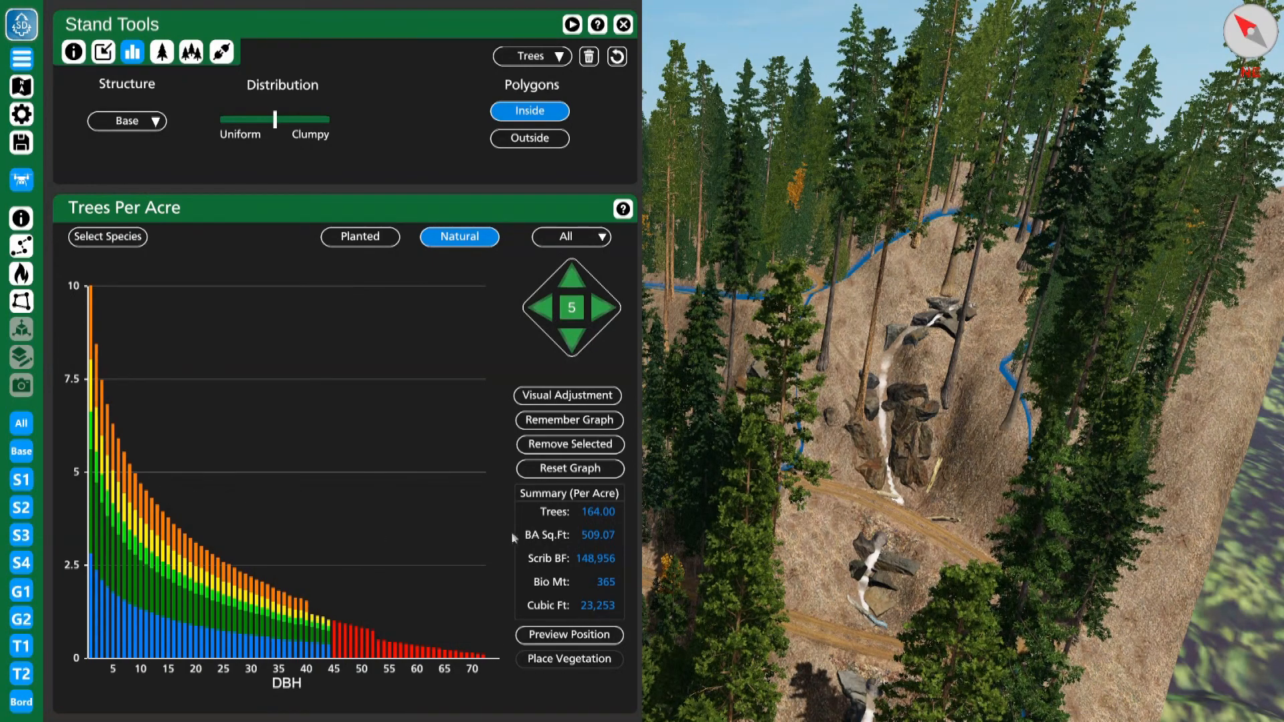
left_click(575, 446)
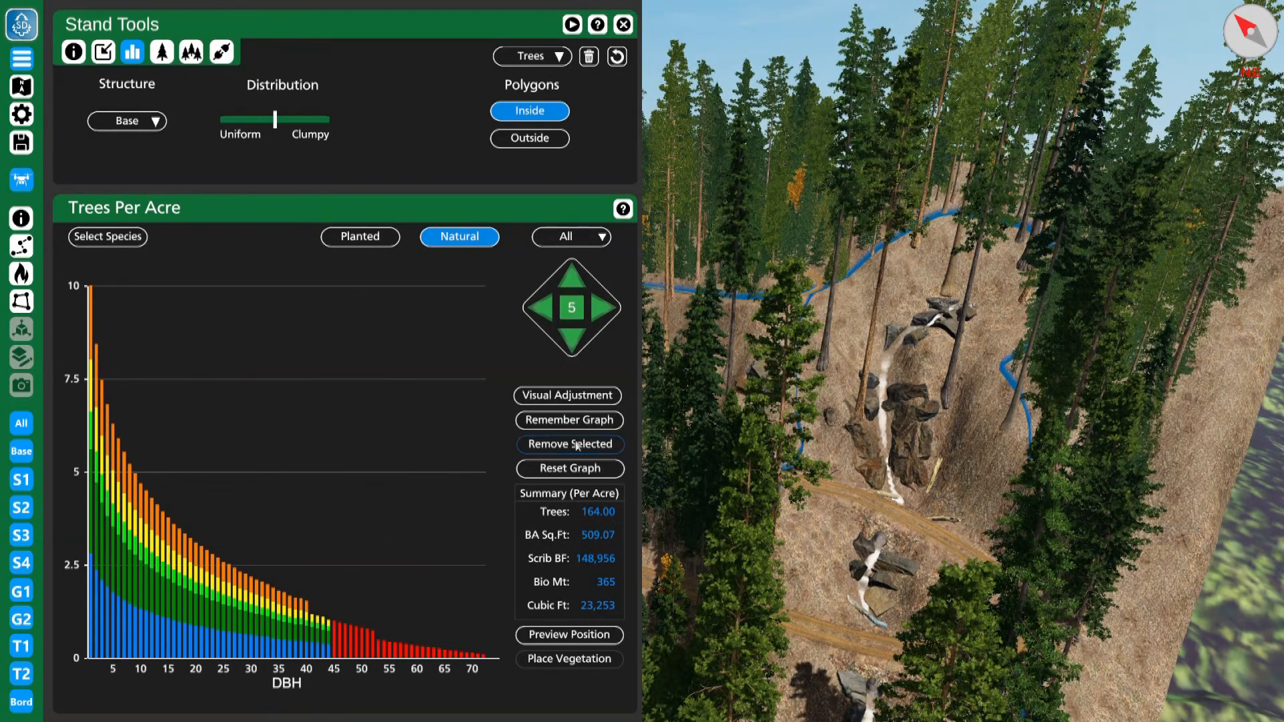
Step: Remove all trees of 23 DBH and smaller from the graph
mouse_move(331, 654)
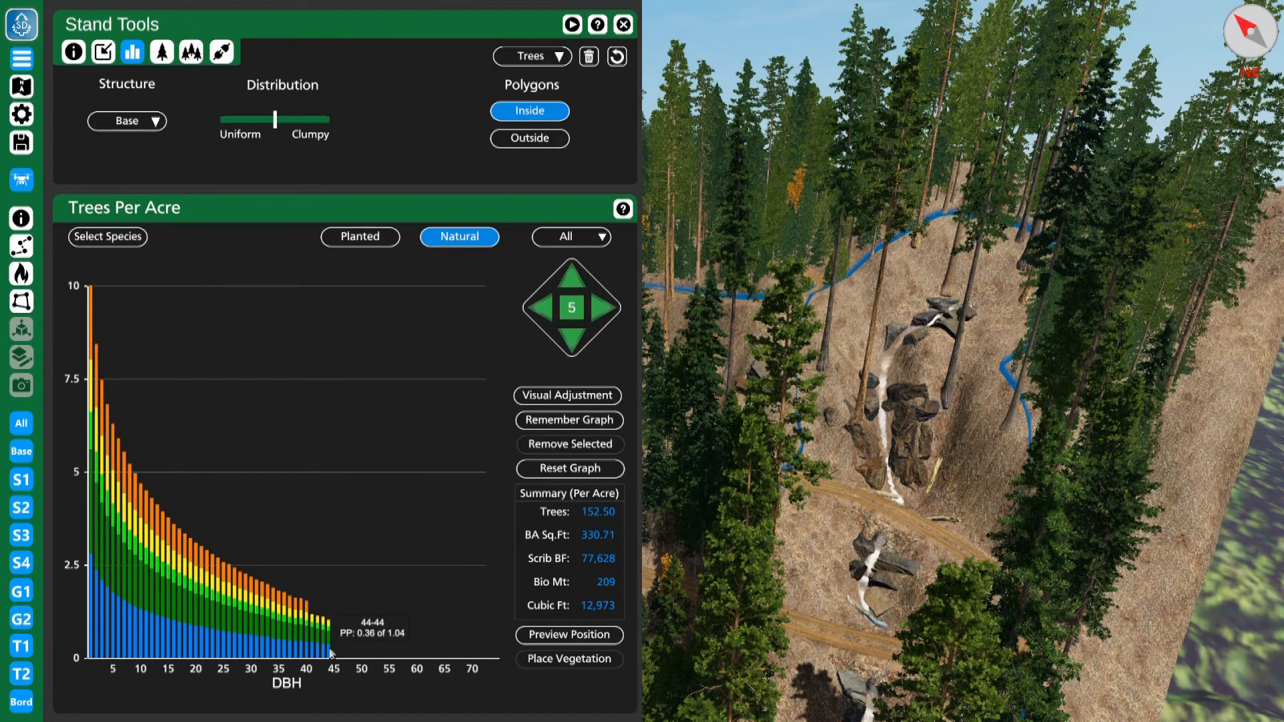
mouse_move(225, 660)
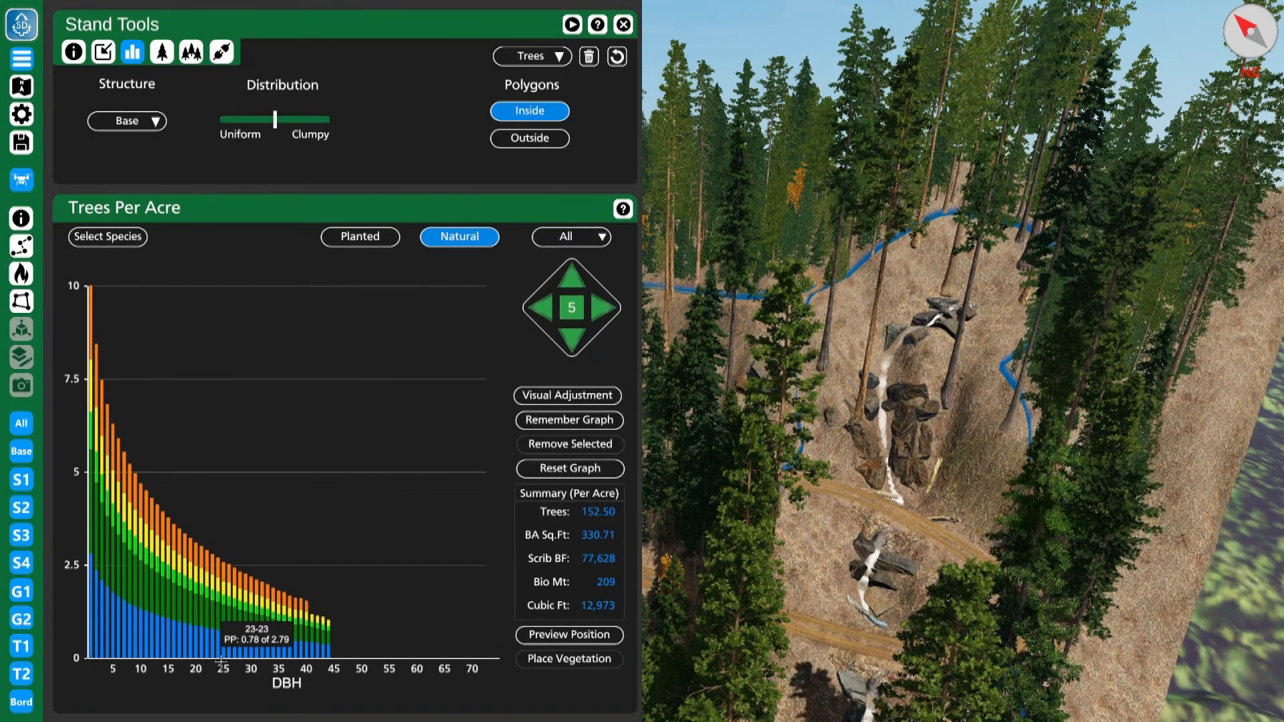
left_click(214, 660)
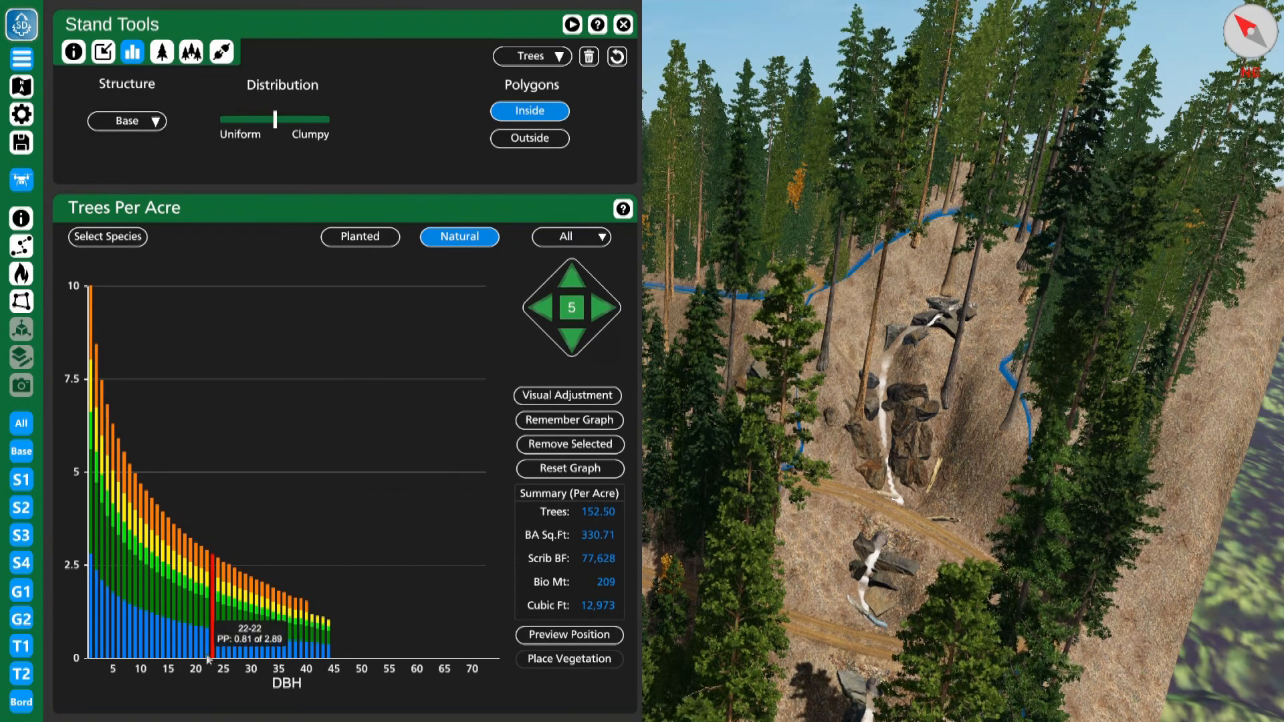
left_click(208, 660)
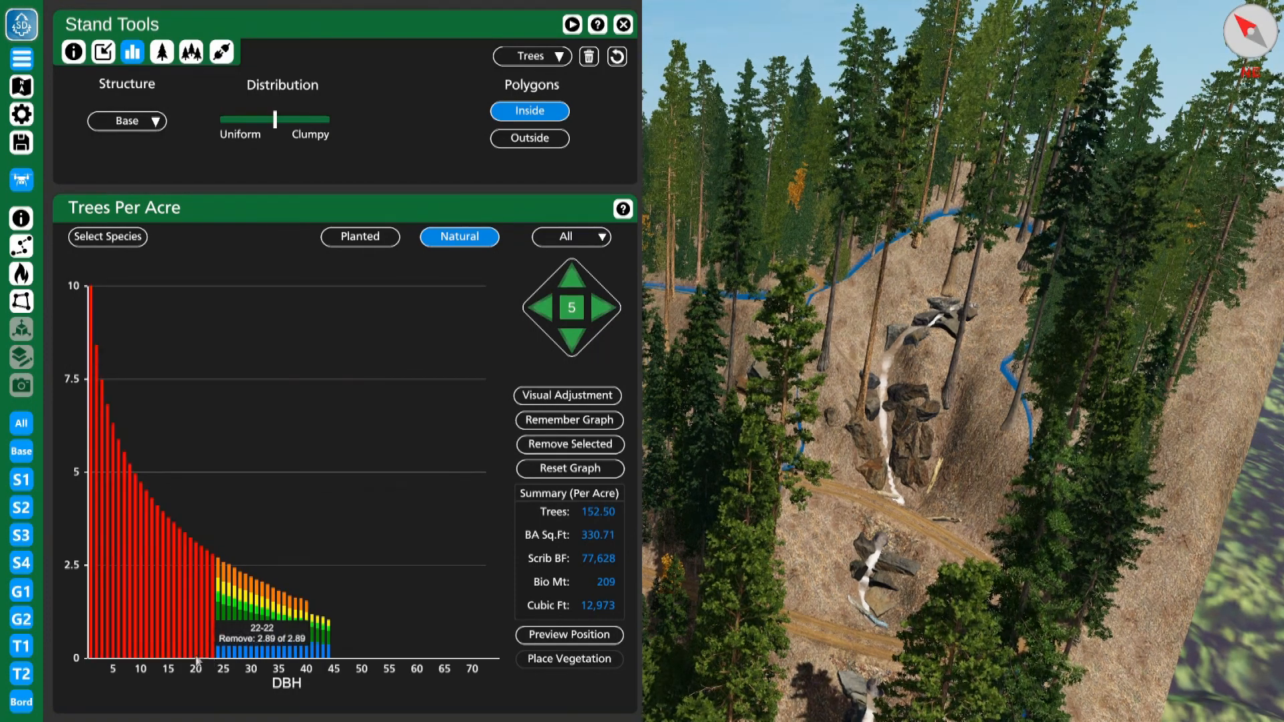
left_click(554, 450)
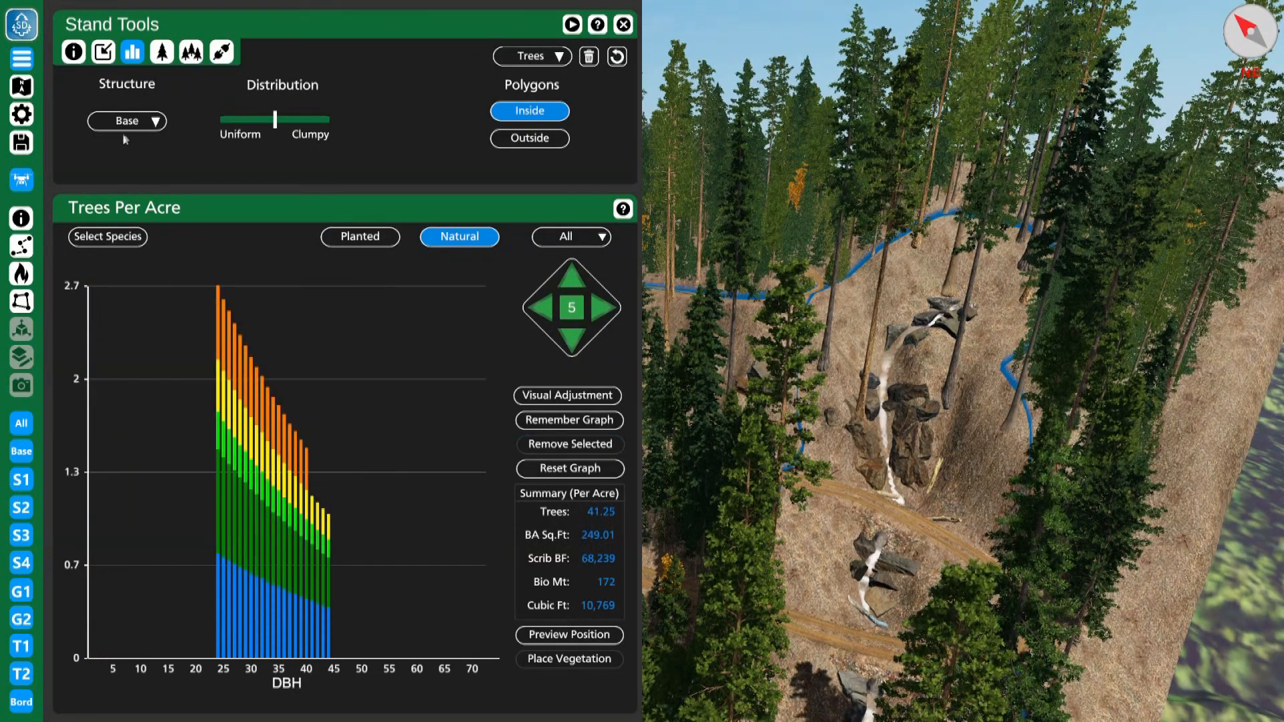
Step: Assign the 24 to 44 DBH trees to structure S3 with a fully clumpy distribution, preview their positions and place them inside the polygons
left_click(155, 123)
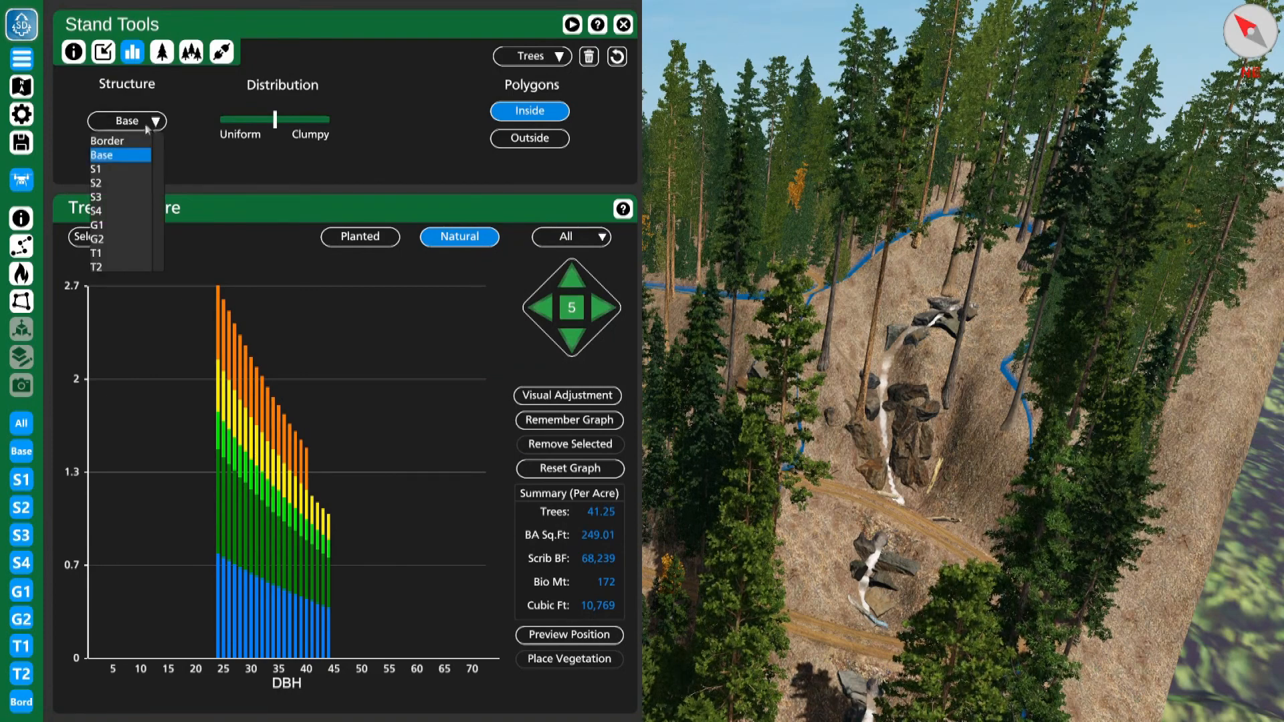
left_click(127, 200)
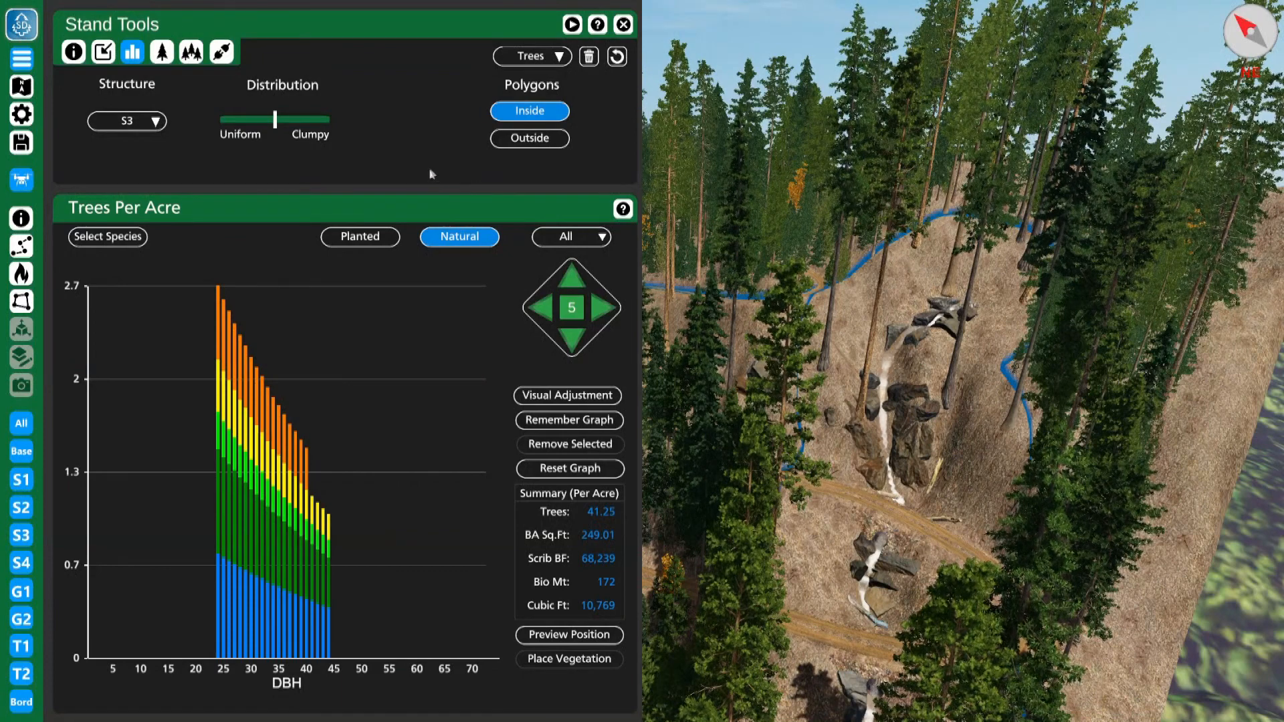
left_click(327, 121)
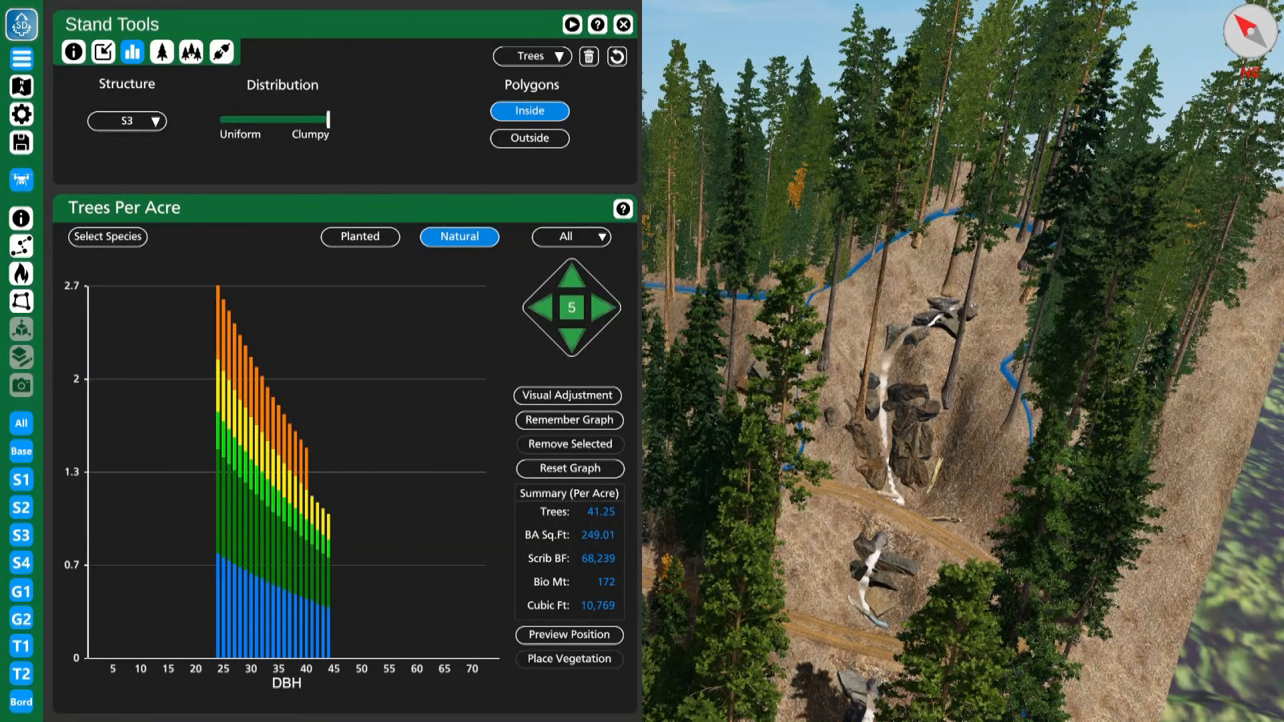
right_click_drag(807, 312, 381, 201)
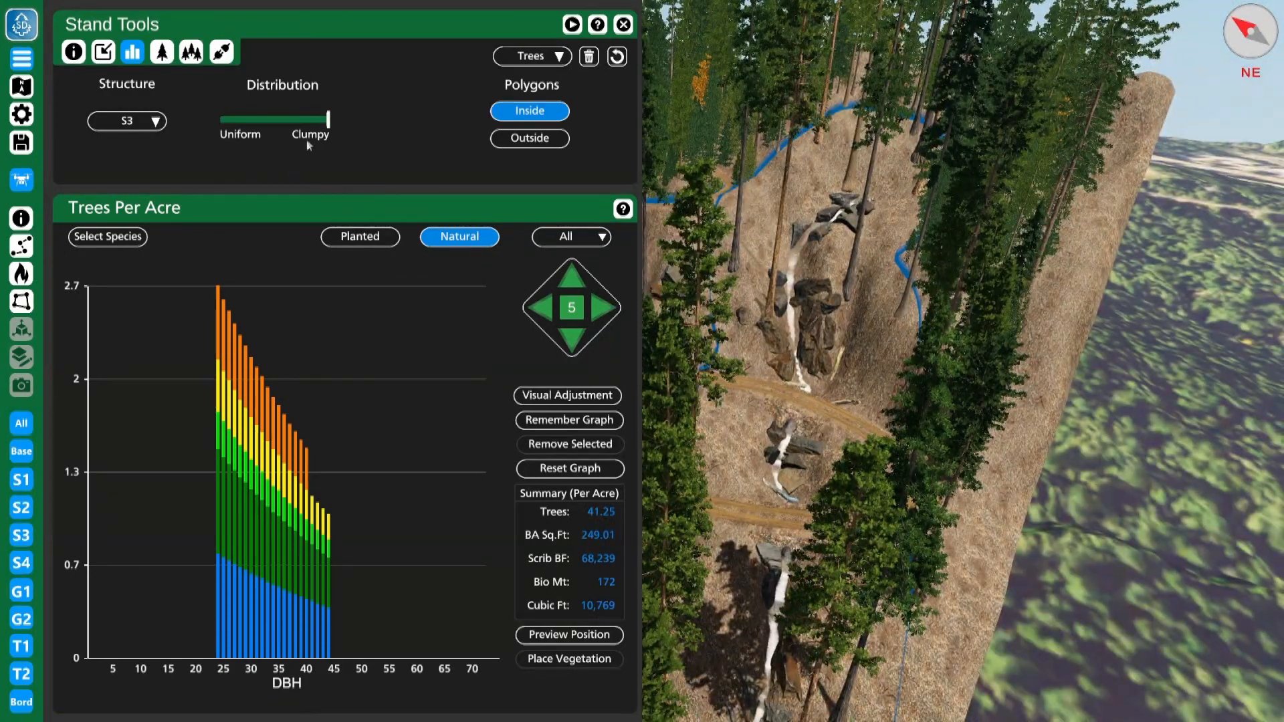
left_click(561, 637)
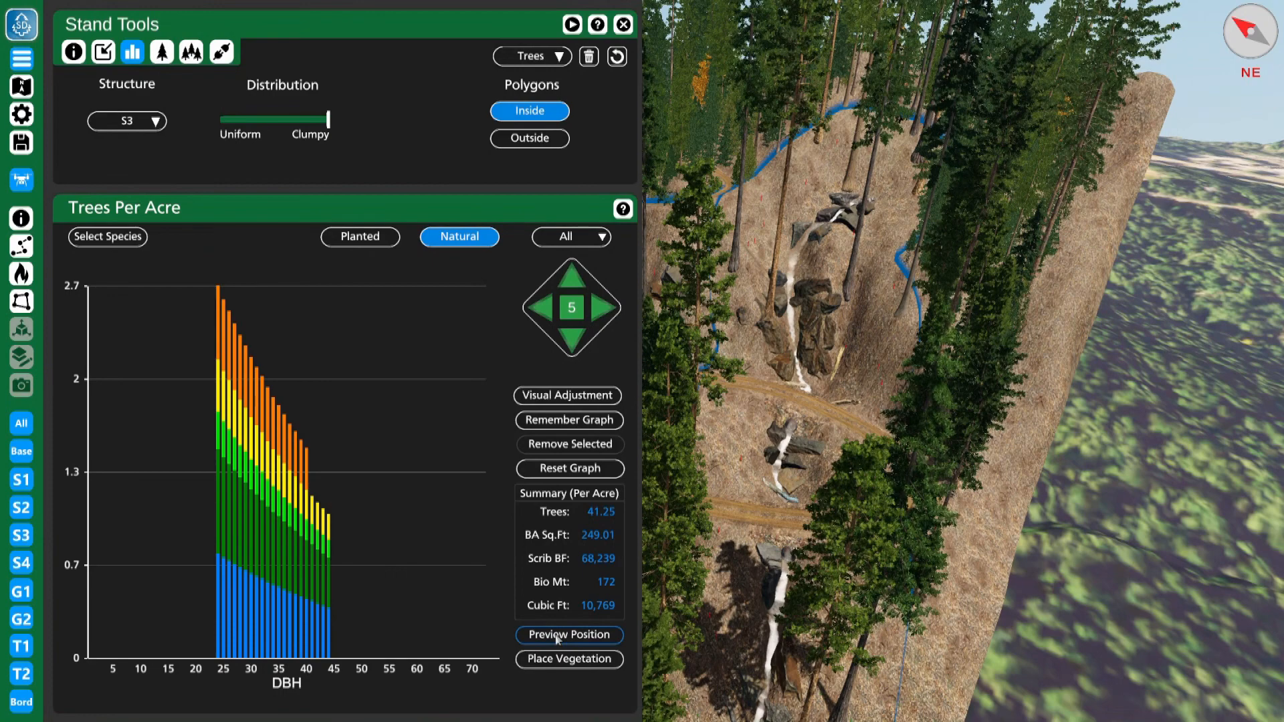
left_click(586, 660)
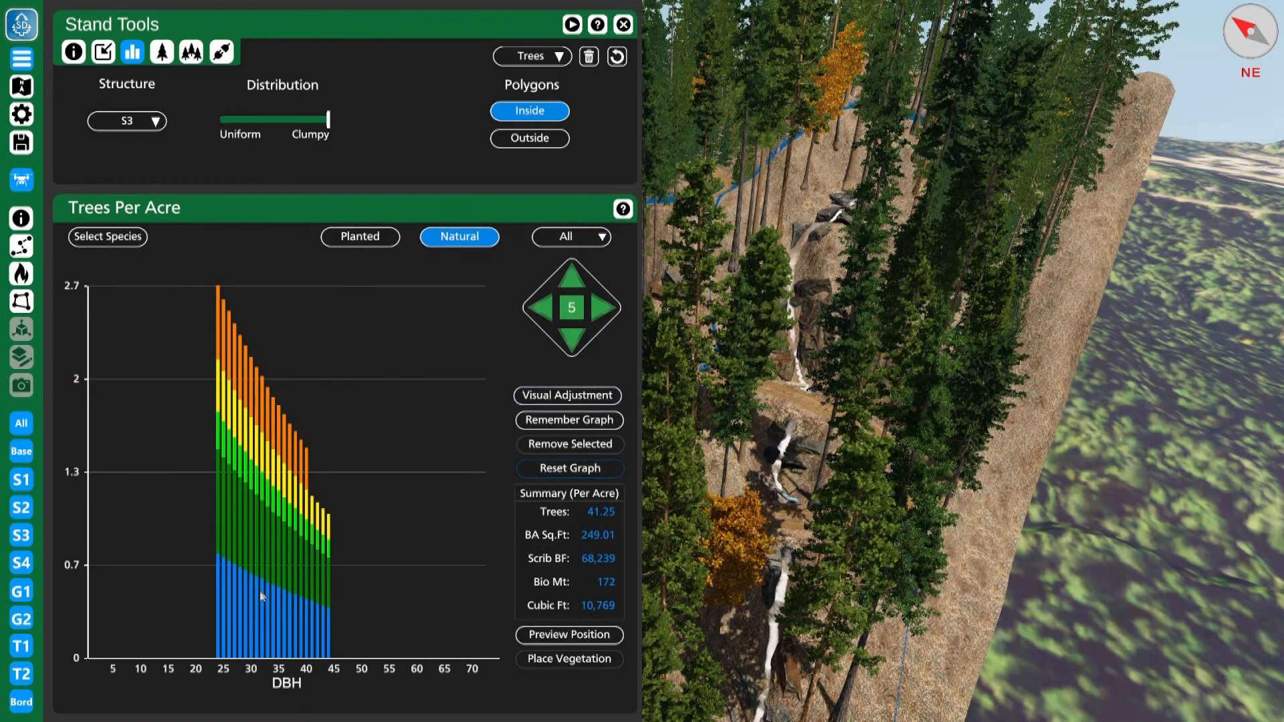
Step: Reset the graph and remove all trees of 24 DBH and larger
mouse_move(223, 660)
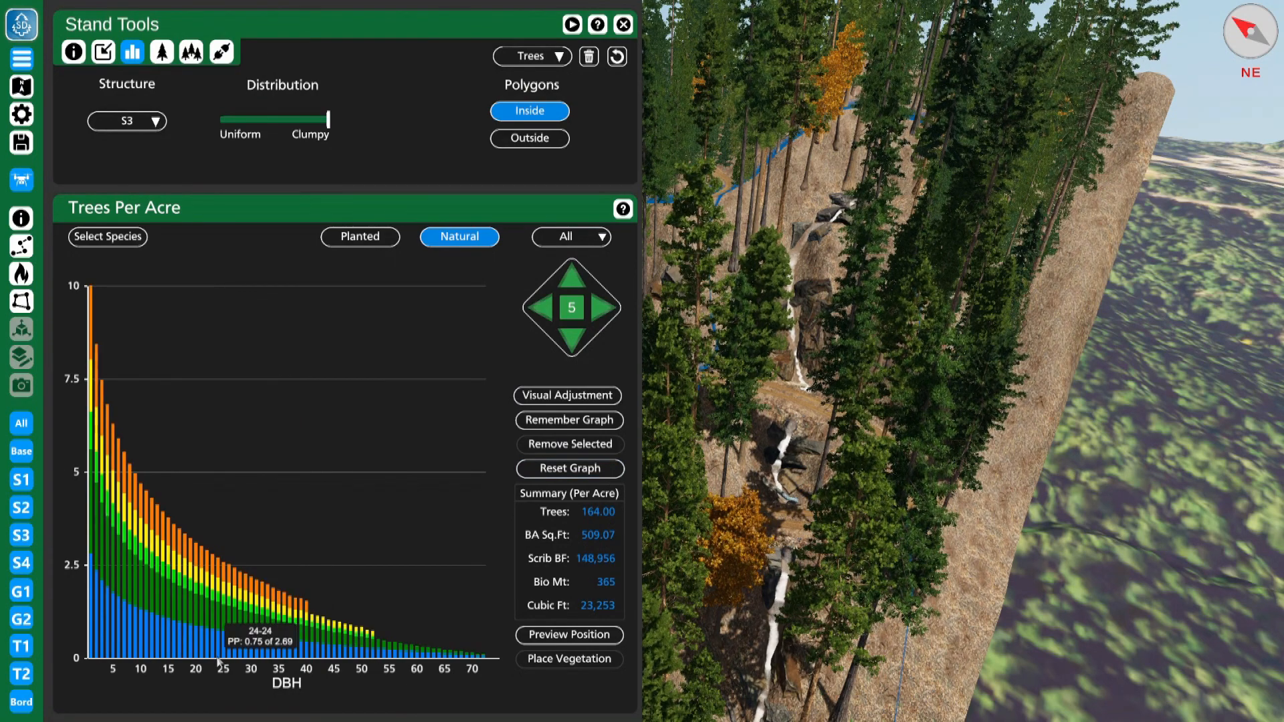
left_click(223, 659)
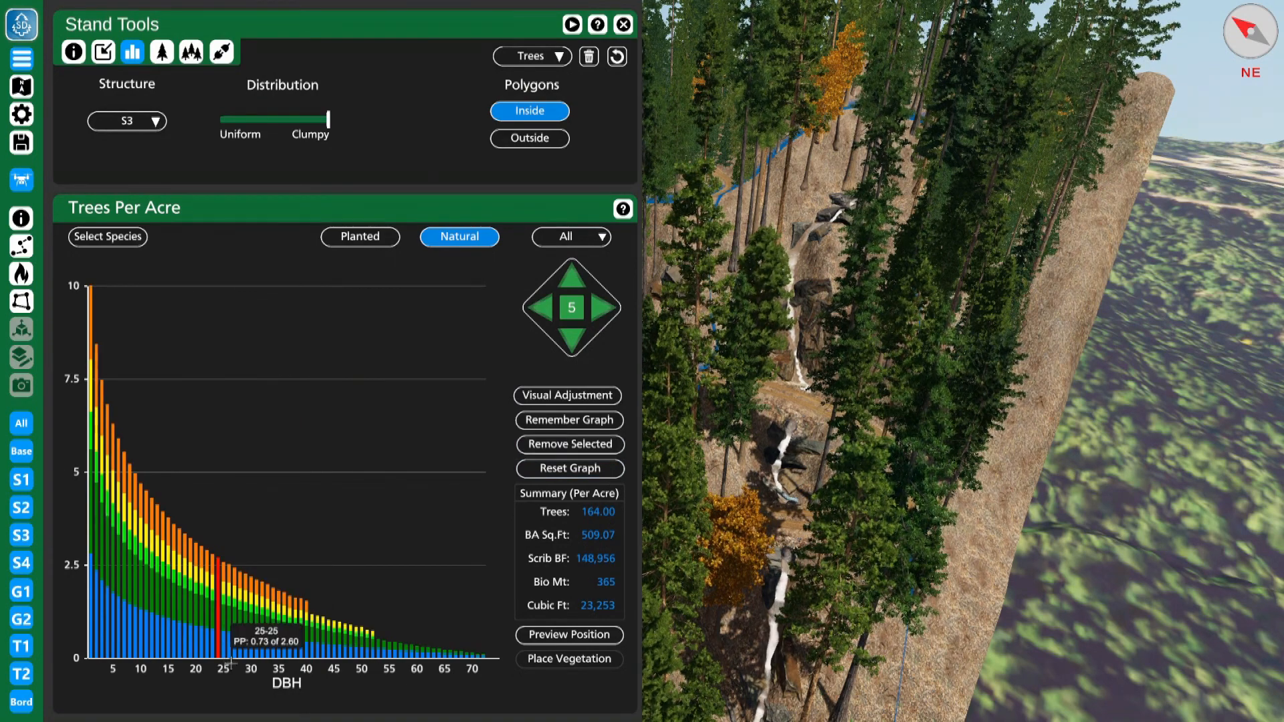
left_click(225, 654, "shift")
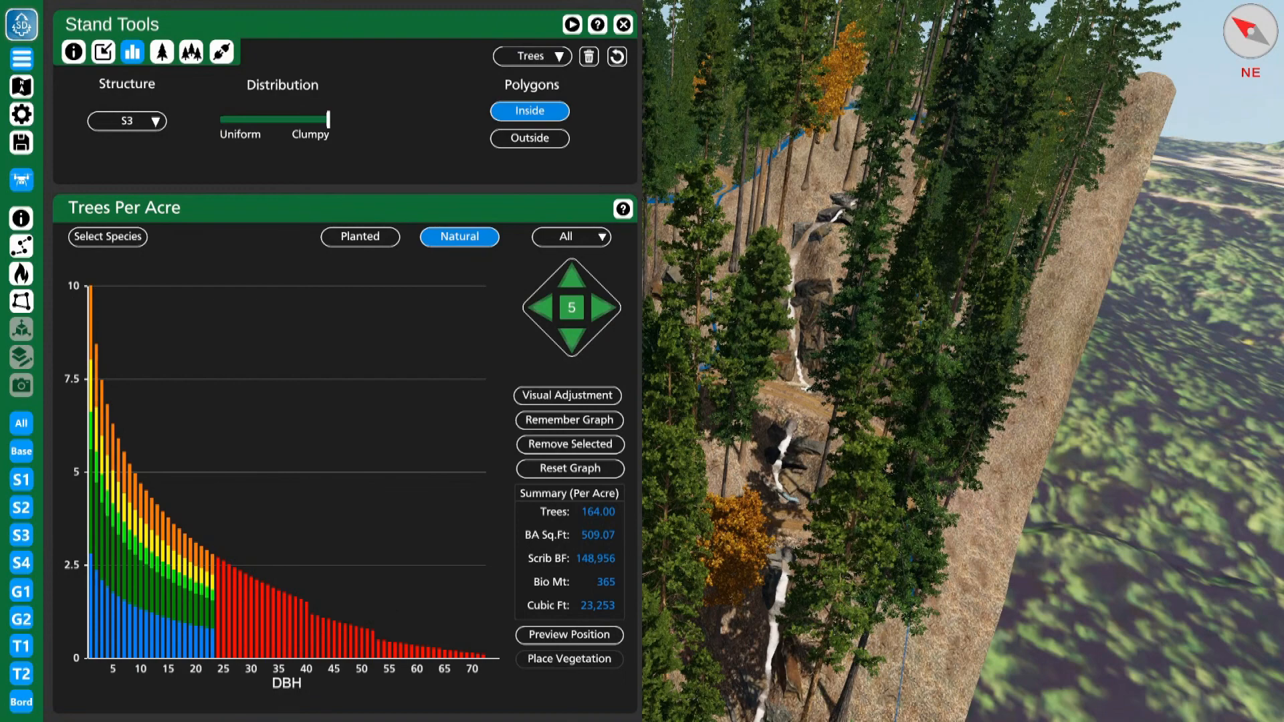
left_click(559, 447)
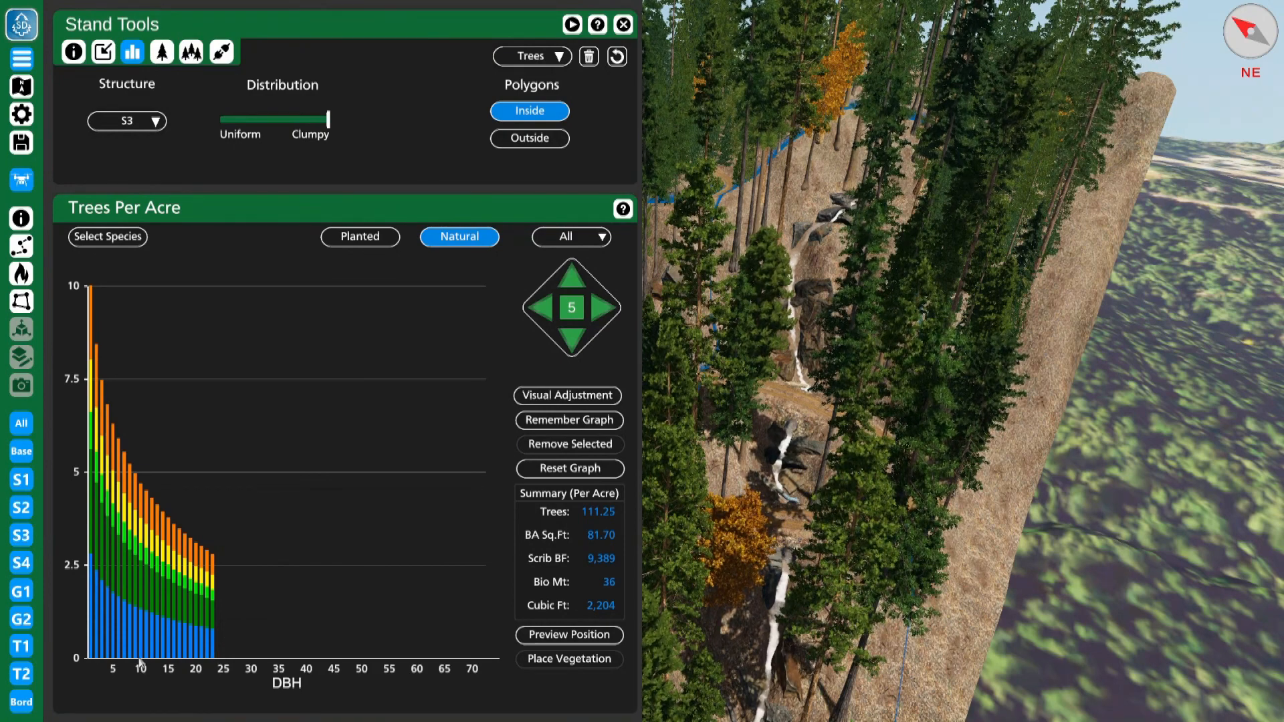
Step: Remove all trees of 10 DBH and smaller from the graph
mouse_move(142, 662)
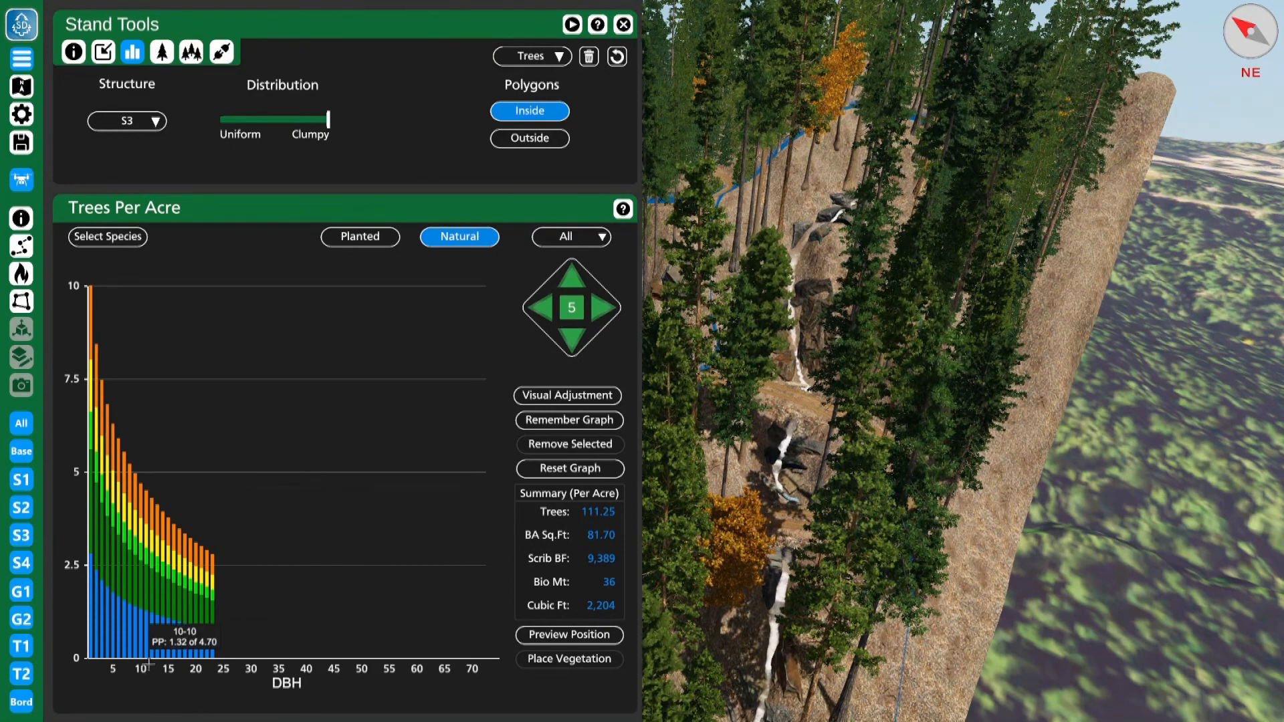
left_click(141, 658)
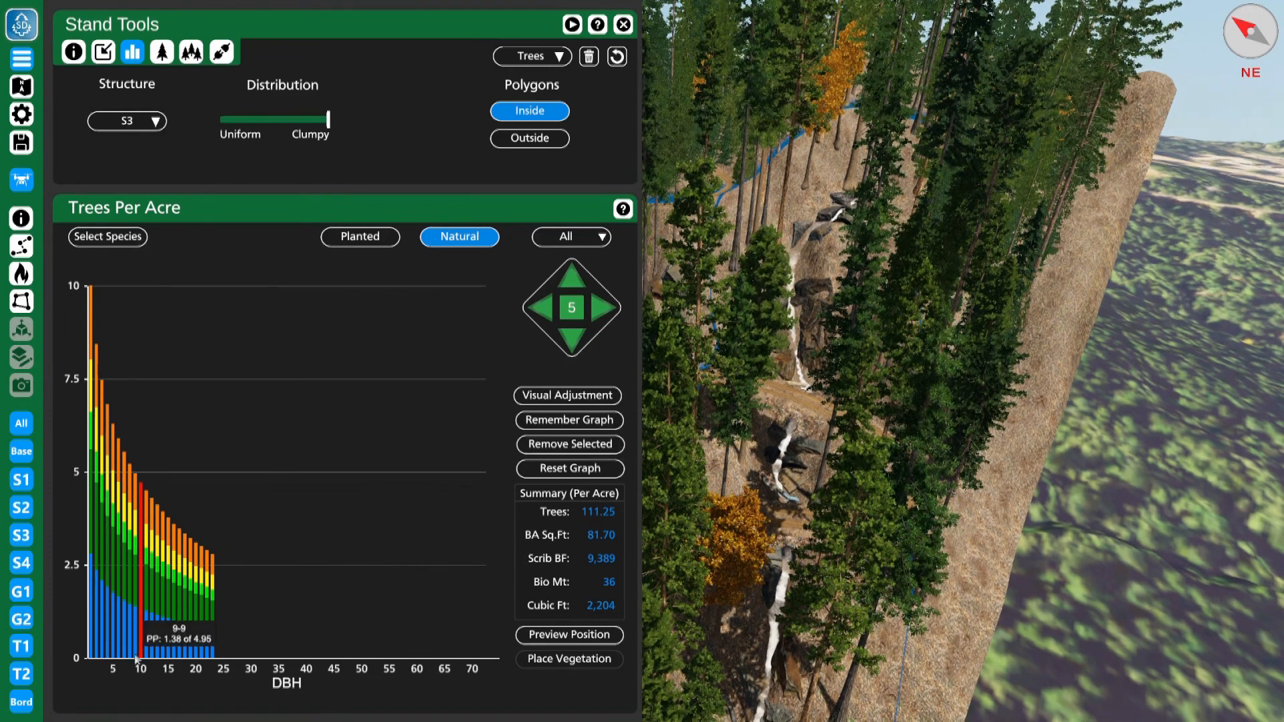
left_click(136, 659, "shift")
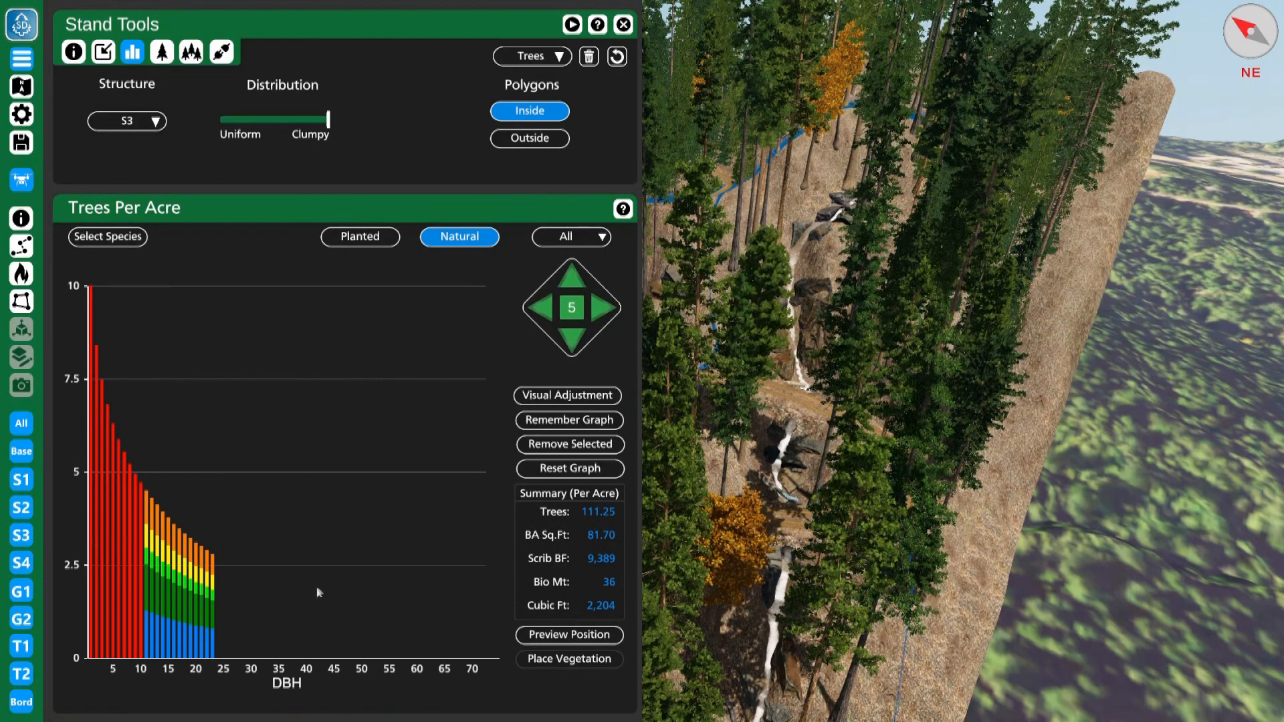
left_click(594, 446)
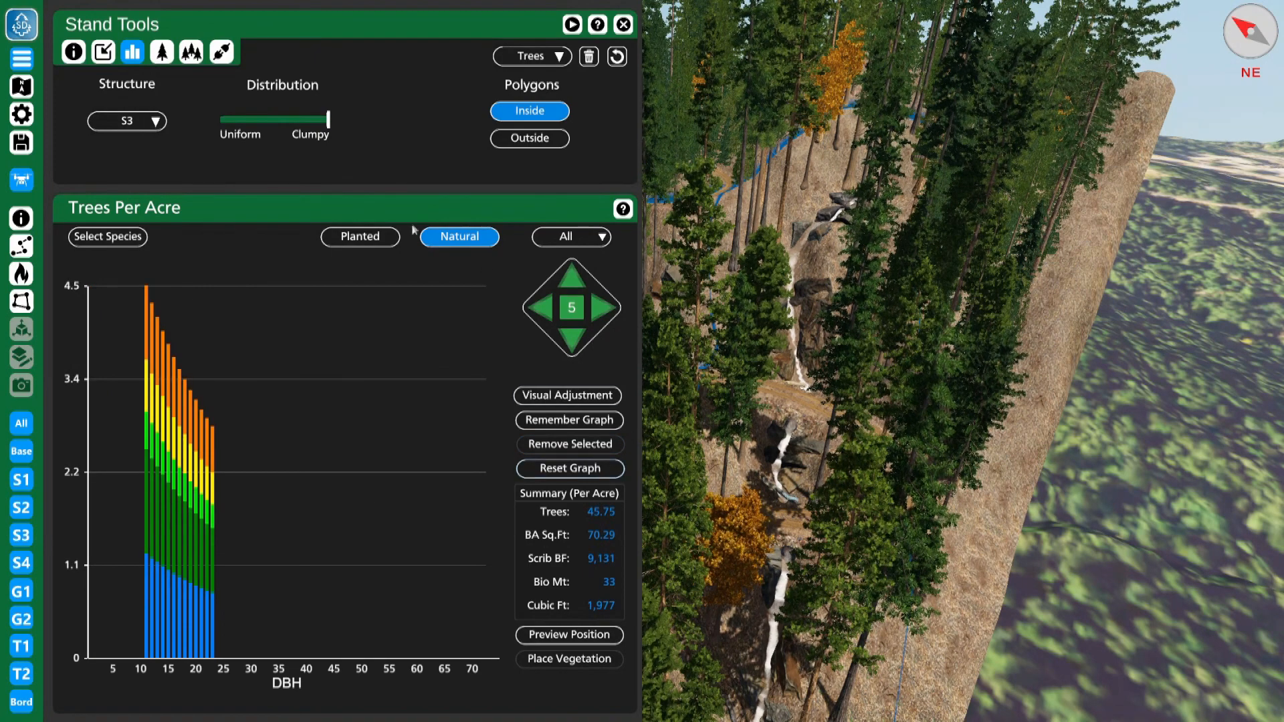
Step: Assign the 11 to 23 DBH trees to structure S4, preview their positions and place the vegetation inside the polygons
left_click(159, 123)
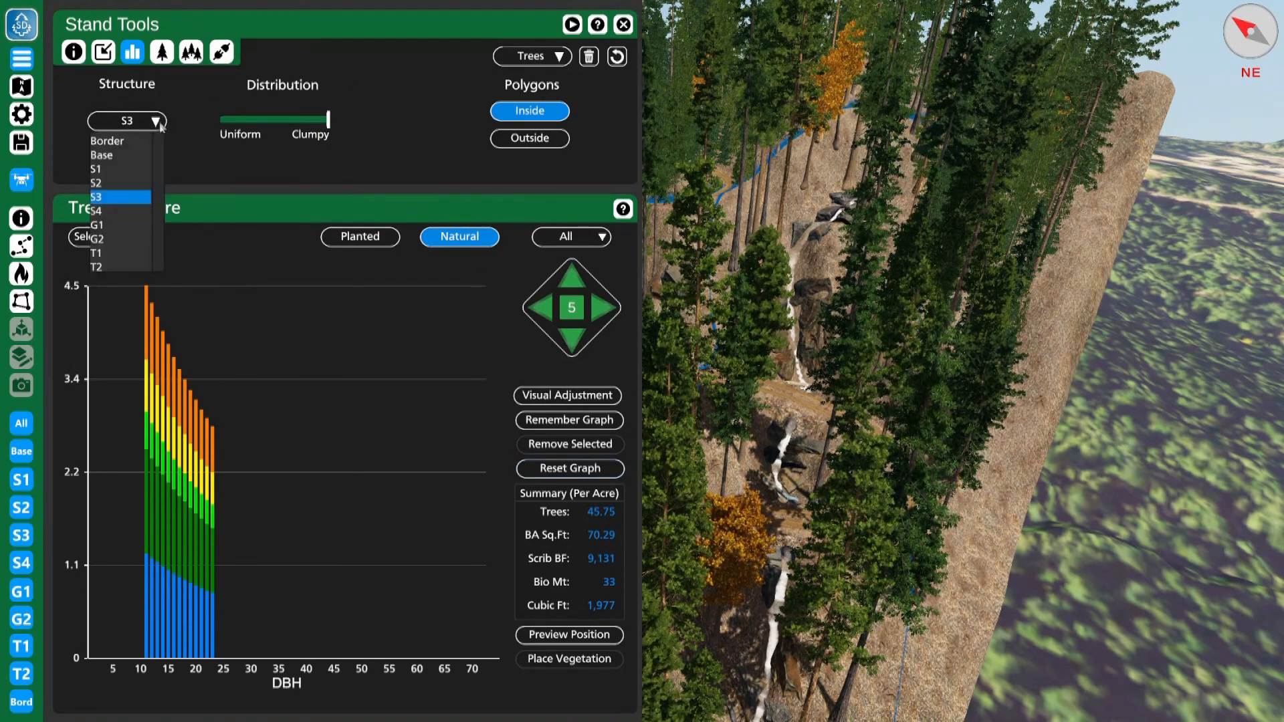
left_click(115, 210)
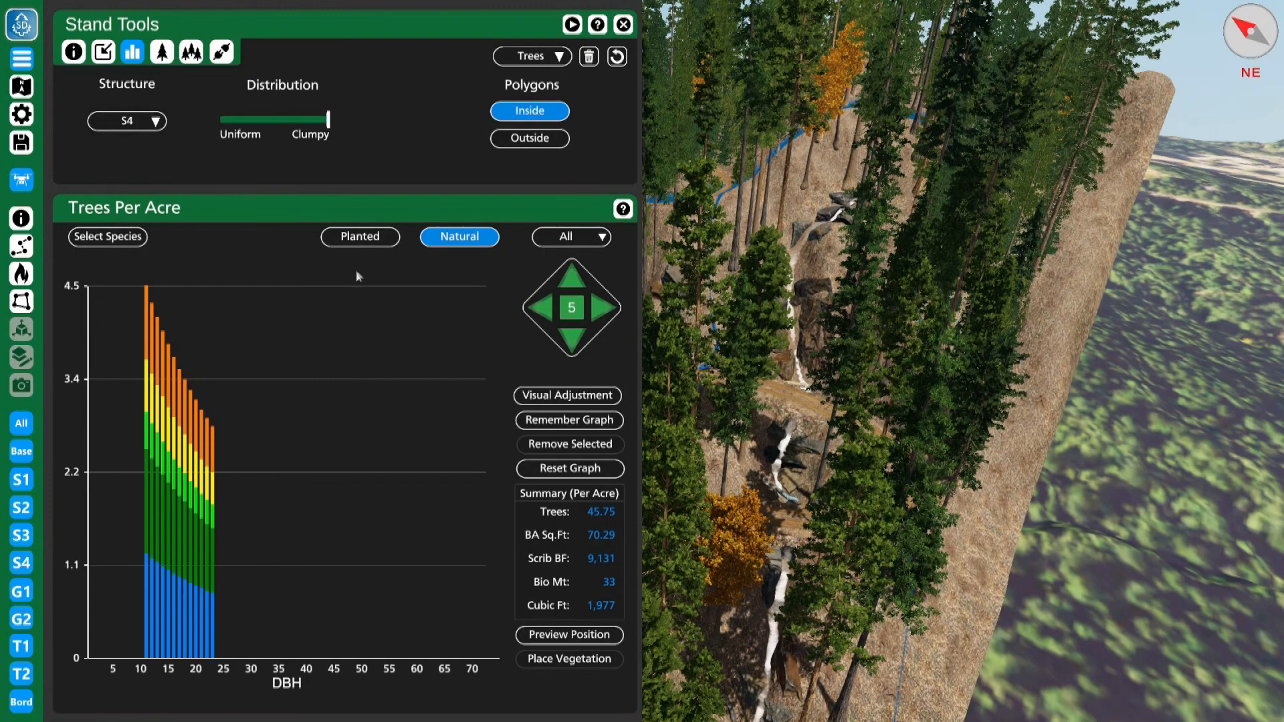
left_click(552, 639)
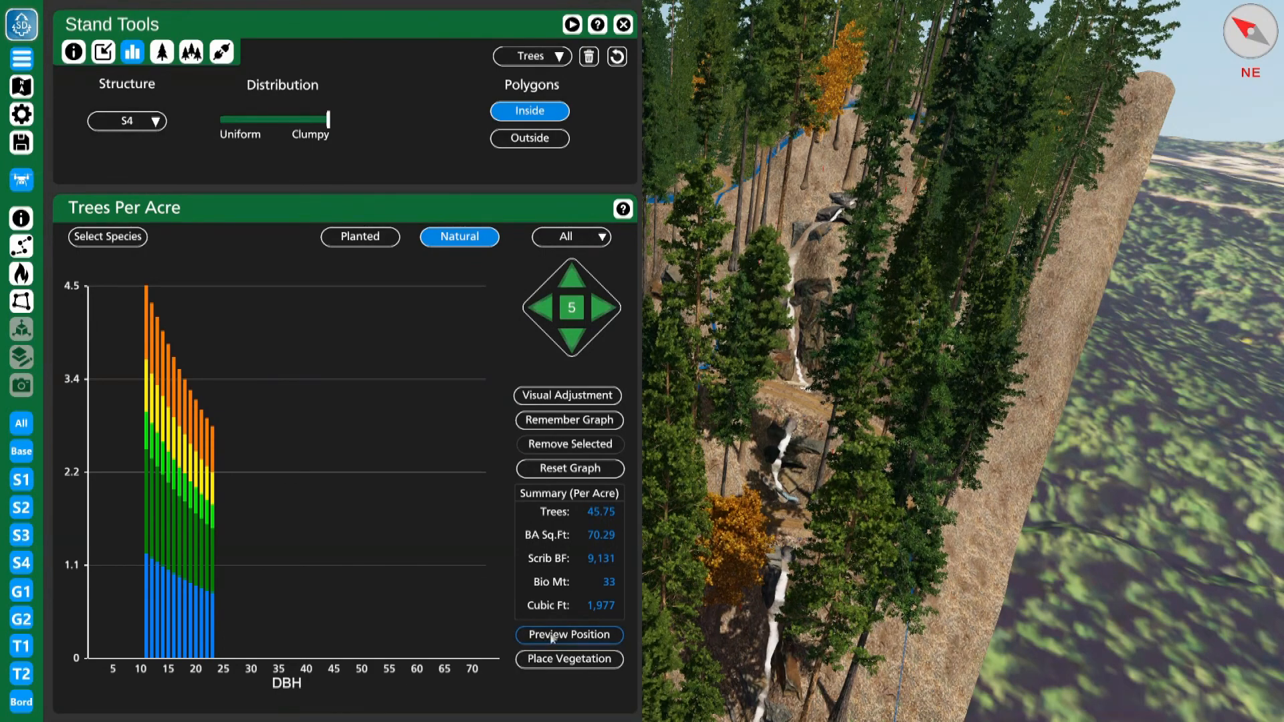
left_click(565, 659)
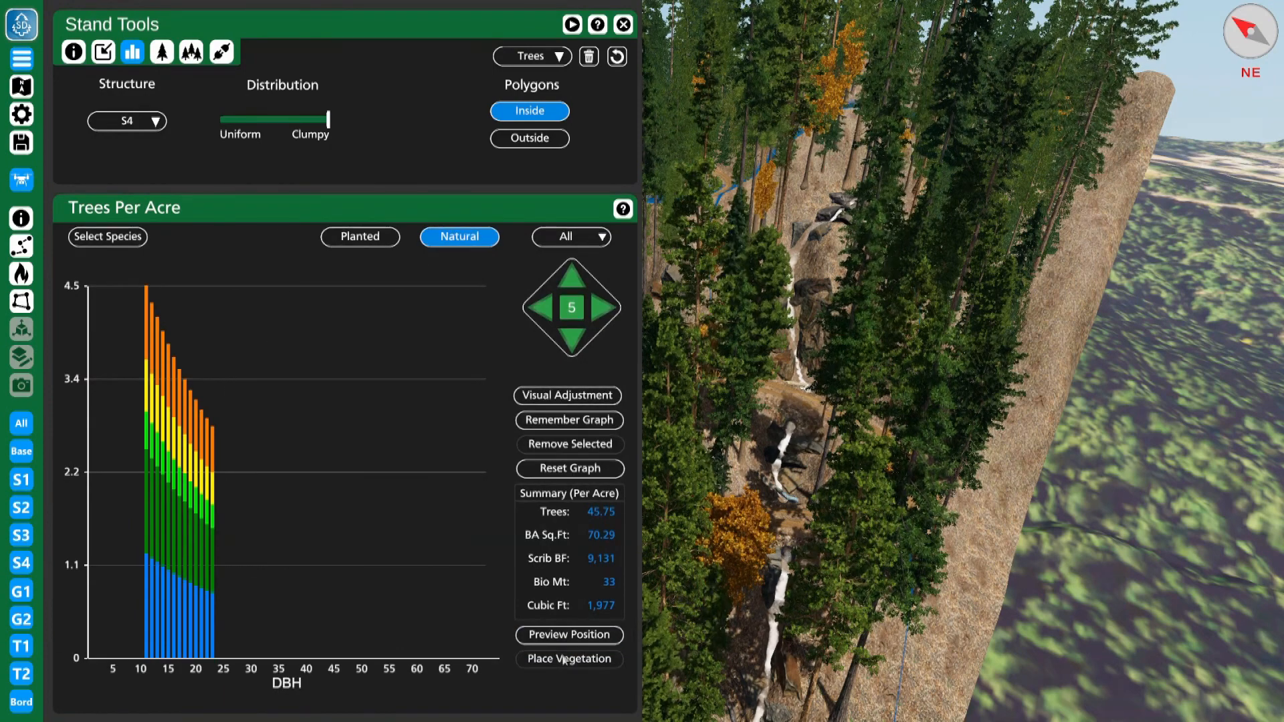
Step: Switch to structure S1, reset the graph and remove all trees of 11 DBH and larger
left_click(157, 123)
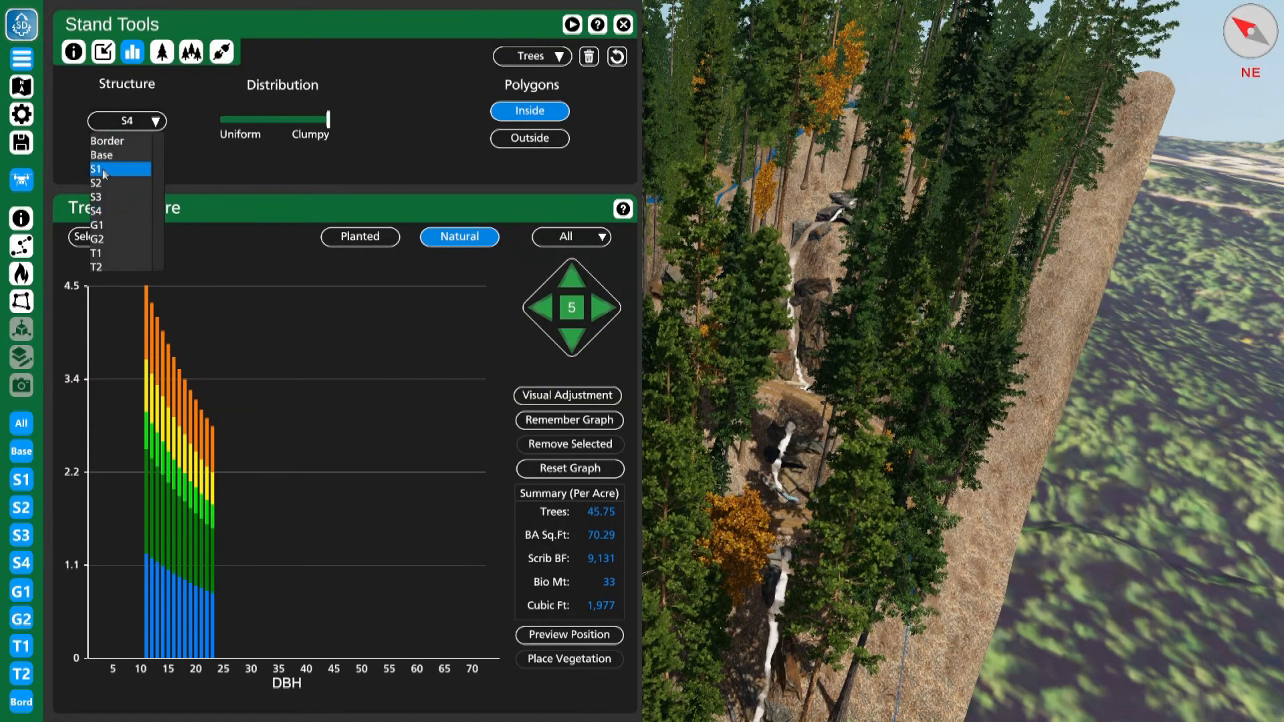
left_click(103, 170)
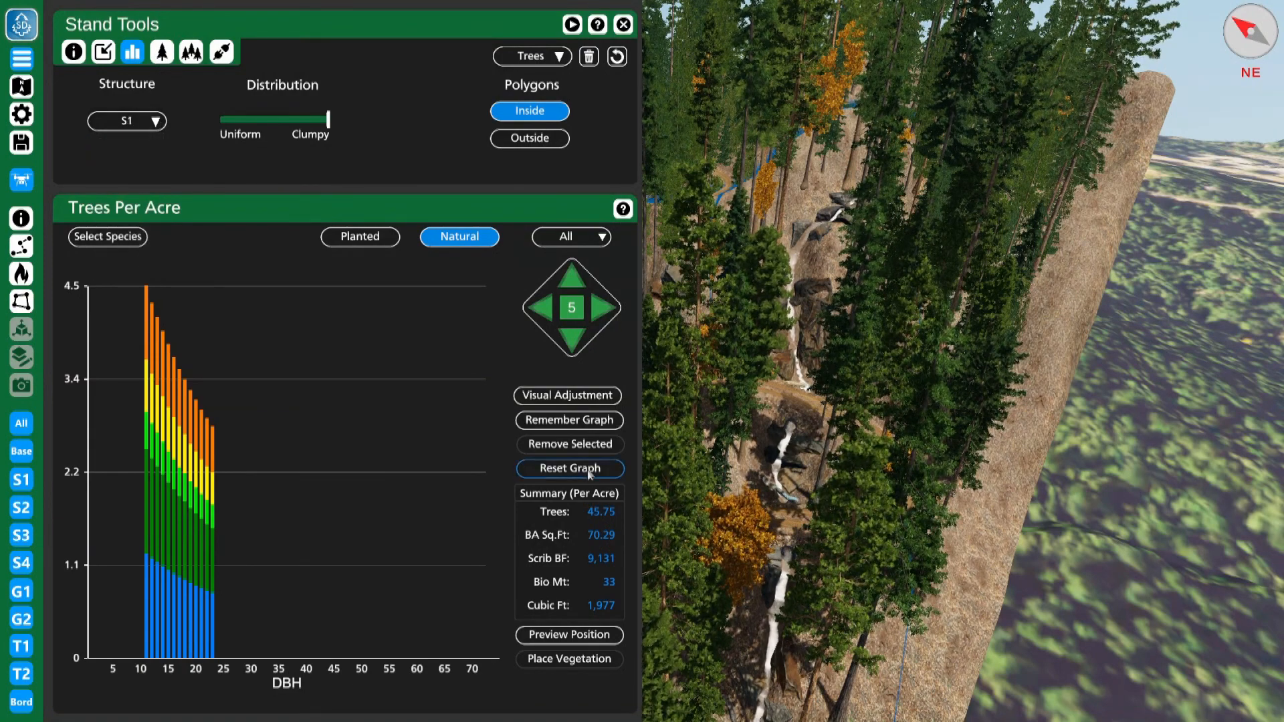
left_click(156, 663)
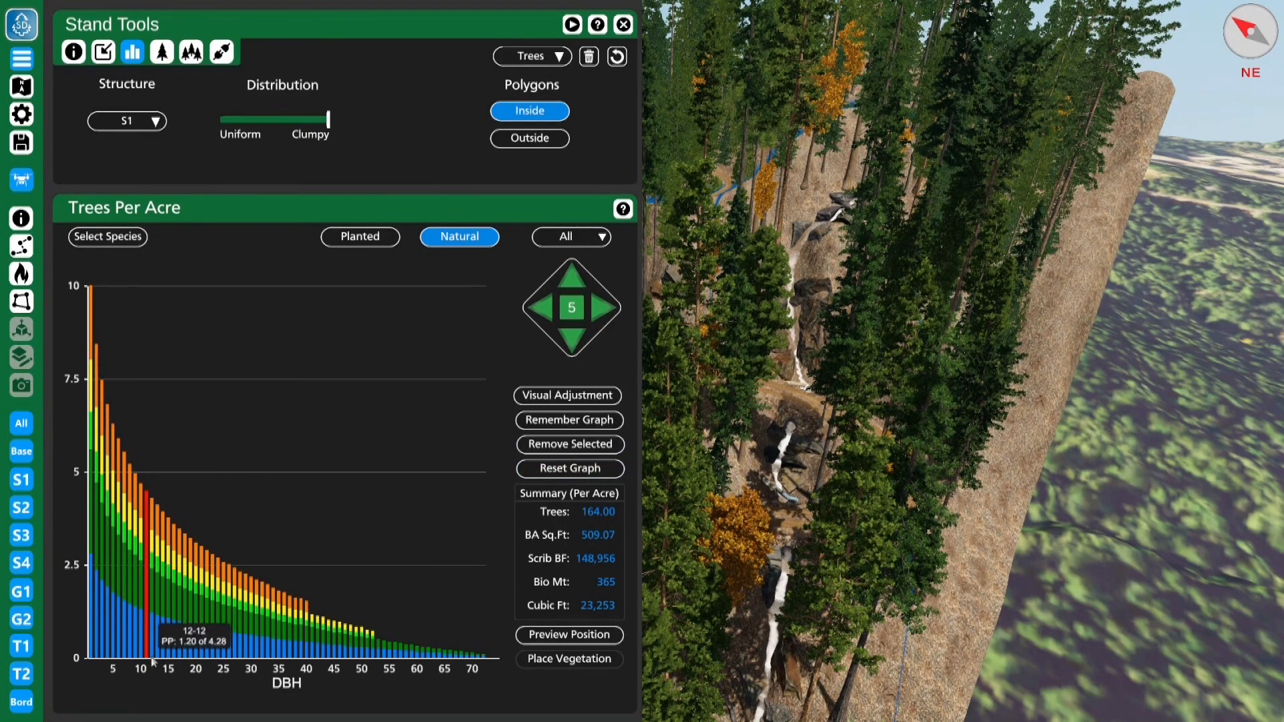
left_click(156, 663, "shift")
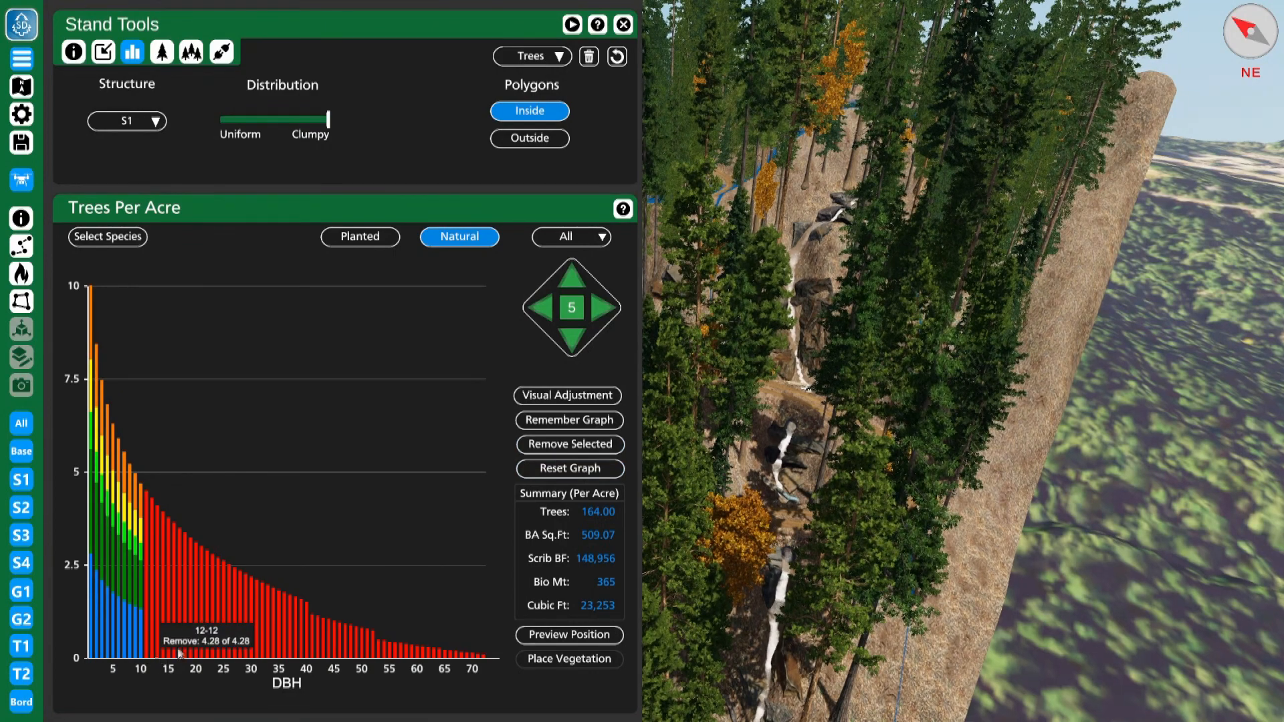
left_click(597, 449)
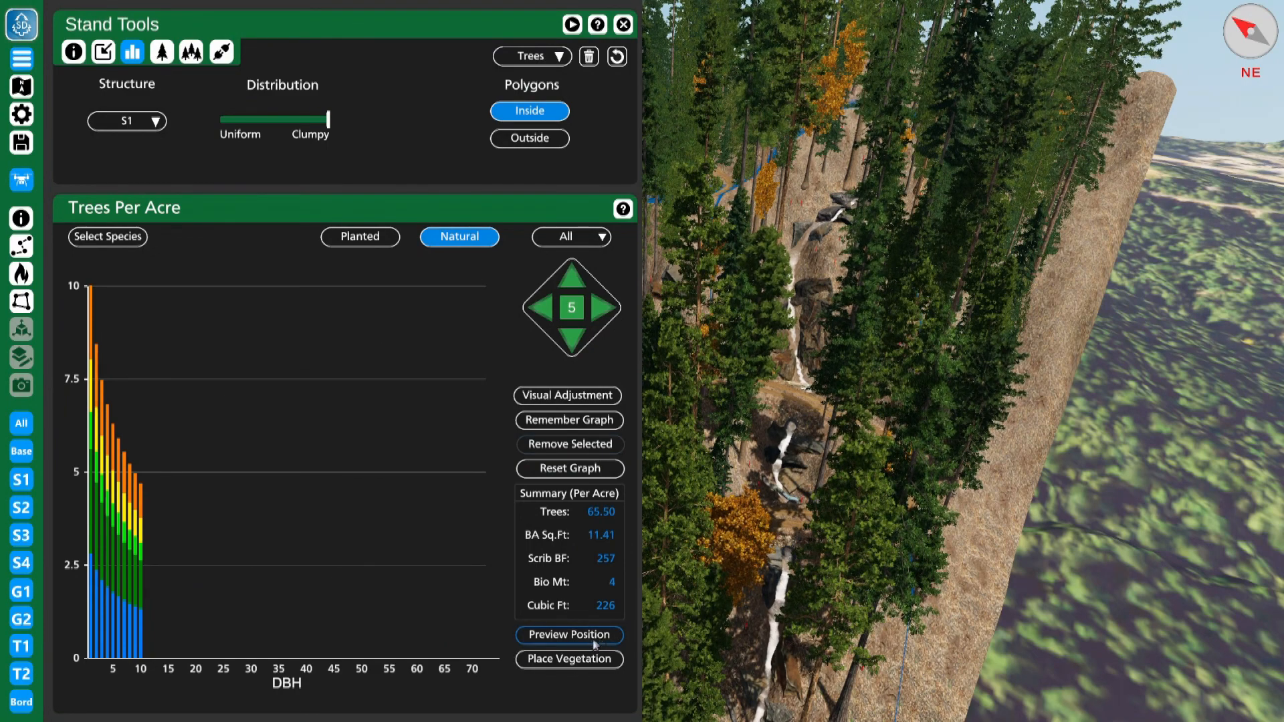
Step: Place the S1 vegetation inside the polygons and hide the Base tree structure in the full view of the stand
left_click(581, 658)
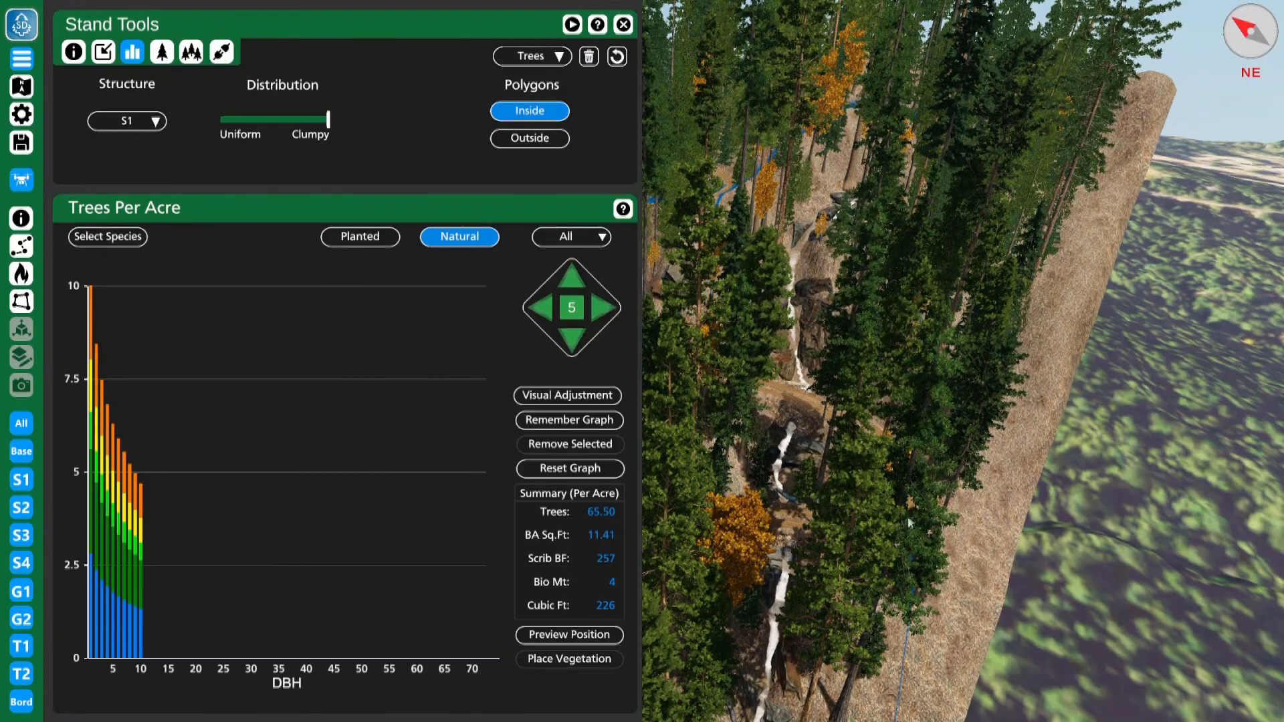
right_click(766, 342)
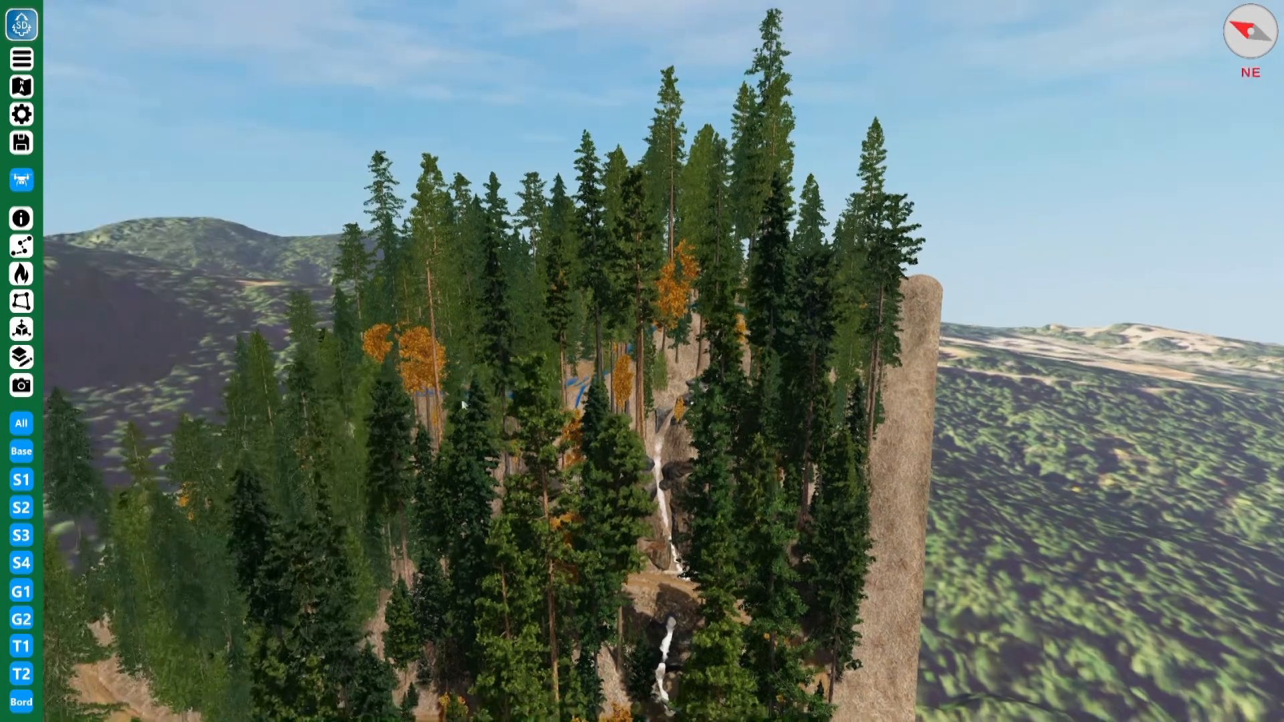
right_click(642, 361)
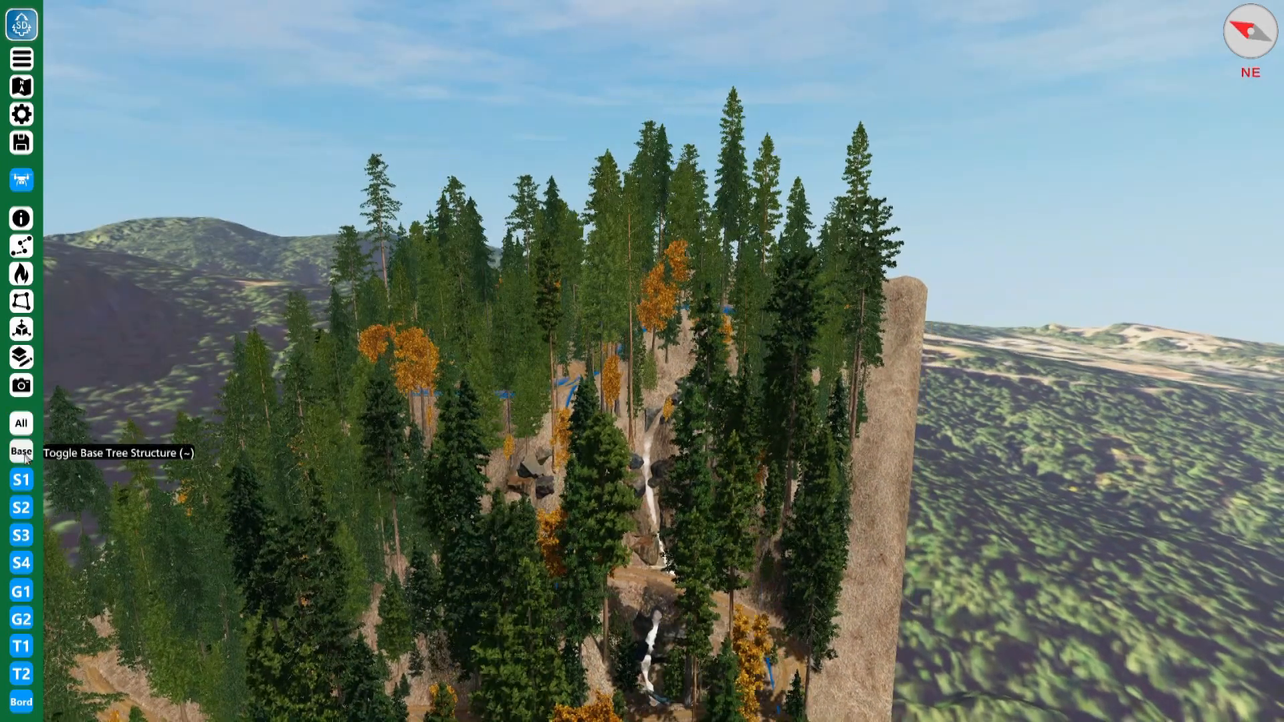
Step: Compare the full stand with the Base tree structure hidden and shown, leaving the Base trees displayed
left_click(21, 452)
left_click(21, 452)
left_click(22, 452)
left_click(22, 453)
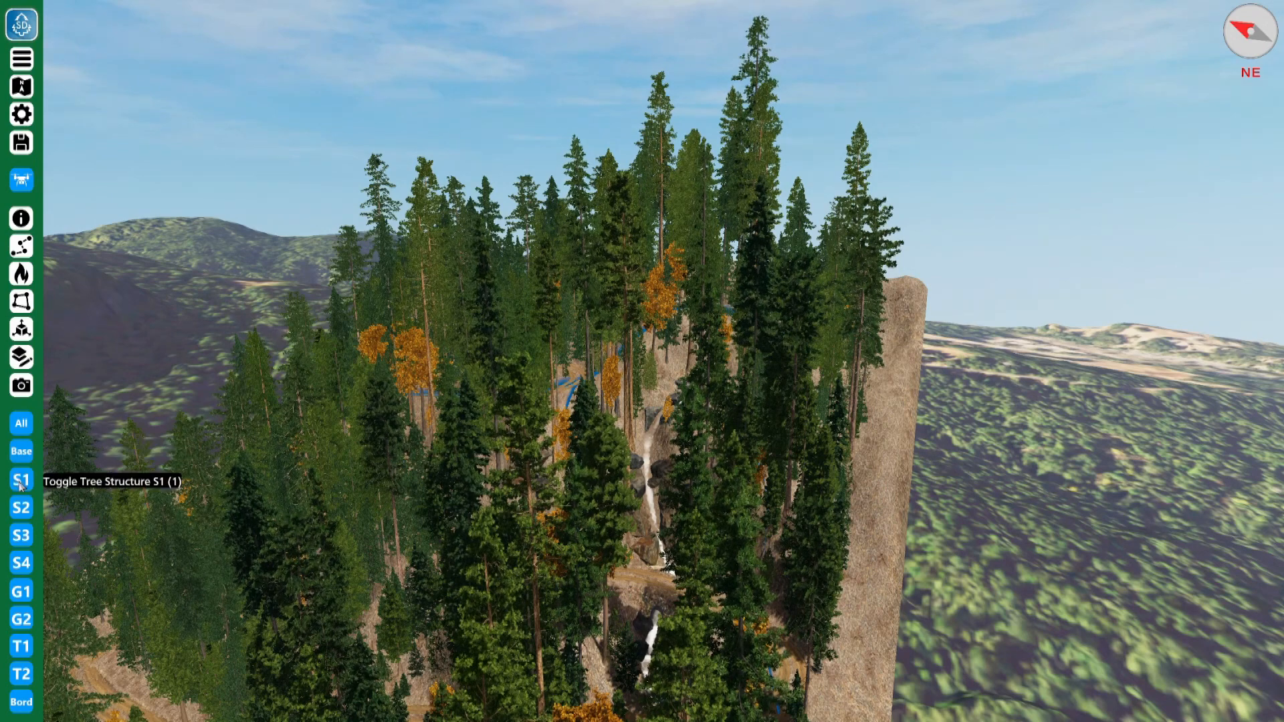
Step: Compare the full stand with tree structure S1 hidden and shown, leaving S1 displayed
left_click(21, 481)
left_click(22, 482)
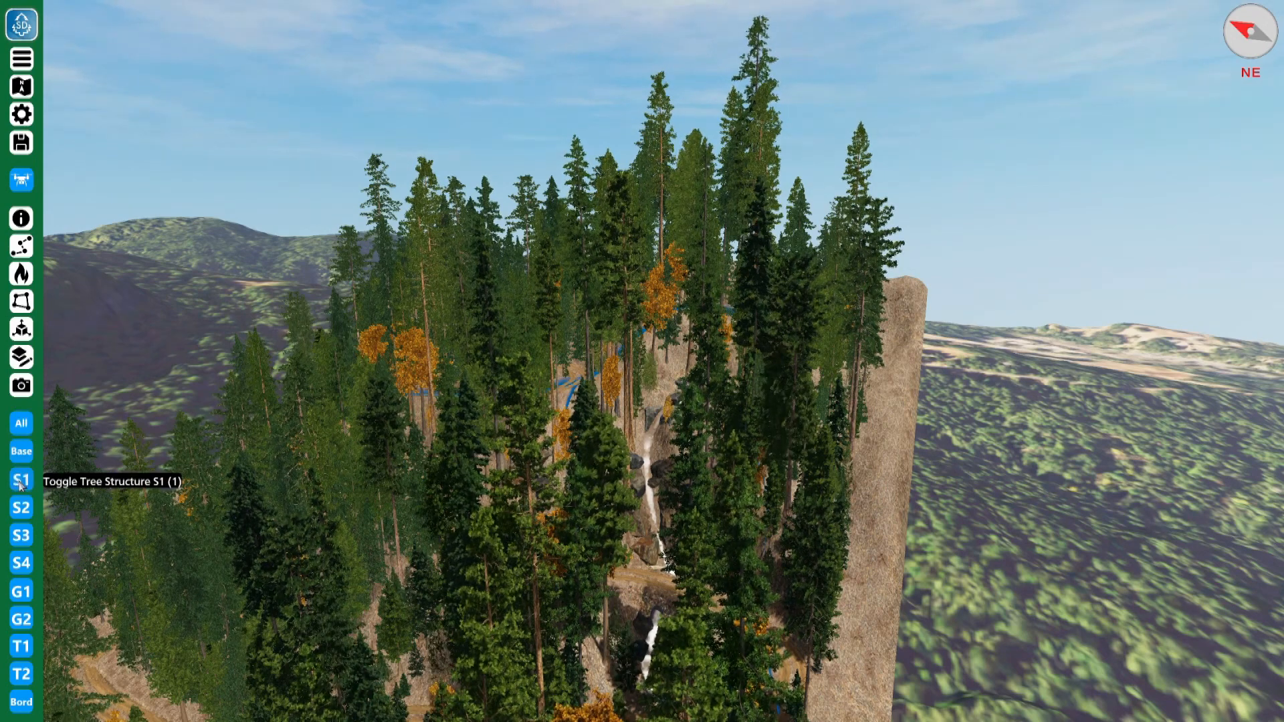
left_click(21, 487)
left_click(22, 487)
left_click(21, 487)
left_click(20, 486)
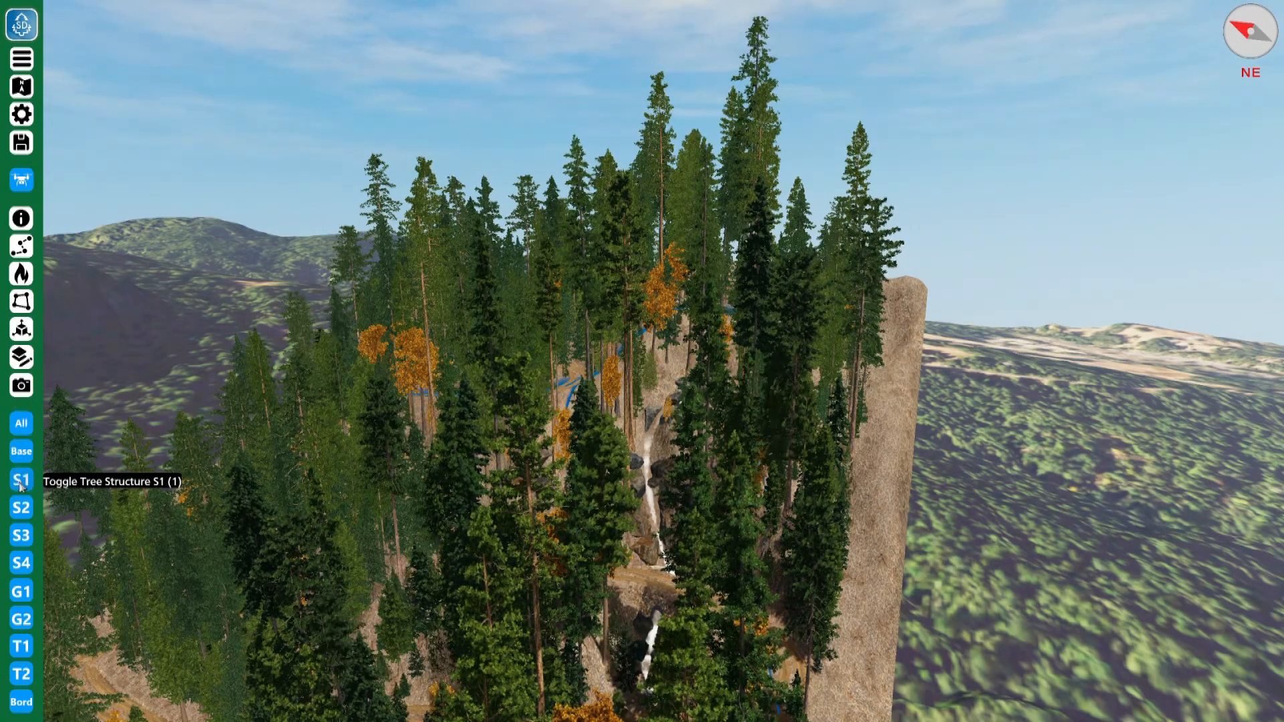
Step: Compare the understory around the waterfall and lower road with tree structure S1 hidden and shown
key("w")
right_click_drag(588, 361, 441, 334)
key("w")
key("w")
key("w")
key("w")
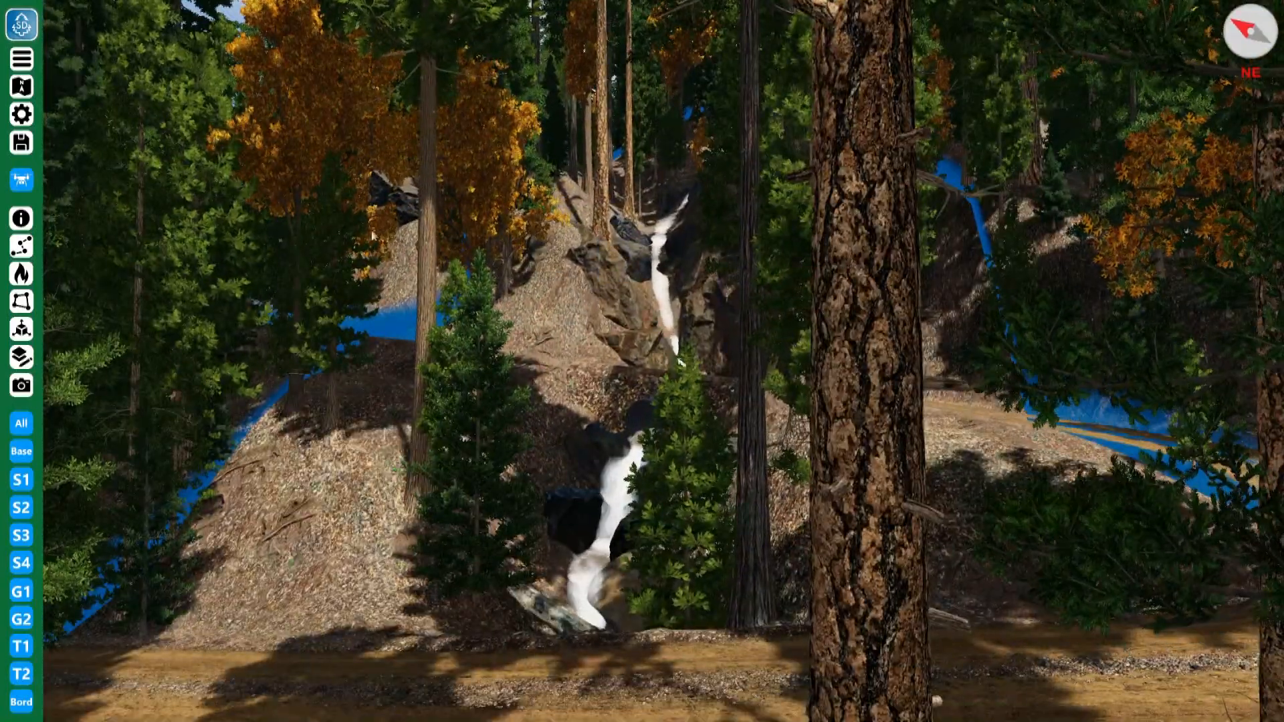
key("w")
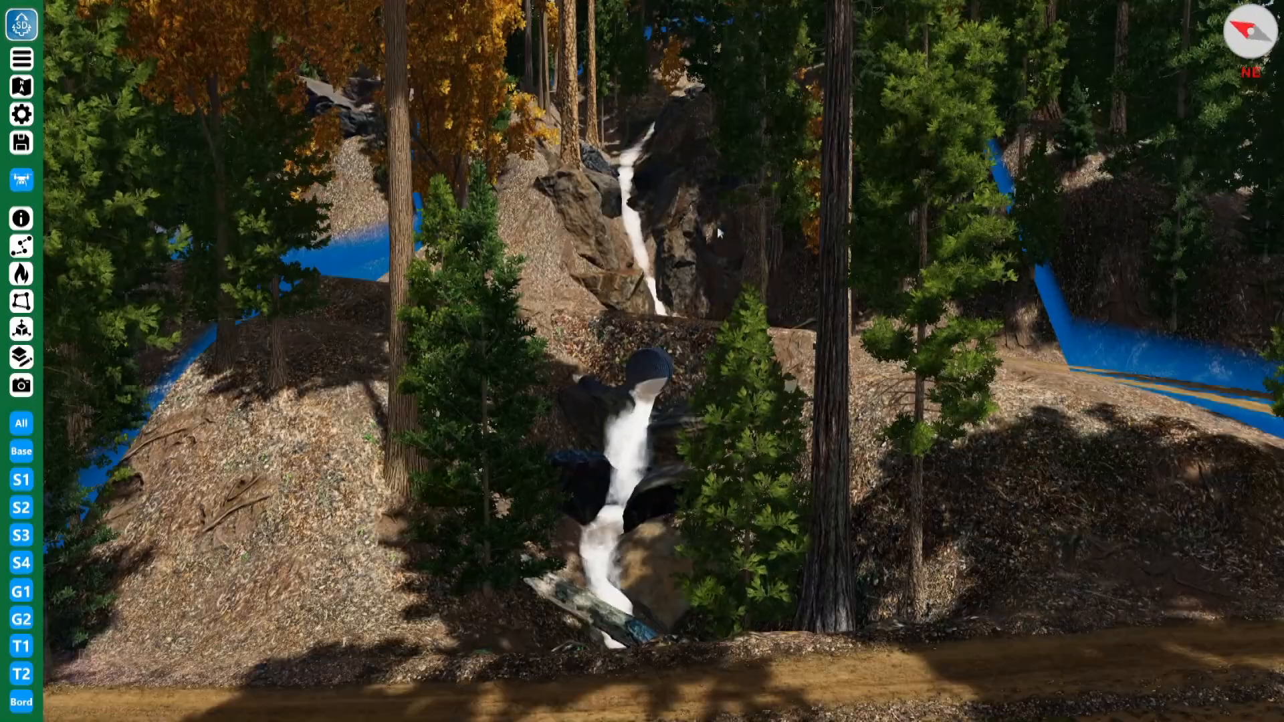
left_click(19, 483)
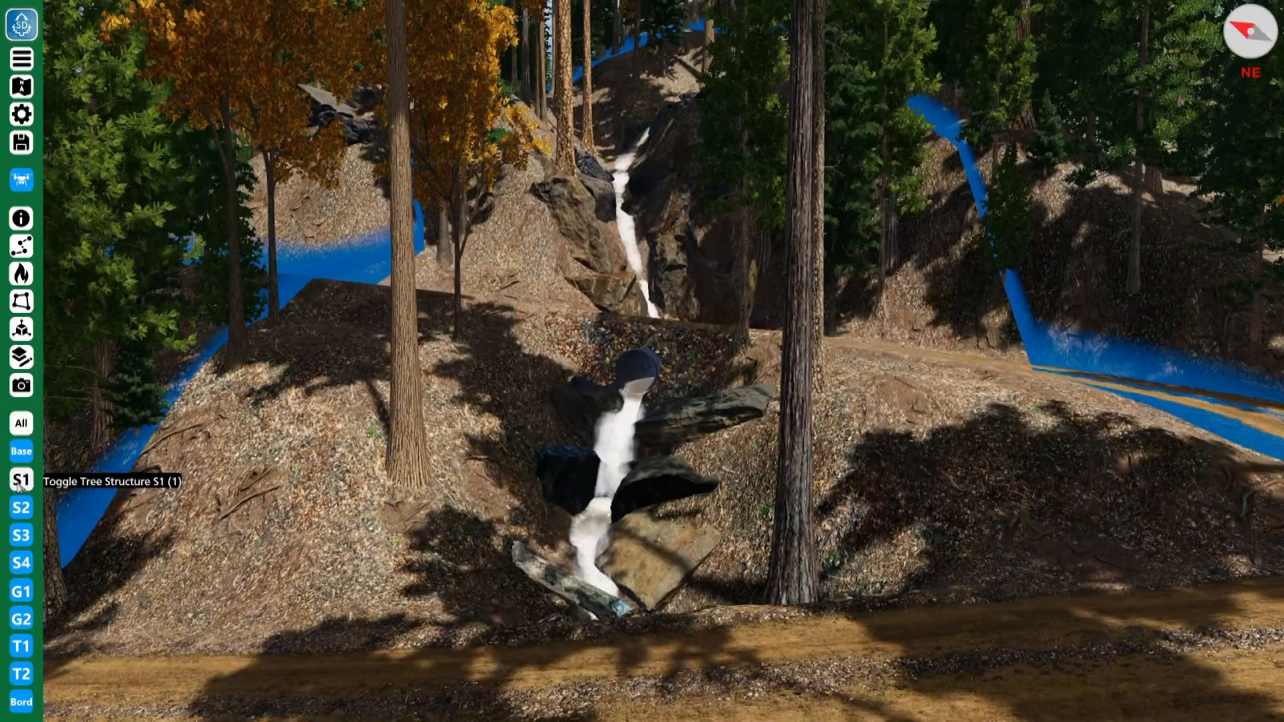
left_click(18, 483)
left_click(19, 483)
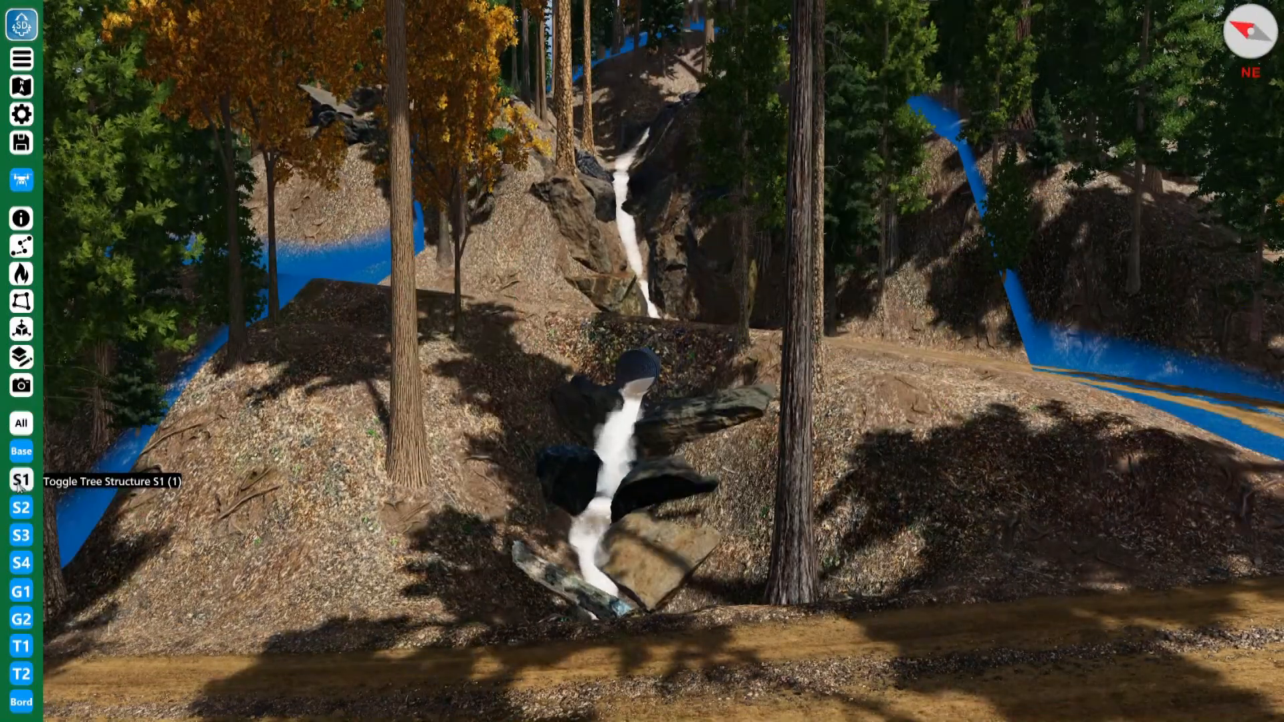
left_click(19, 483)
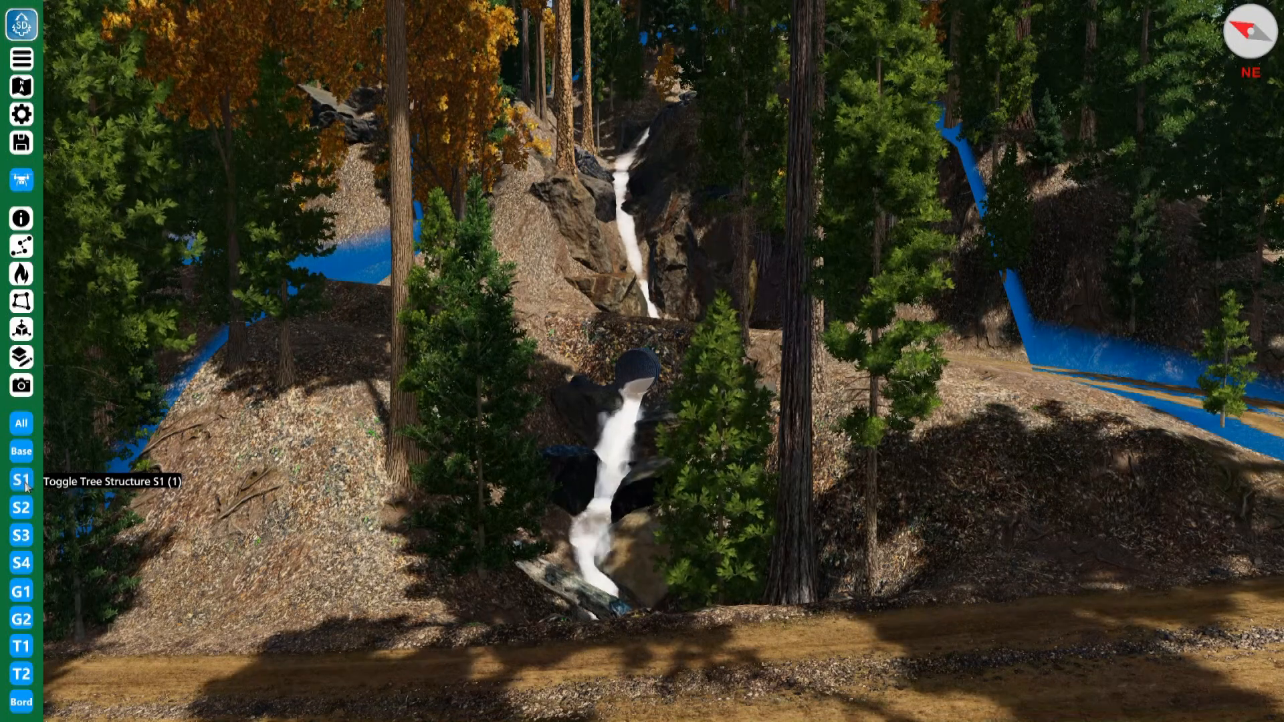
left_click(25, 486)
left_click(26, 486)
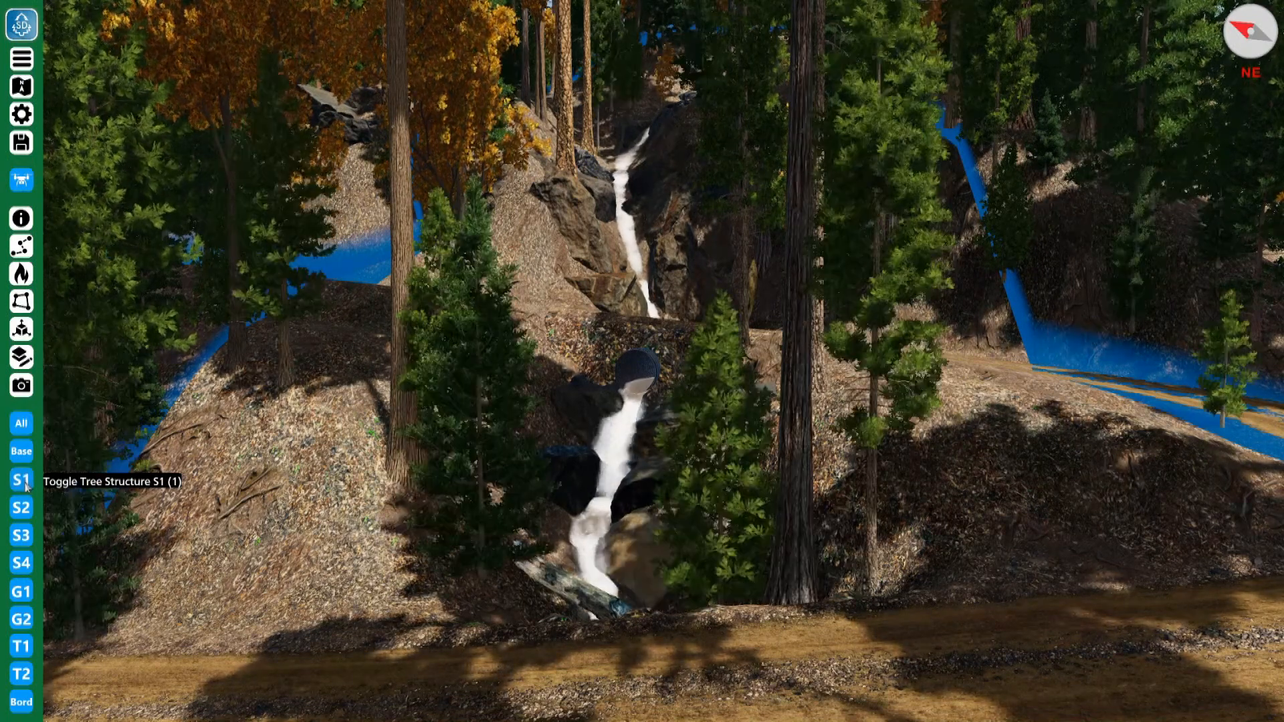
Step: Compare the trees along the lower road with structures S2 and S3 toggled in turn, leaving S3 hidden
left_click(26, 512)
left_click(26, 513)
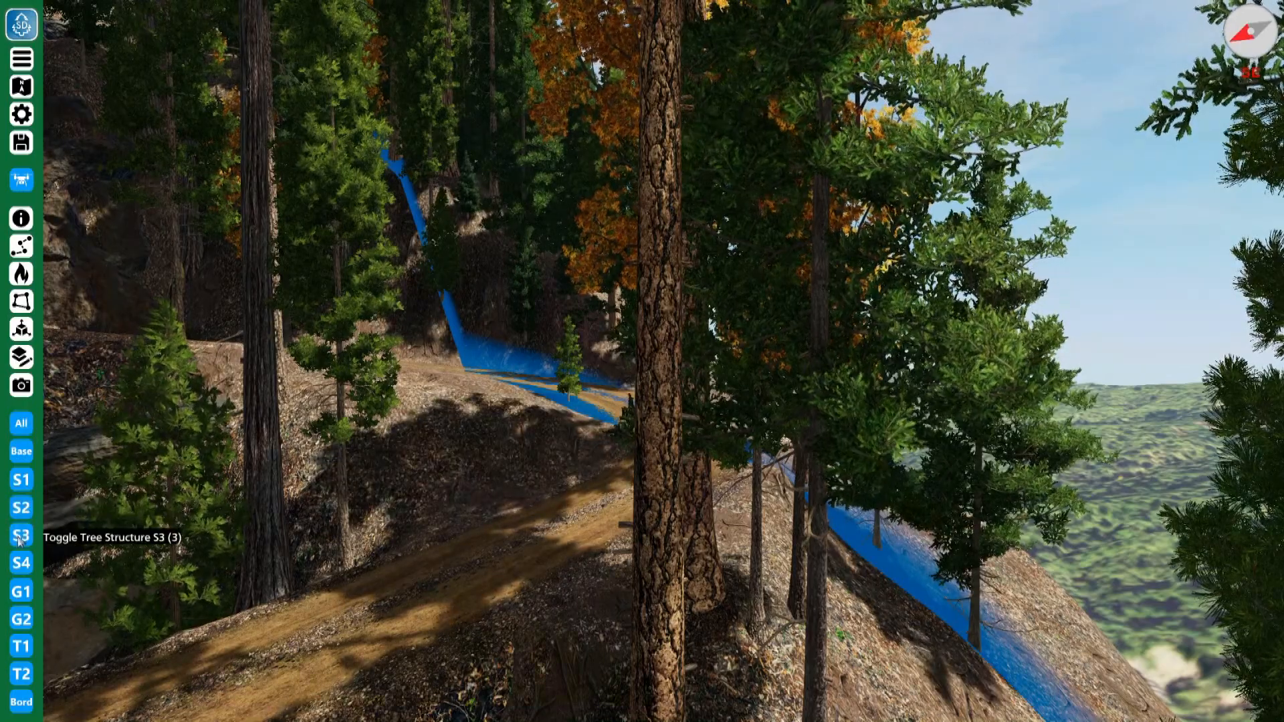
left_click(21, 538)
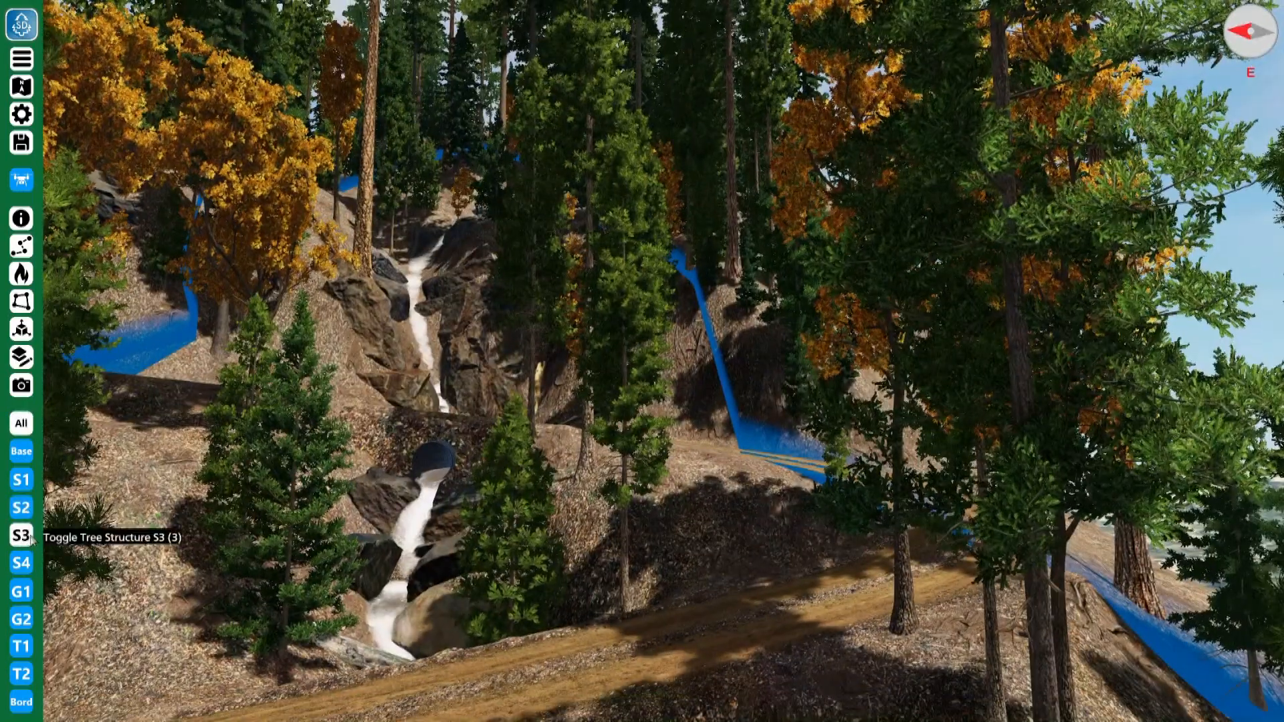
left_click(29, 538)
left_click(29, 537)
left_click(30, 537)
left_click(29, 538)
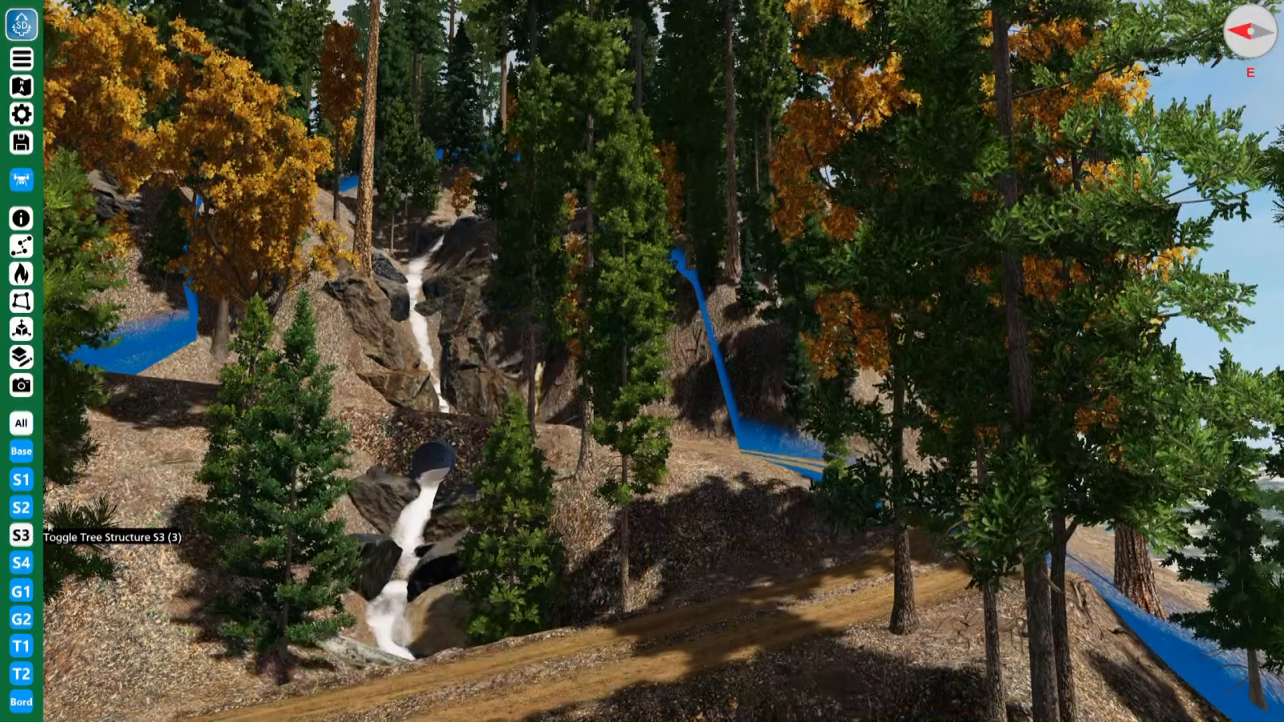
Step: Compare the trees around the waterfall and road with structure S4 hidden and shown while S3 stays off
left_click(22, 564)
left_click(23, 564)
left_click(22, 564)
left_click(22, 563)
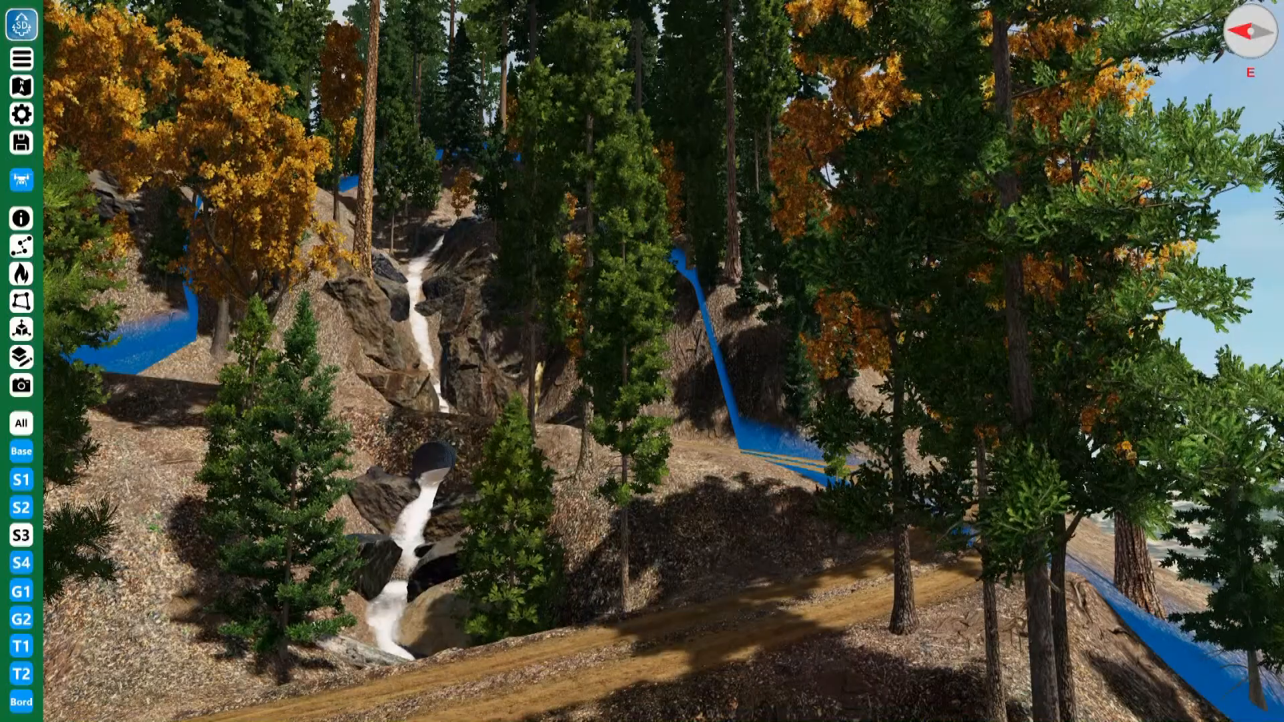
scroll(85, 549, "up", 3)
scroll(85, 548, "down", 3)
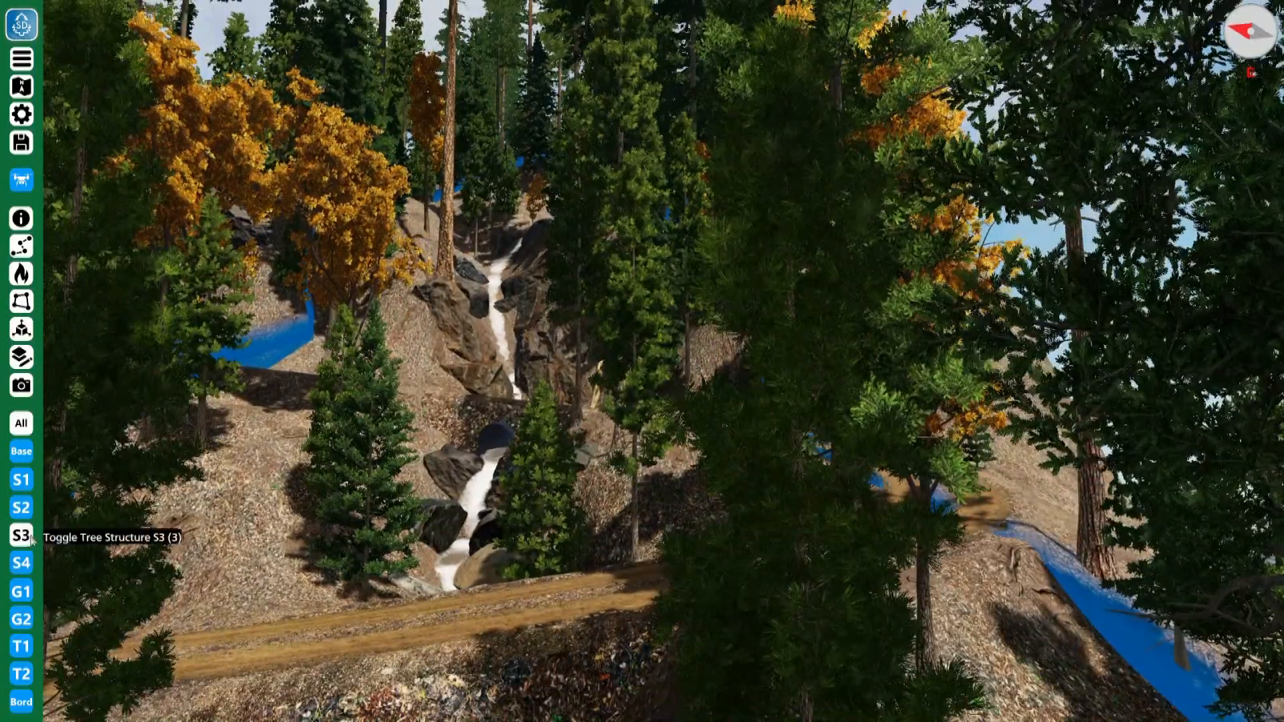
left_click(28, 563)
left_click(28, 562)
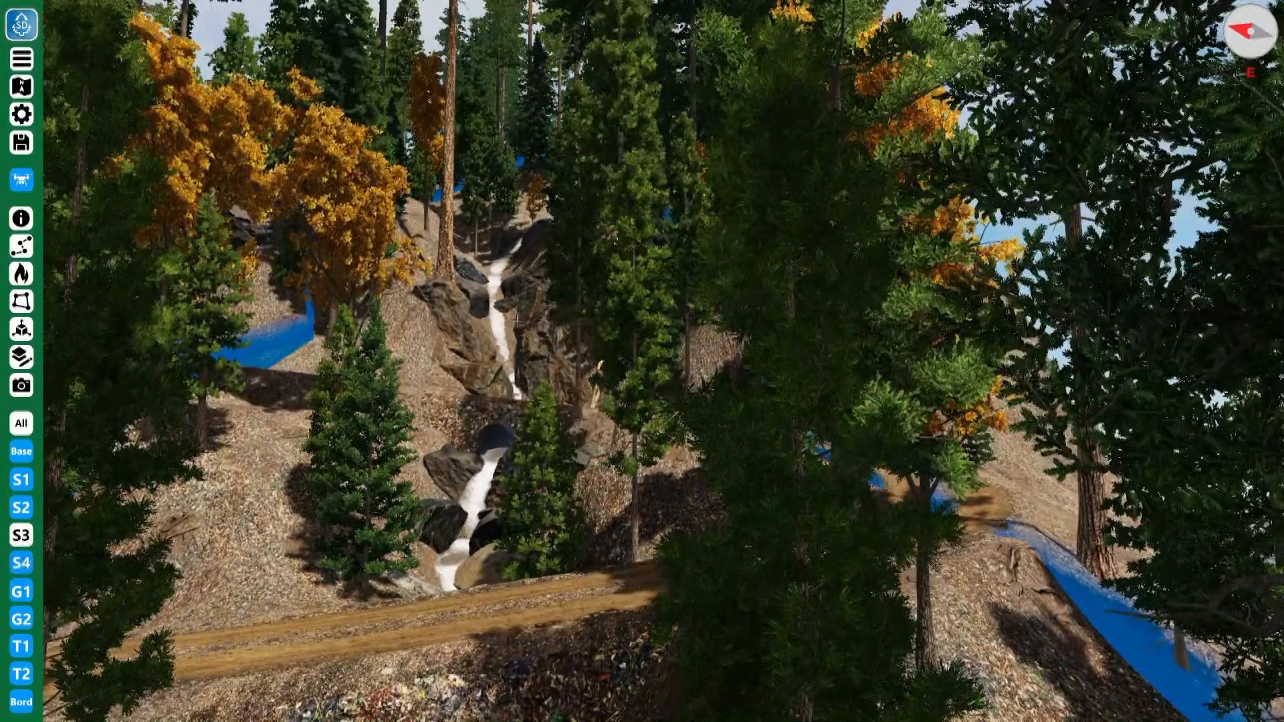
Step: Examine the stand without S3 from the waterfall up to the ridge and from an overview of the whole hillside
left_click_drag(268, 318, 383, 315)
key("w")
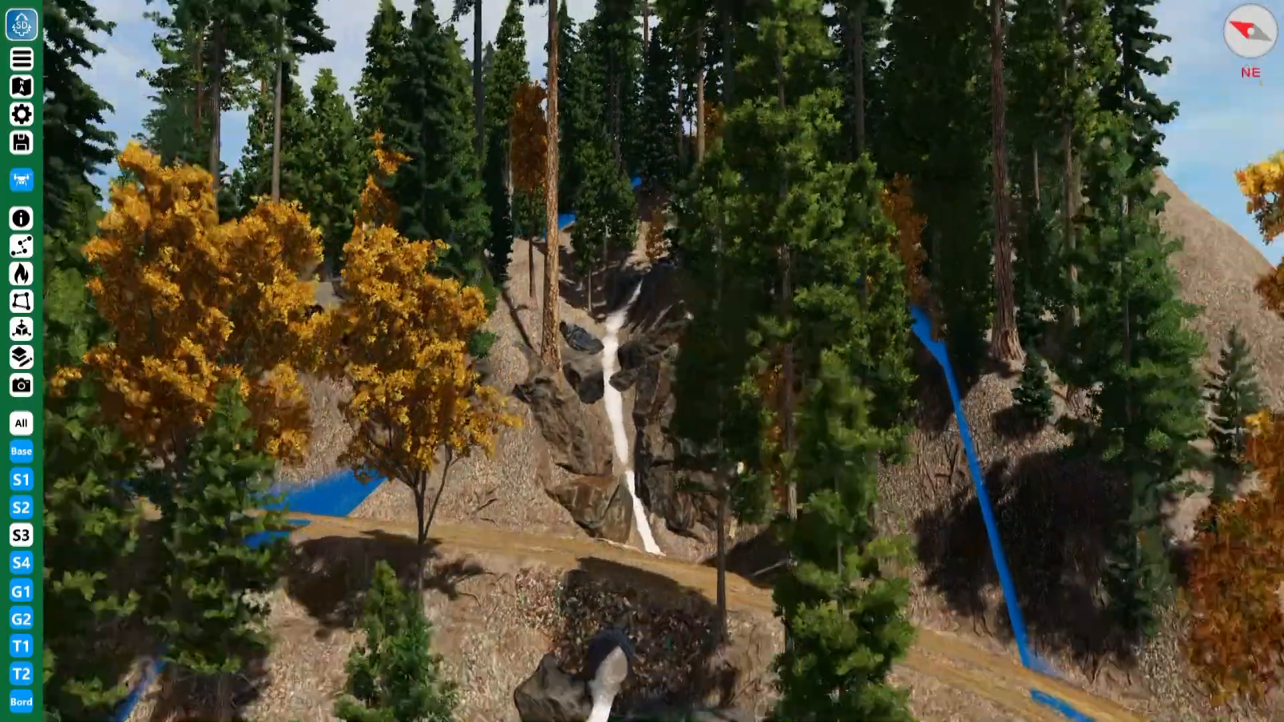
key("w")
left_click_drag(368, 188, 602, 355)
key("a")
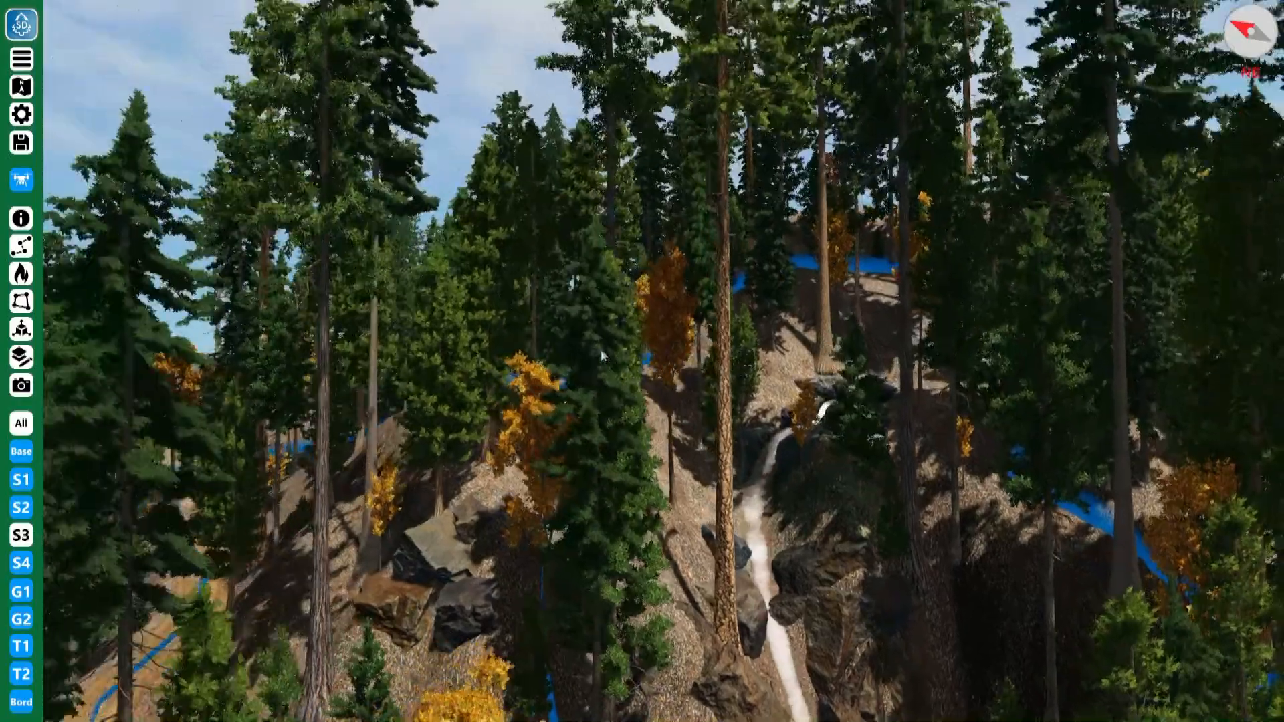
key("a")
left_click_drag(602, 356, 940, 349)
key("a")
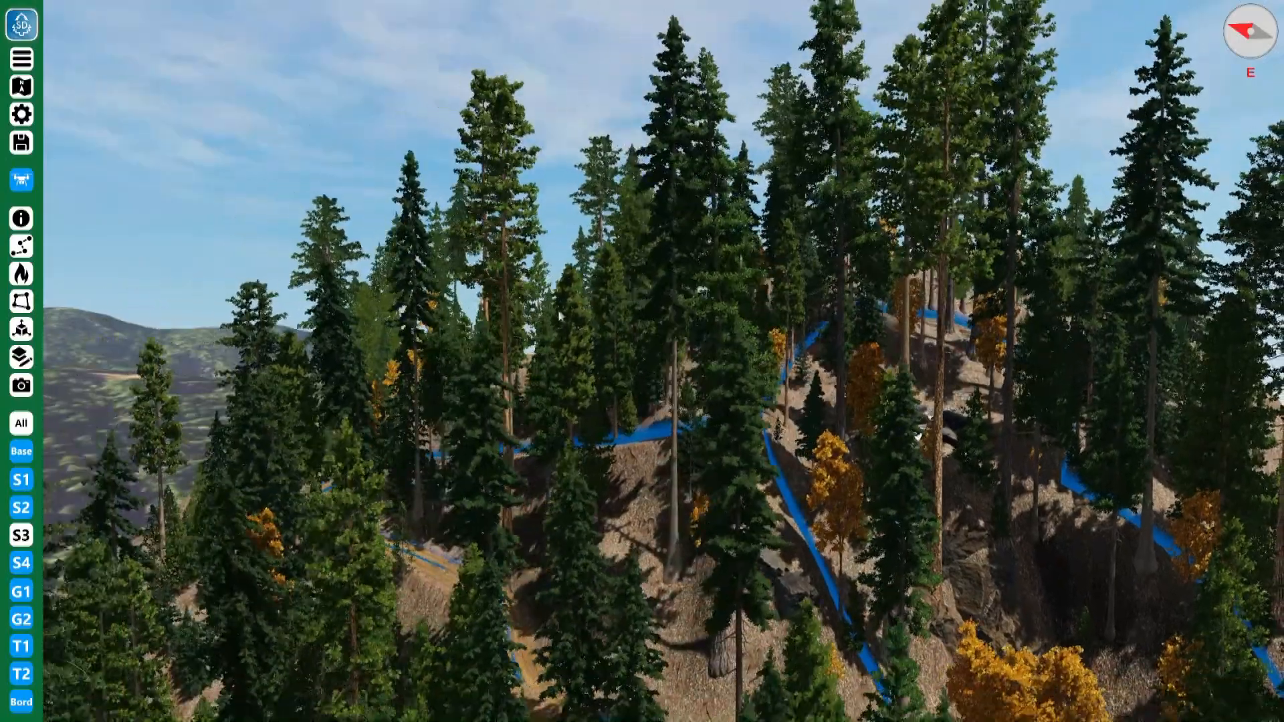
left_click_drag(630, 308, 1023, 350)
key("s")
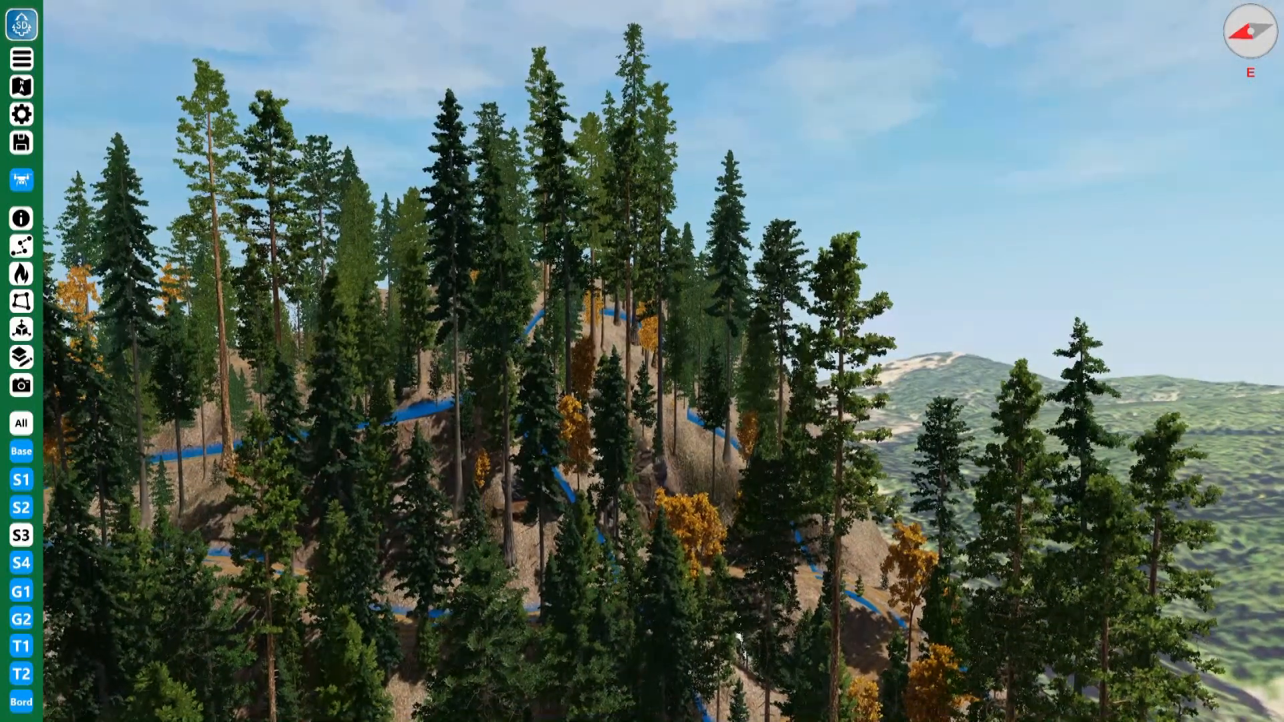
key("s")
left_click_drag(631, 396, 737, 371)
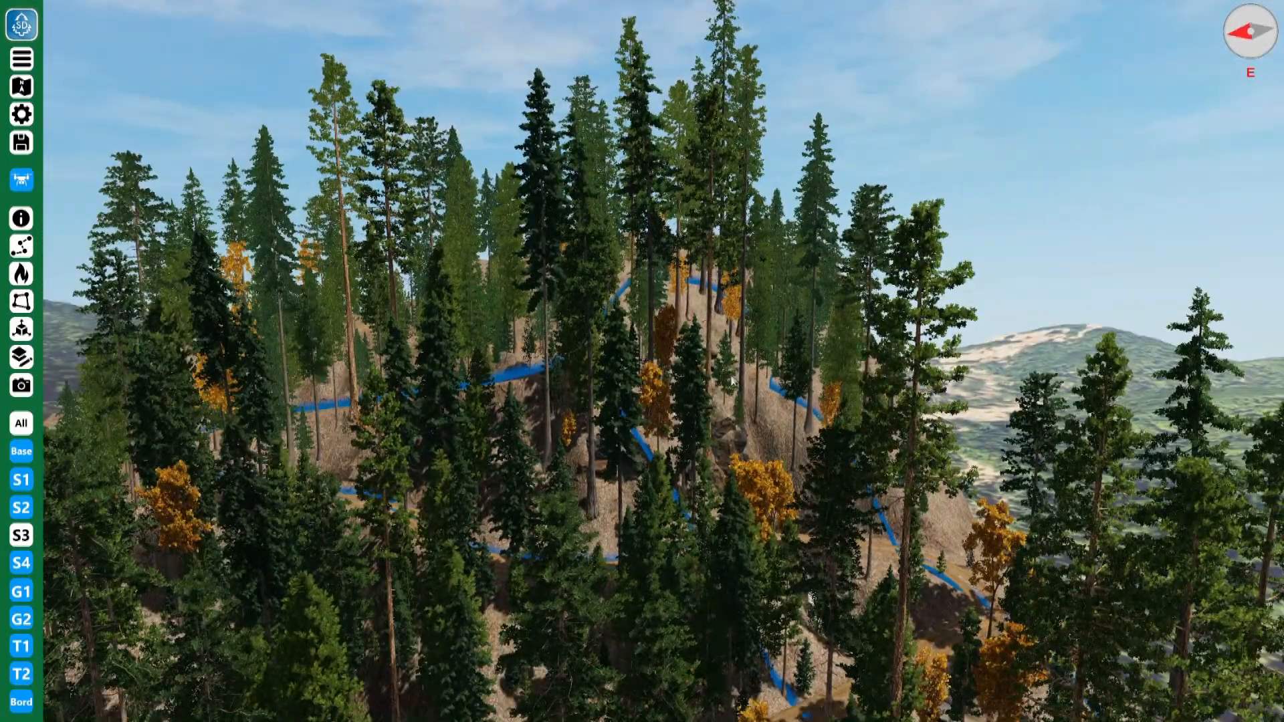
Step: Hide tree structures Base, S1, S2 and S4 and show S3 so that it is the only stand structure displayed
left_click(22, 459)
left_click(24, 485)
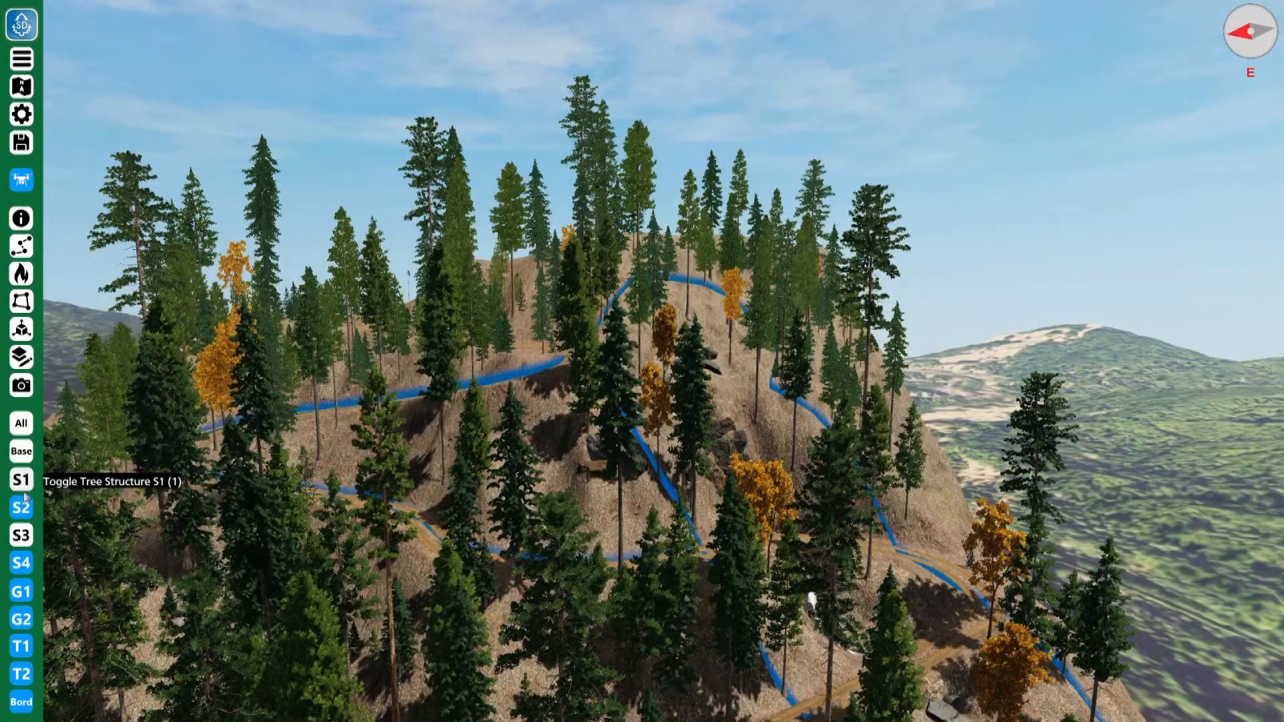
left_click(24, 509)
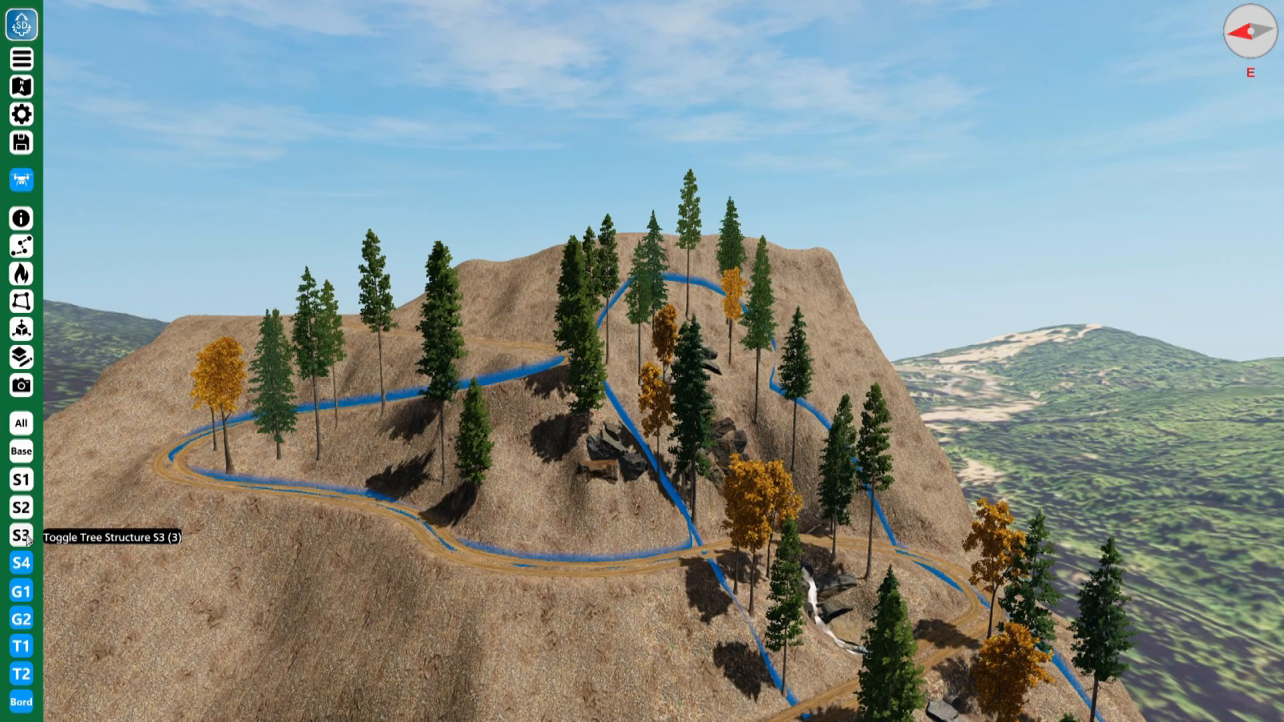
left_click(26, 539)
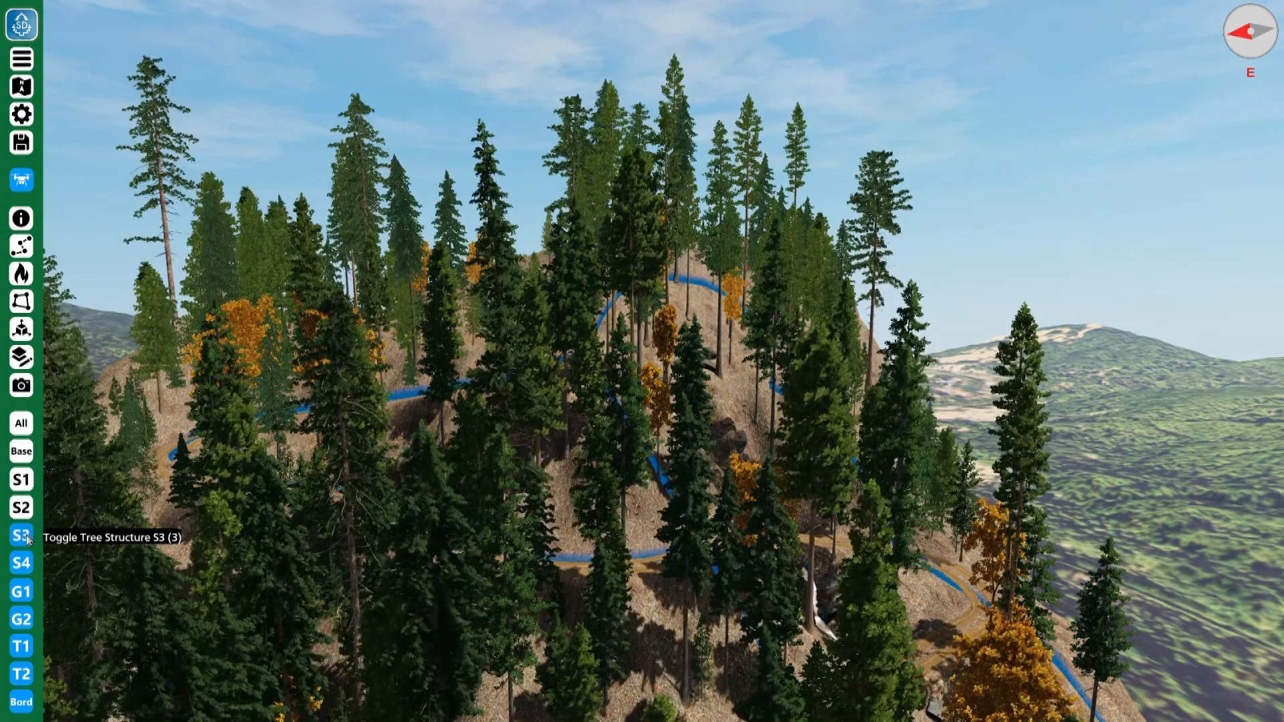
right_click_drag(621, 287, 566, 302)
key("s")
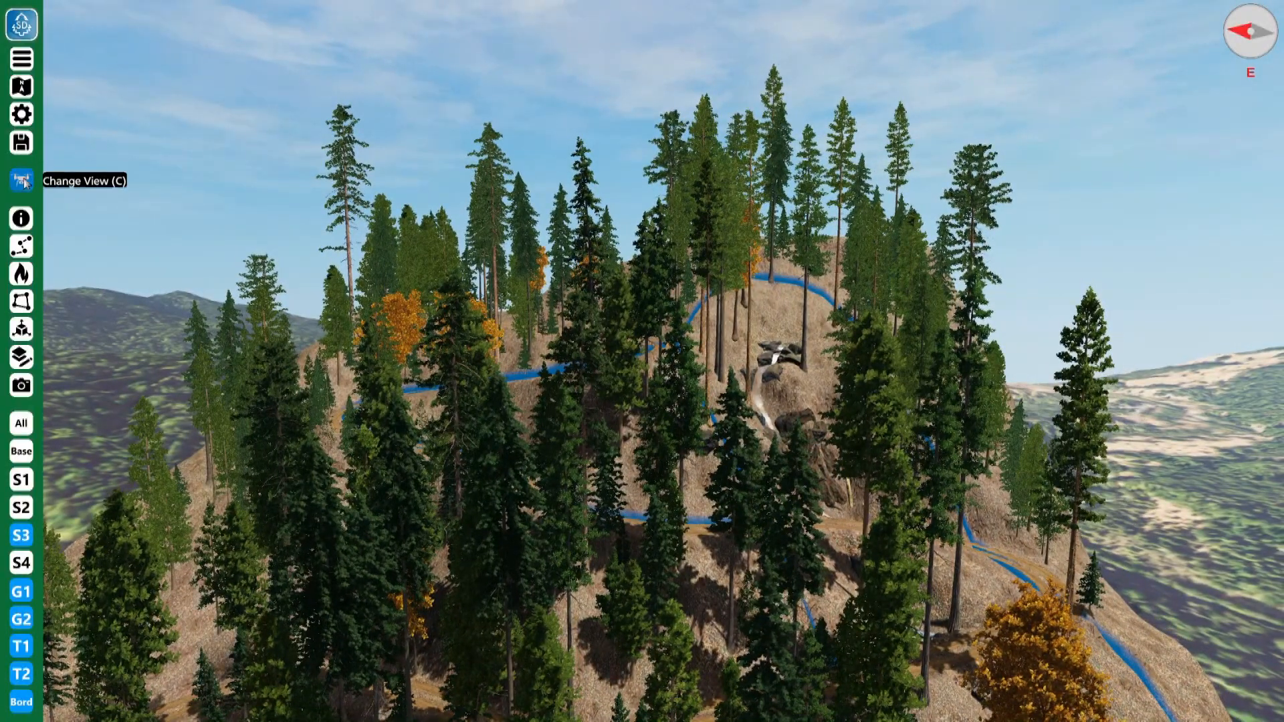
Step: Change the camera view mode and examine the S3 stand on the mountain from several angles
left_click(22, 180)
left_click(184, 185)
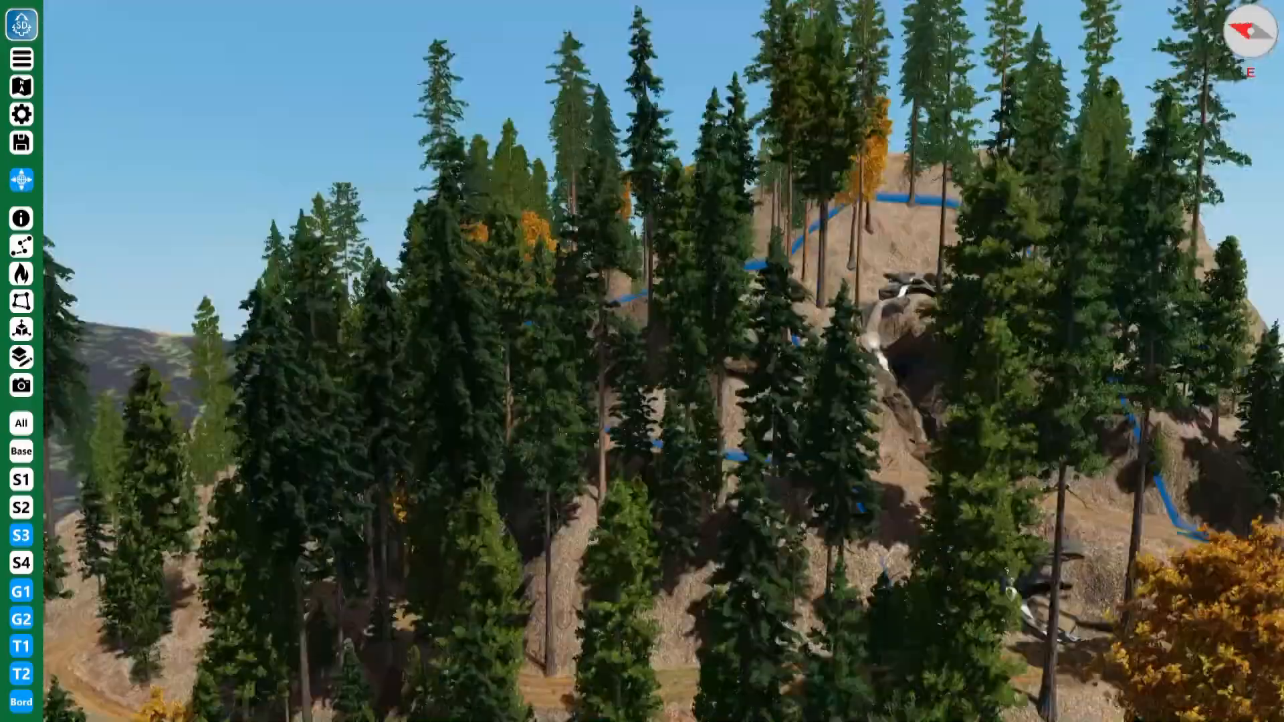
scroll(529, 264, "down", 5)
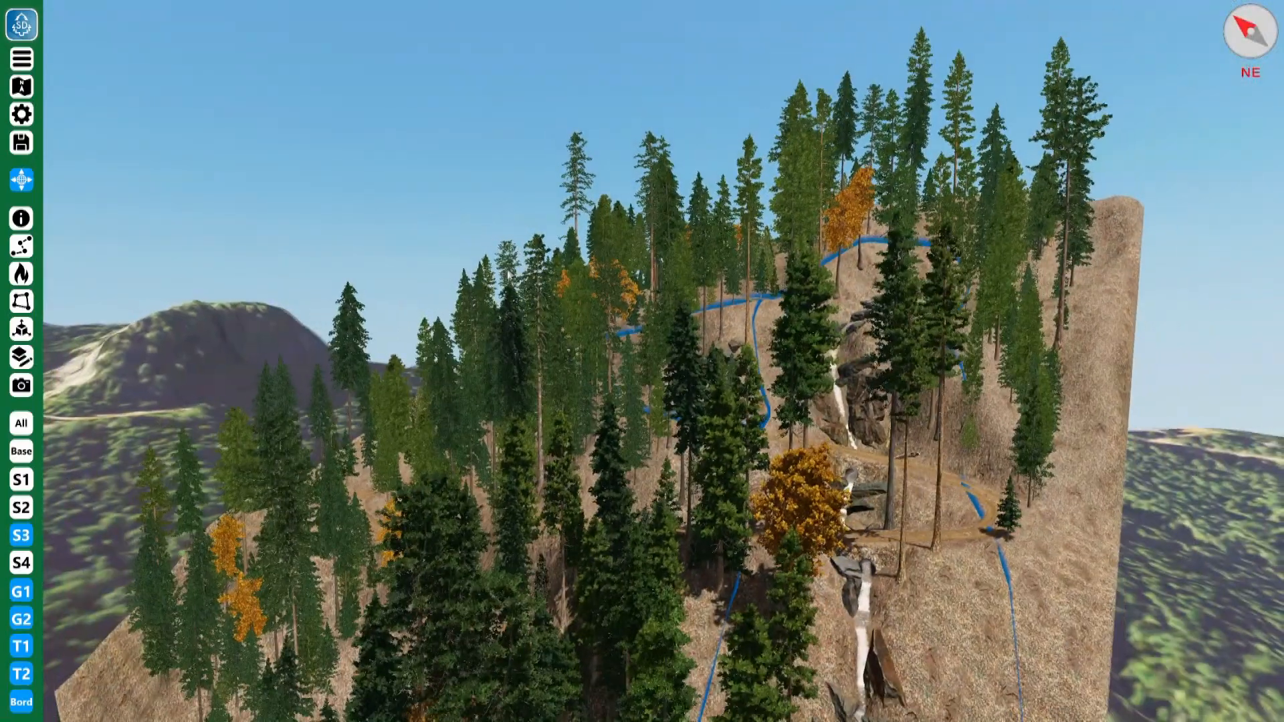
middle_click_drag(446, 289, 919, 314)
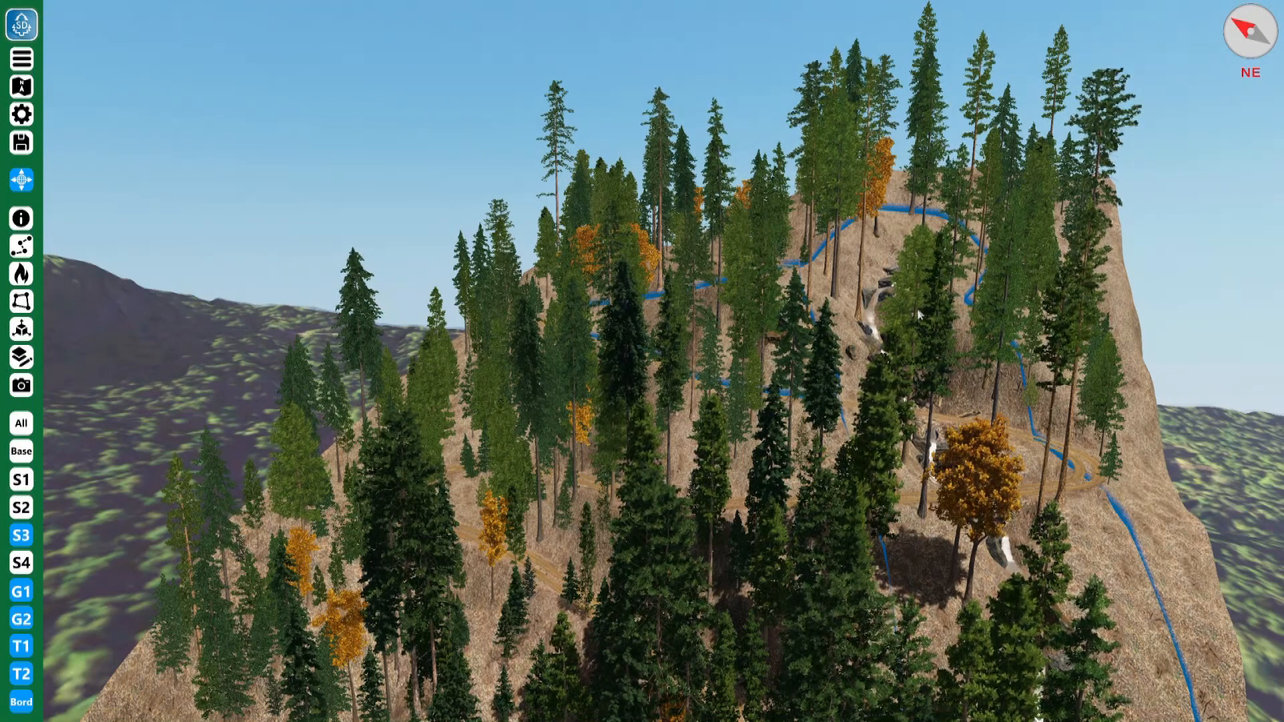
middle_click_drag(918, 313, 1086, 412)
middle_click_drag(977, 416, 896, 324)
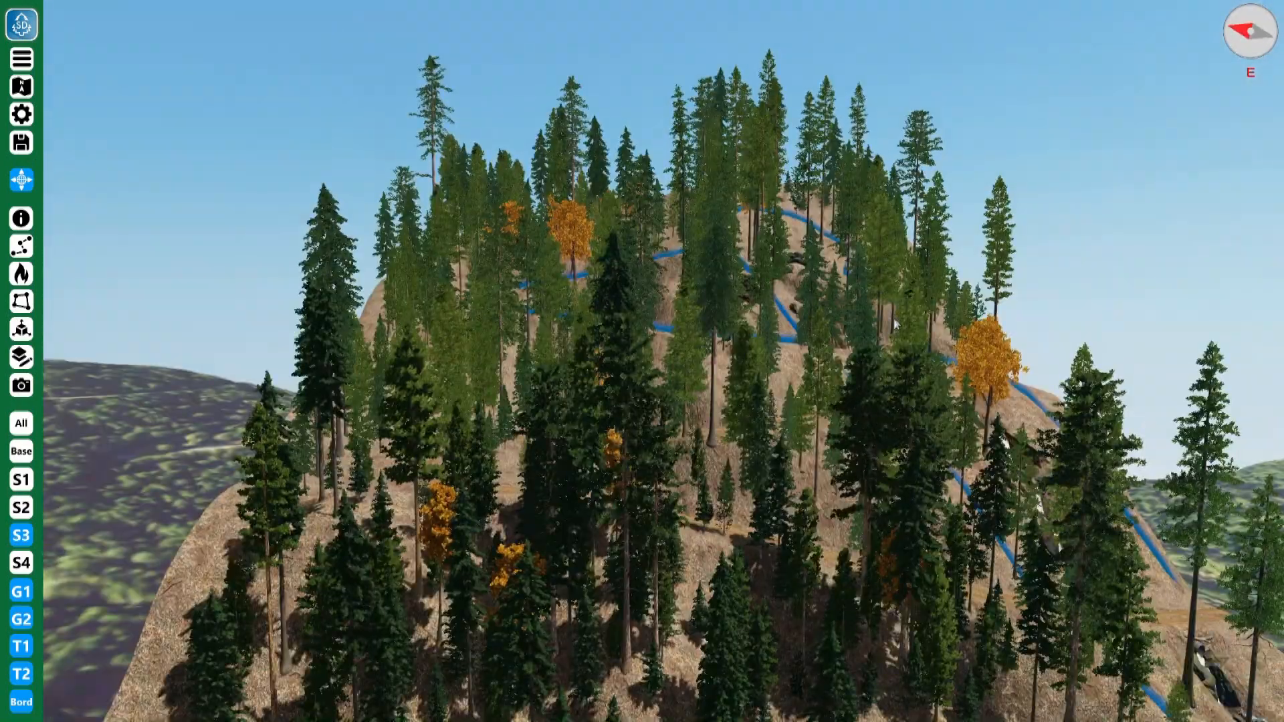